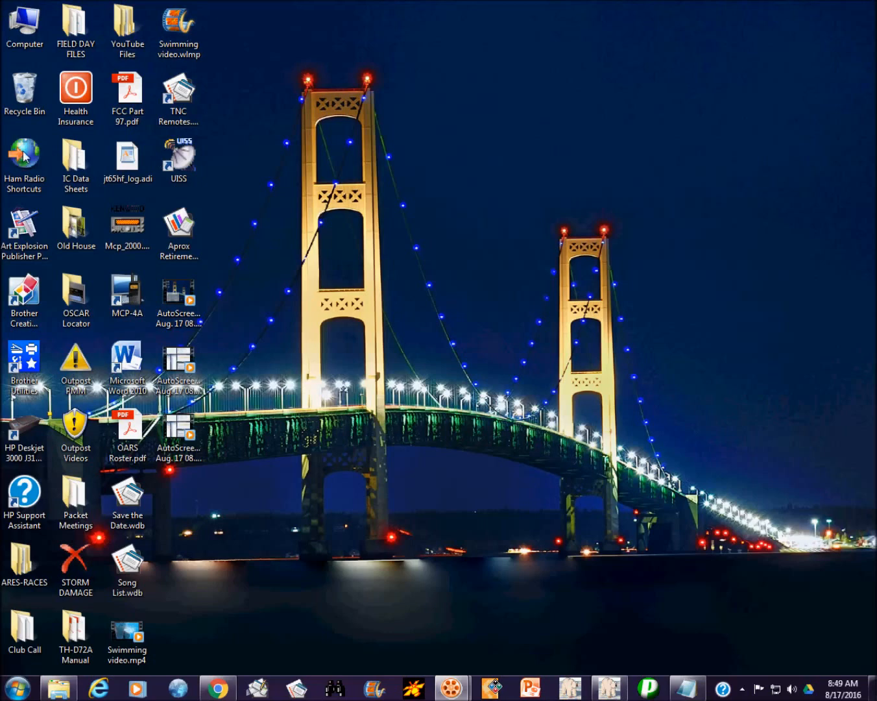
Step: Open the Ham Radio Shortcuts folder from the desktop and launch the N1MM Logger+ shortcut
right_click(23, 151)
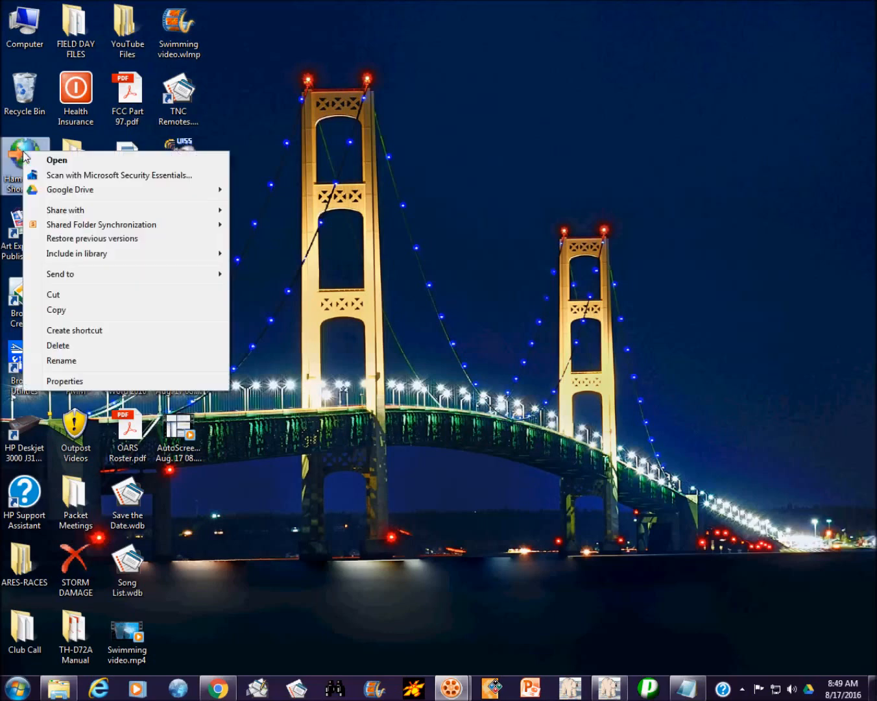
click(70, 161)
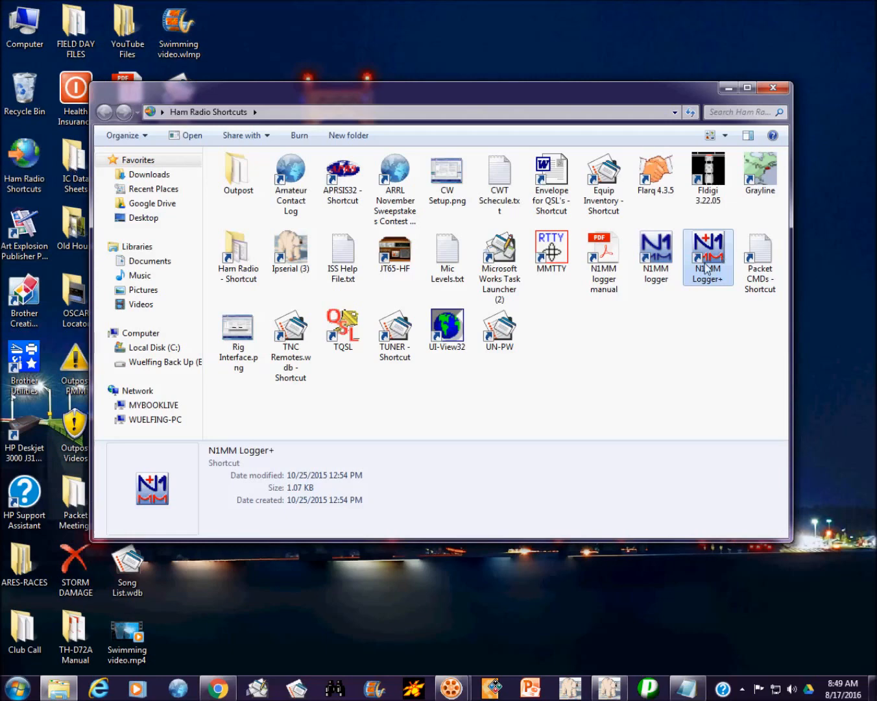
double_click(700, 255)
right_click(696, 250)
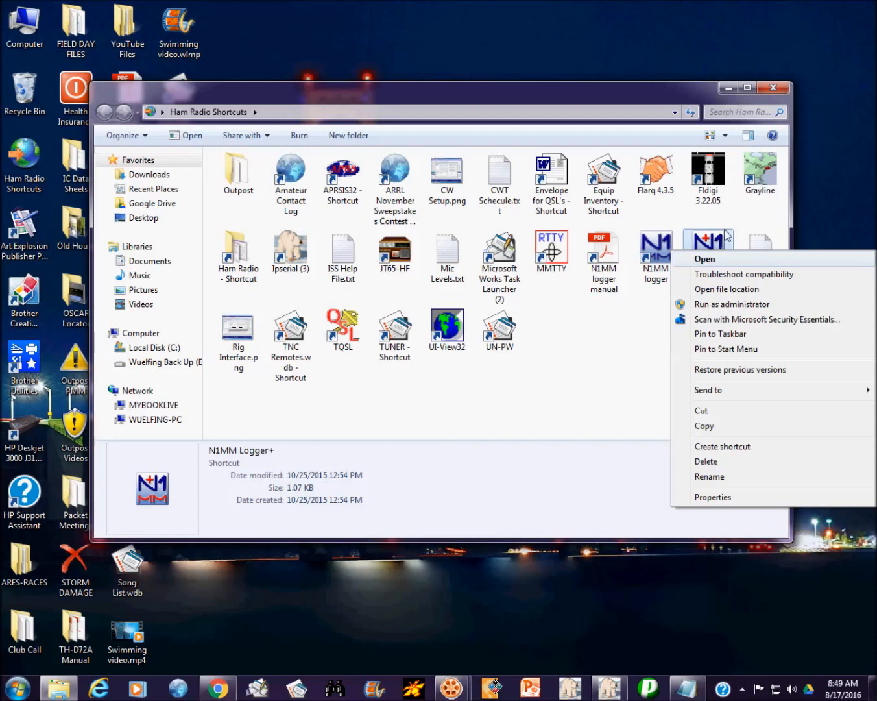
click(707, 260)
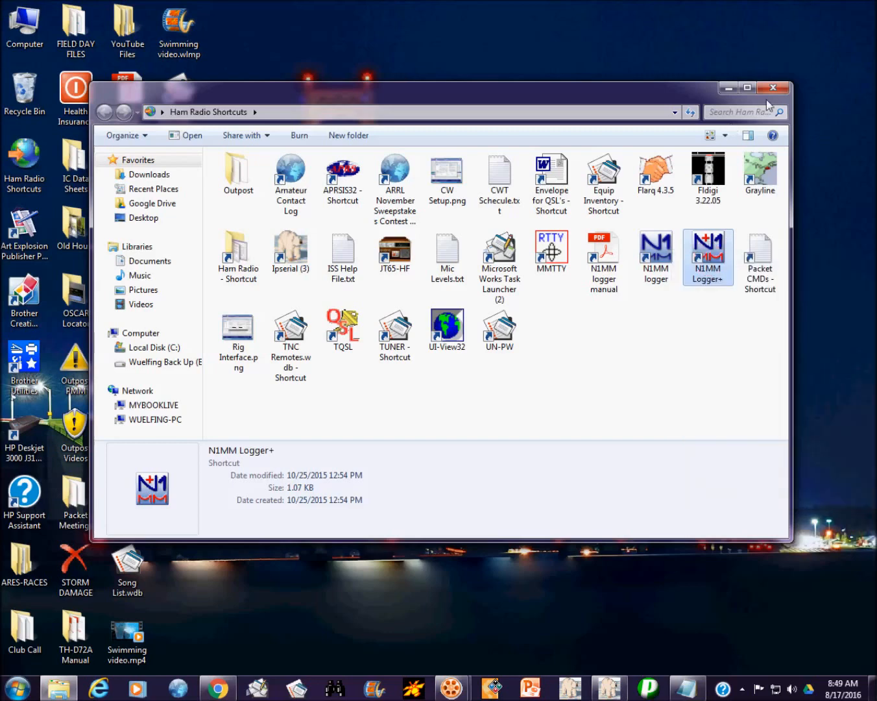
Step: Minimize Explorer, then make the Telnet cluster window wider and shorter
click(728, 87)
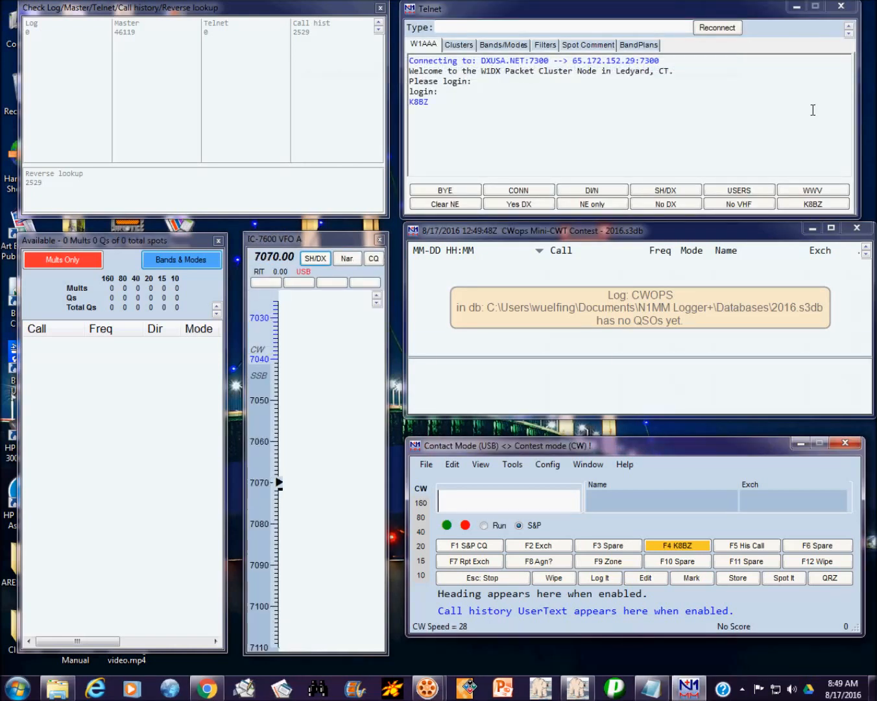
drag(860, 109, 875, 109)
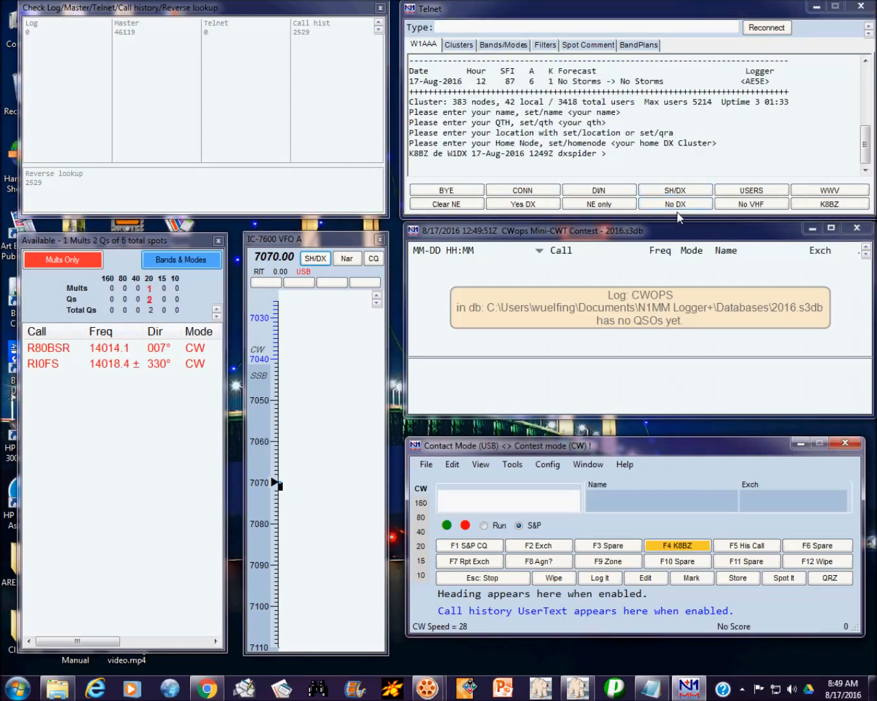
drag(680, 217, 681, 211)
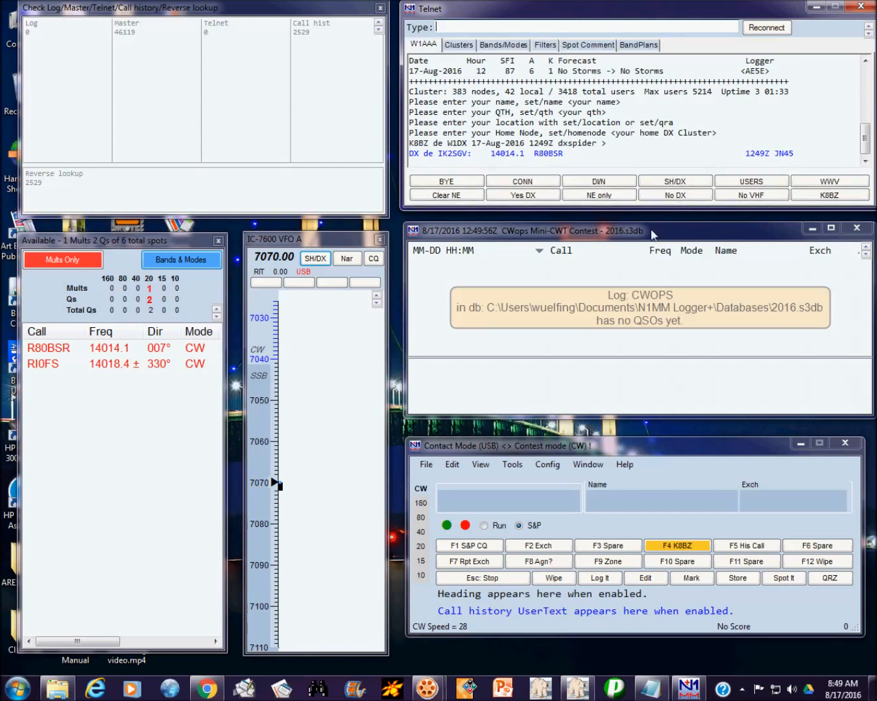
Step: Widen the contact entry window and make it slightly taller, then open the File menu
click(864, 494)
drag(864, 494, 870, 496)
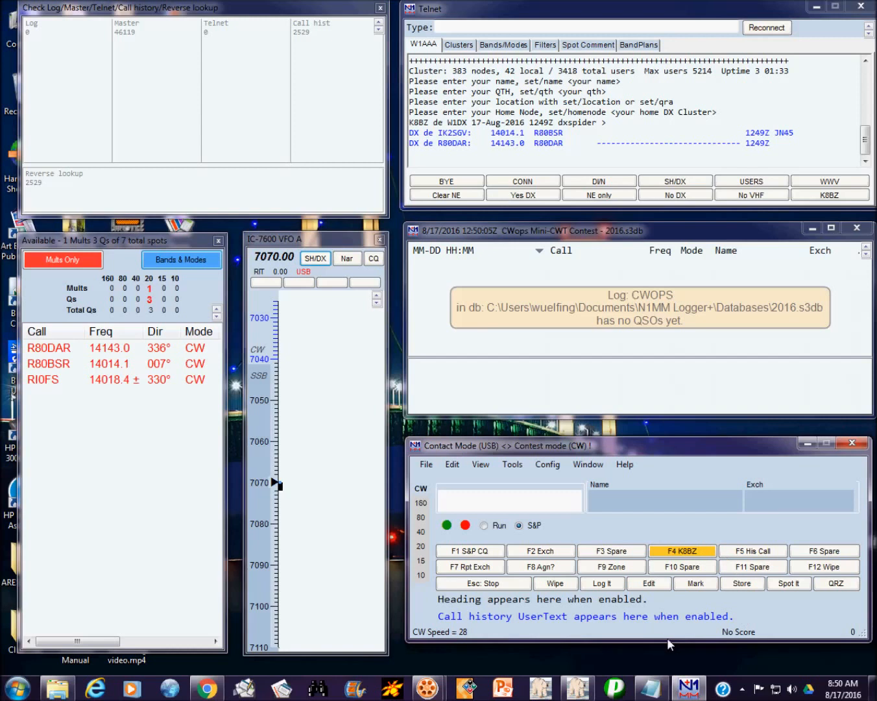
drag(666, 641, 668, 664)
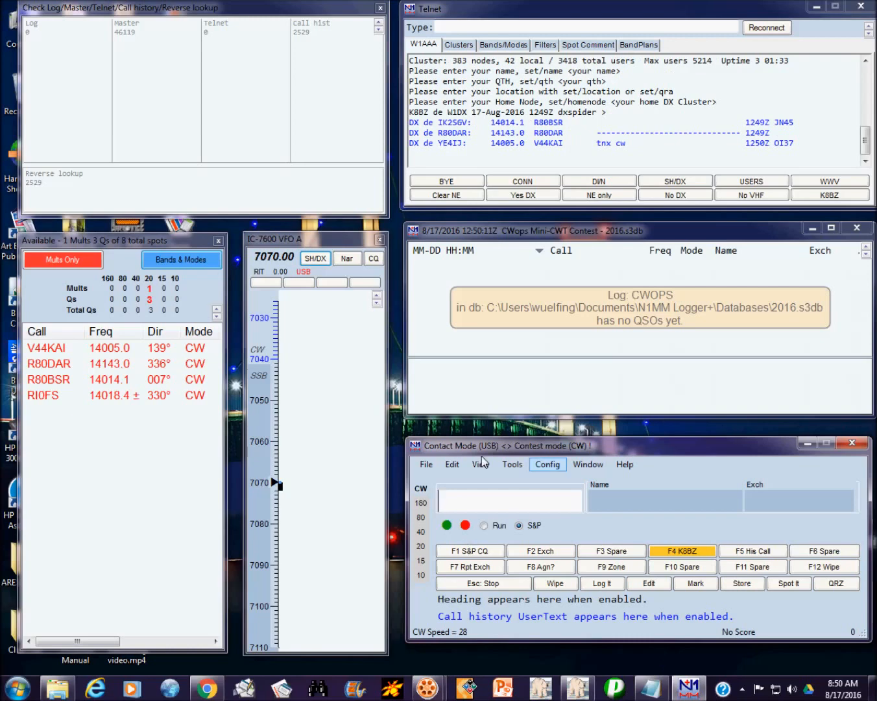
click(423, 465)
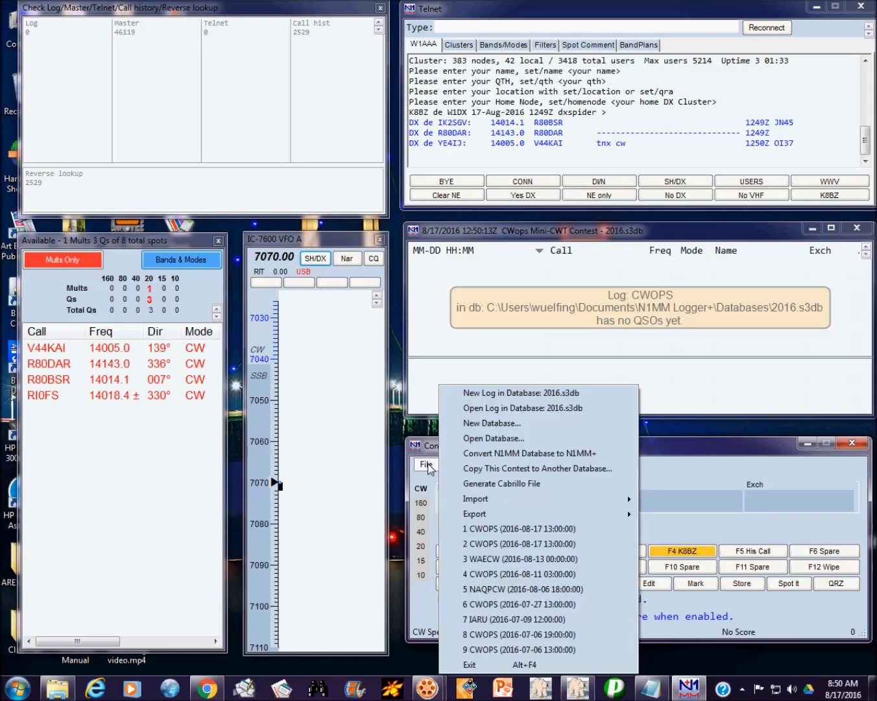
Step: Start a new CWOPS log in the 2016 database, with the operator's name and member number as sent exchange
click(529, 393)
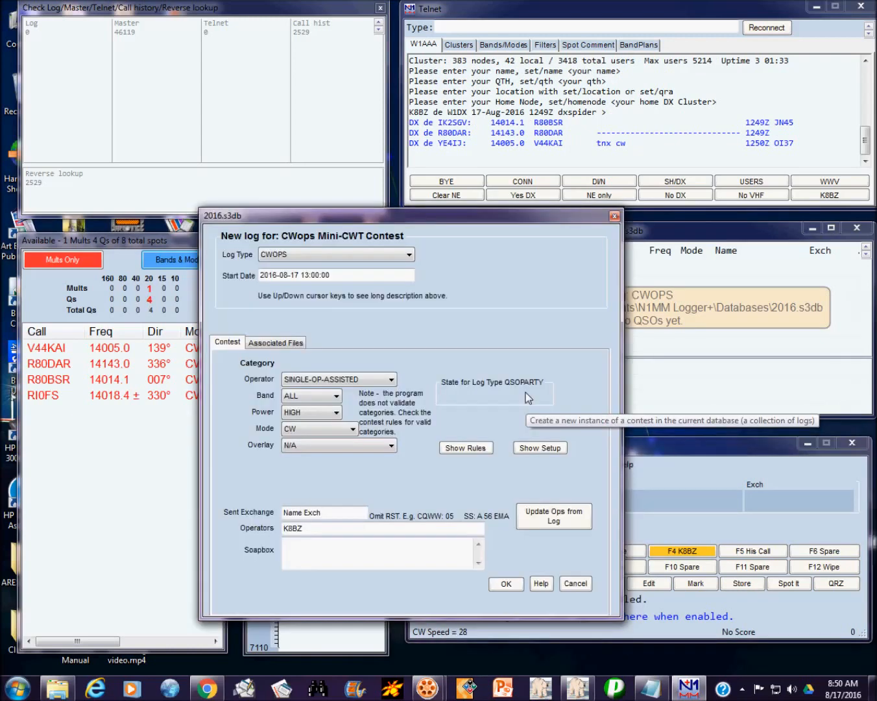
click(409, 254)
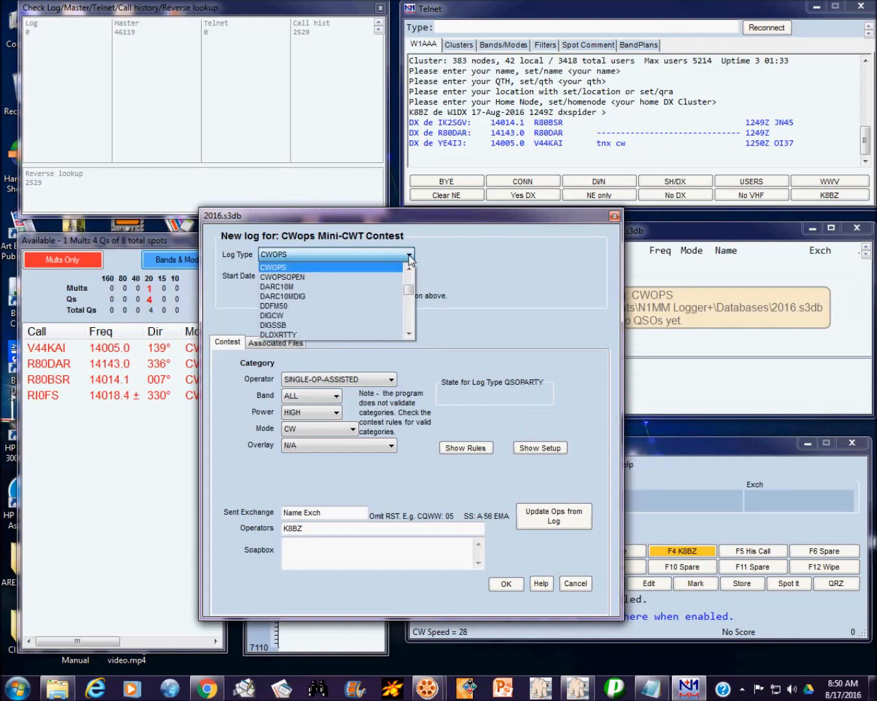
click(337, 268)
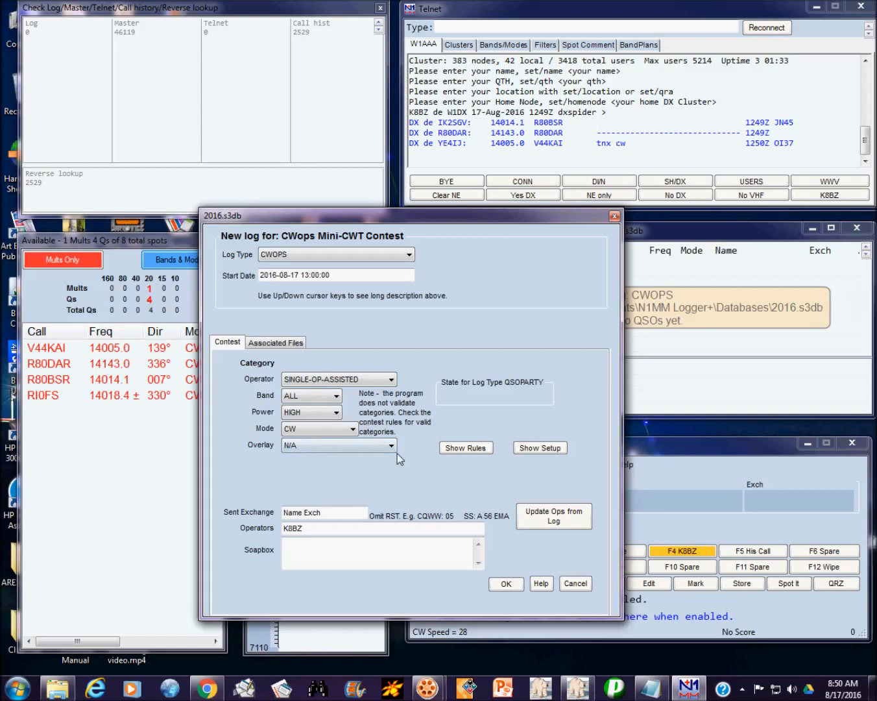
click(342, 510)
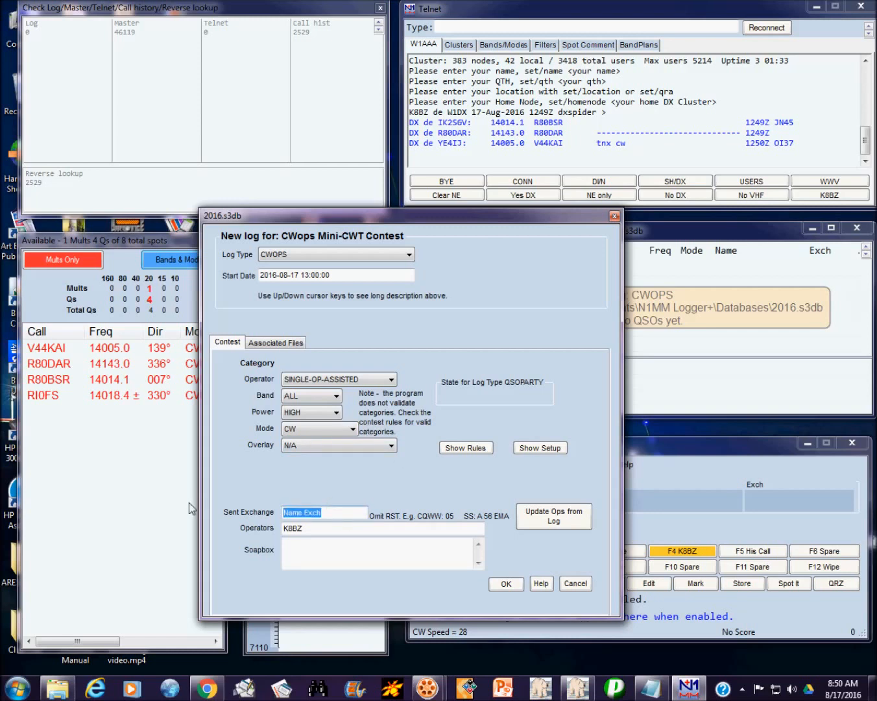
text(STEVE 1397)
click(283, 344)
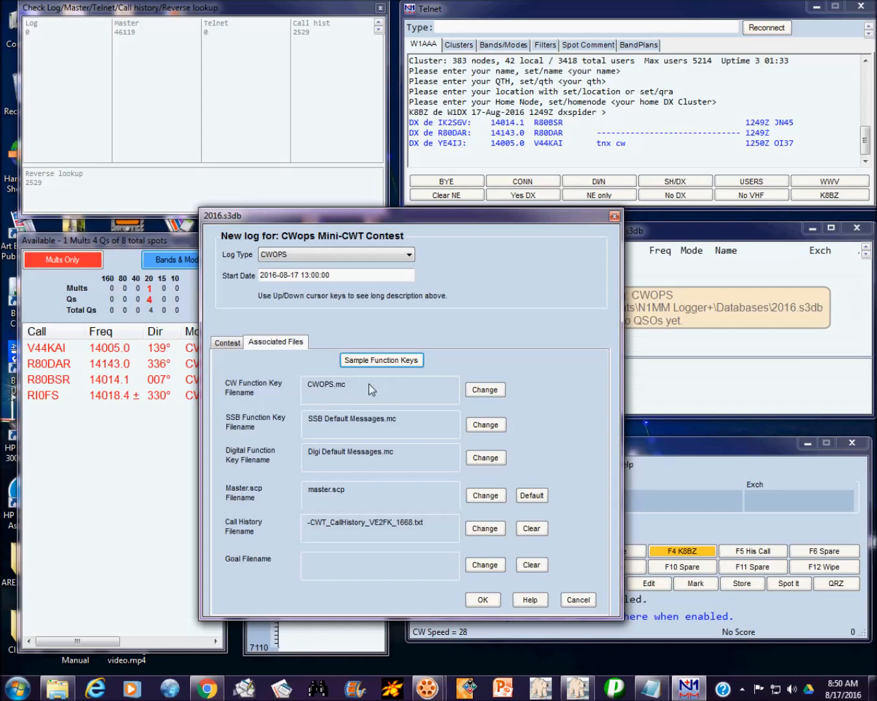
Step: Attach CWOPS.mc as the CW function key file and the CWT call history file, then create the log
click(488, 389)
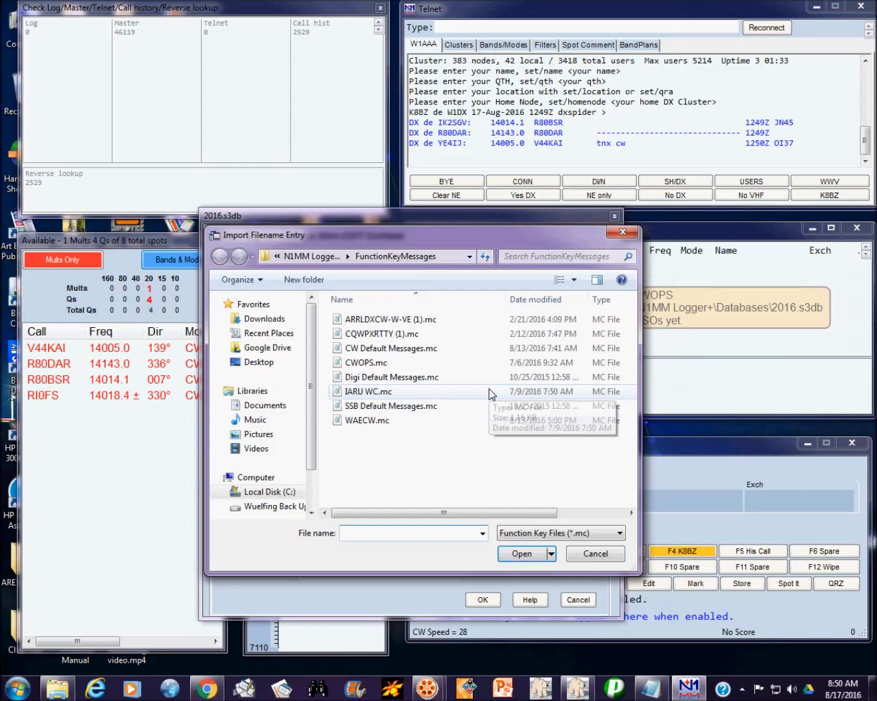
click(383, 363)
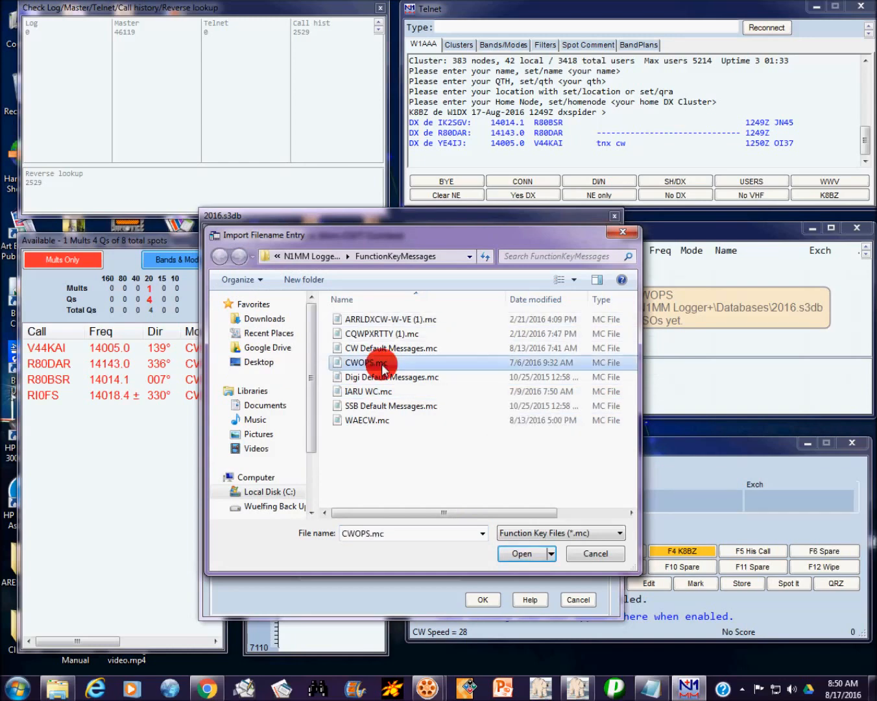
click(521, 553)
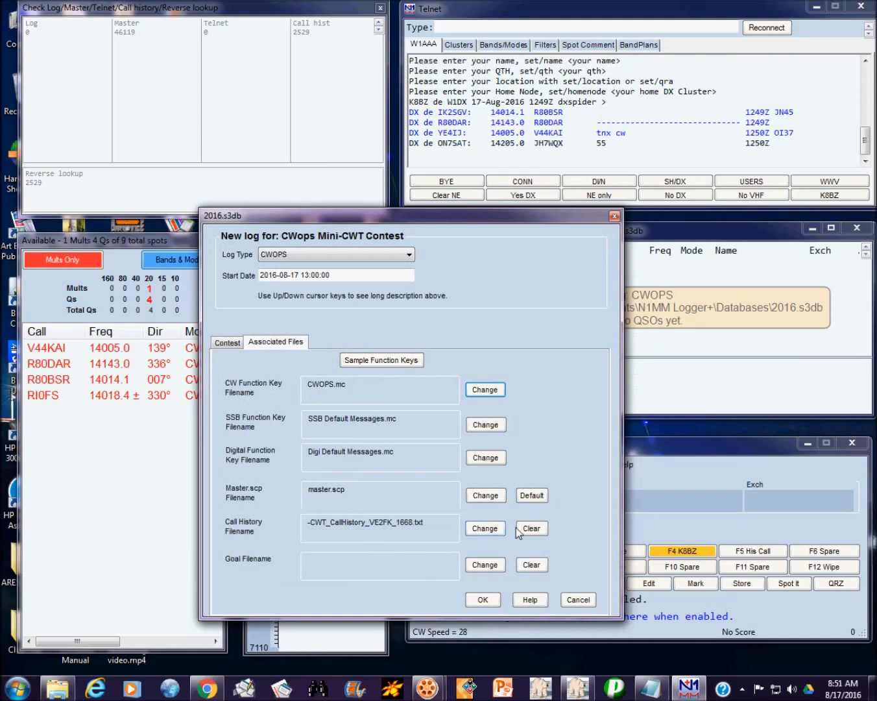
click(481, 532)
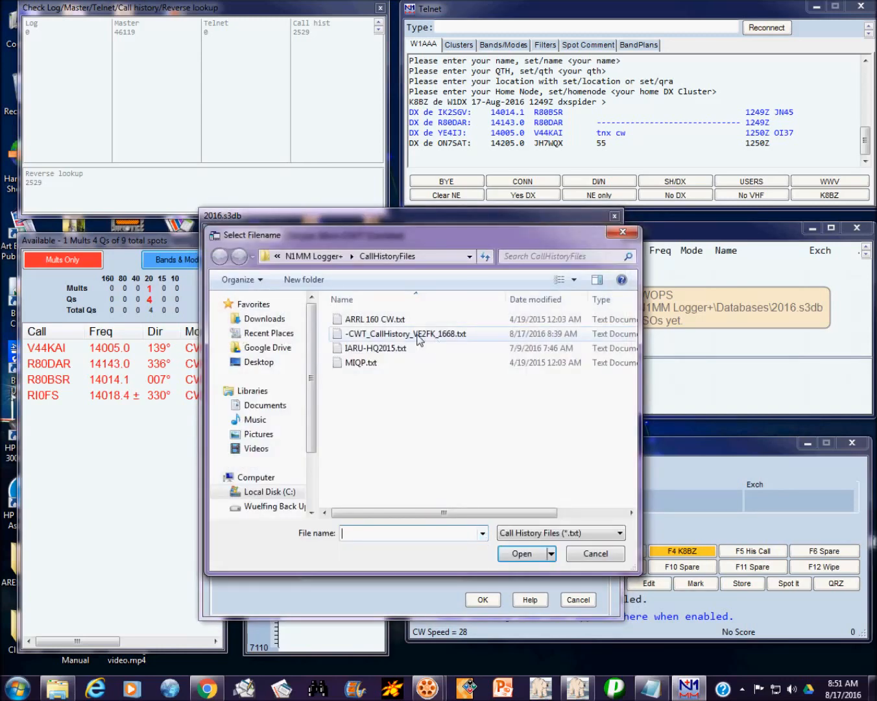
click(419, 335)
click(524, 554)
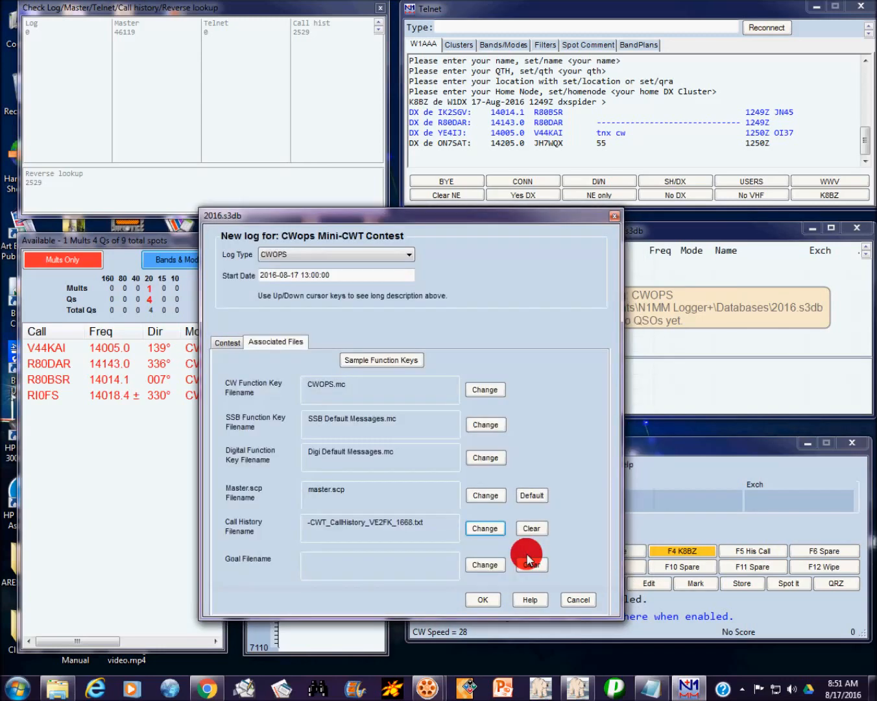
click(484, 600)
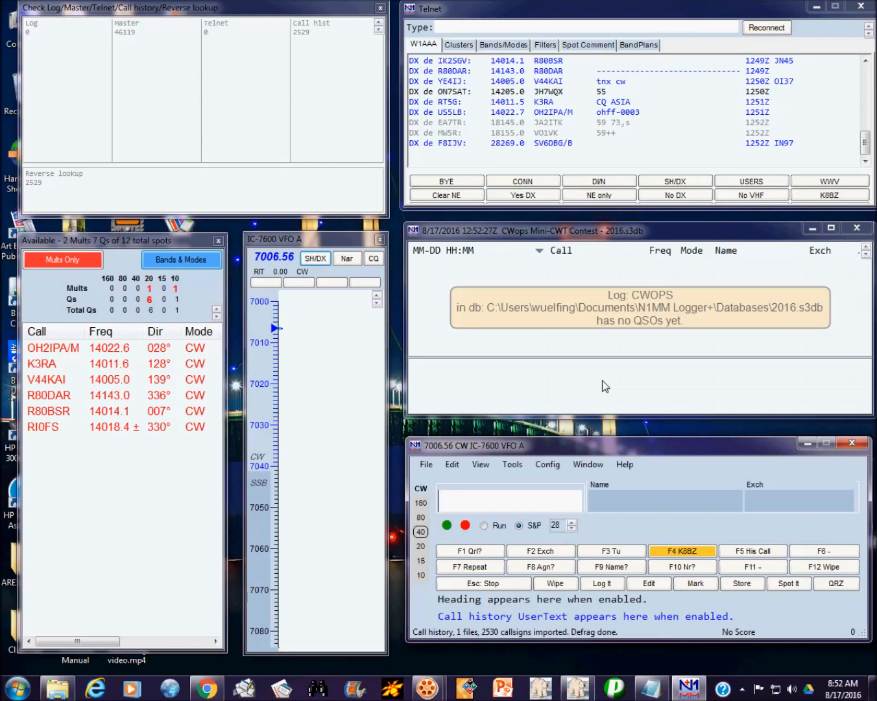
Step: Enter a test callsign to confirm name and number fill from call history, then wipe it
text(K8BZ)
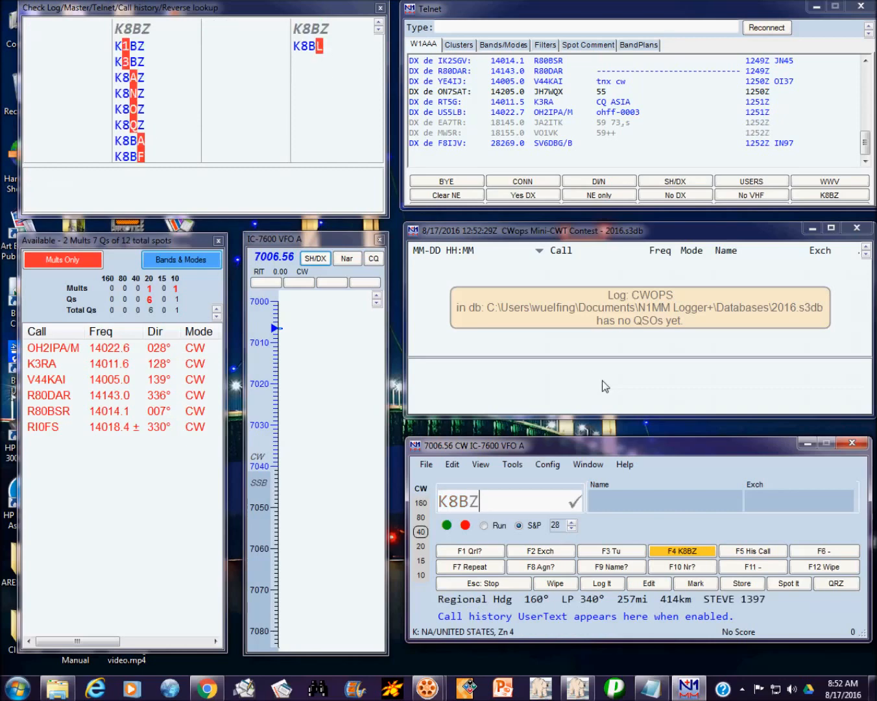
key(Return)
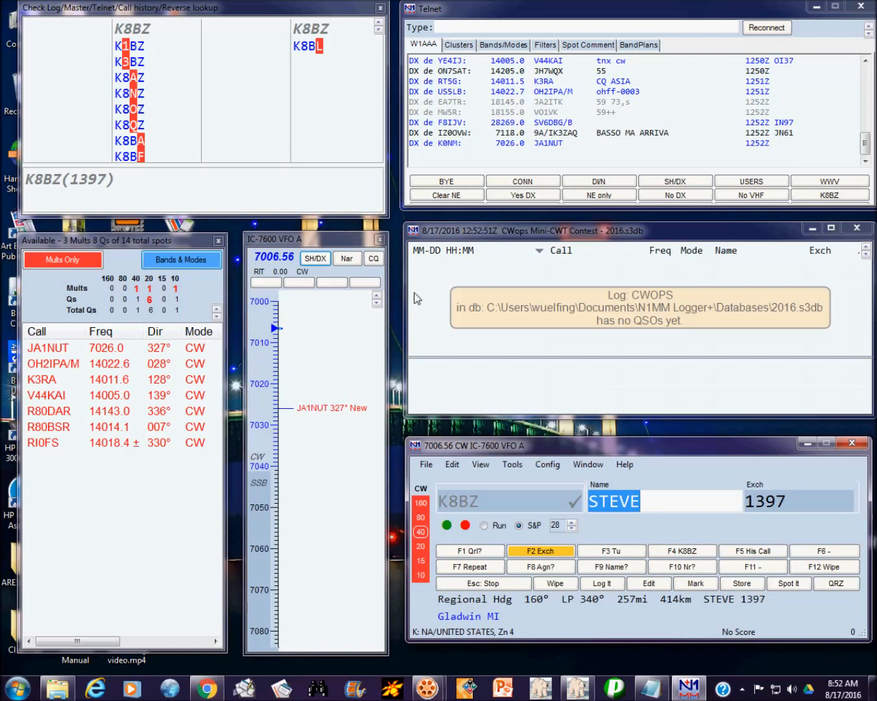
key(alt+w)
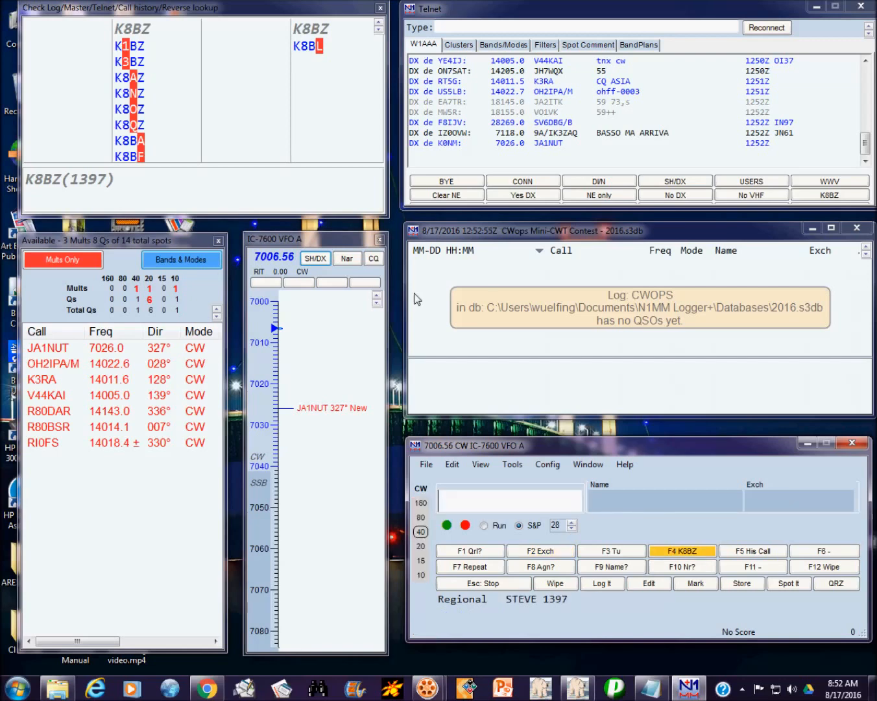
click(483, 525)
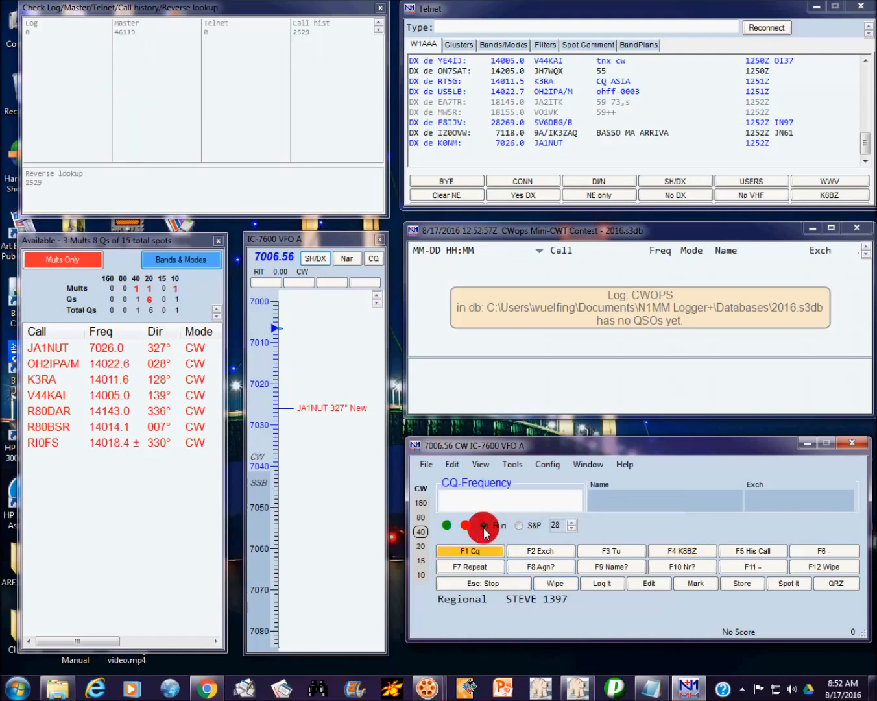
click(519, 525)
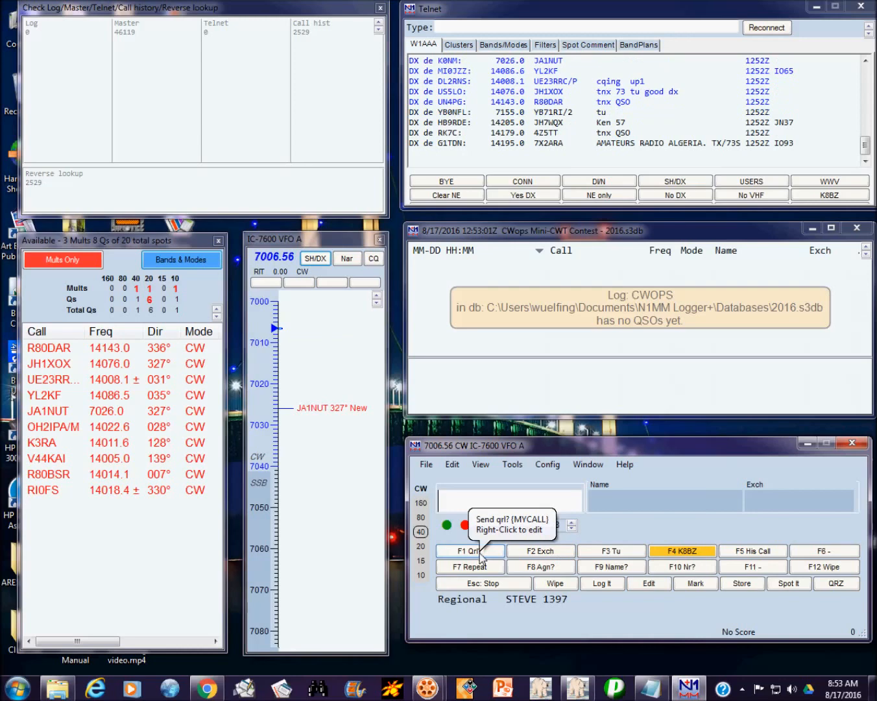
click(488, 553)
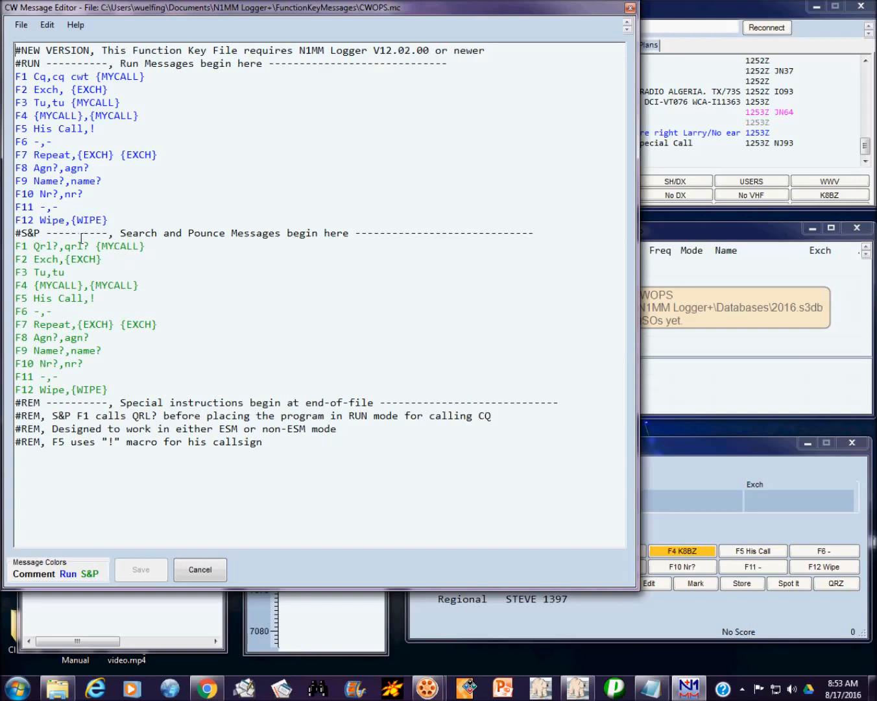
click(198, 570)
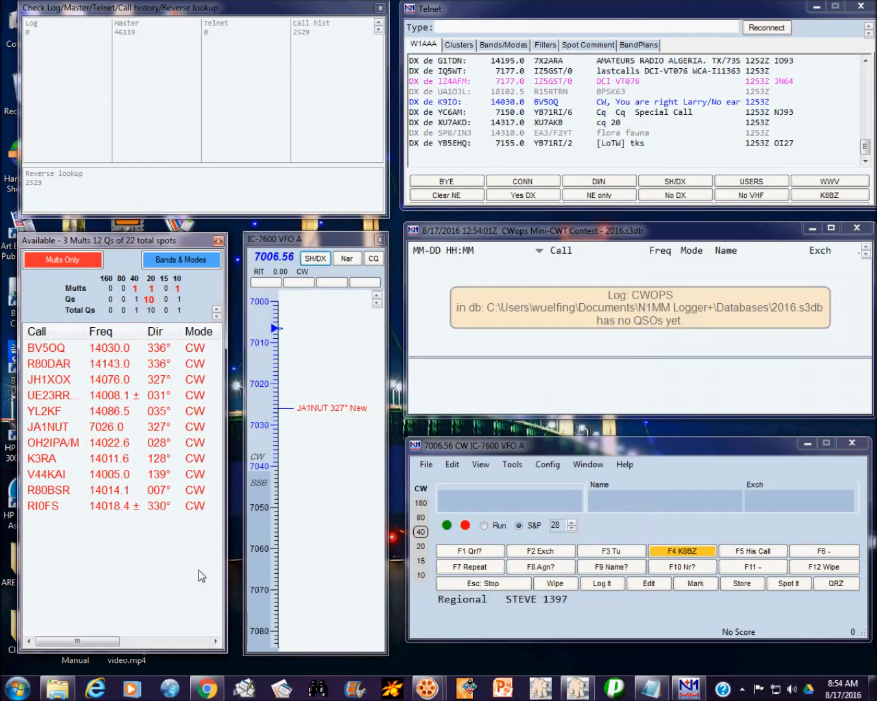
Step: Return focus to the contact entry window with the radio tuned to 7029.40
click(438, 500)
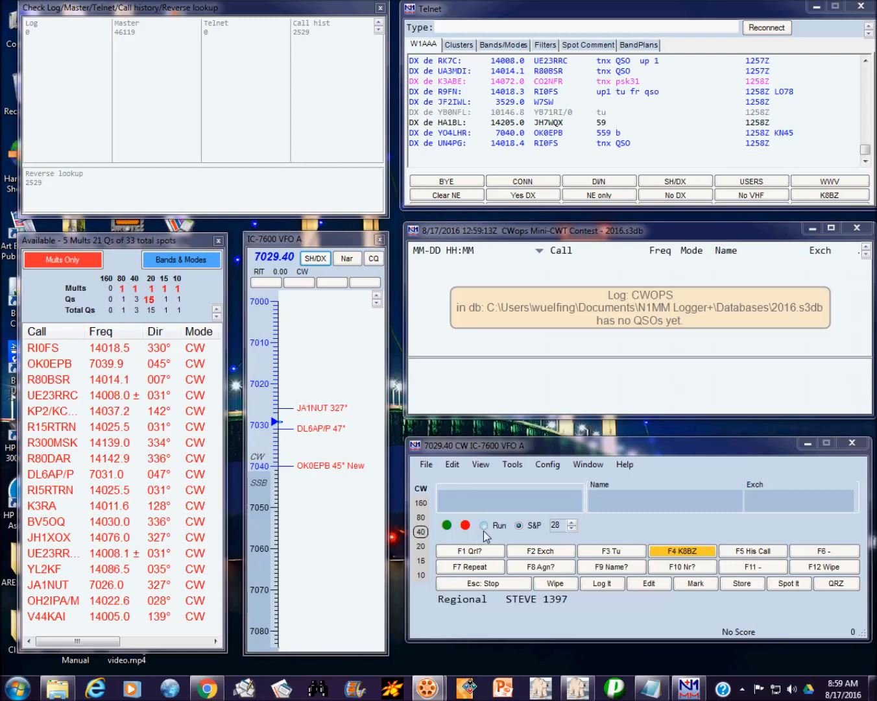
click(483, 528)
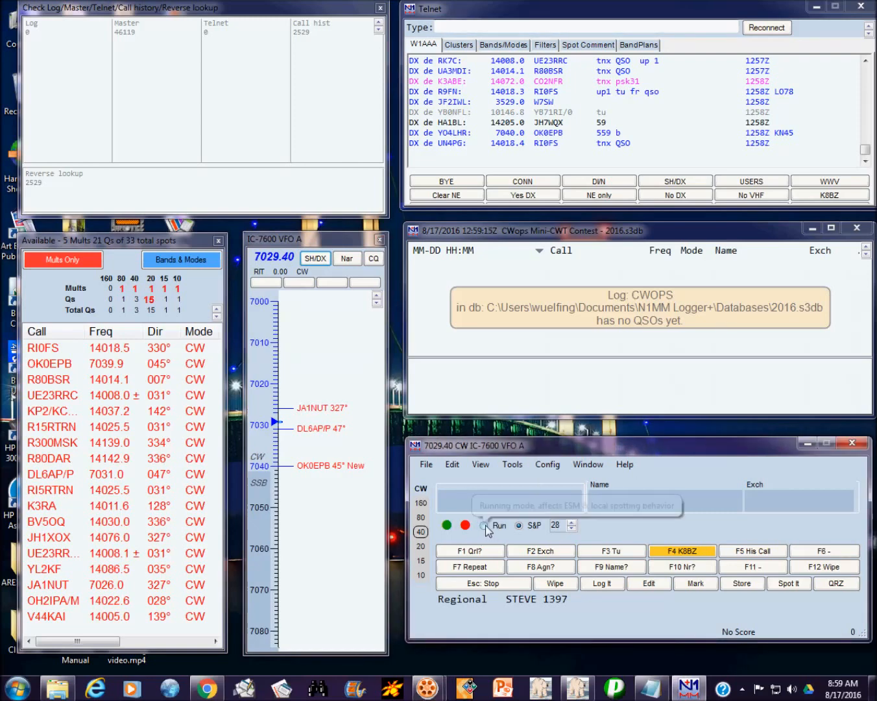
click(484, 526)
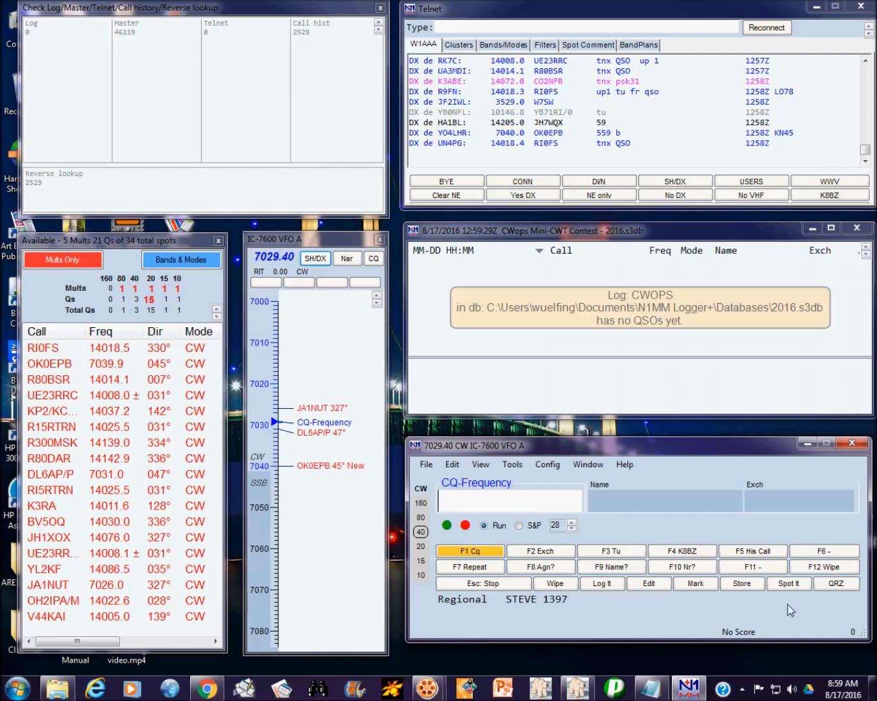
click(841, 689)
click(842, 689)
click(842, 690)
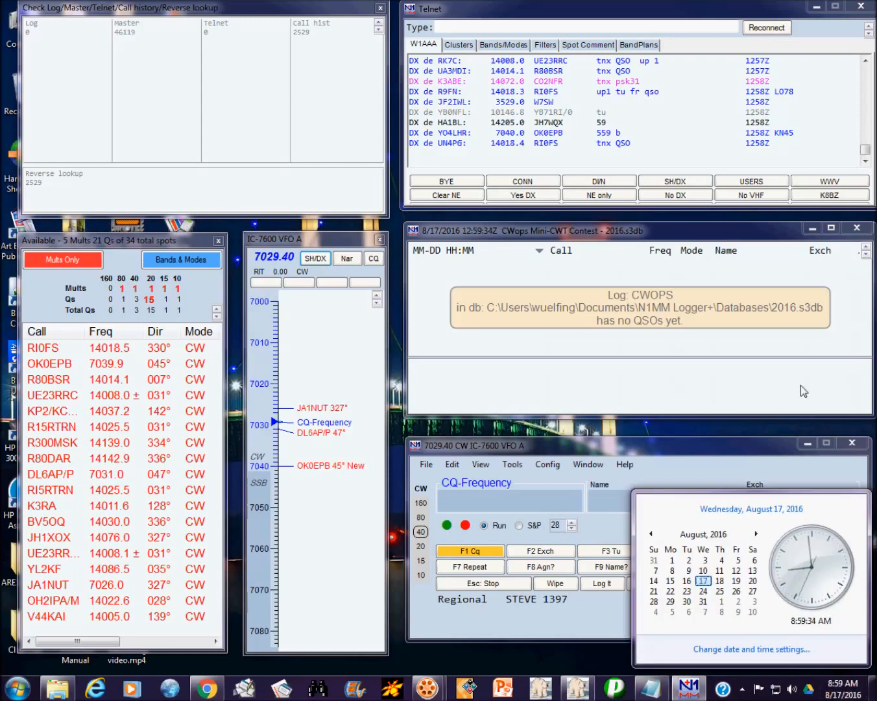
click(694, 460)
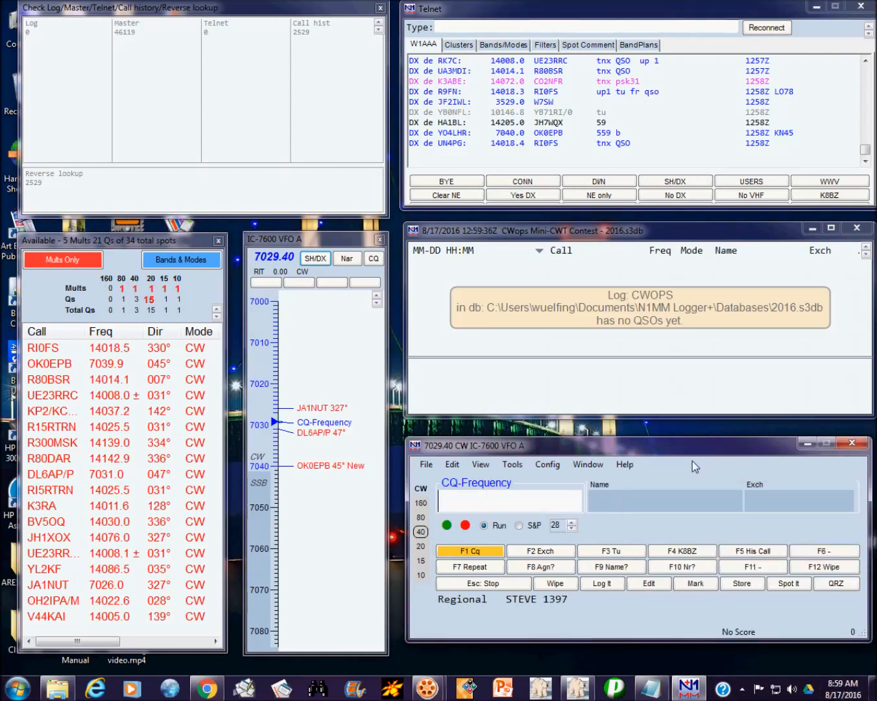
click(519, 525)
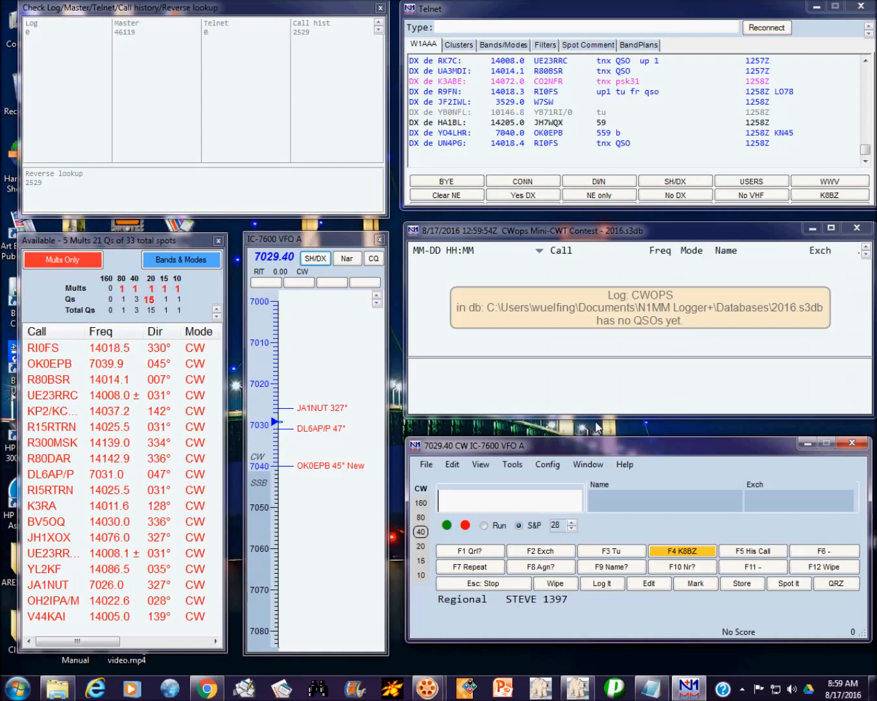
Step: Log the first QSO with a Canadian station at 7029.40, dropping CW speed to 26
text(VE3R)
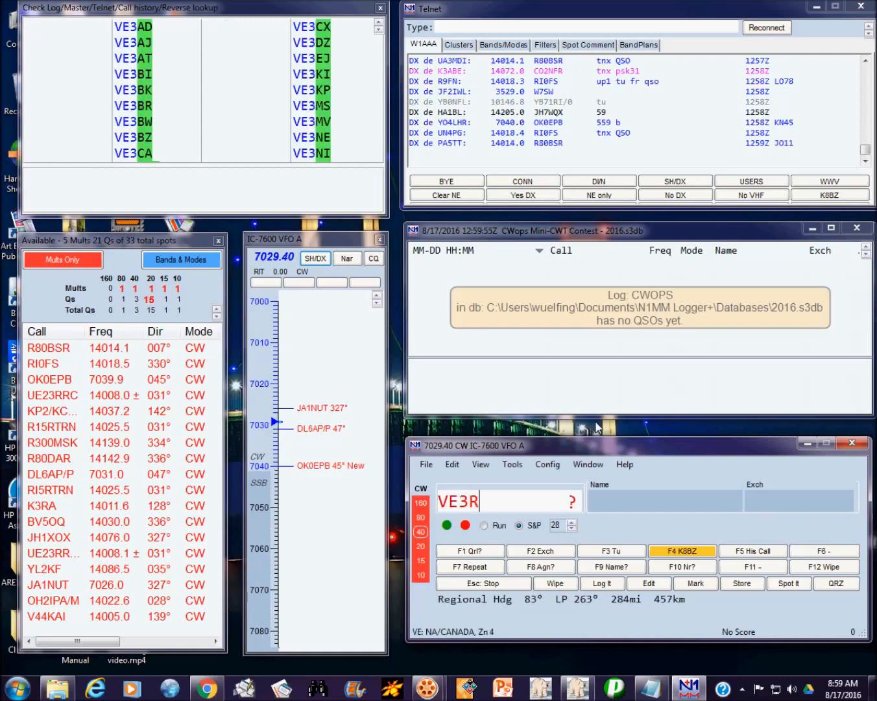
text(IA)
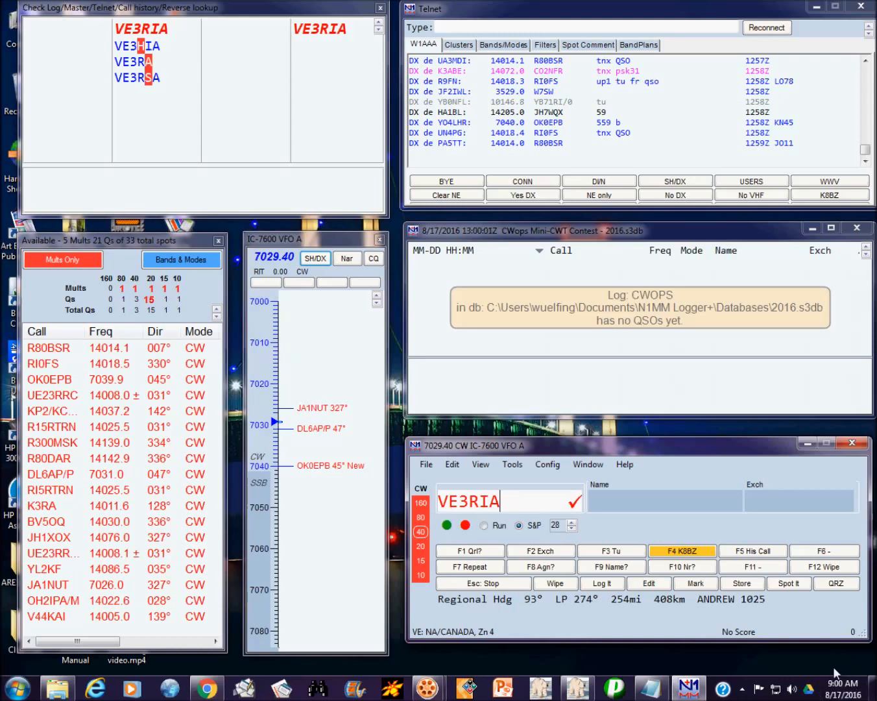
key(Return)
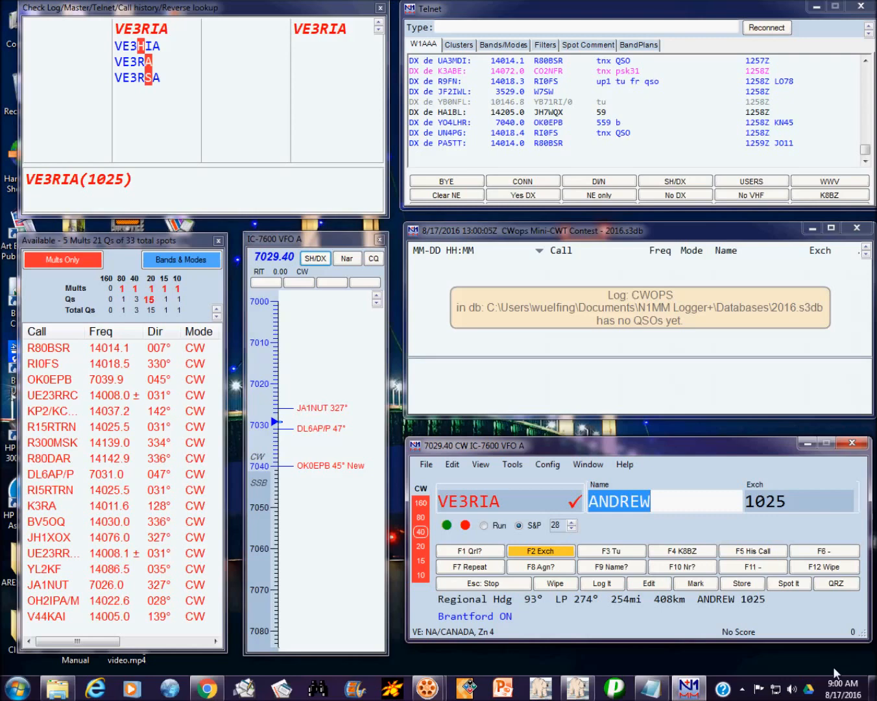
key(Page_Down)
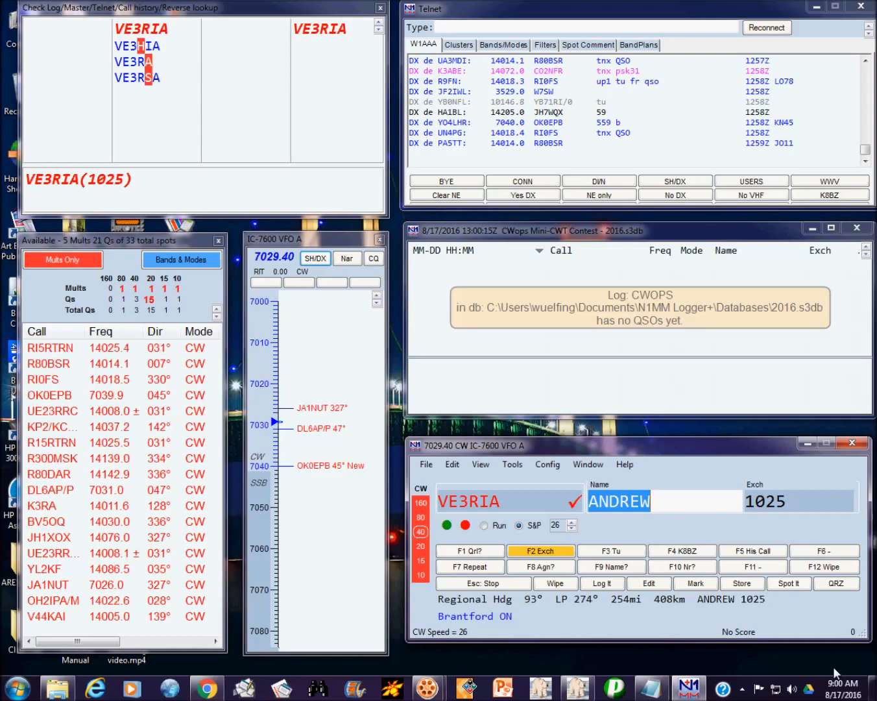
key(Return)
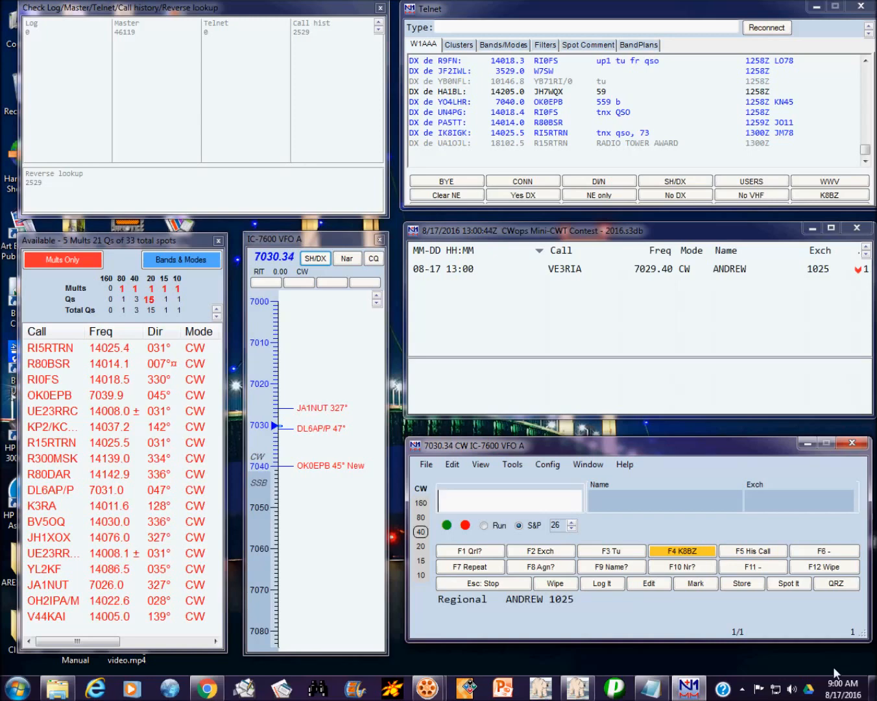
Step: Log the second and third contacts at 7030.34 and 7031.93, each with call-history name and number
text(N)
key(BackSpace)
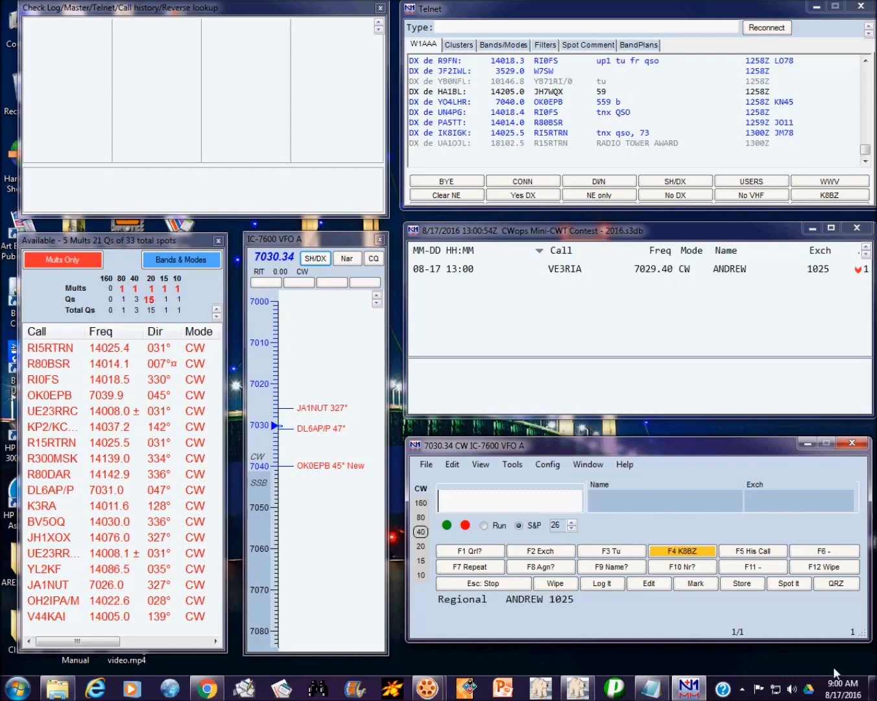
text(N4AF)
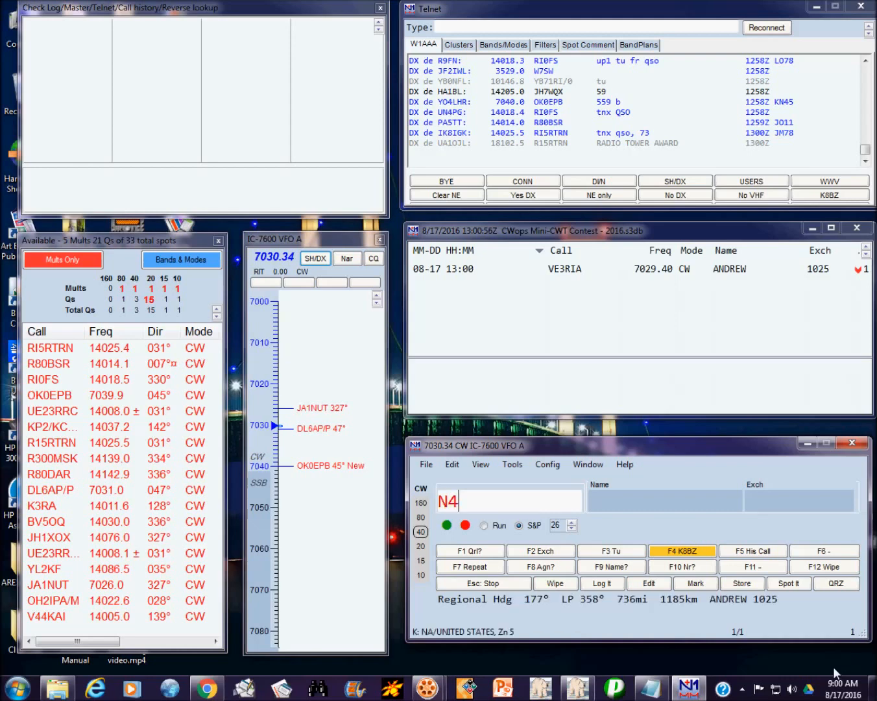
key(Return)
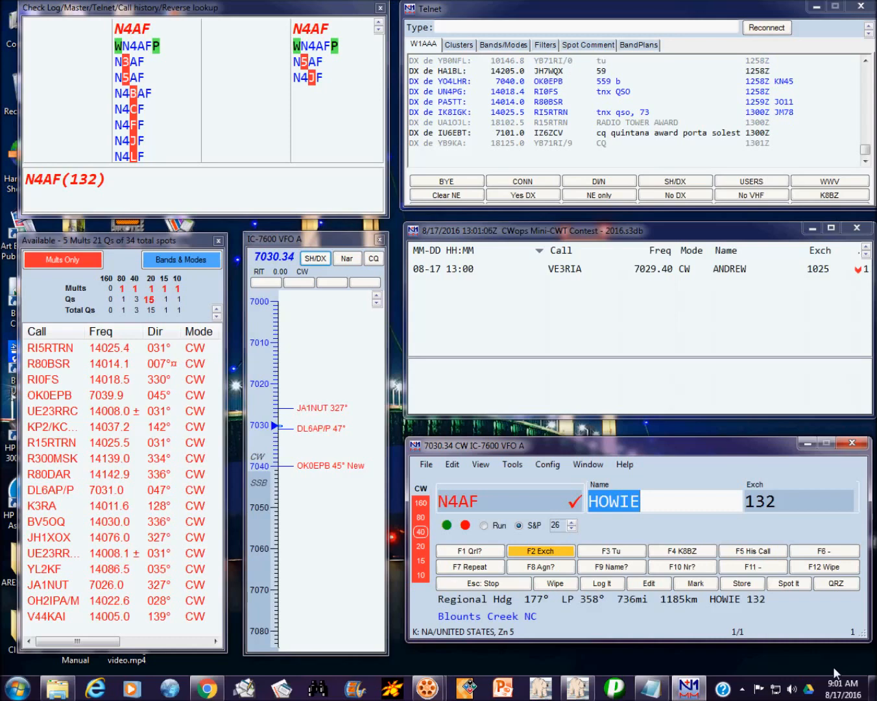
key(Return)
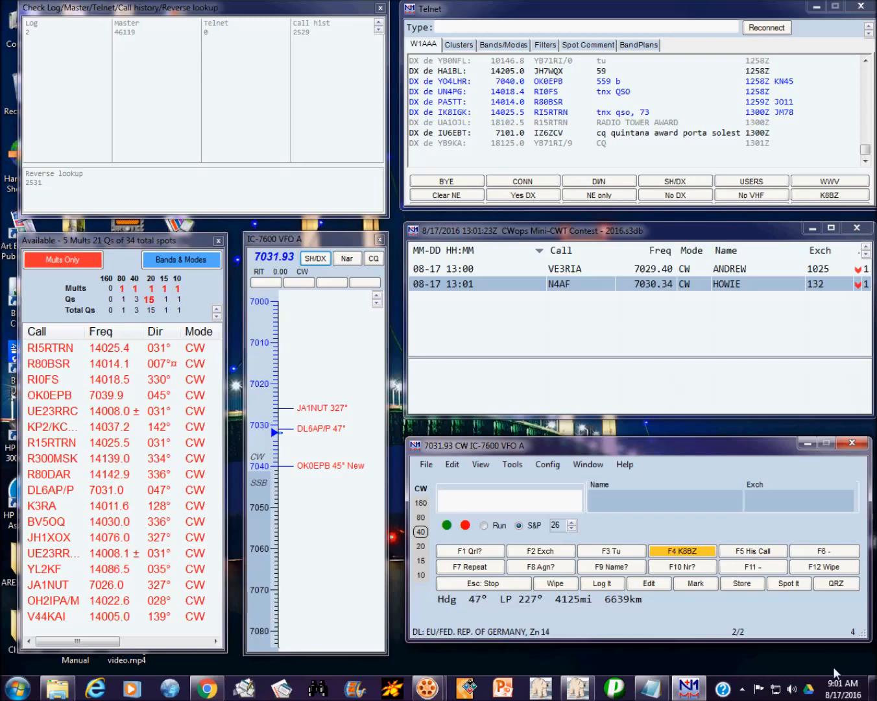
text(N3RD)
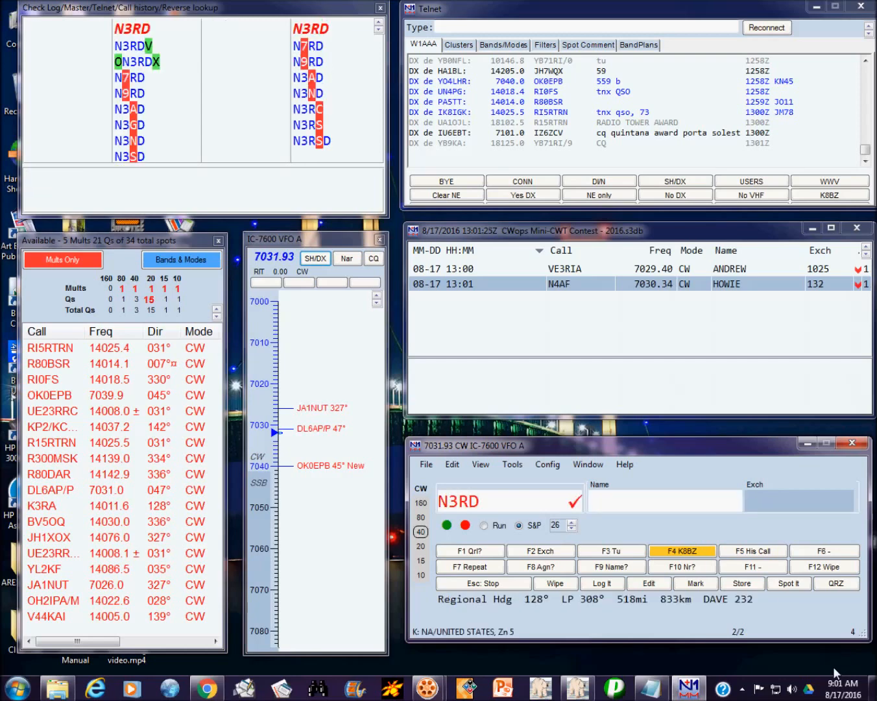
key(space)
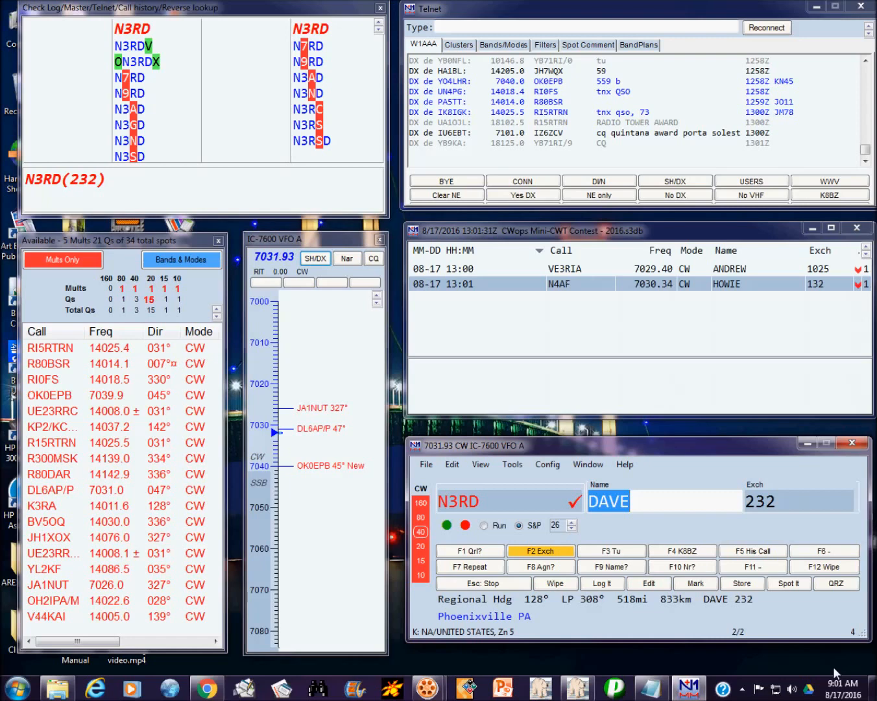
key(Return)
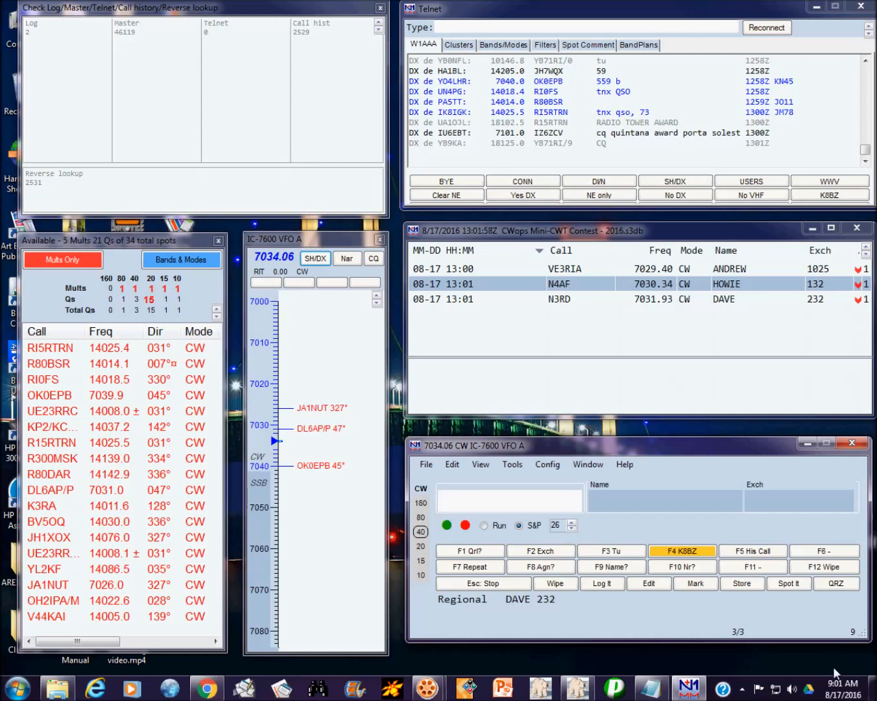
Step: Log the contact at 7034.06, retyping the station's name in the Name field before saving
text(K)
key(BackSpace)
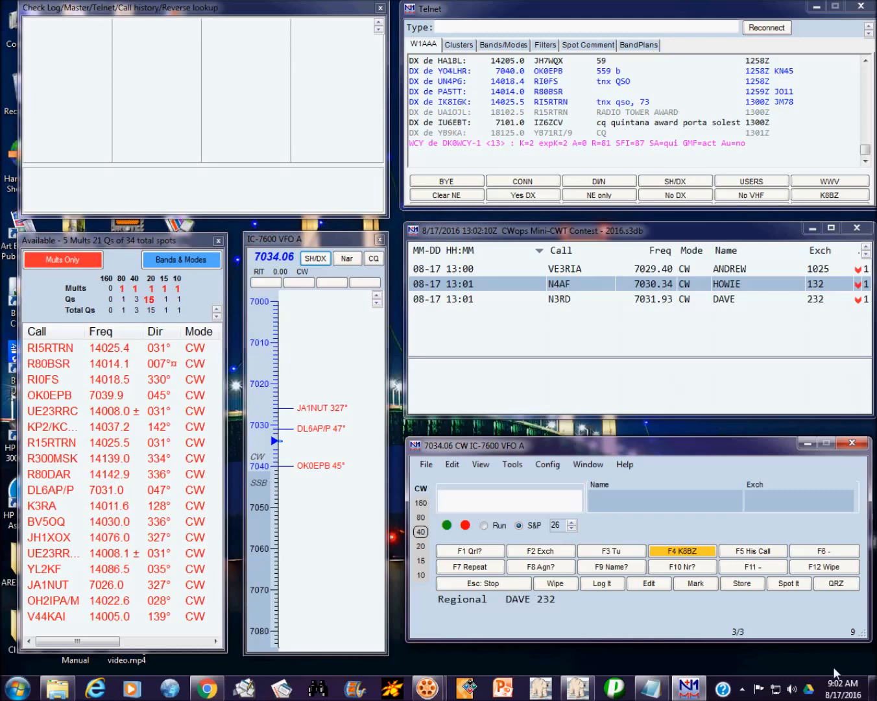
text(K7SV)
key(Return)
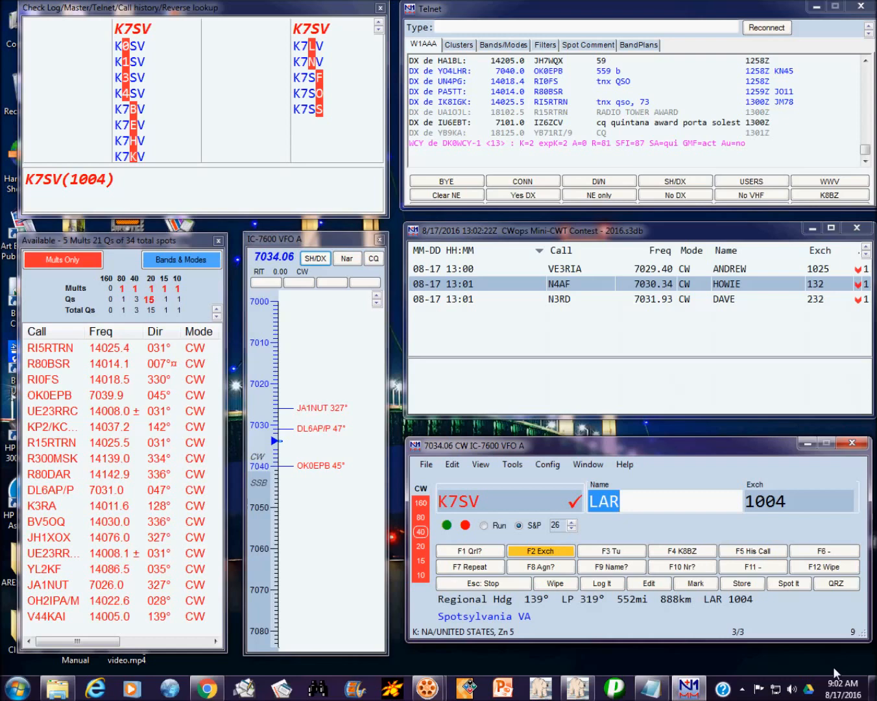
text(LAR)
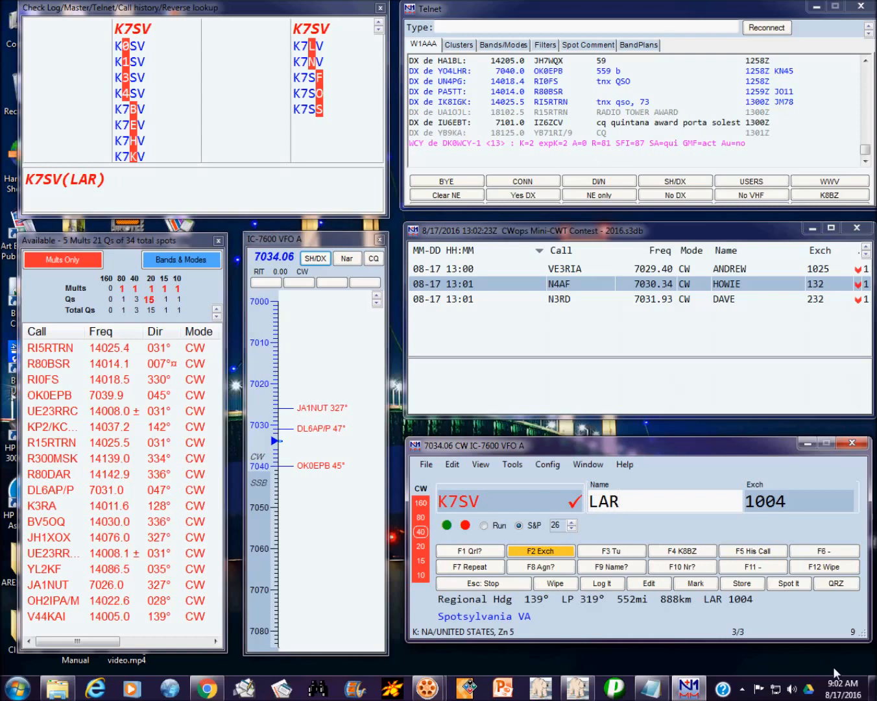
key(Return)
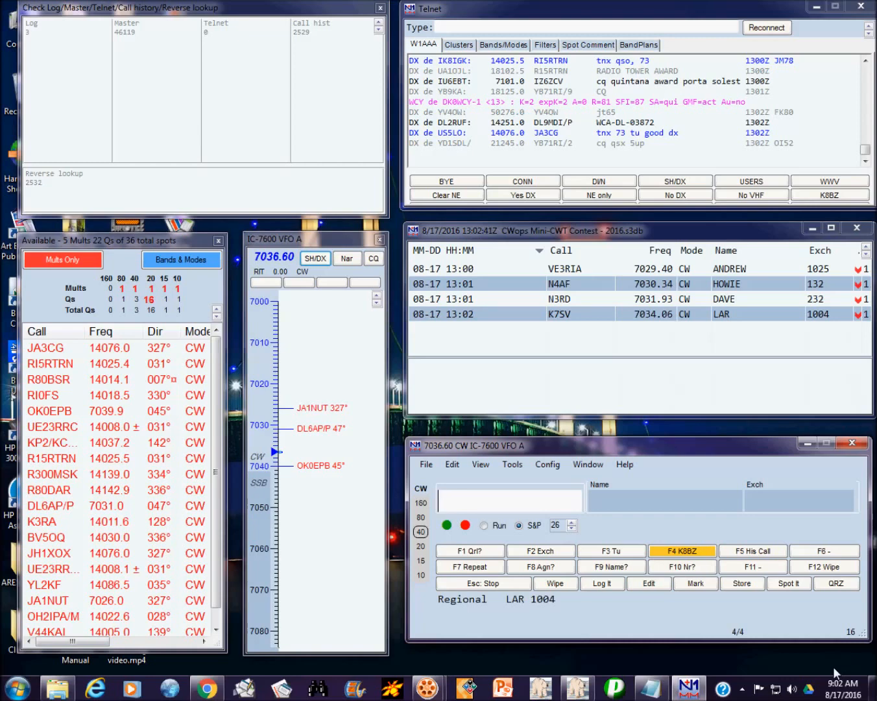
Step: Switch to Run mode on 7036.60 and log the first caller with its call-history exchange
click(484, 526)
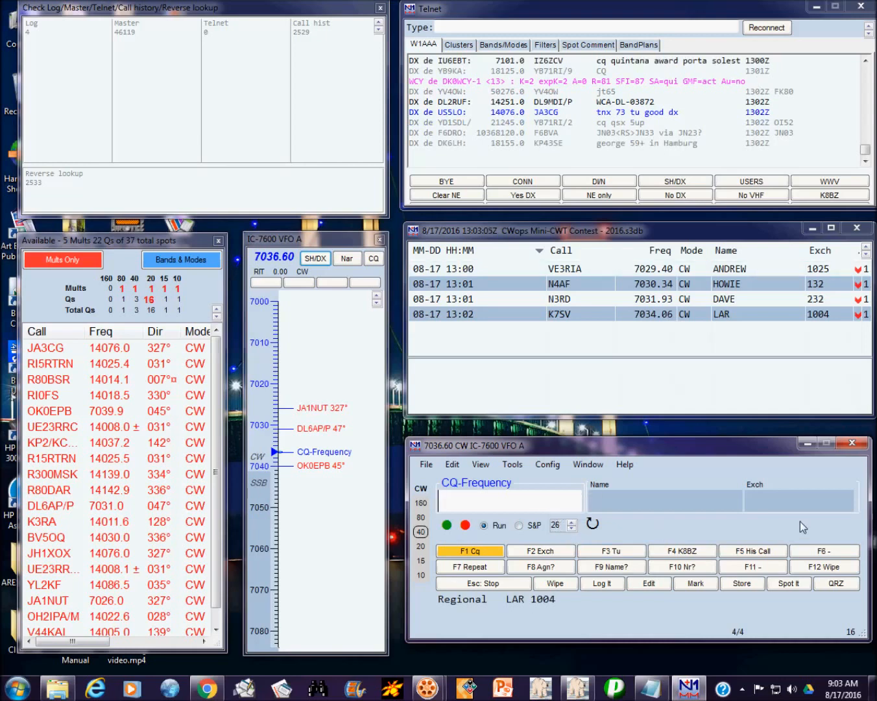
text(N0UR)
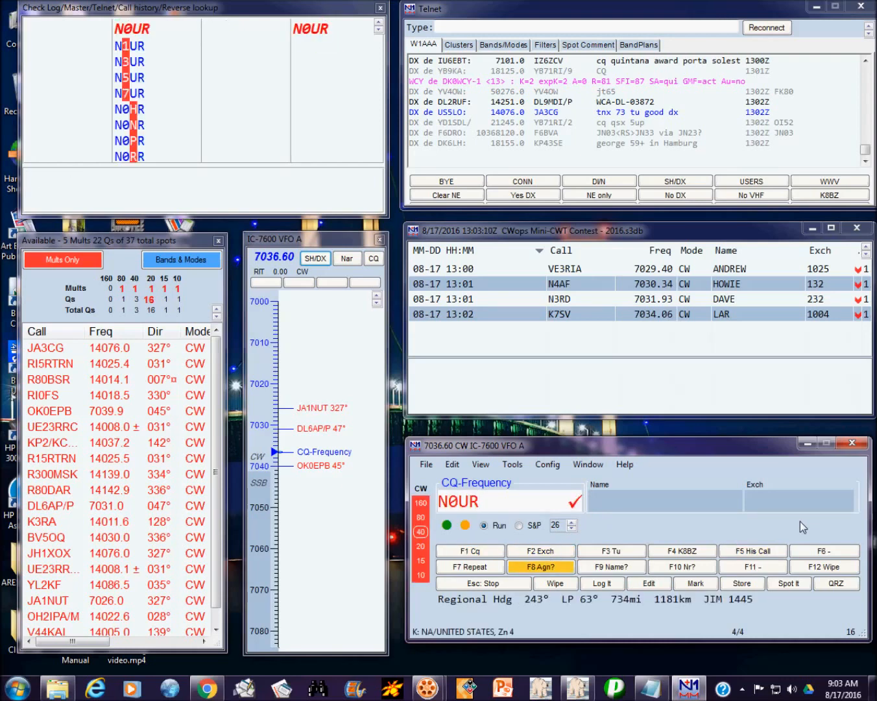
key(Return)
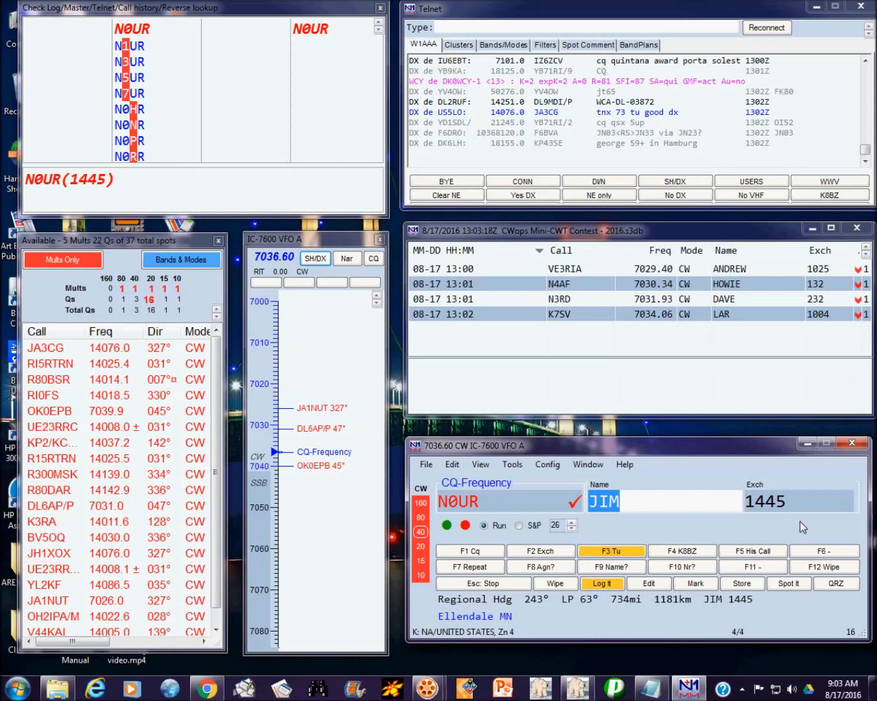
key(Tab)
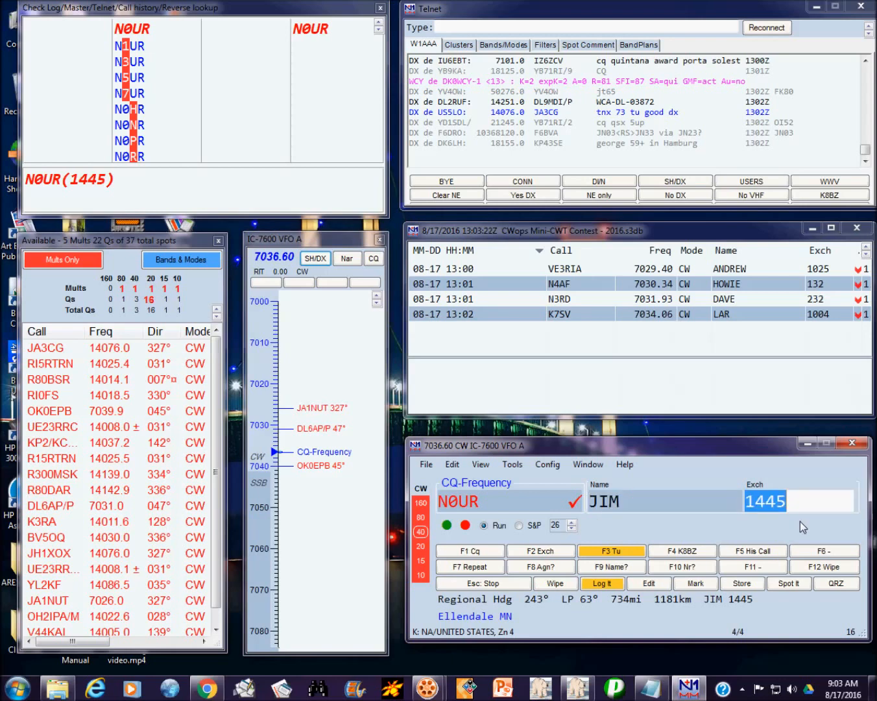
key(Return)
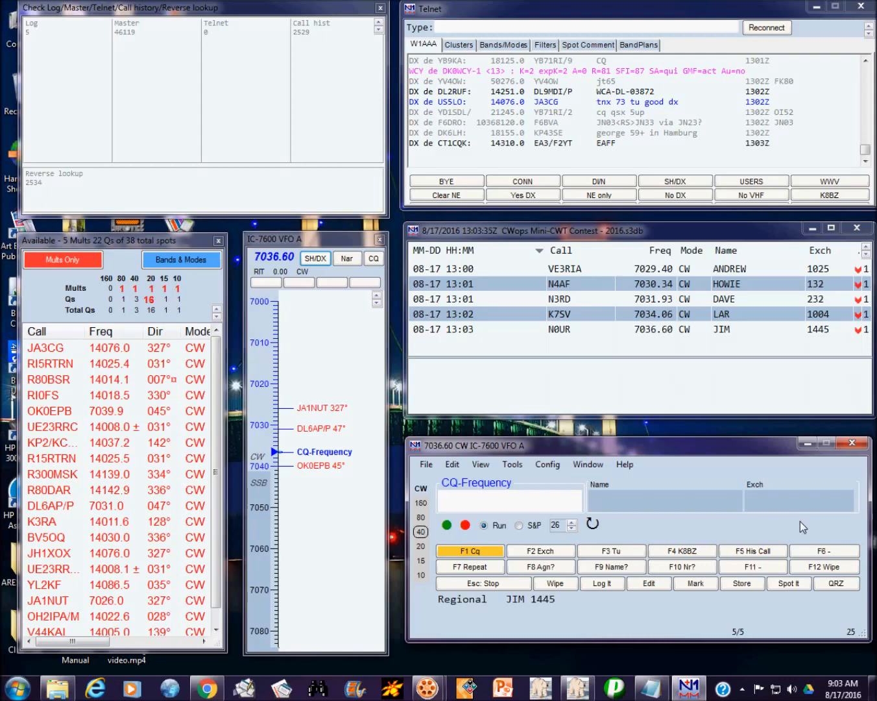
text(N2)
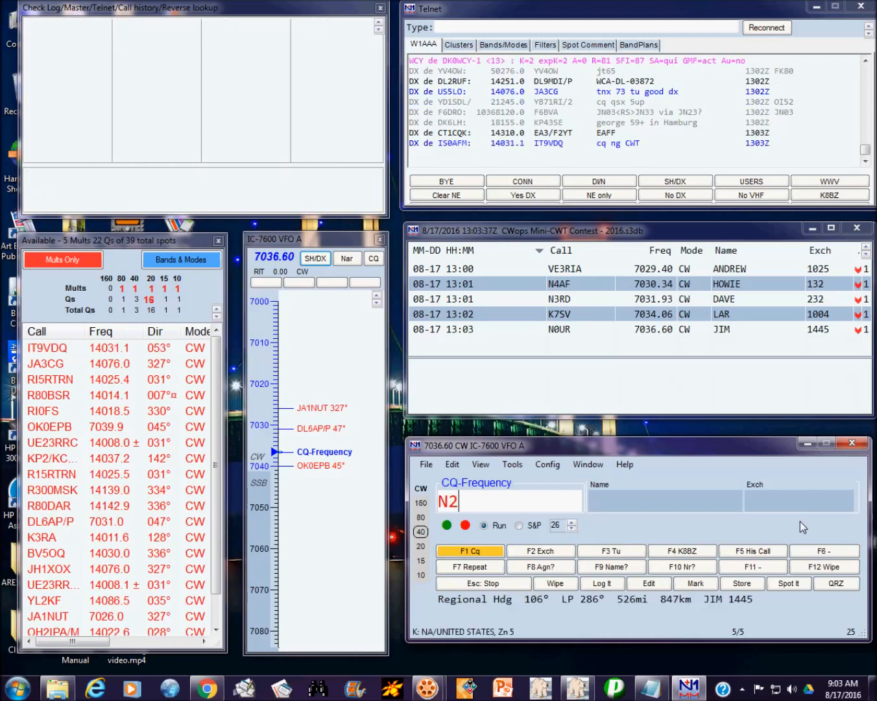
text(SO)
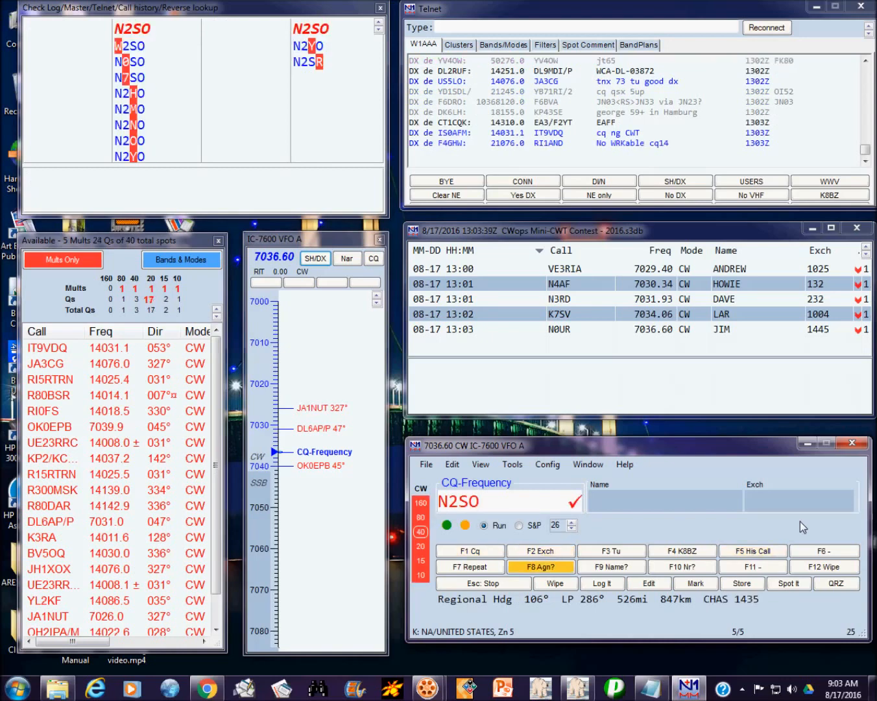
key(space)
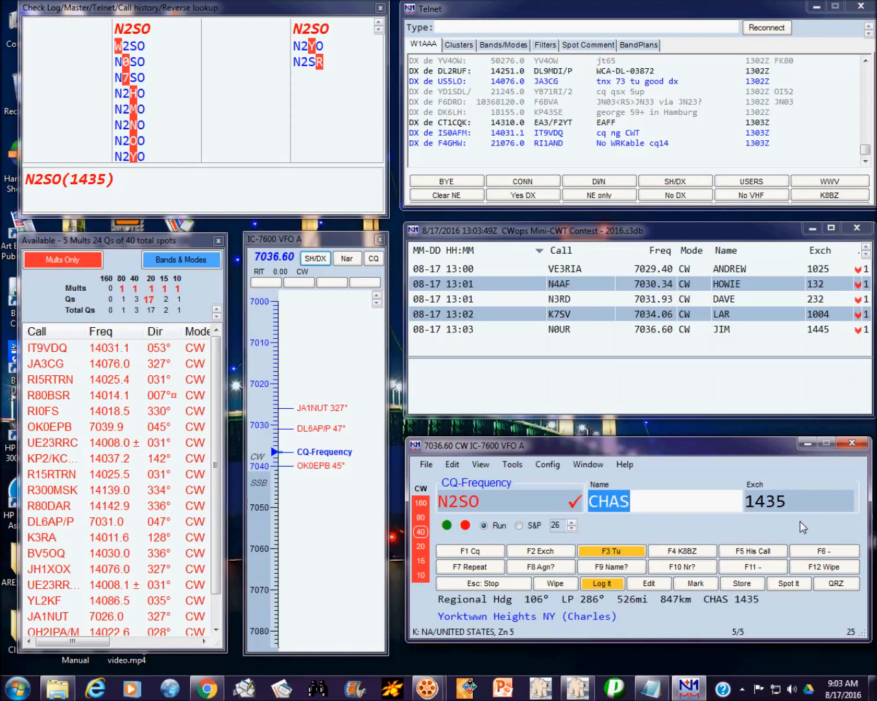
key(space)
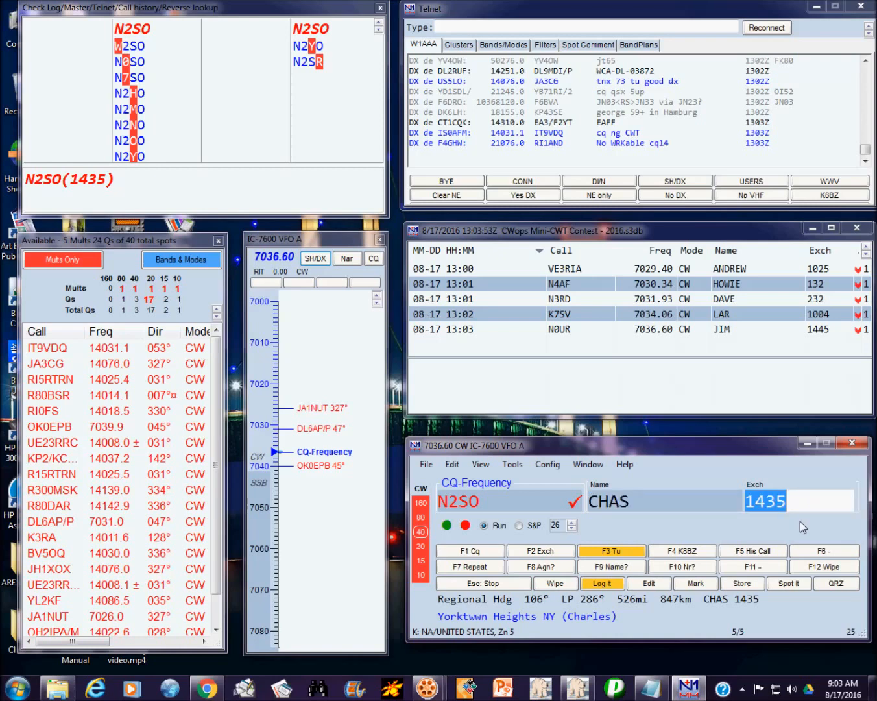
key(Return)
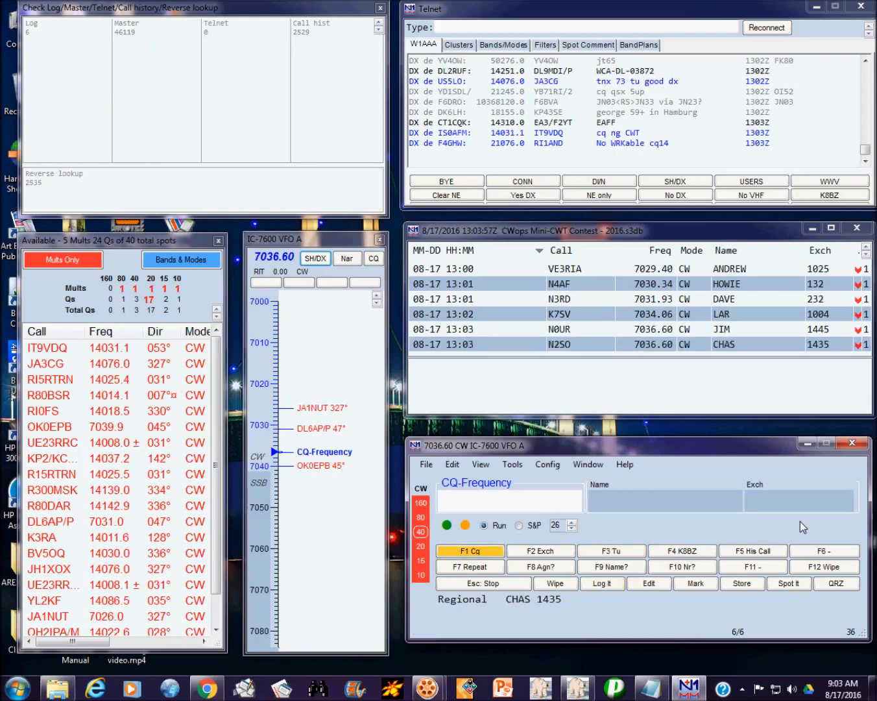
Step: Log the Ontario station VE3KQN with its prefilled name and ON exchange
text(VE3)
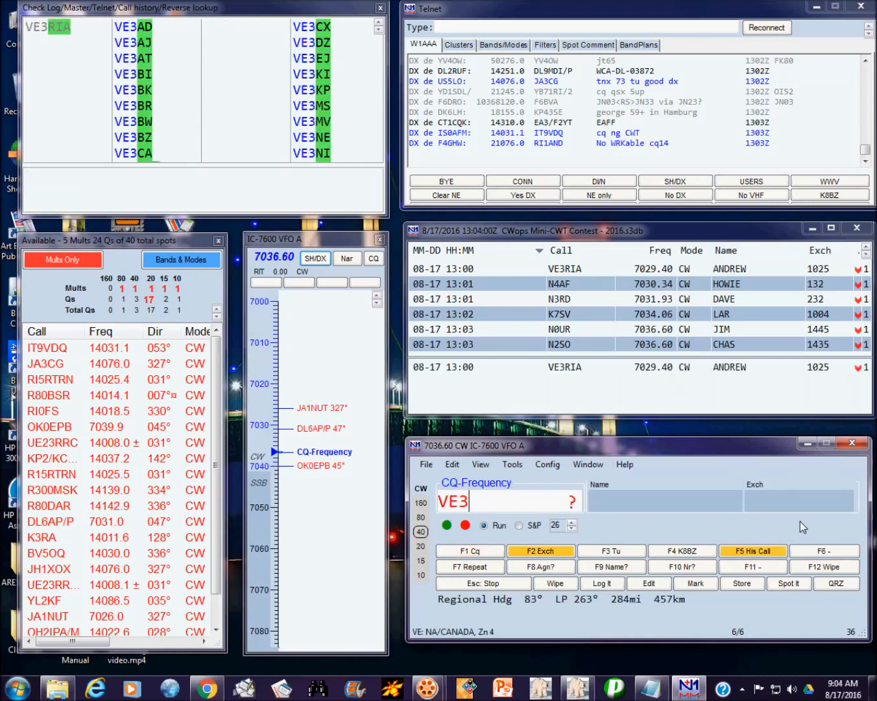
key(Return)
text(KQN)
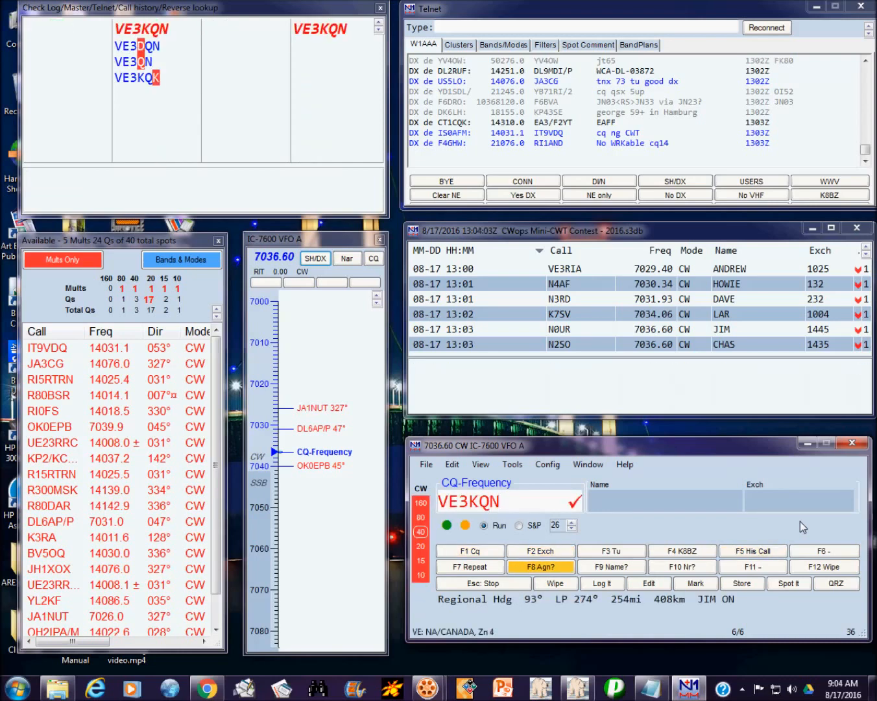
key(space)
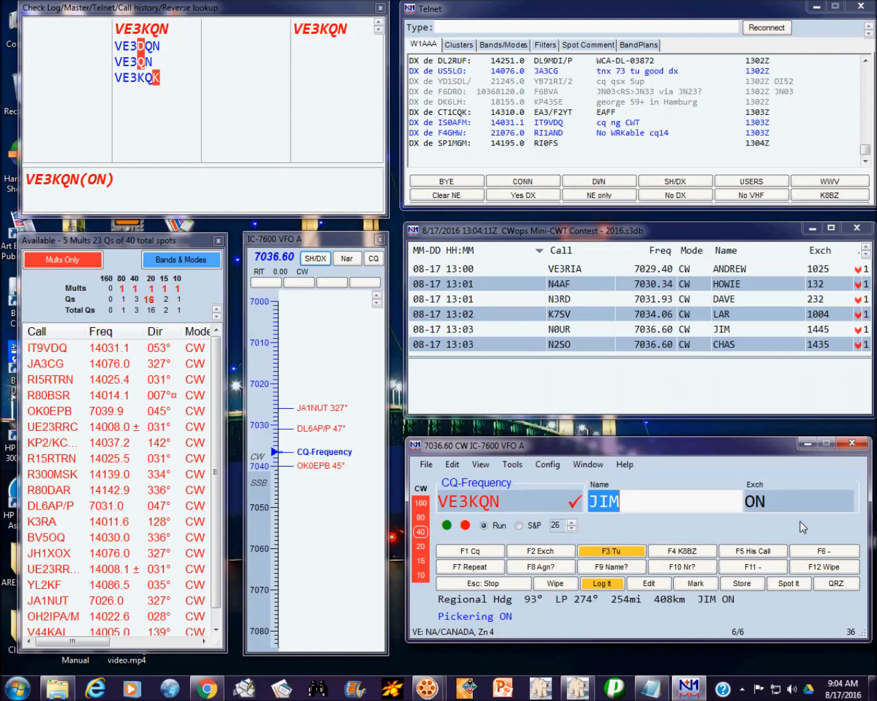
key(Tab)
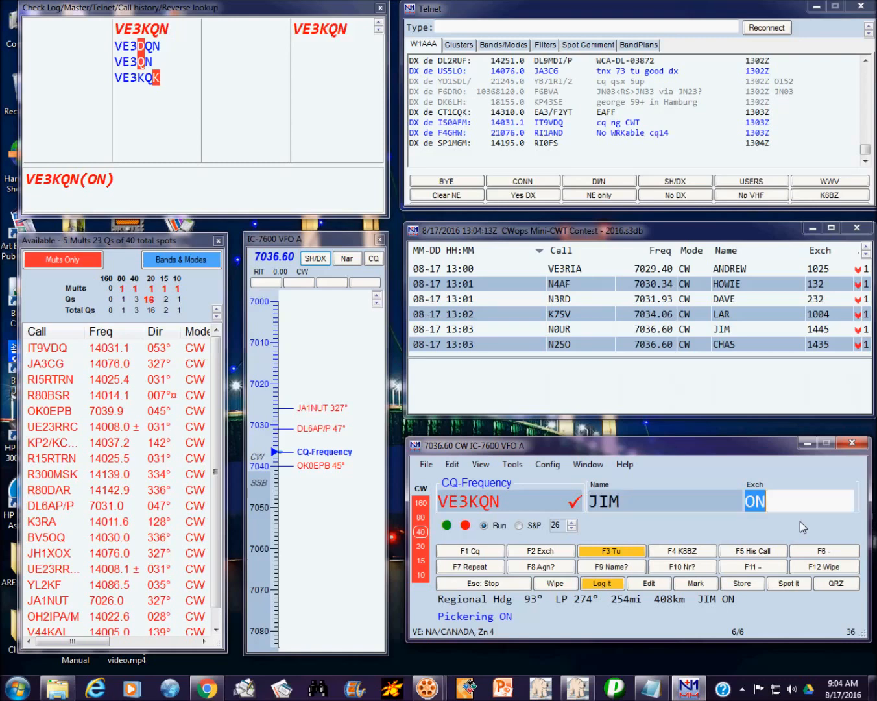
key(Return)
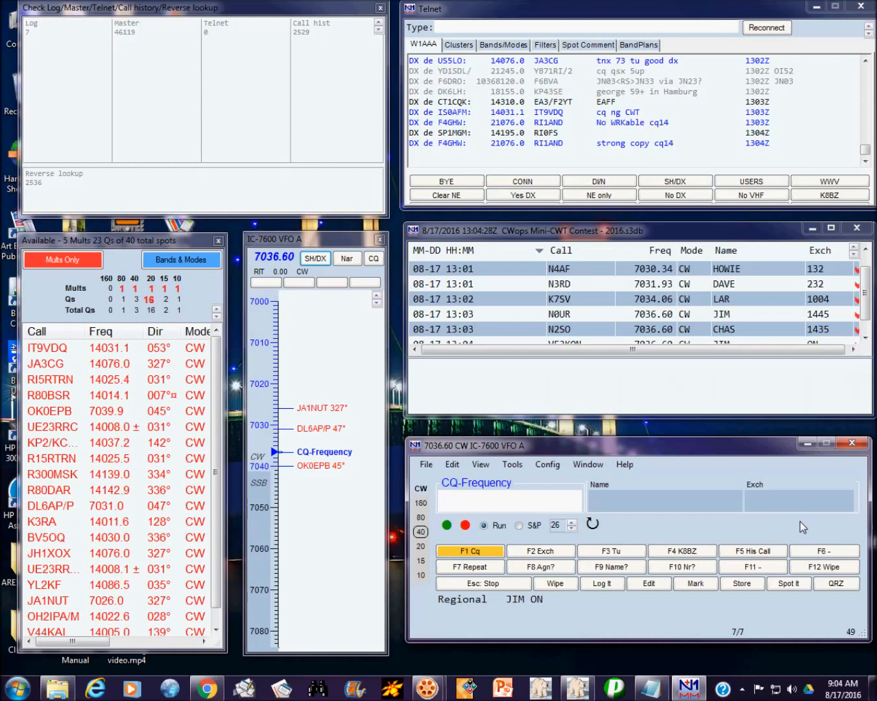
text(NN4K)
key(Return)
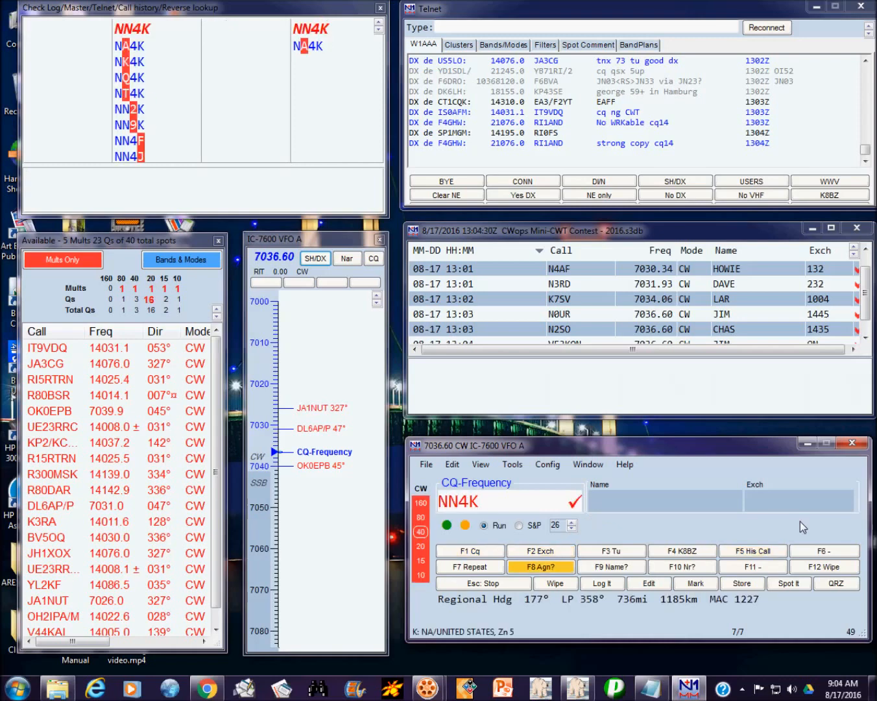
key(space)
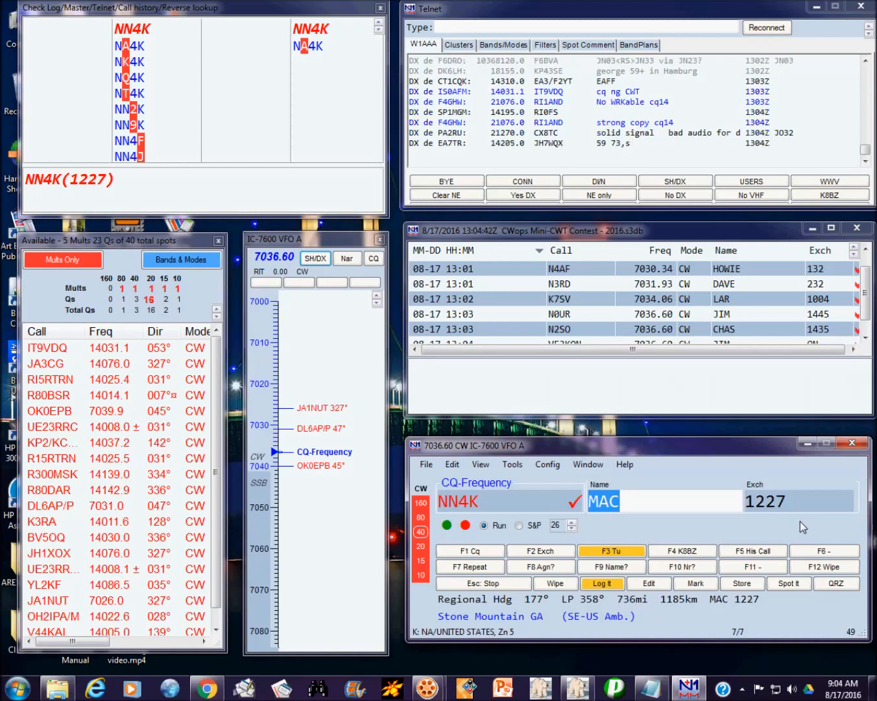
key(Return)
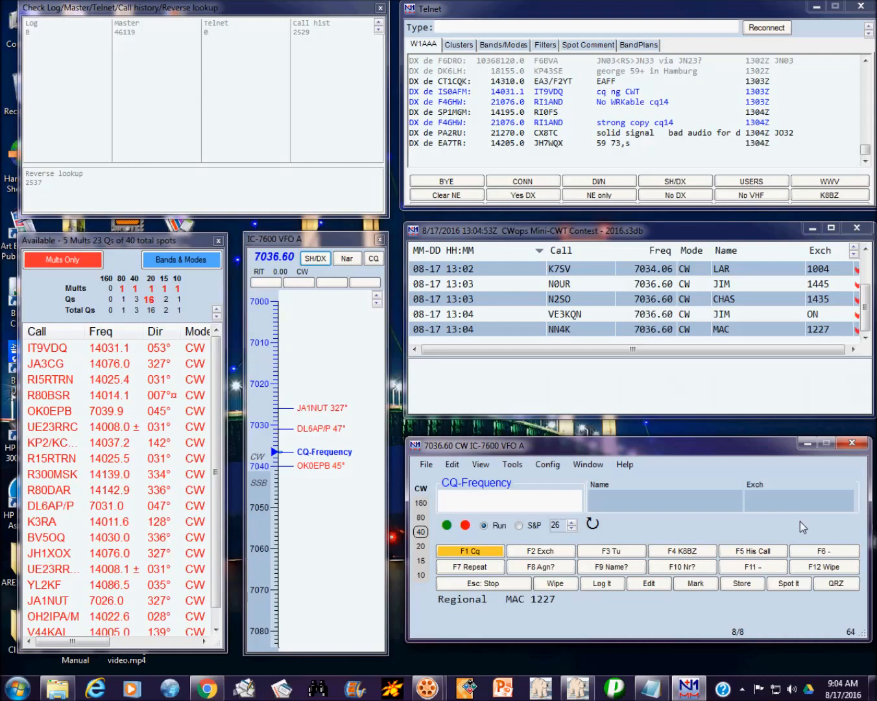
text(NA4K)
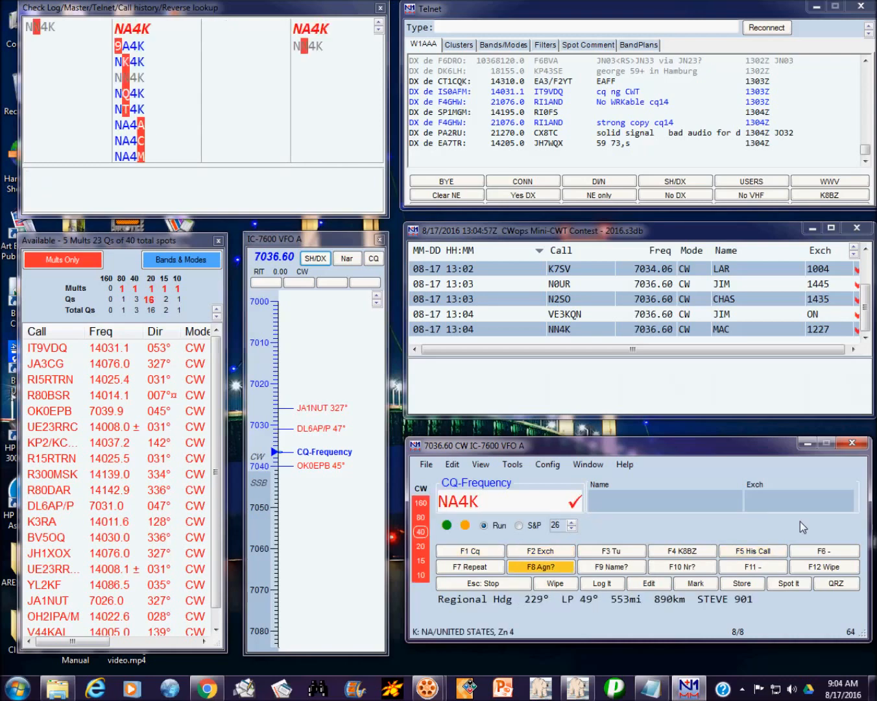
key(space)
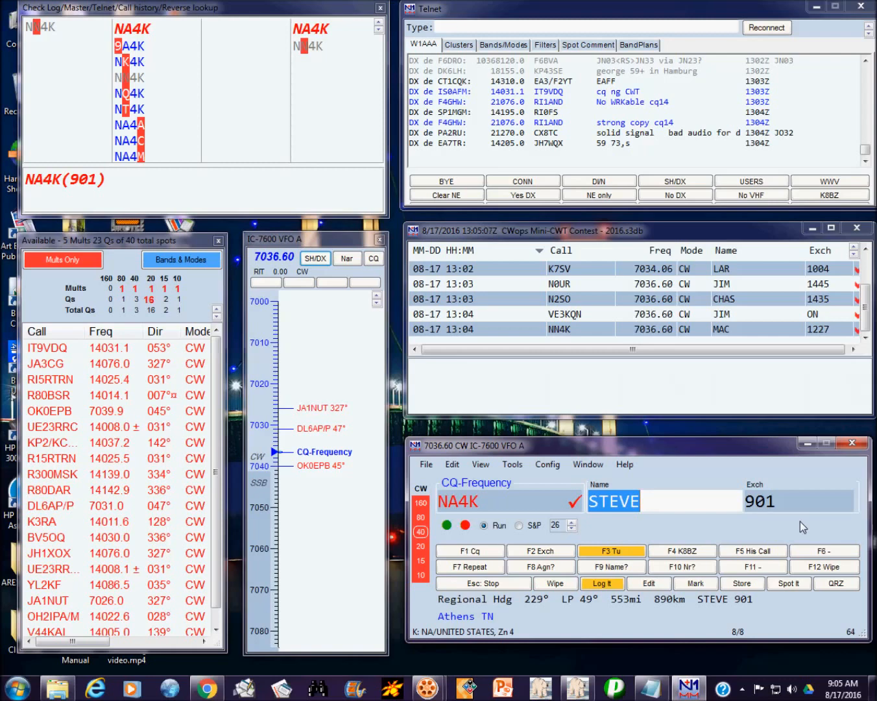
key(Return)
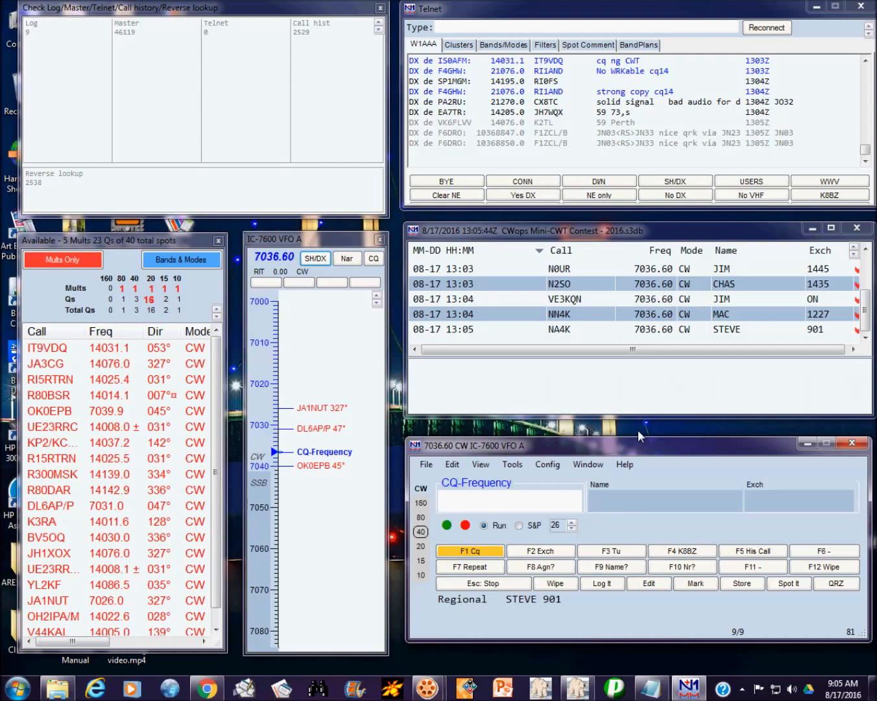
text(K)
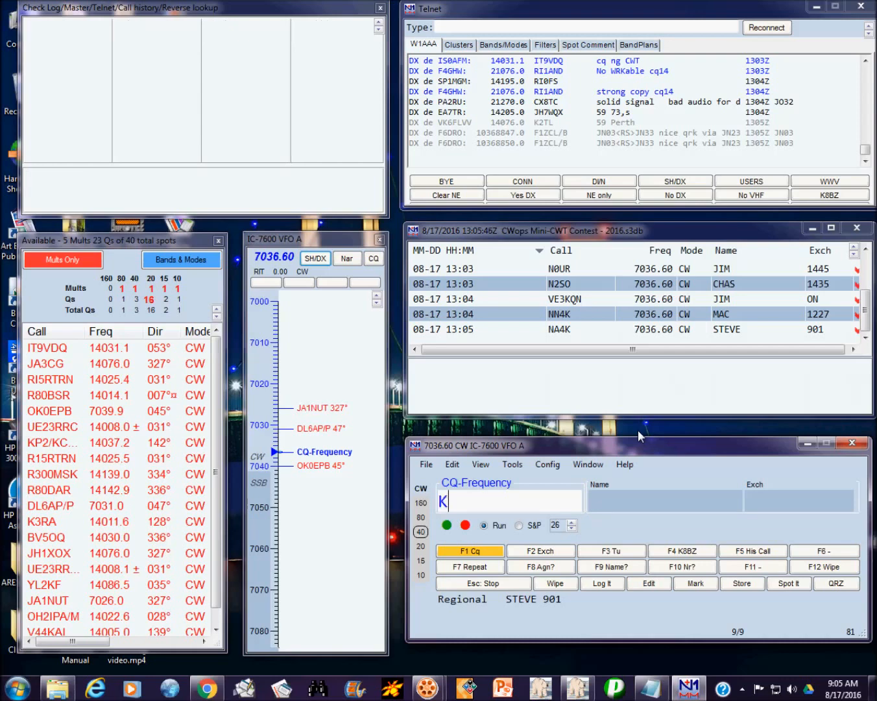
text(7AZ)
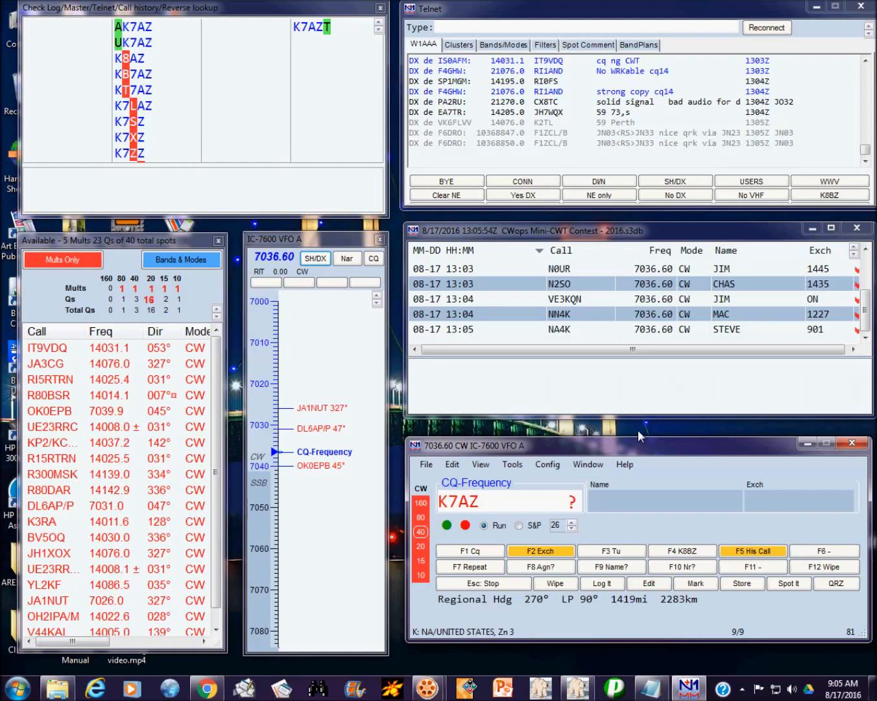
text(T)
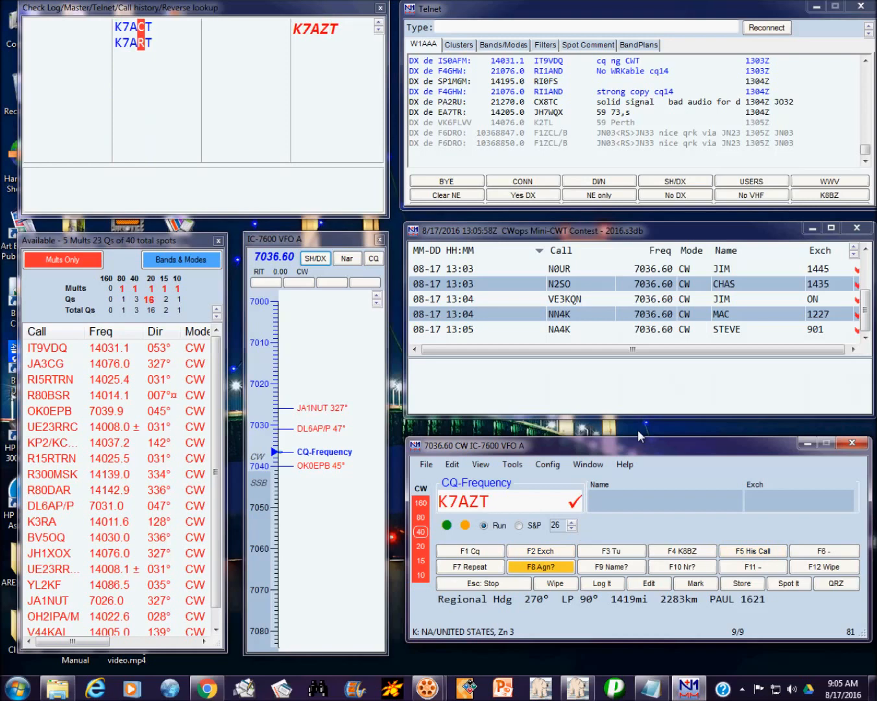
key(Return)
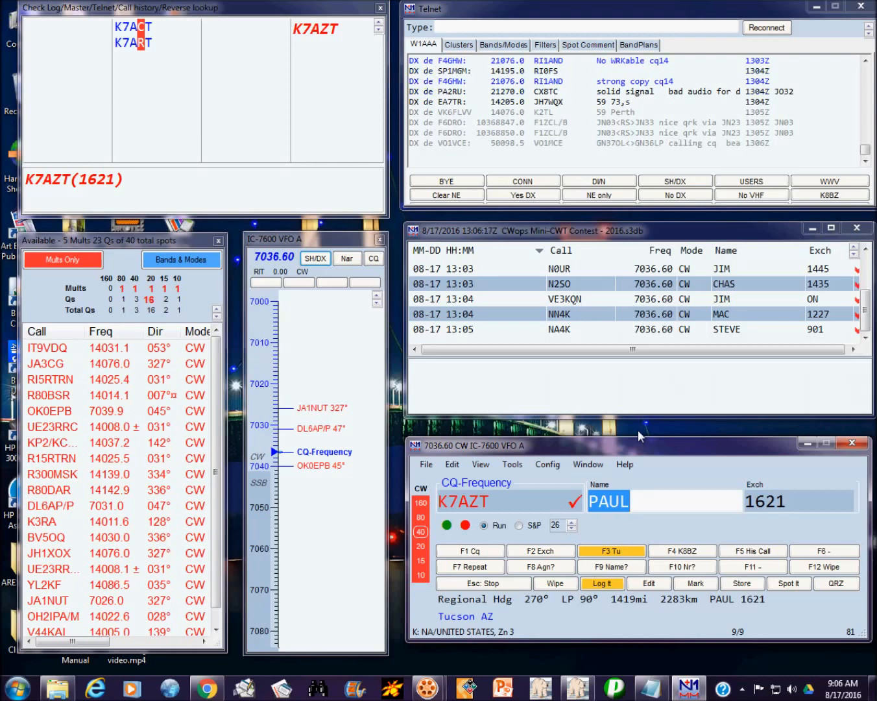
key(Return)
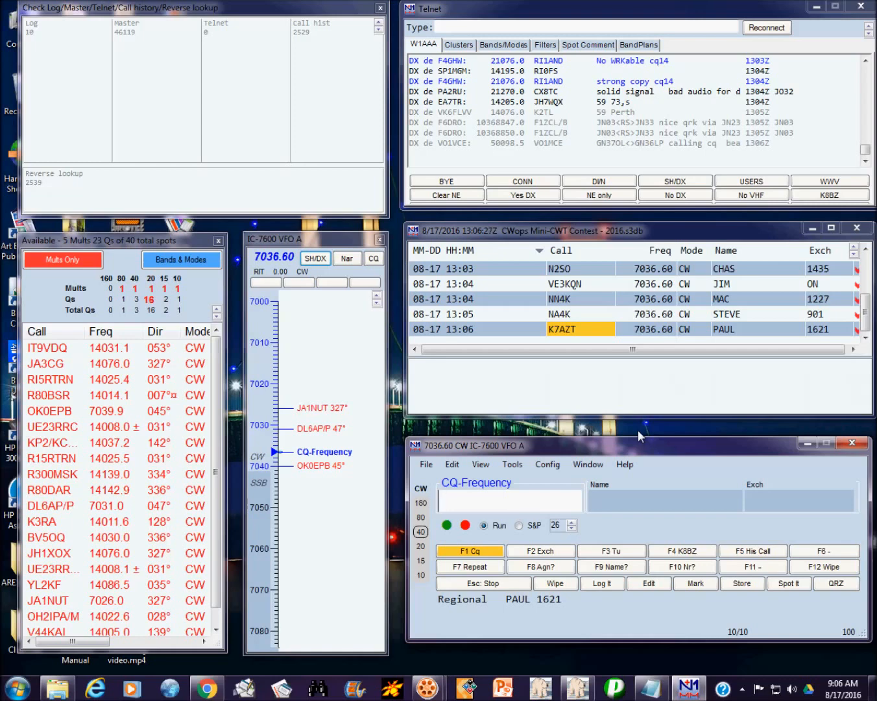
text(VE5S)
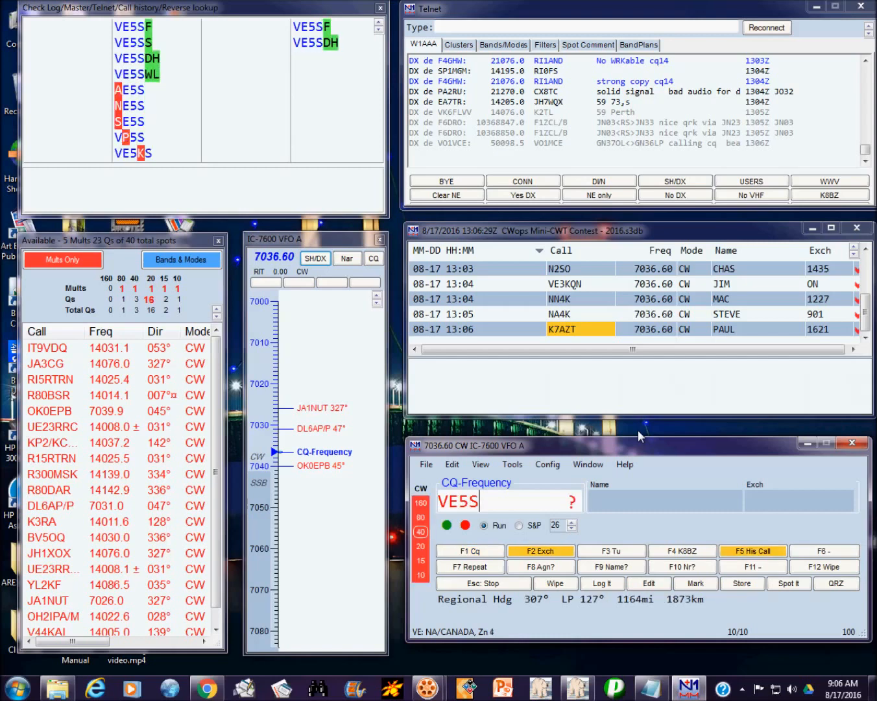
text(DH)
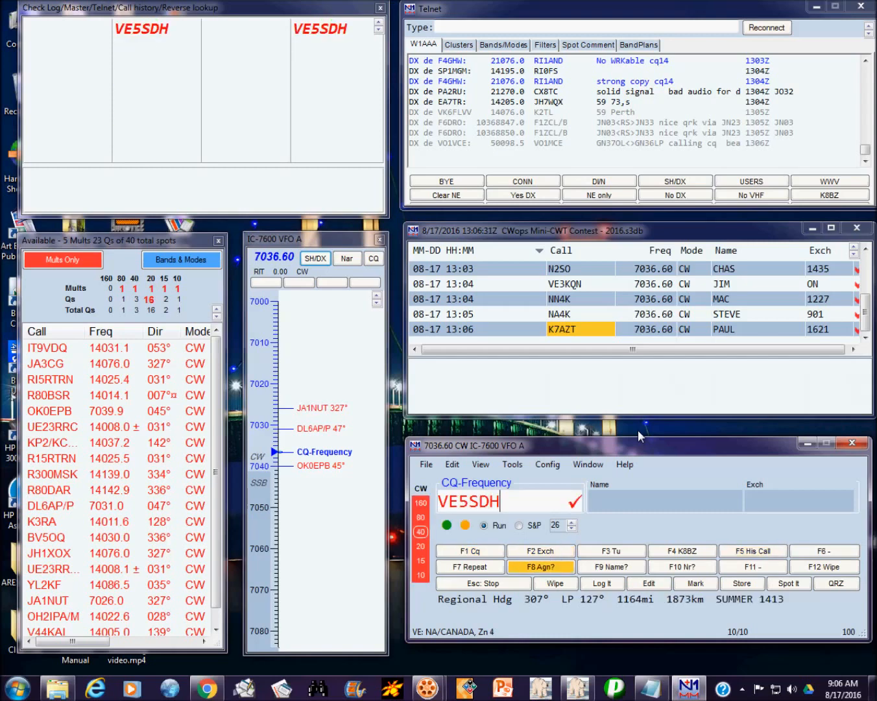
key(Return)
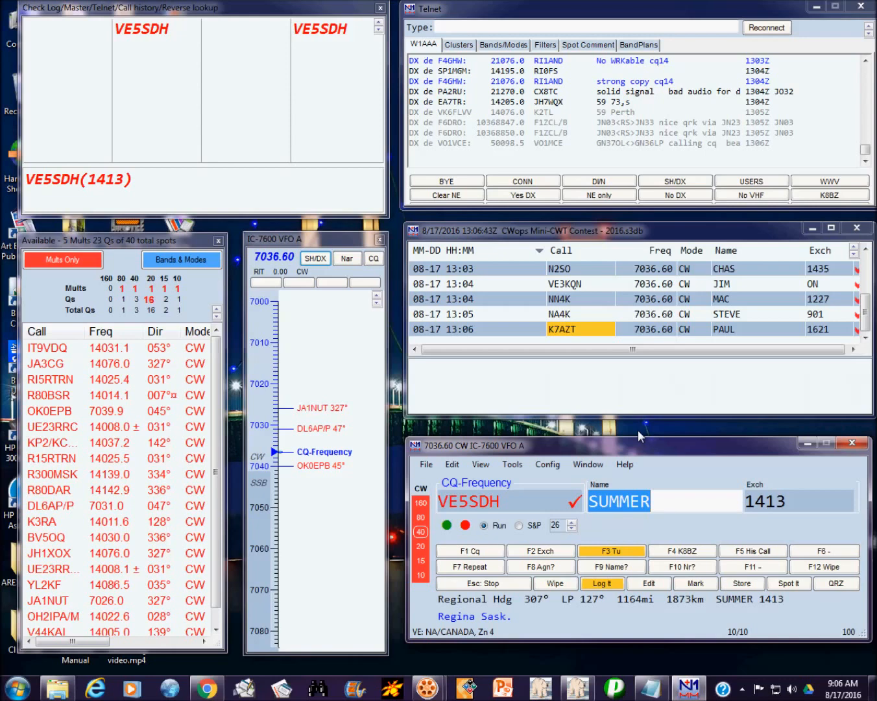
key(Return)
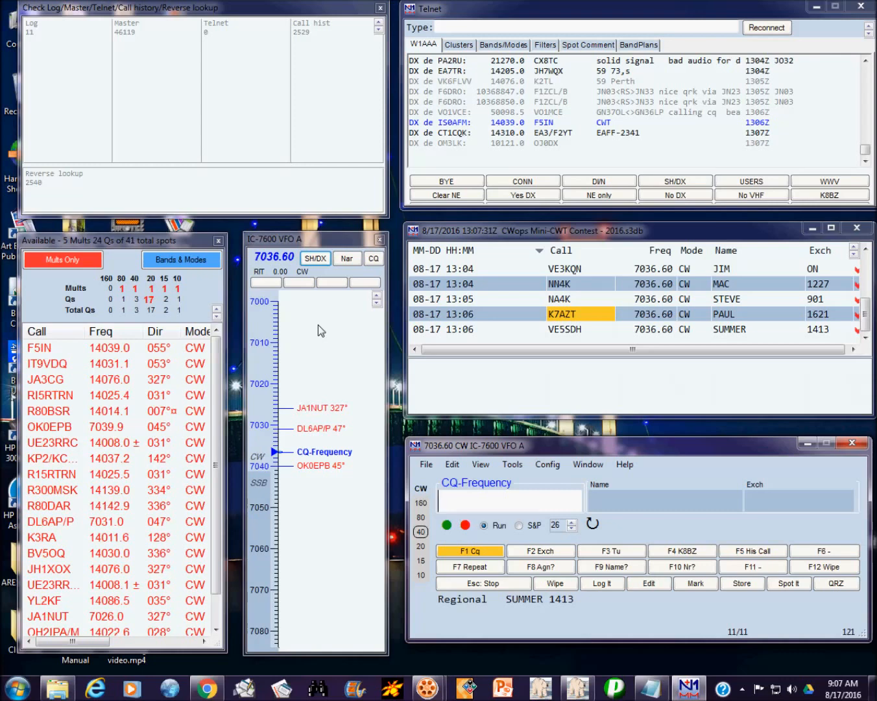
text(AB5OR)
key(Return)
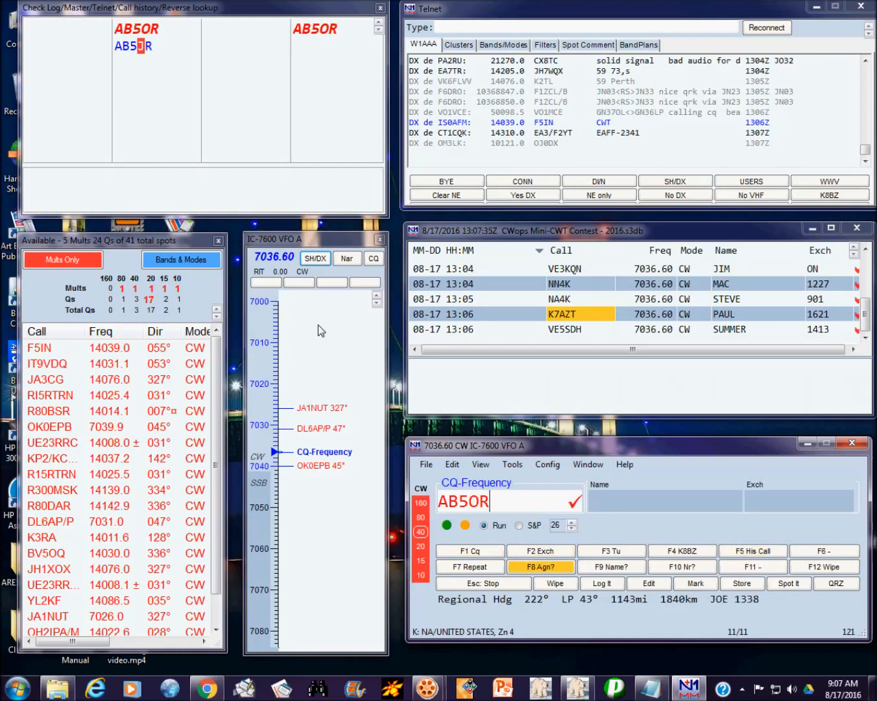
key(space)
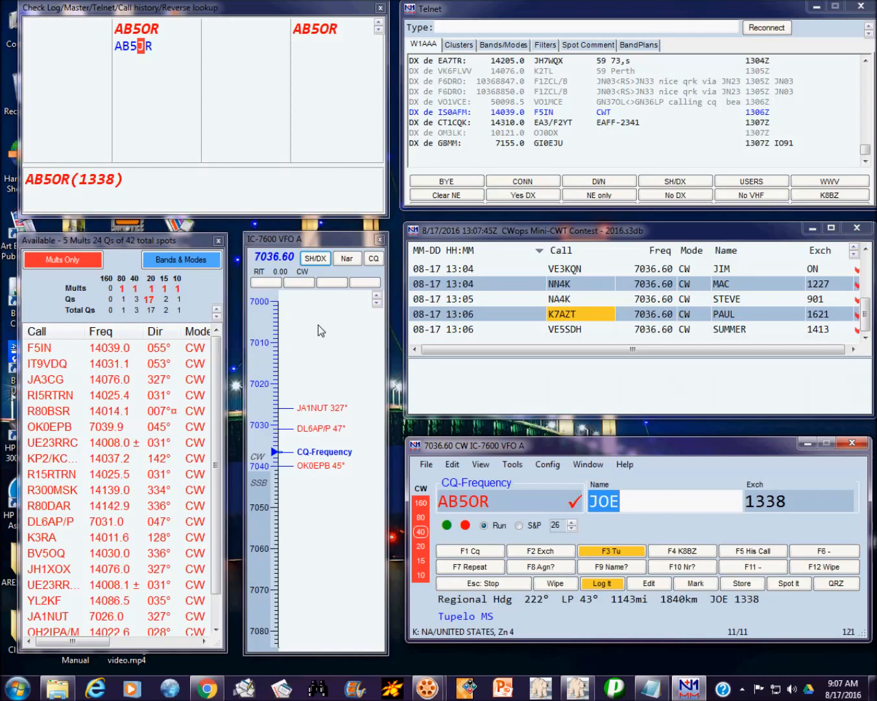
key(Return)
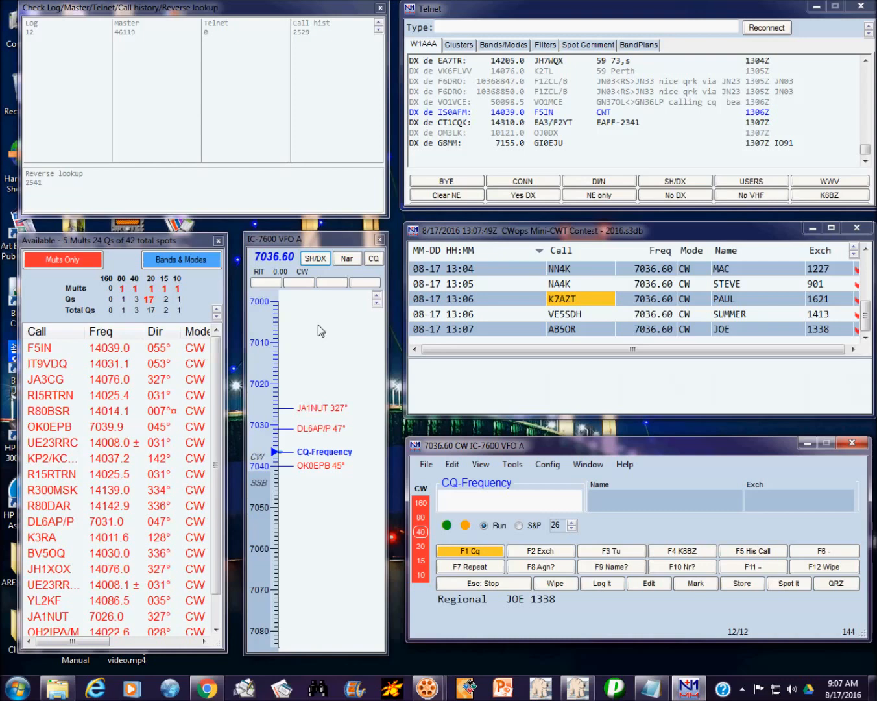
text(W3KB)
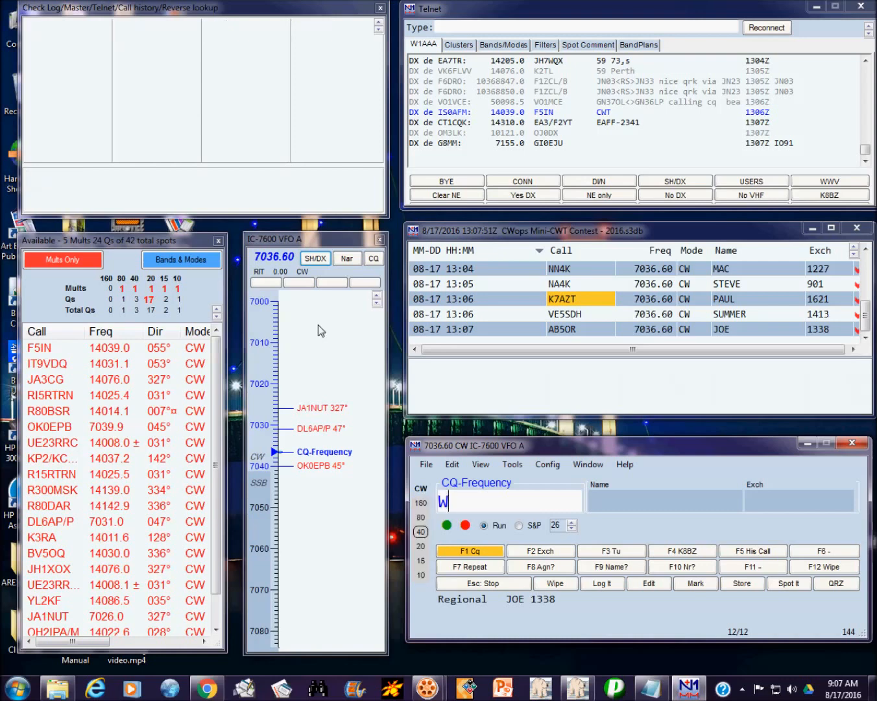
key(Return)
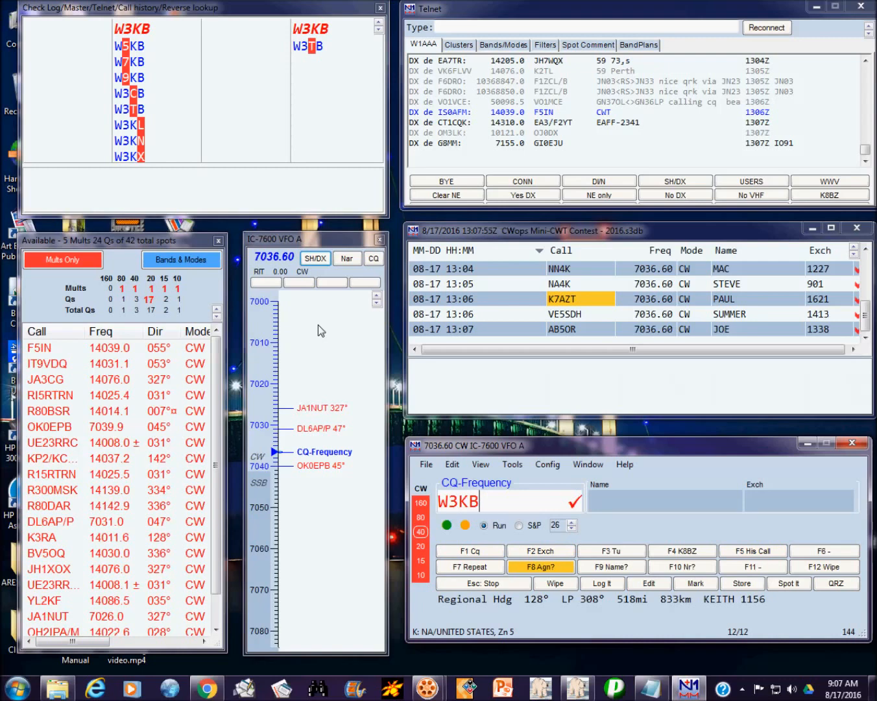
key(space)
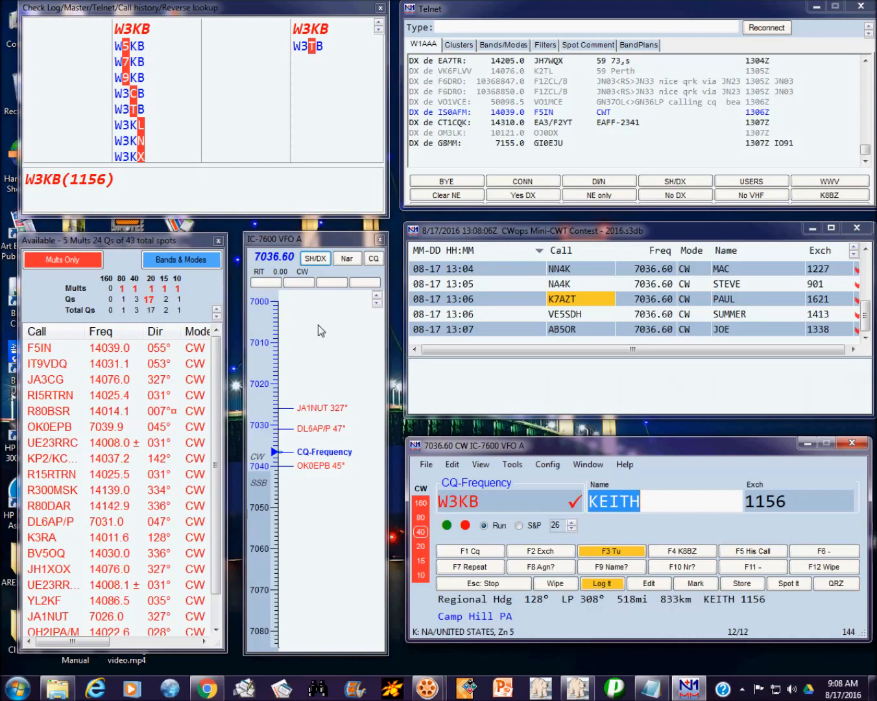
key(Return)
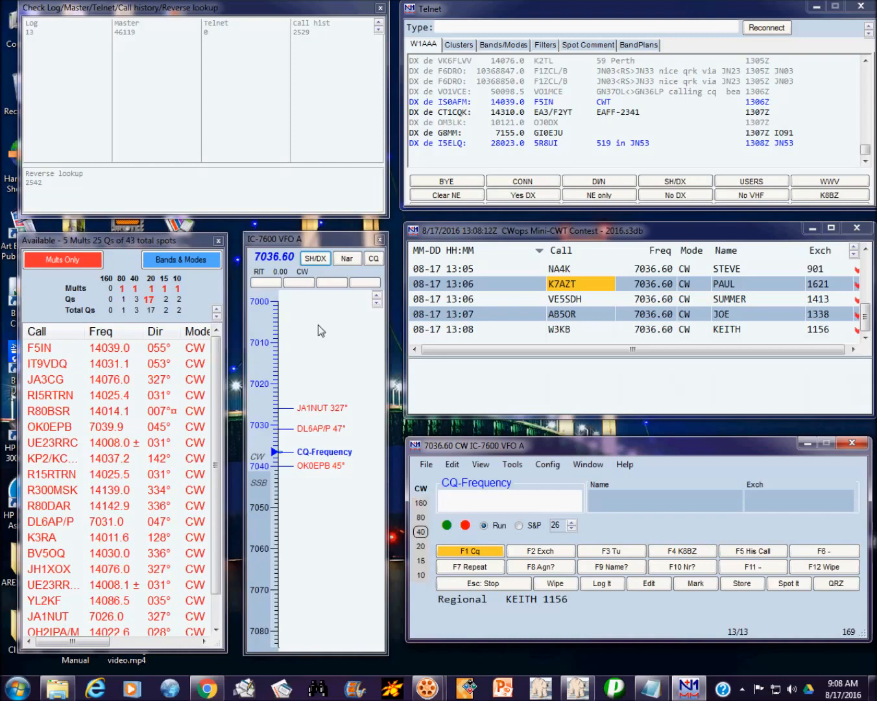
text(KC2)
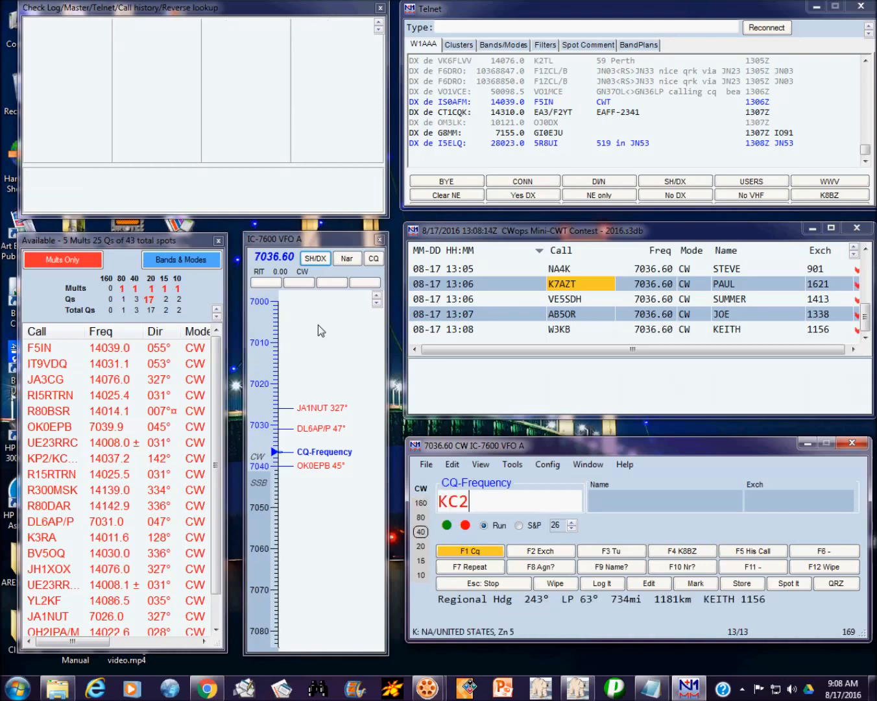
text(SZ)
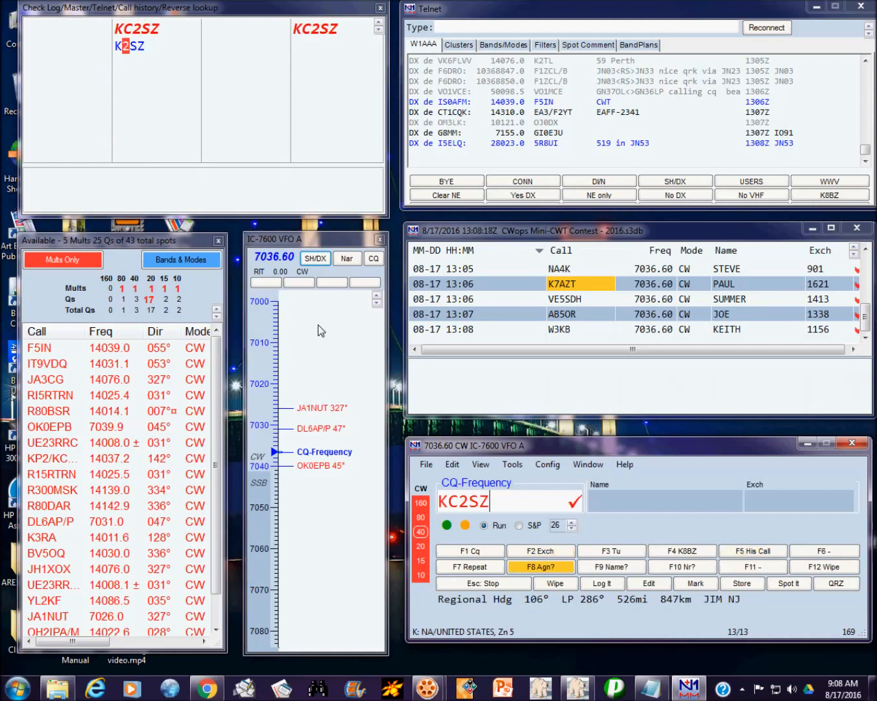
key(Return)
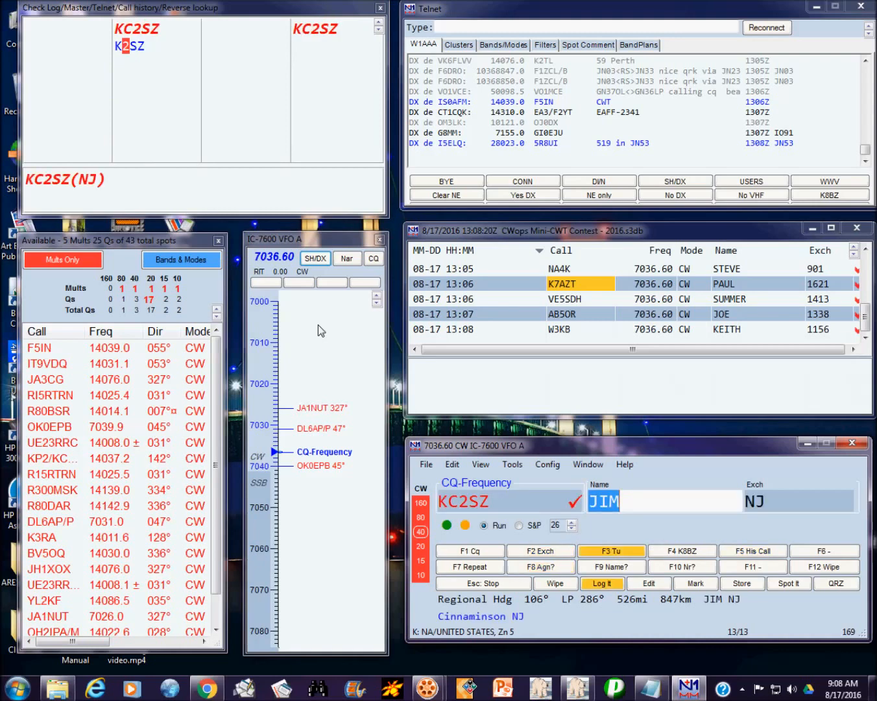
key(Tab)
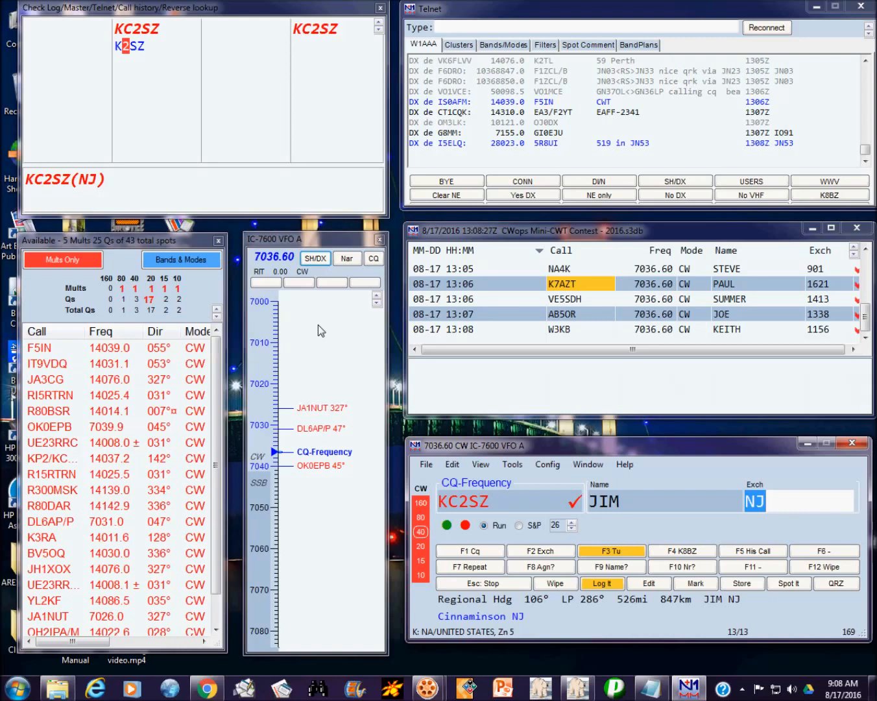
text(1)
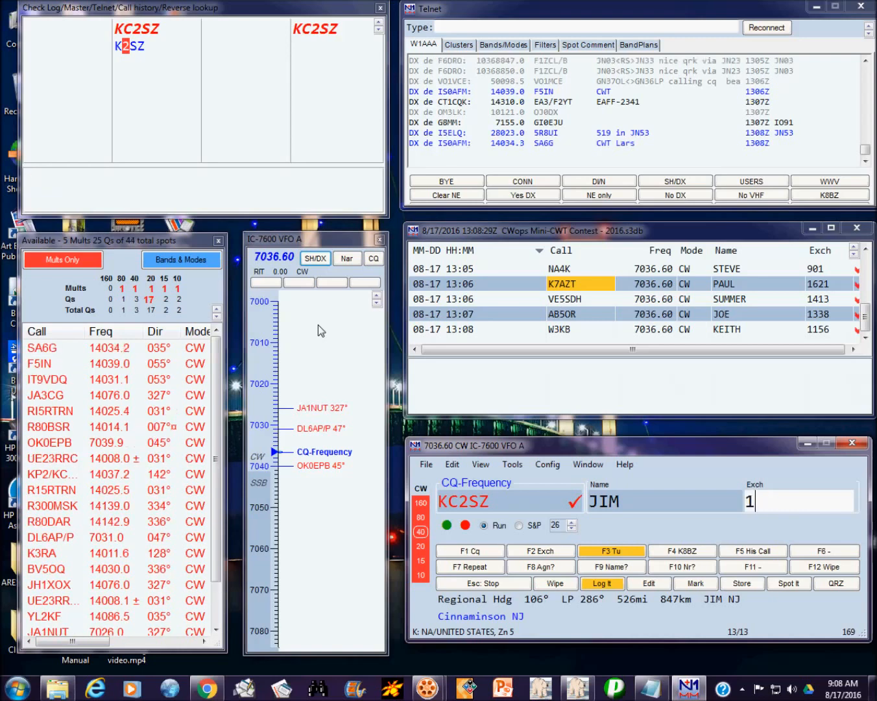
key(BackSpace)
key(F8)
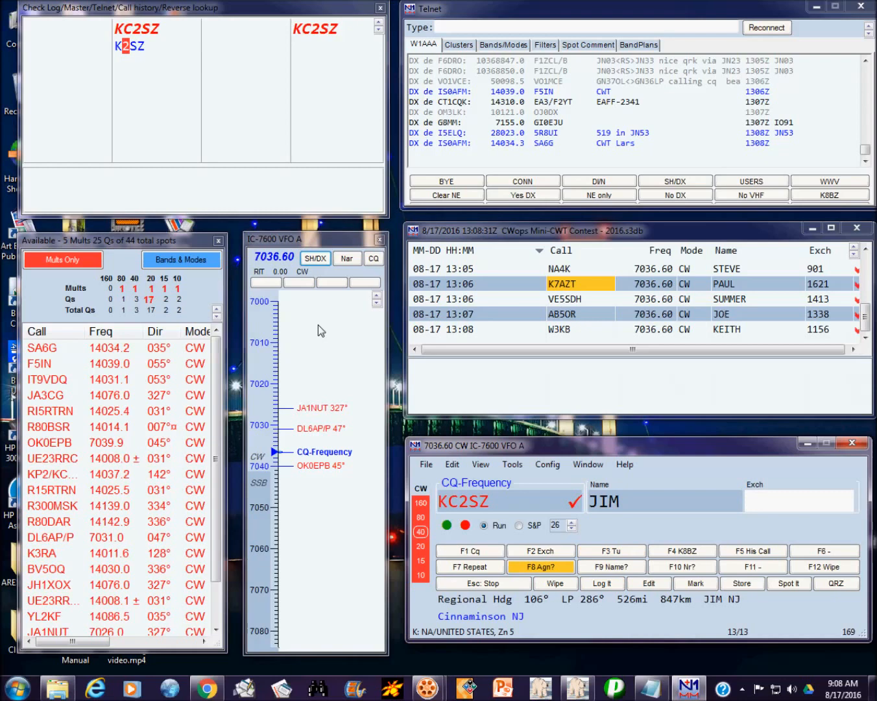
text(NJ)
key(Return)
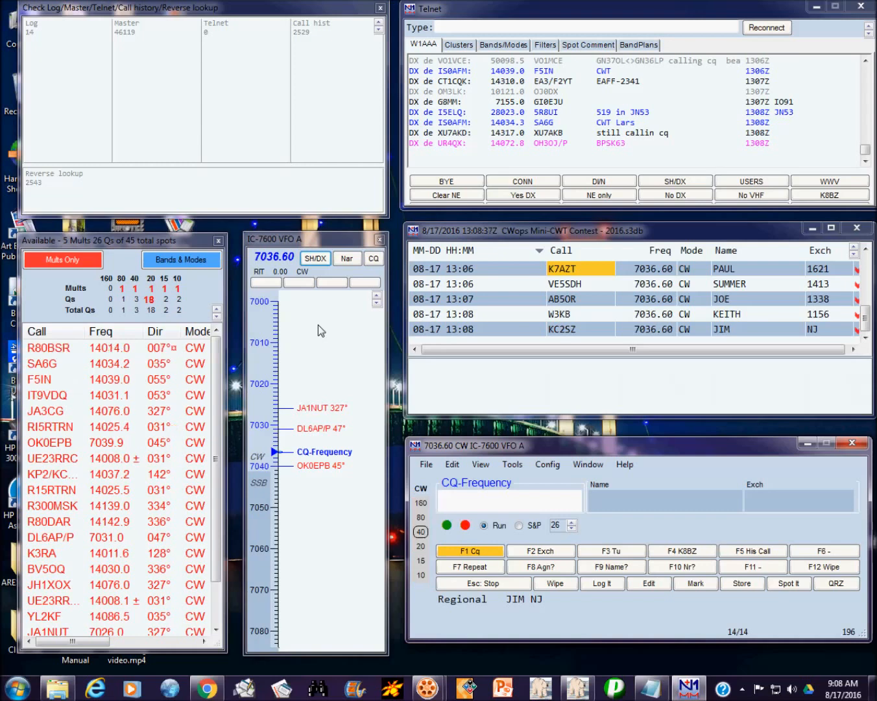
text(N0E?)
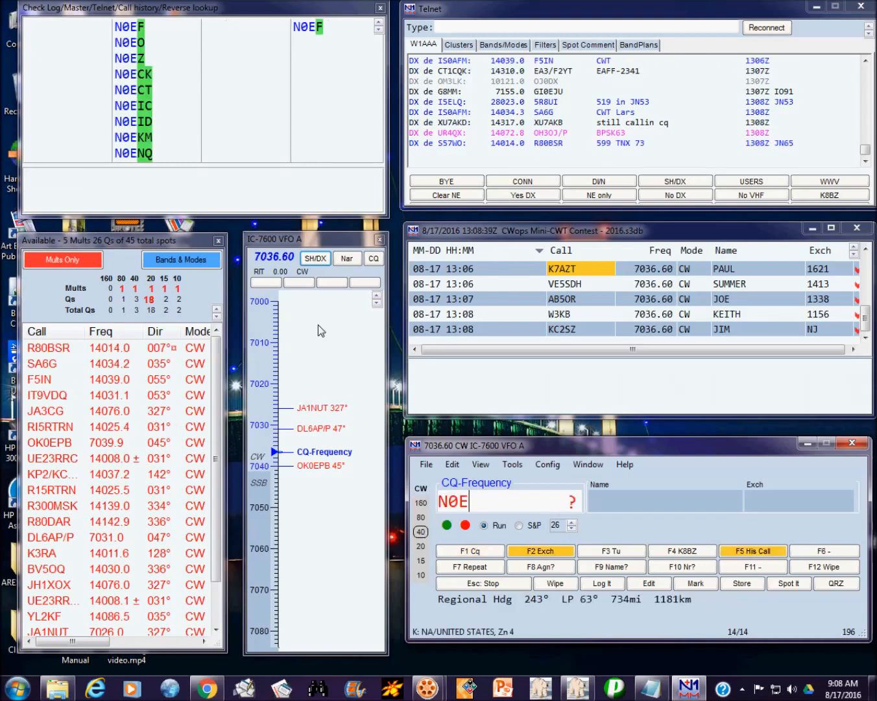
key(space)
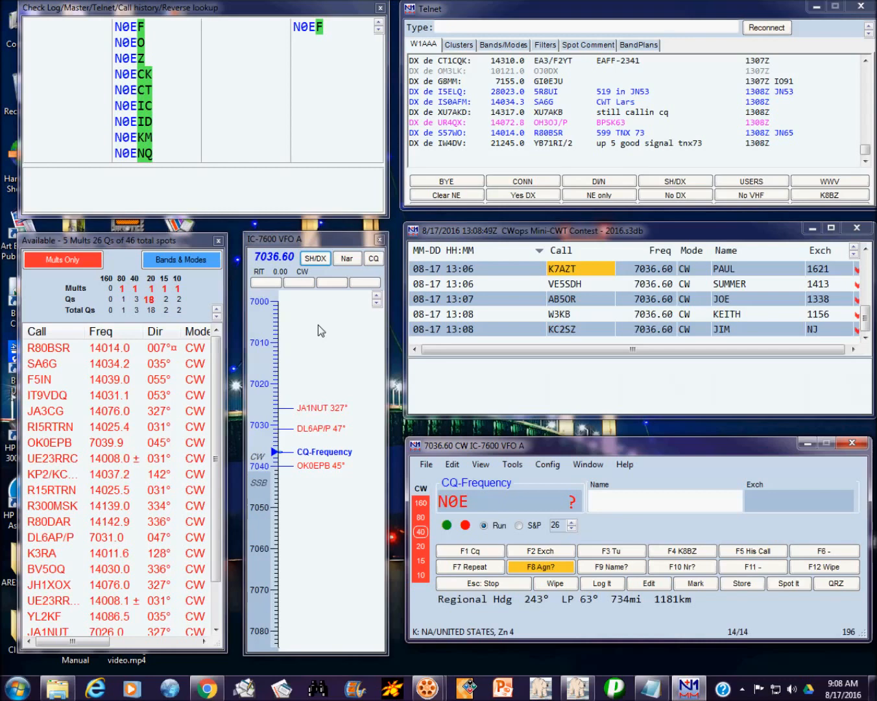
key(F1)
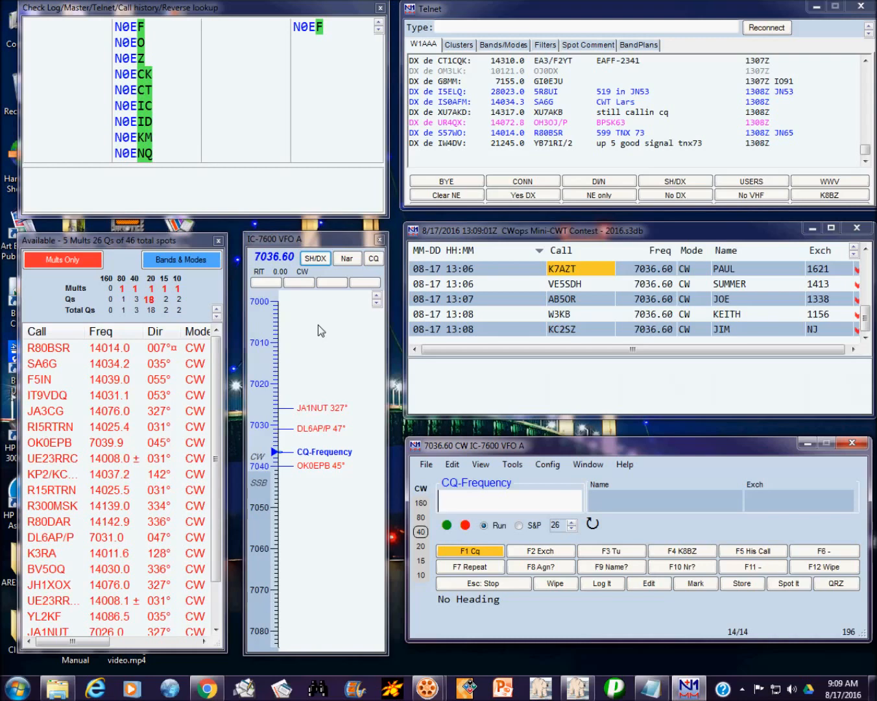
text(W1UU)
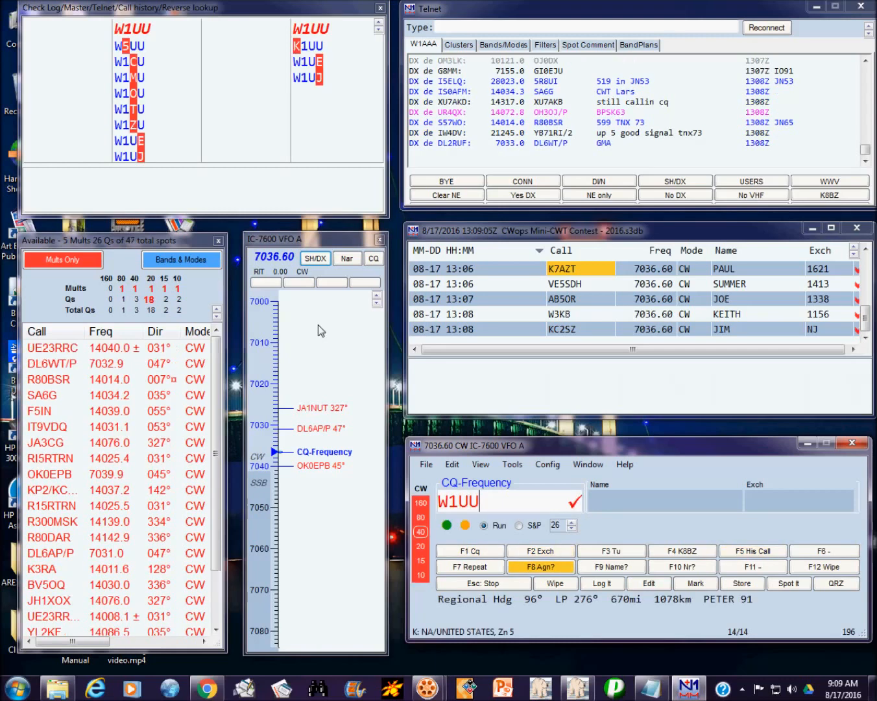
key(Return)
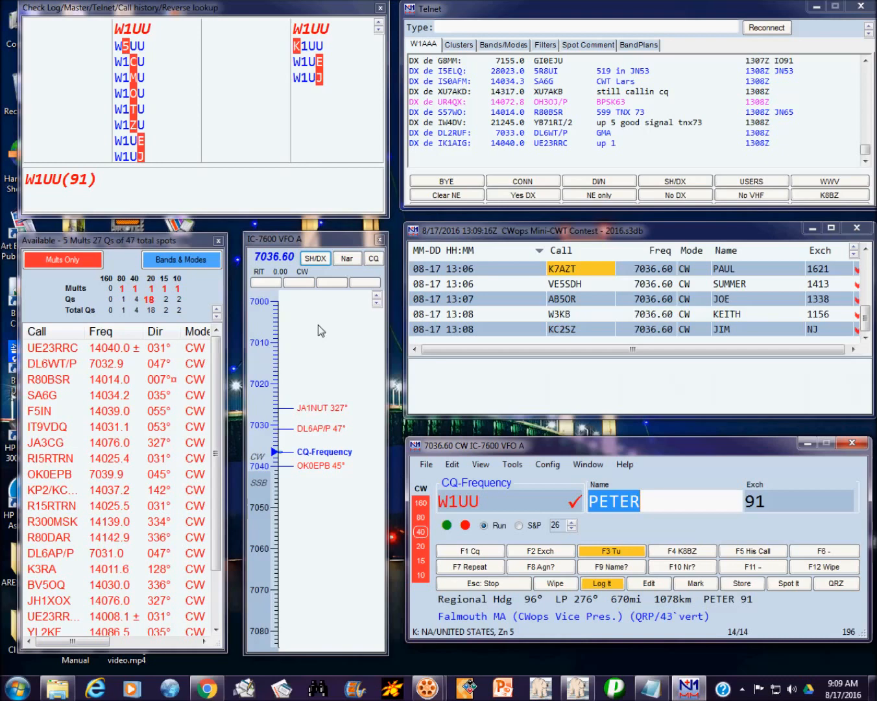
key(Return)
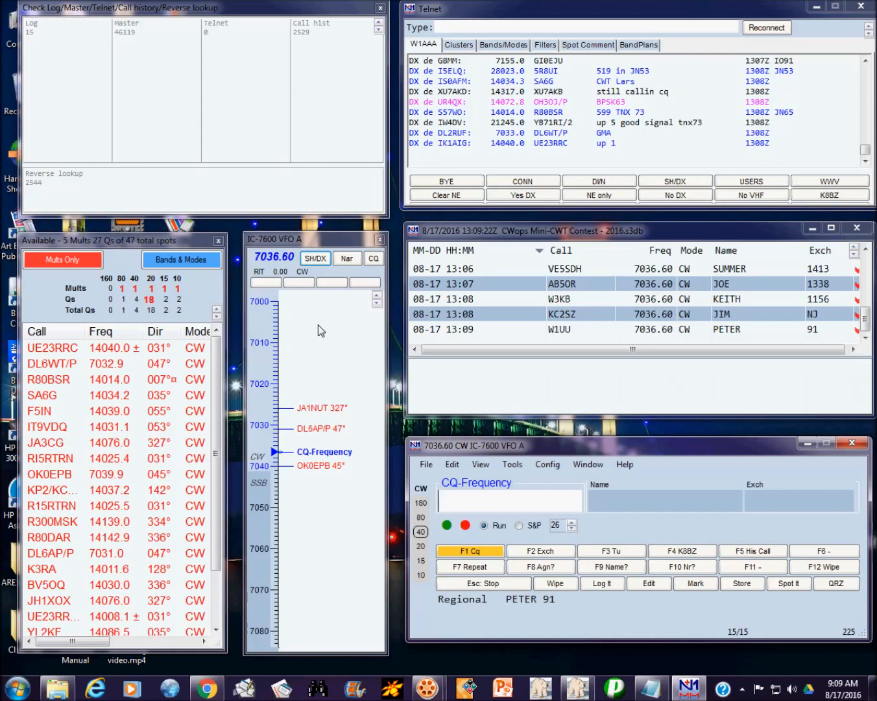
text(K5)
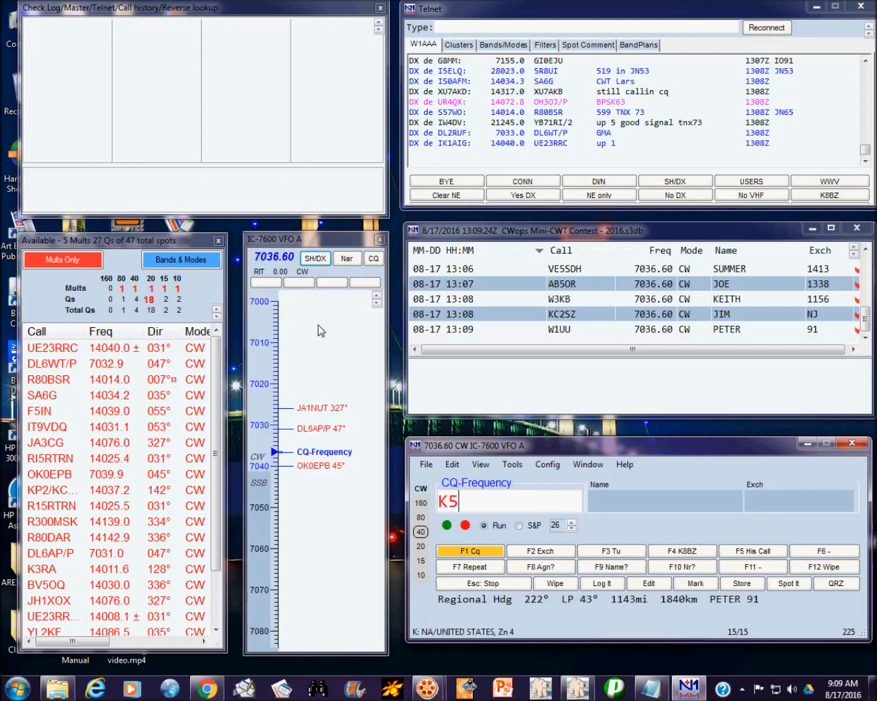
text(E)
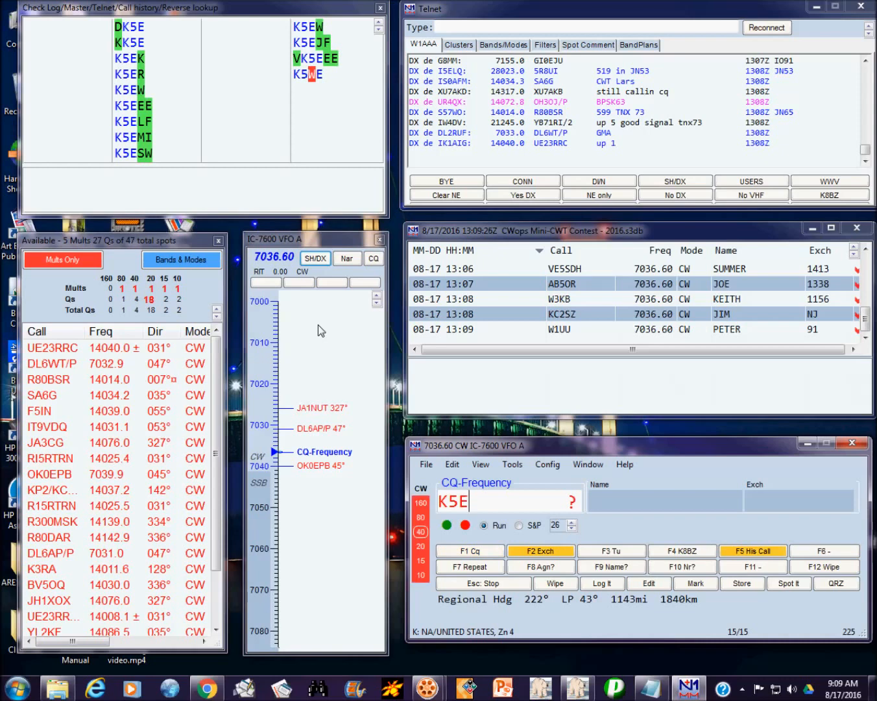
key(BackSpace)
text(CM)
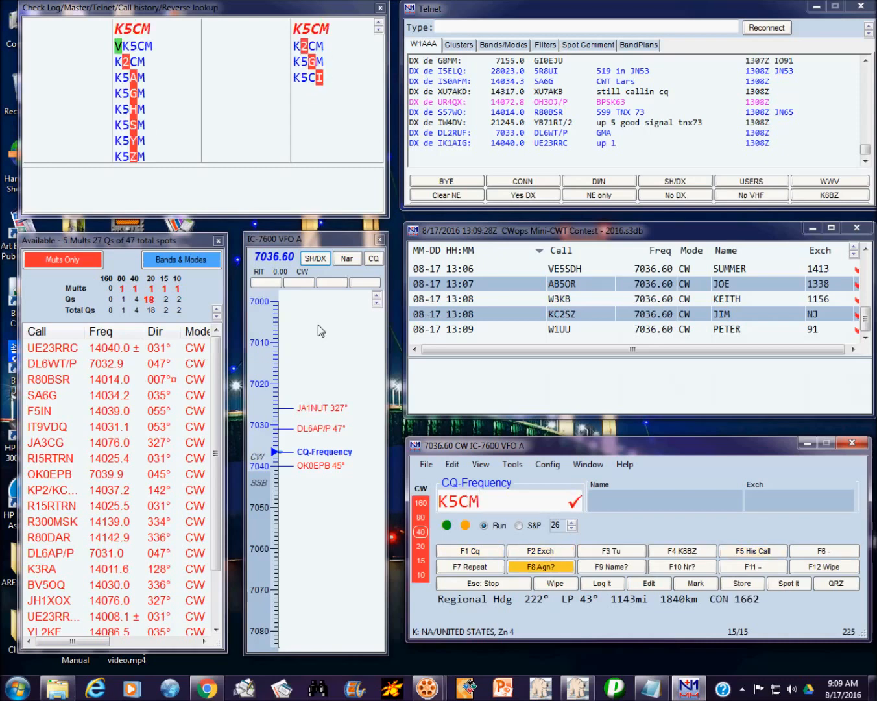
key(Return)
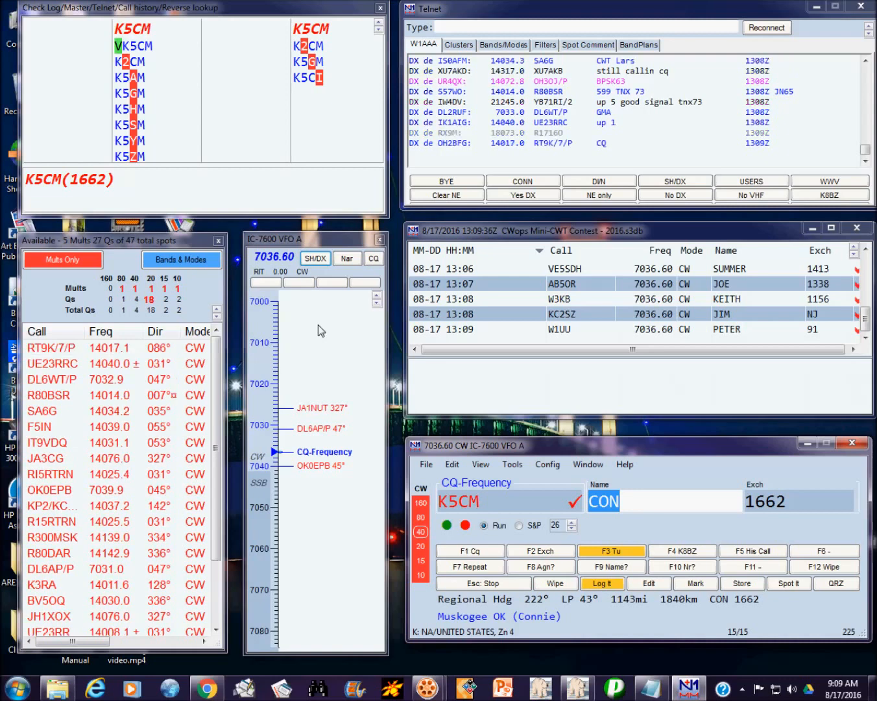
text(CON)
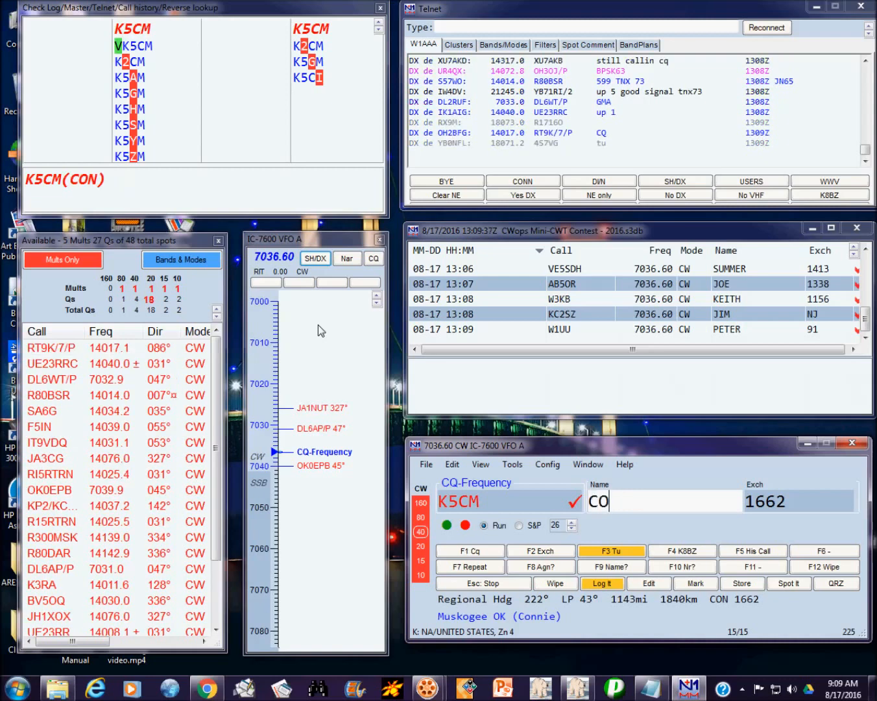
key(space)
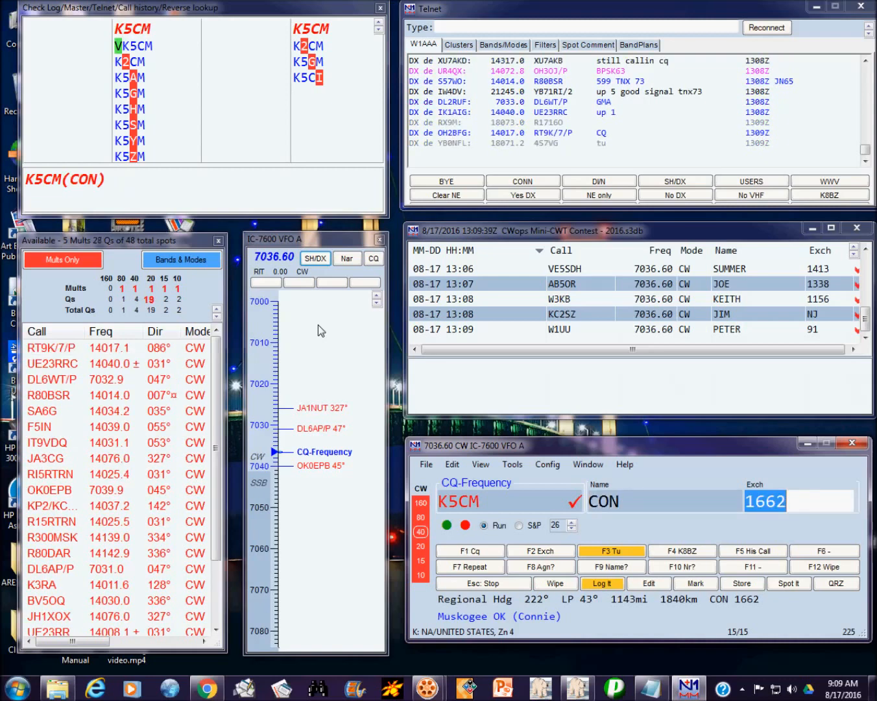
key(Return)
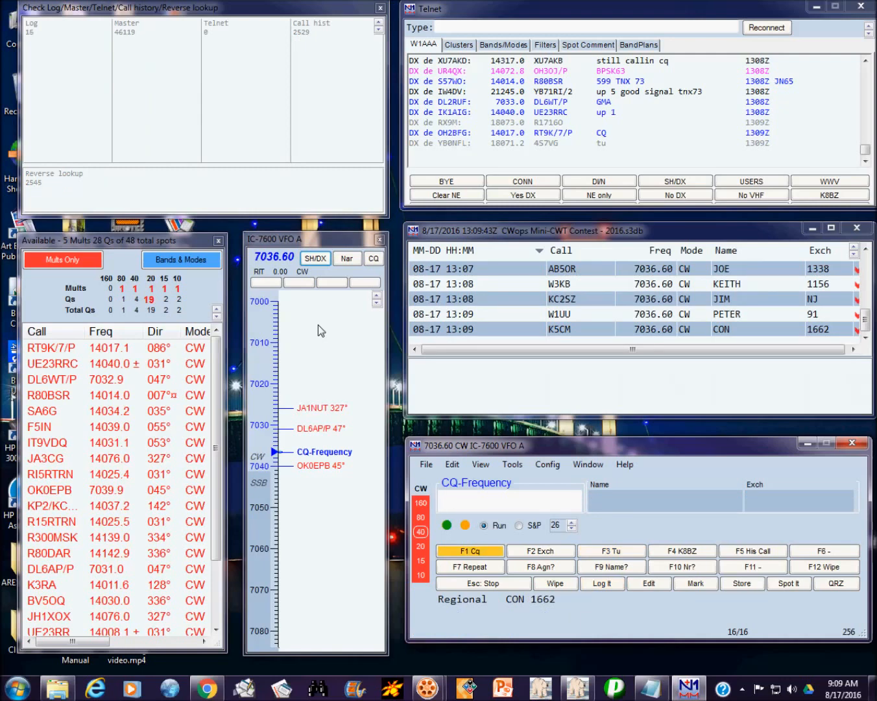
key(ctrl+r)
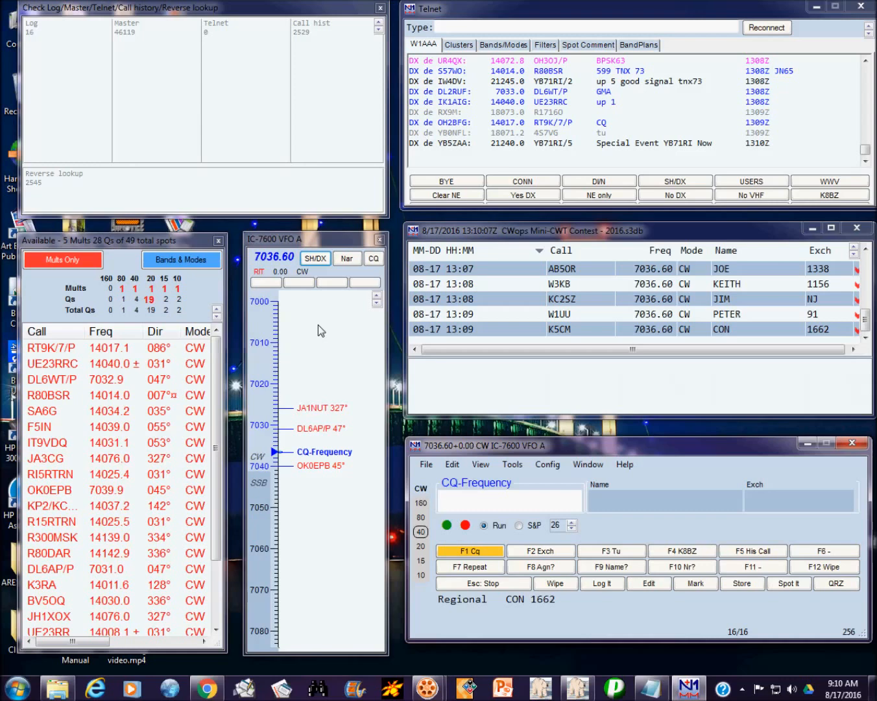
key(ctrl+r)
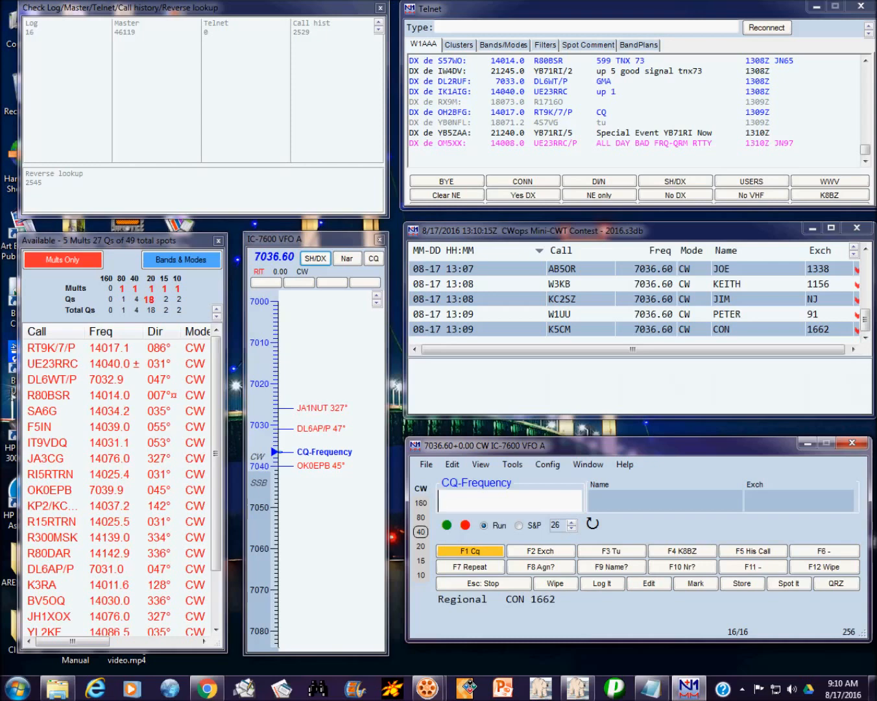
text(K3WJ)
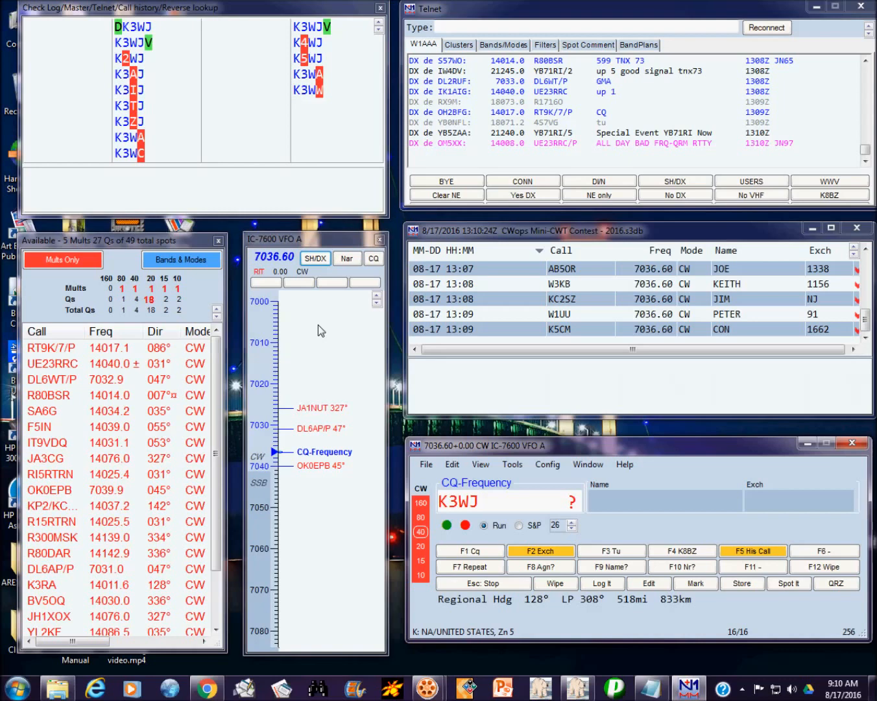
text(V)
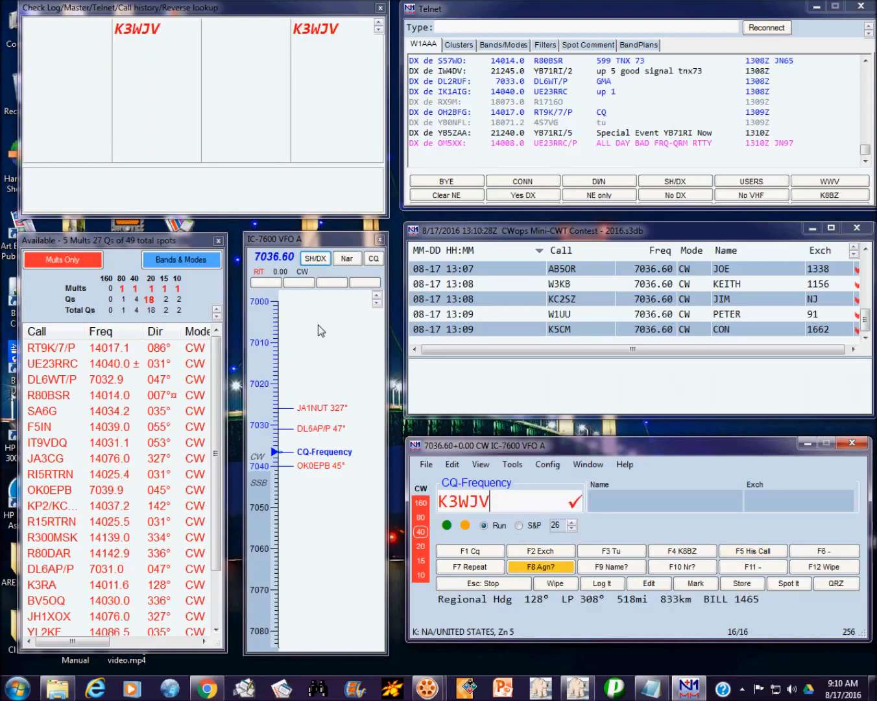
key(Return)
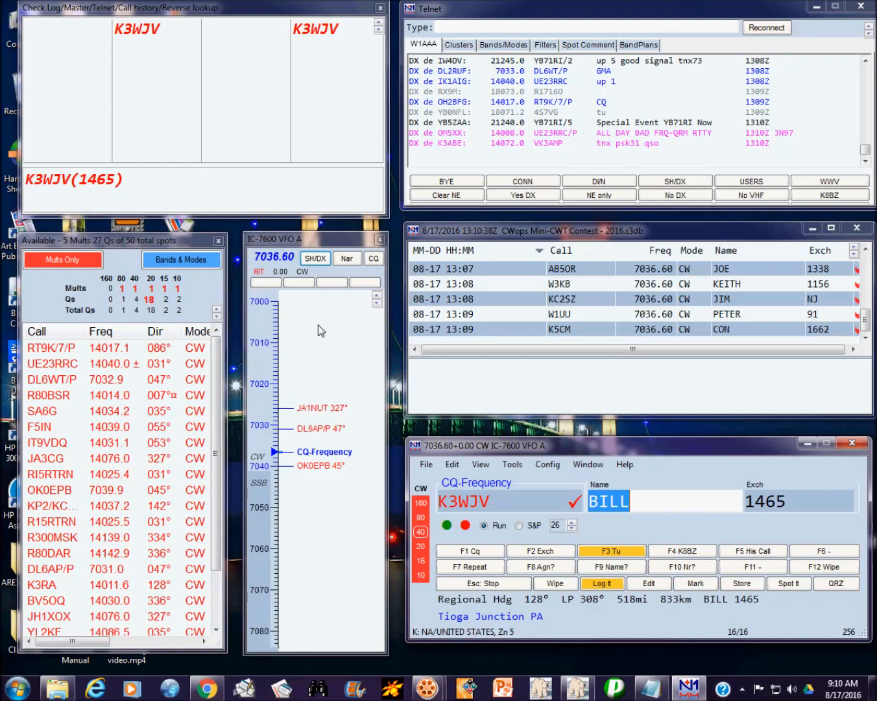
key(Return)
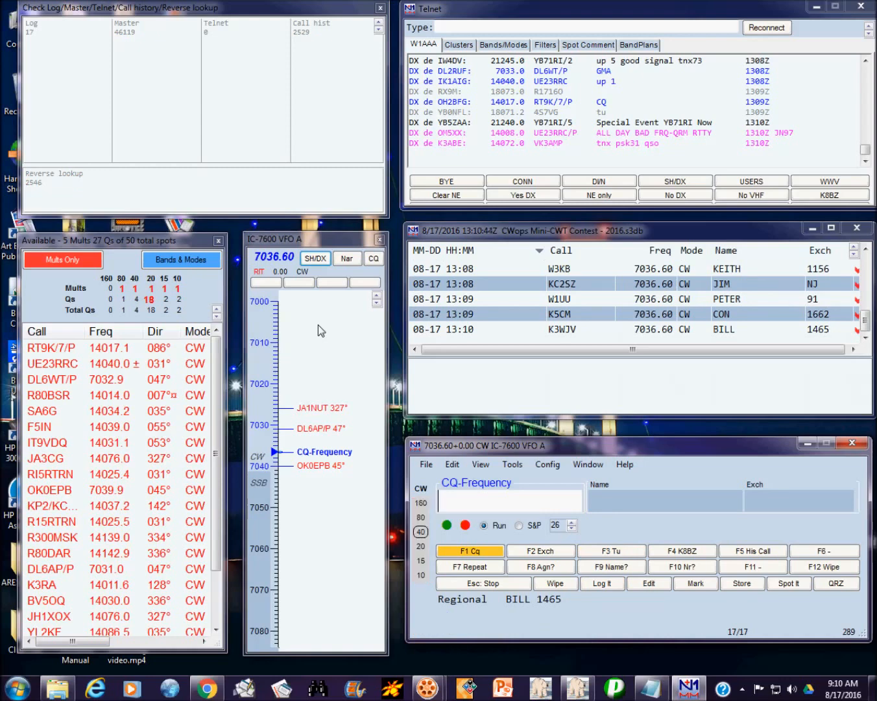
text(K2CYE)
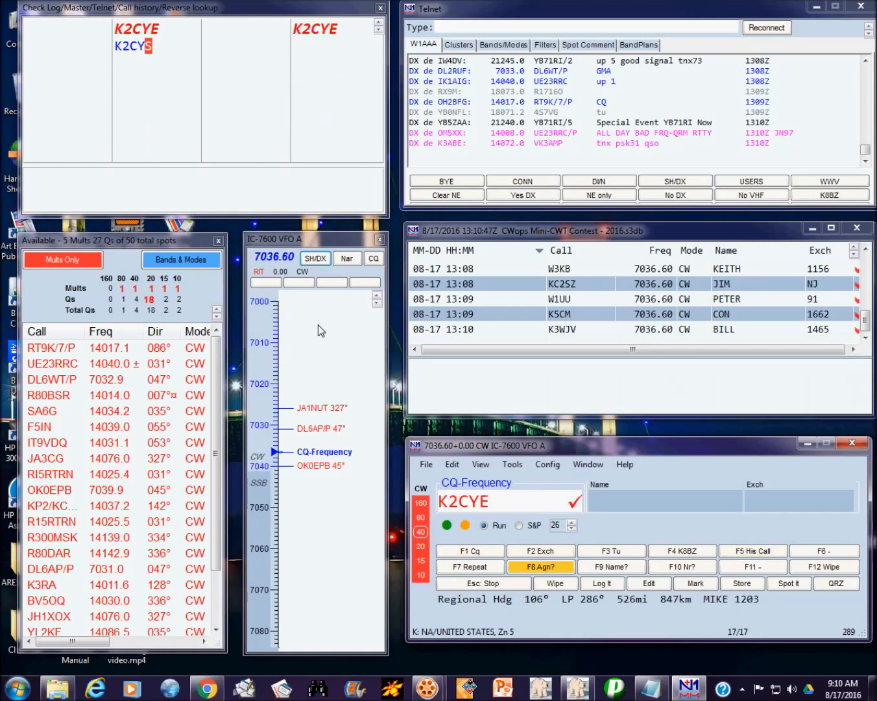
key(Return)
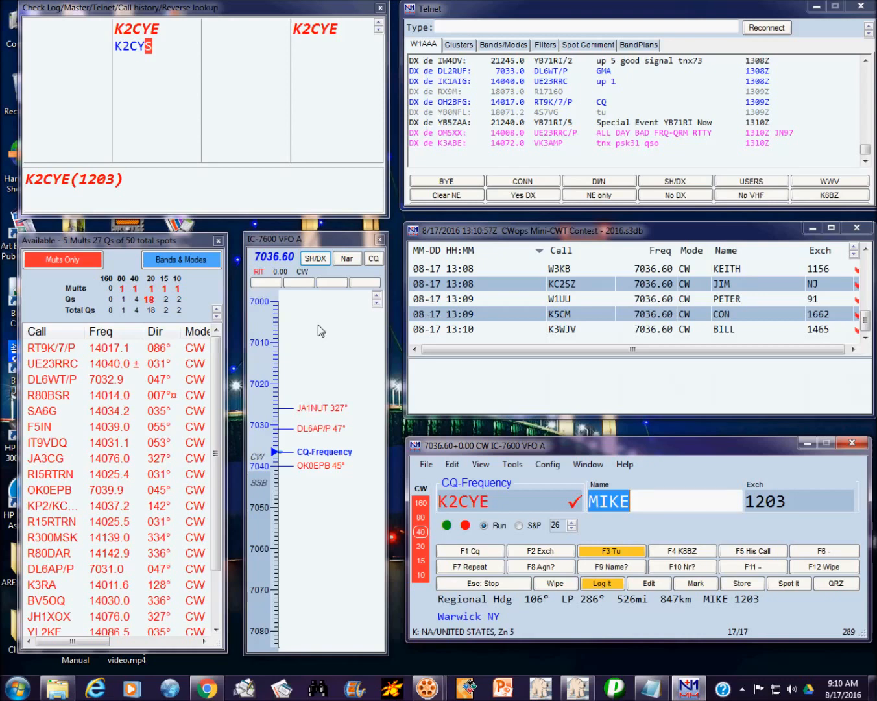
key(Return)
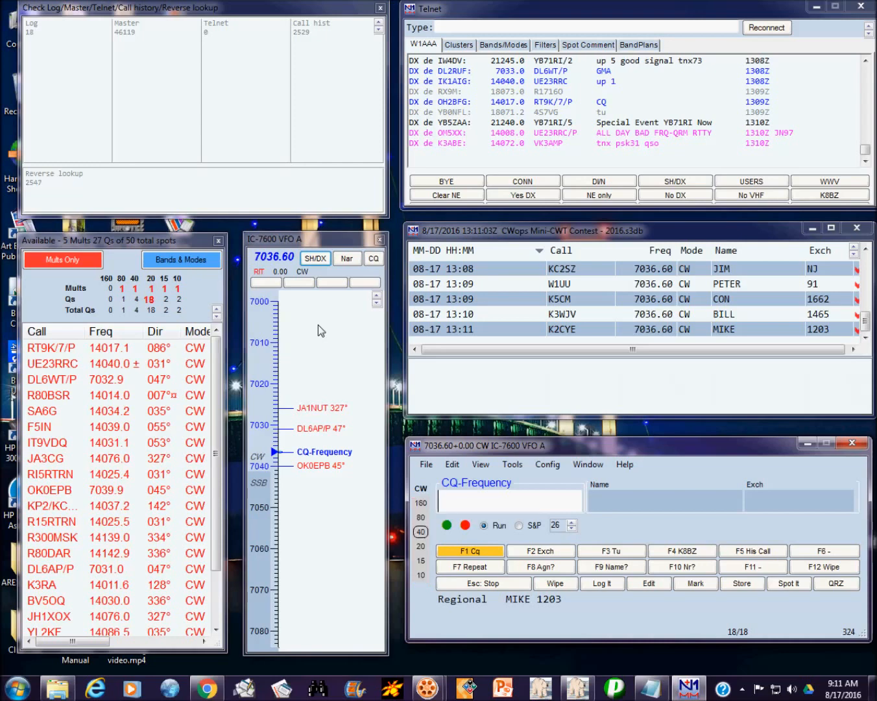
text(W1RM)
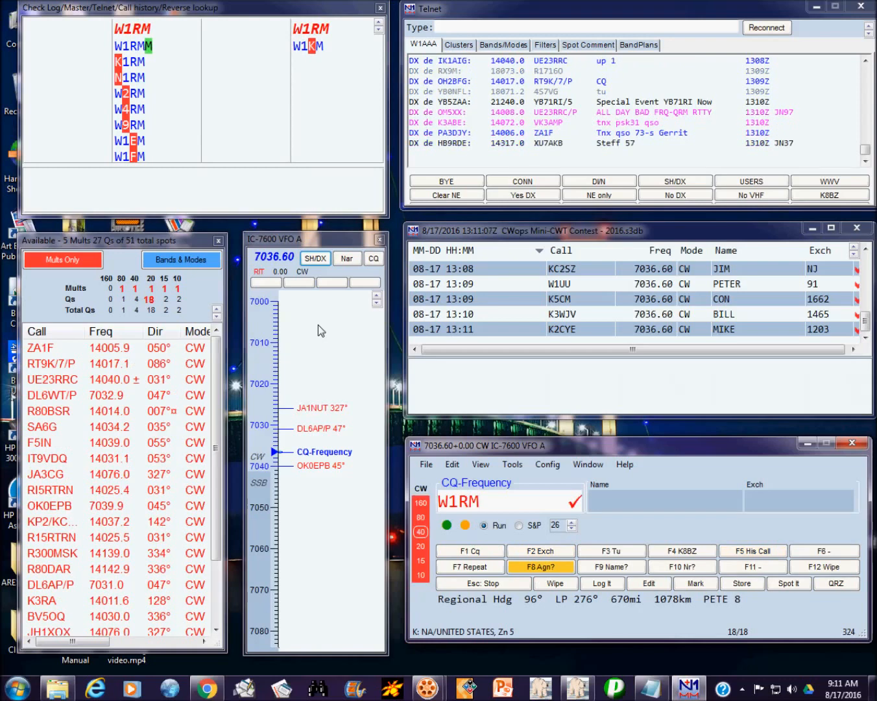
key(Return)
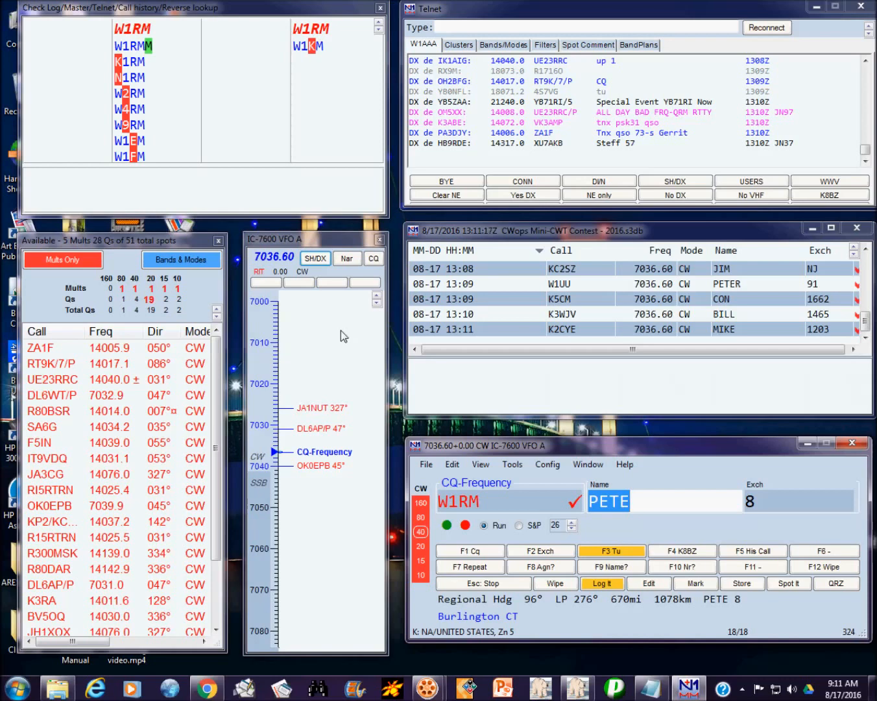
key(Return)
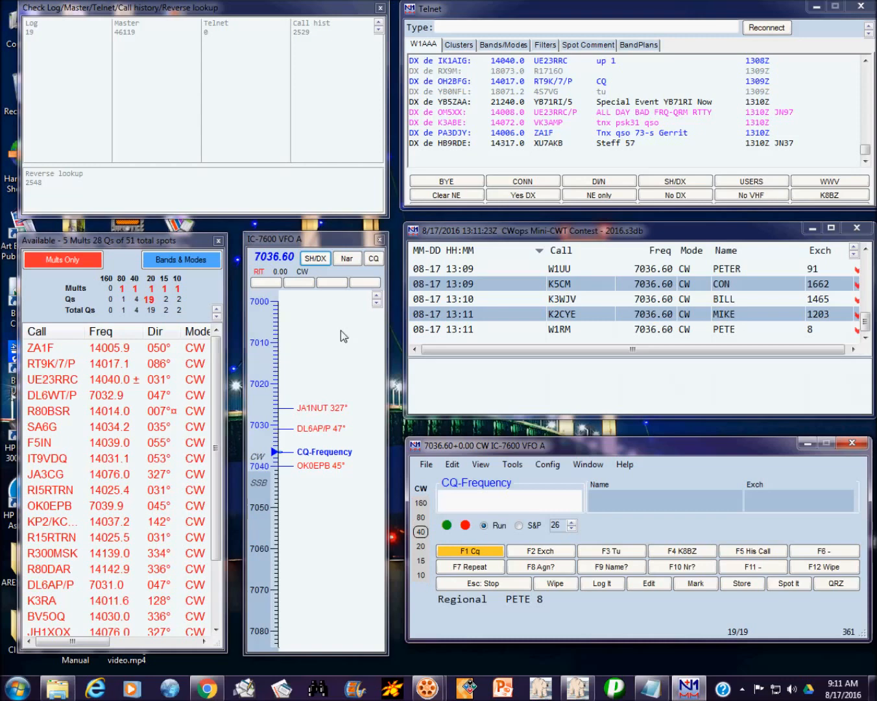
text(W2VM)
key(F8)
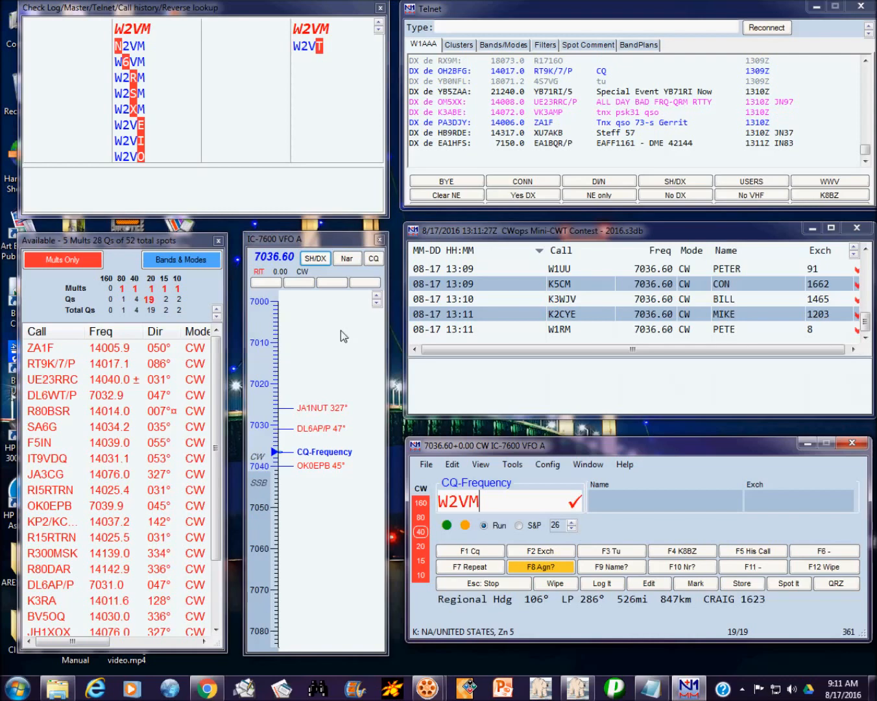
key(space)
key(Return)
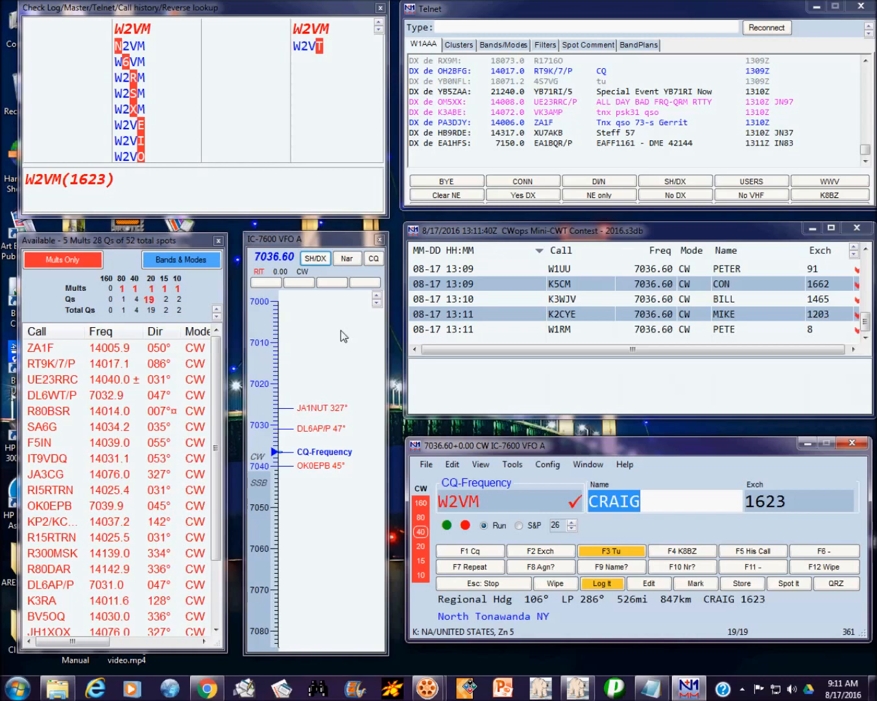
key(Return)
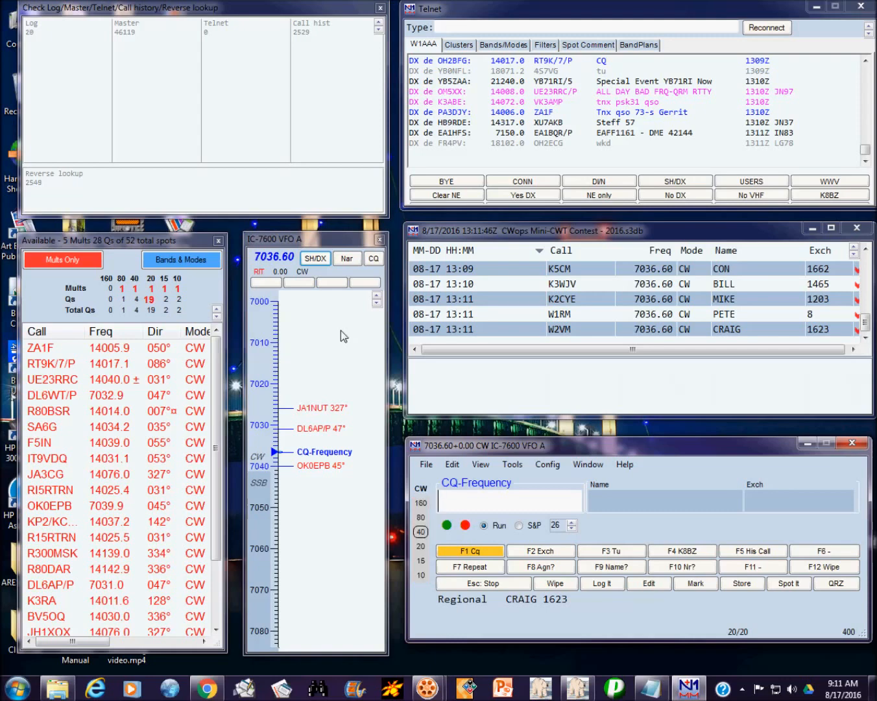
text(W)
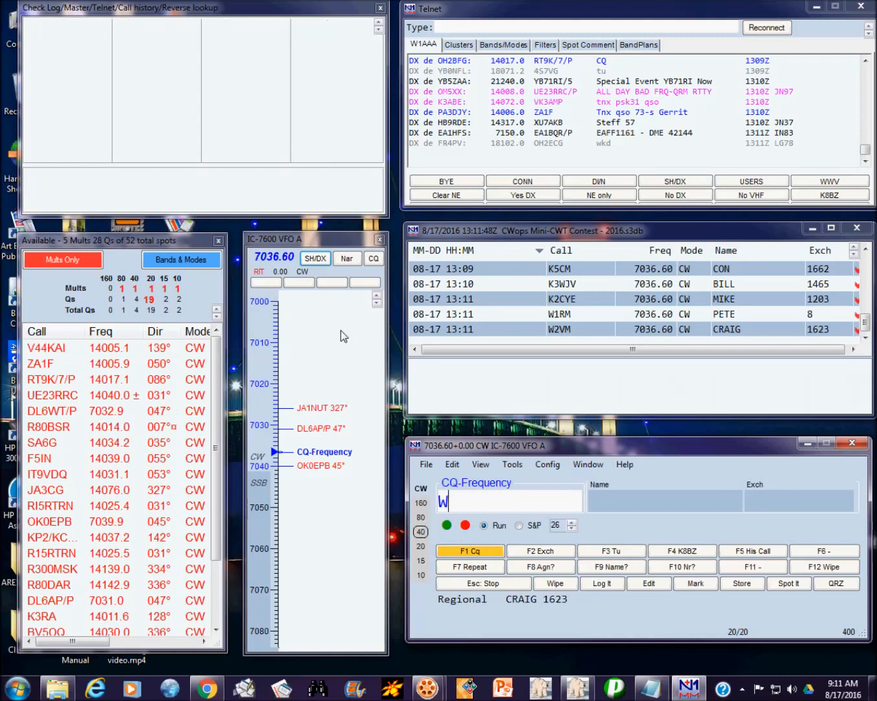
text(X7SJ)
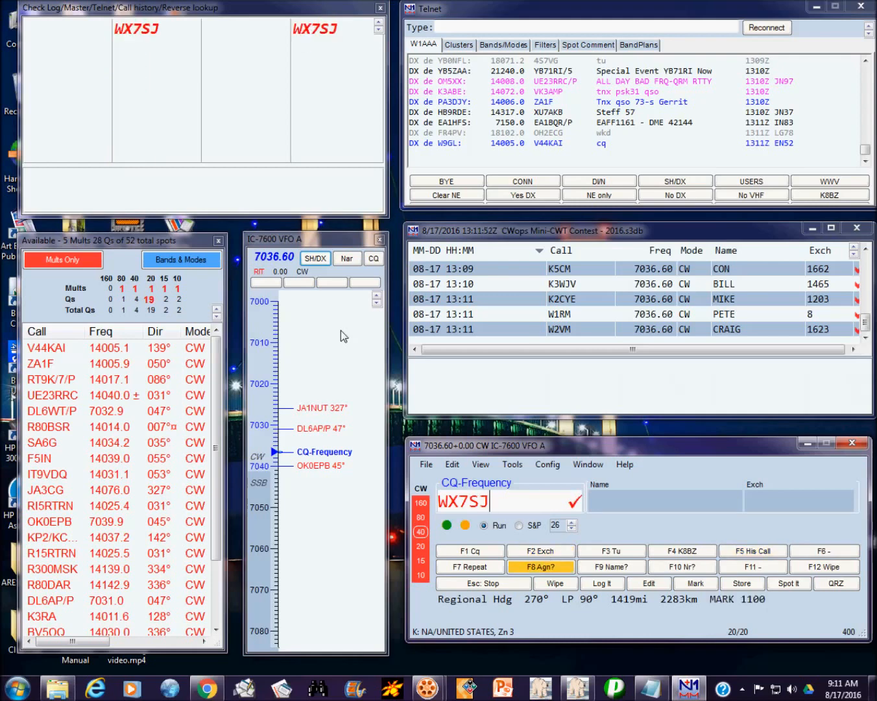
key(Return)
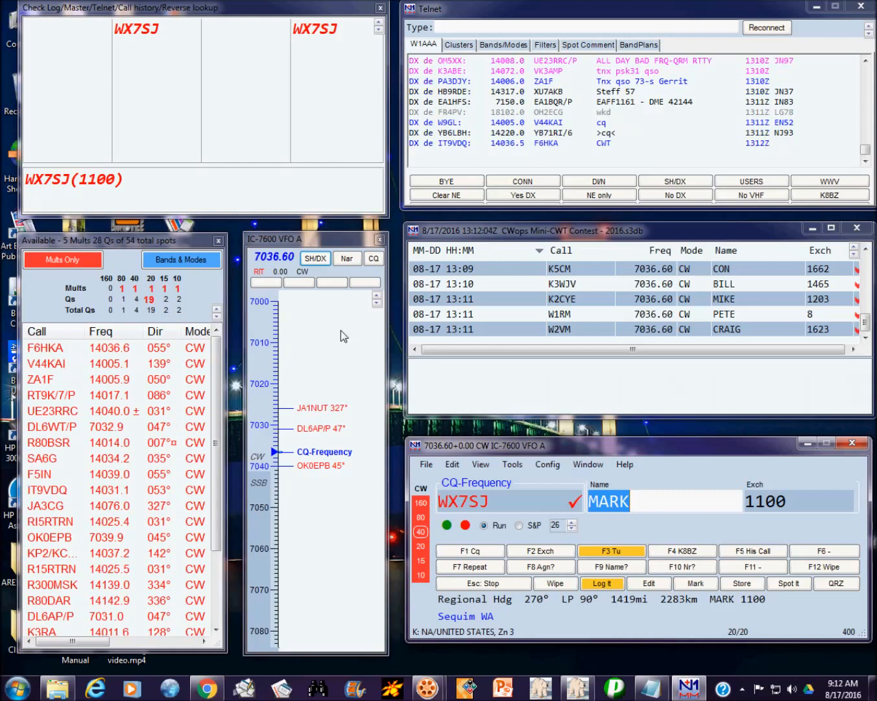
key(Return)
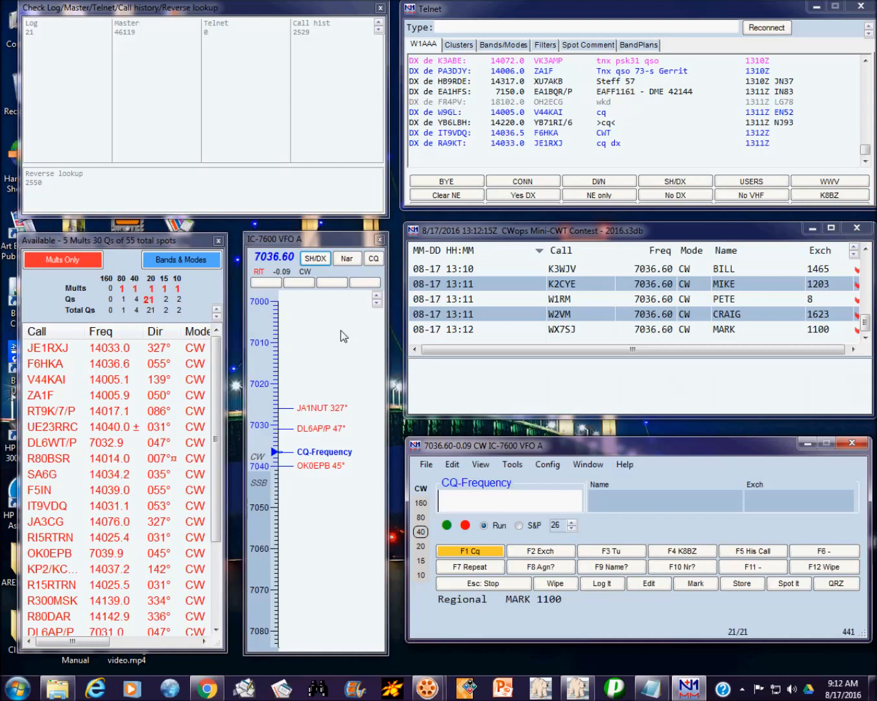
text(K8NYG)
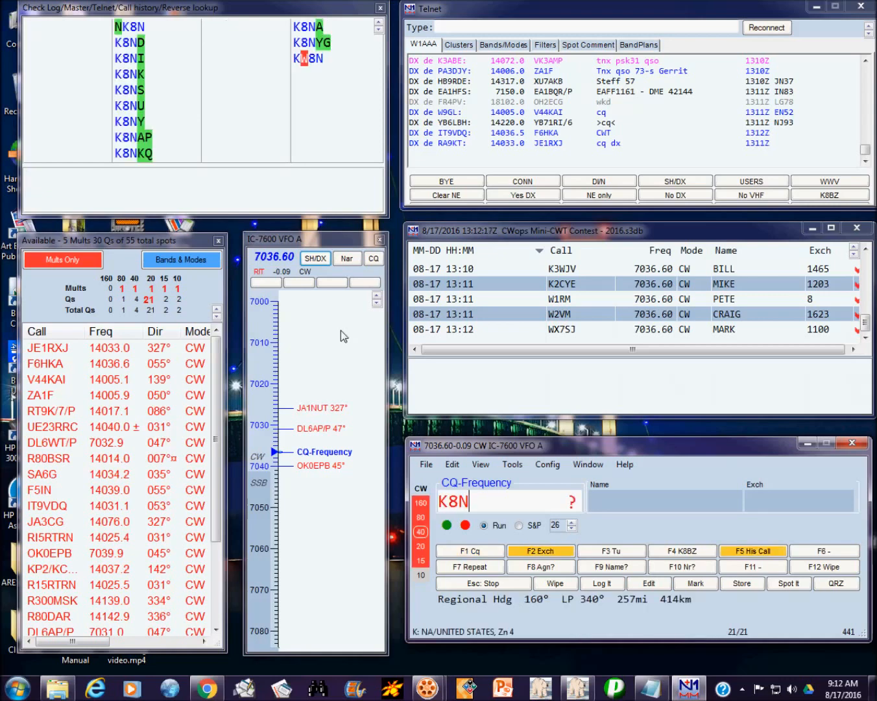
key(F8)
key(Page_Down)
key(Page_Down)
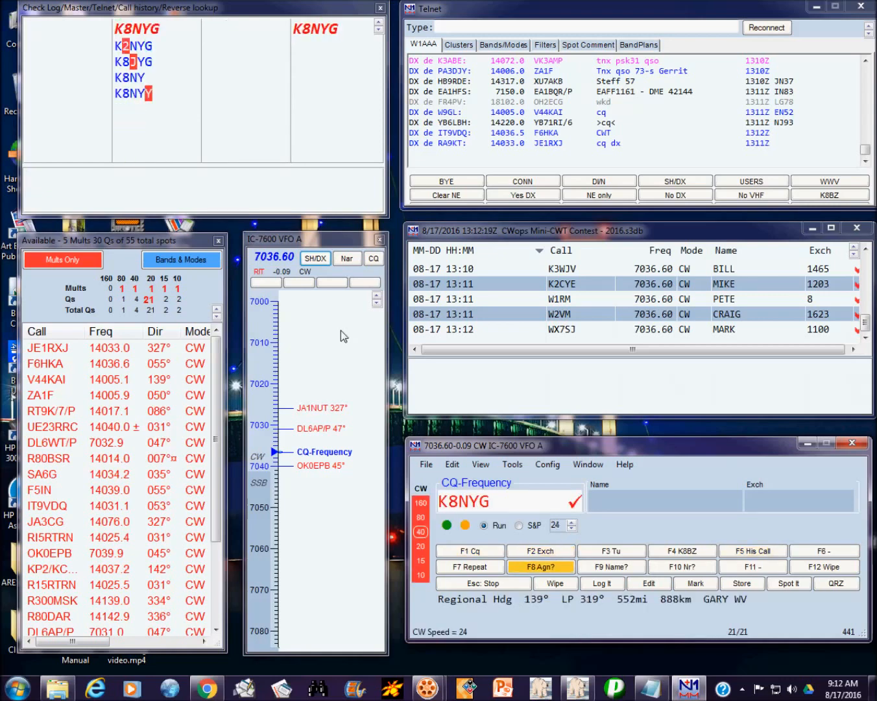
key(Page_Down)
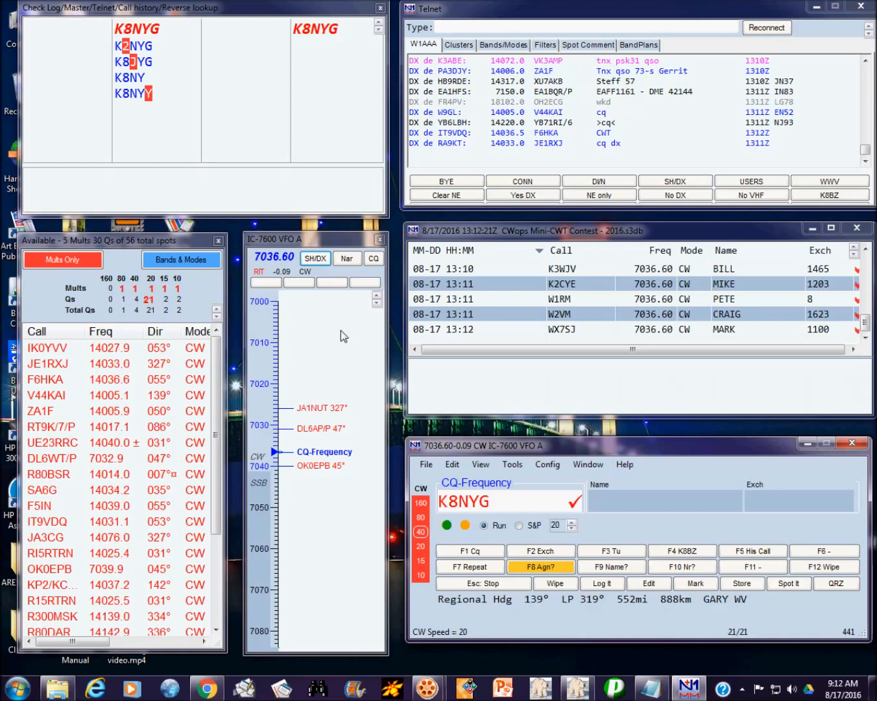
key(space)
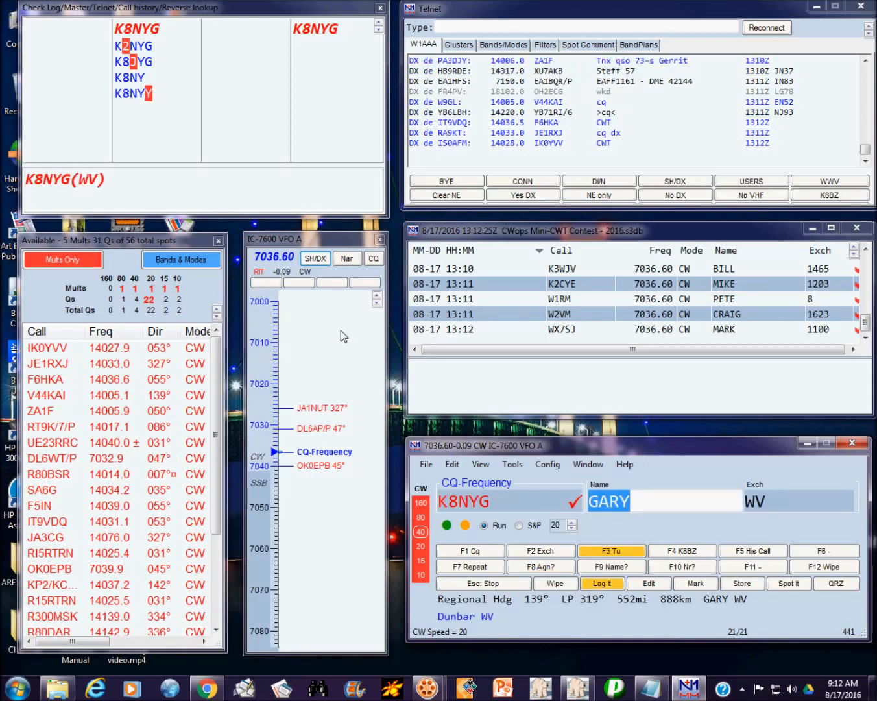
key(space)
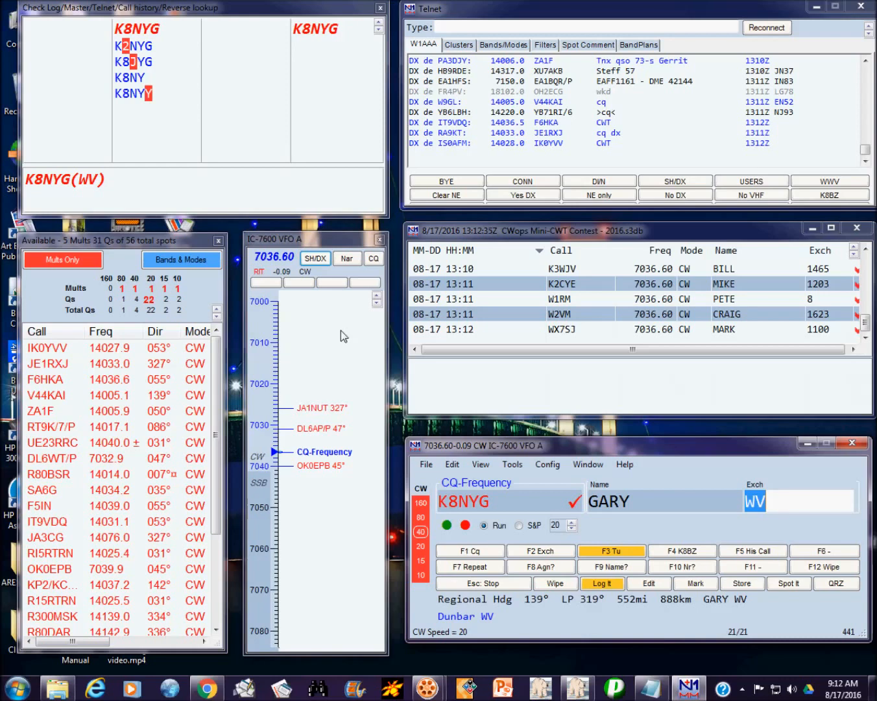
key(Return)
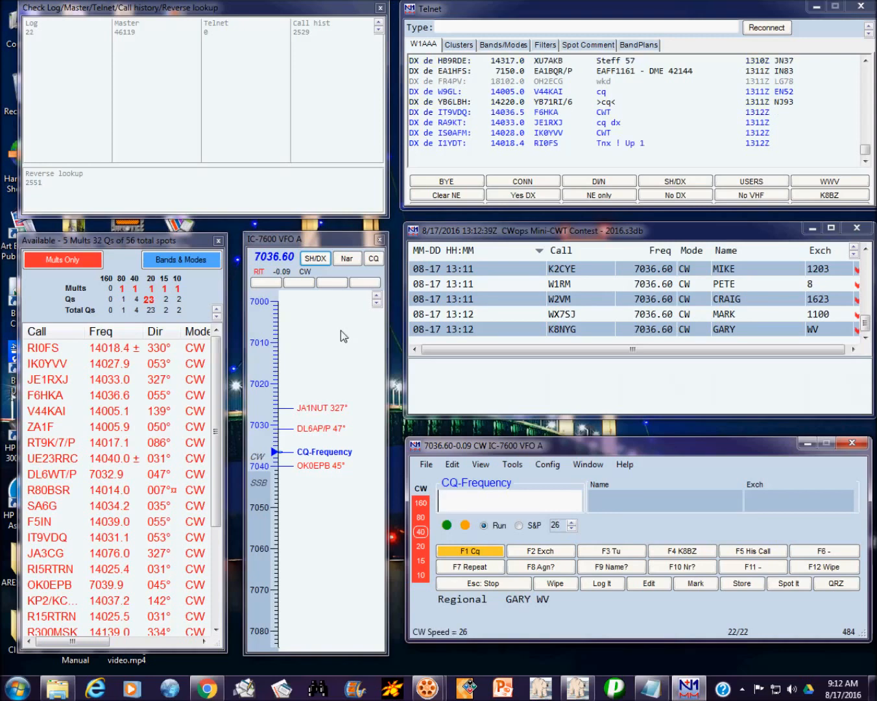
key(Return)
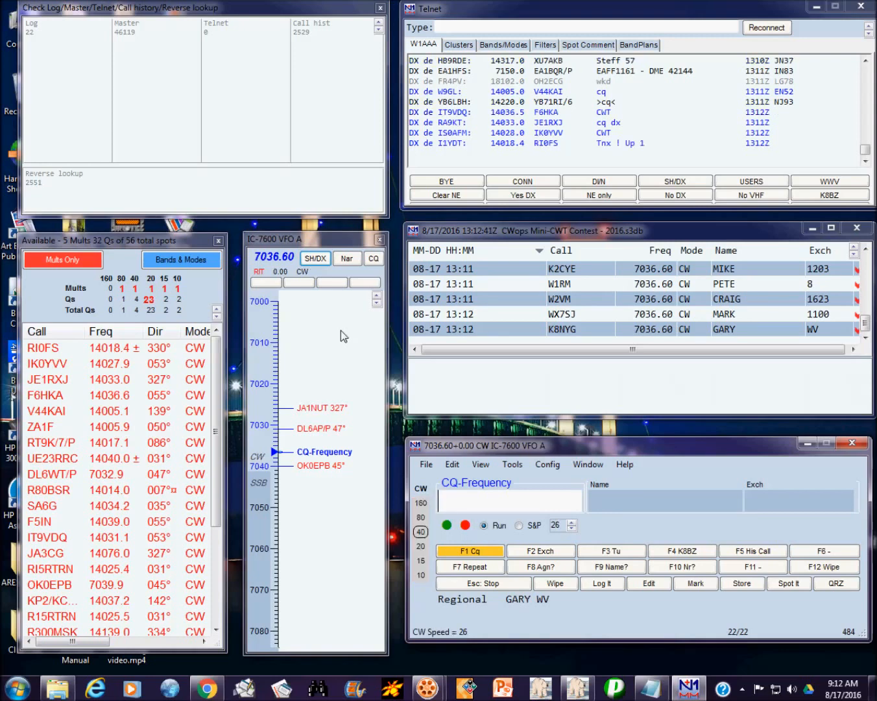
text(K)
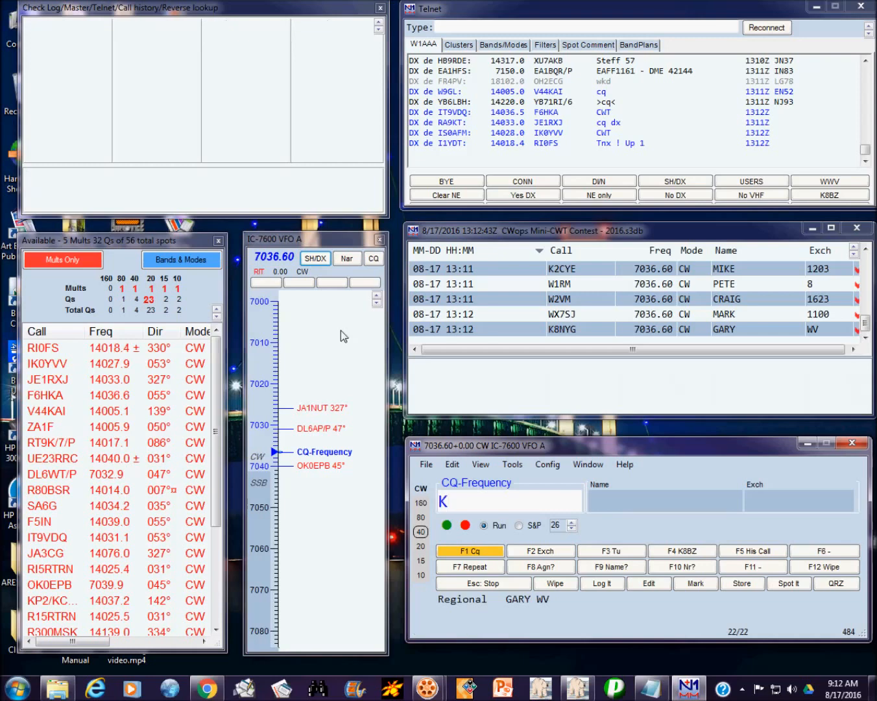
text(9WX)
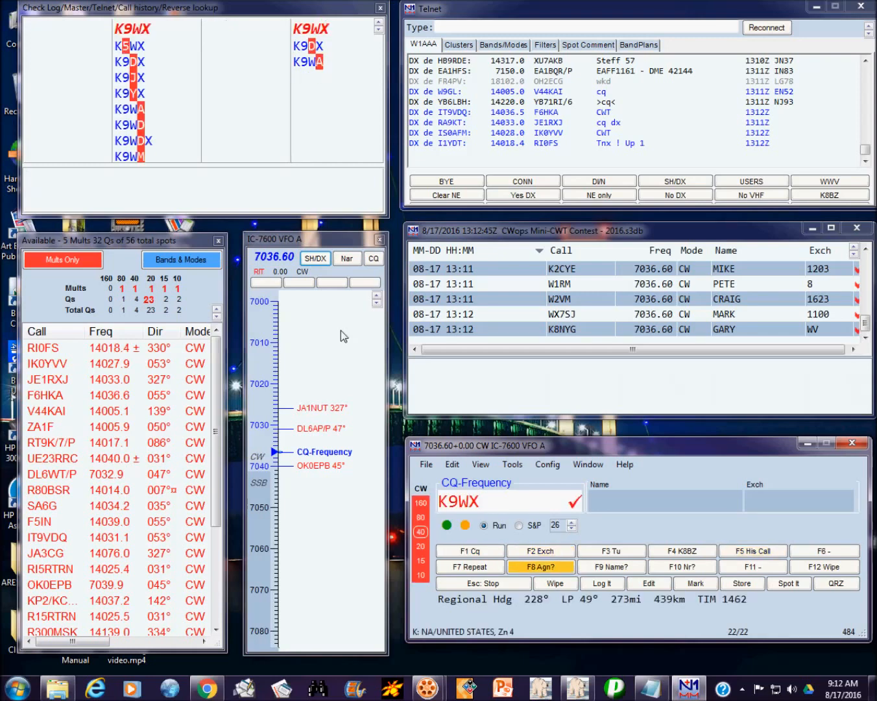
key(Return)
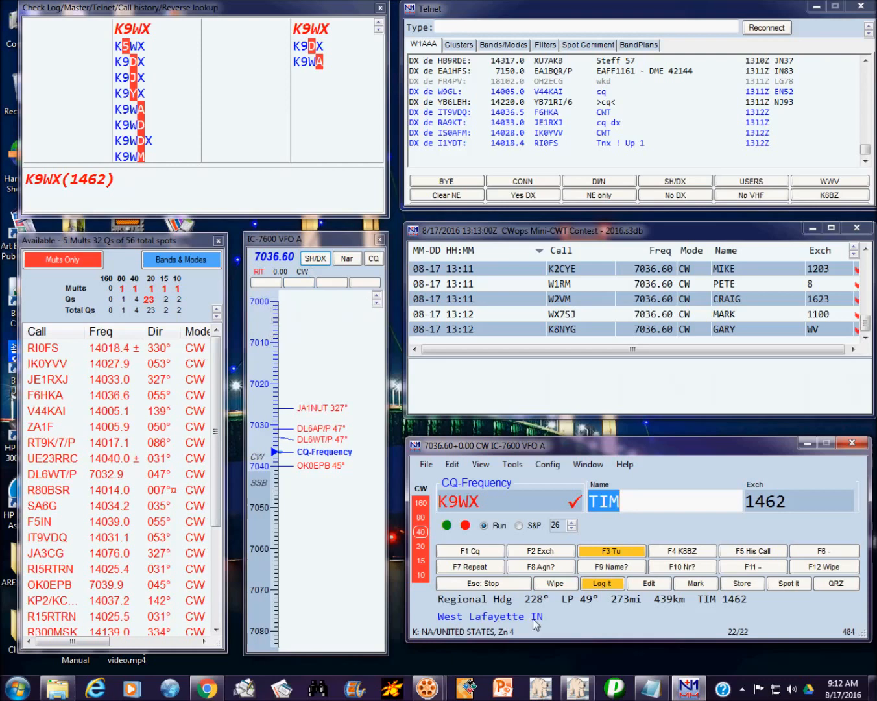
key(Return)
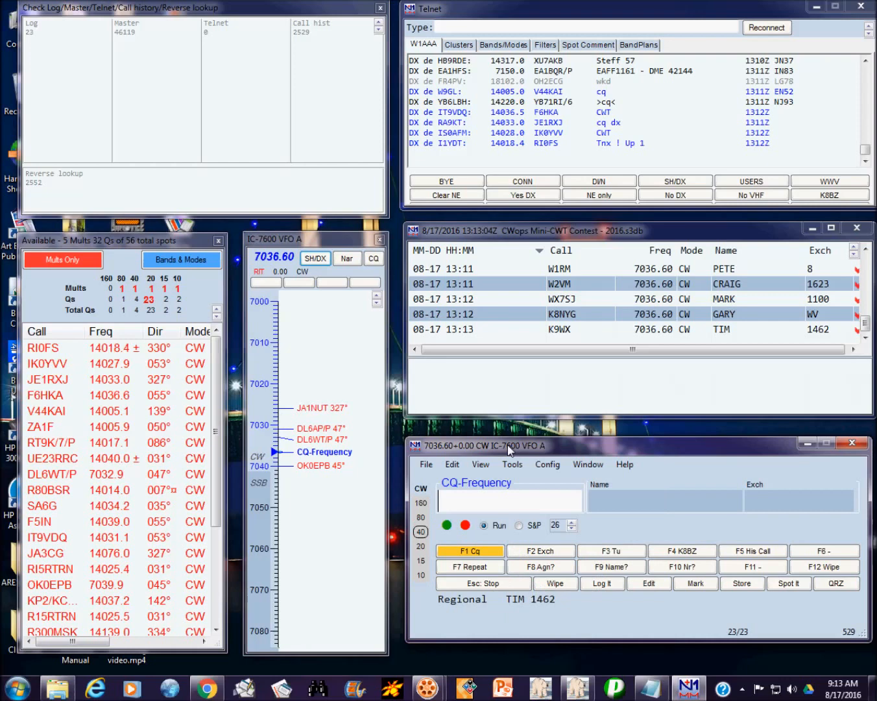
text(K)
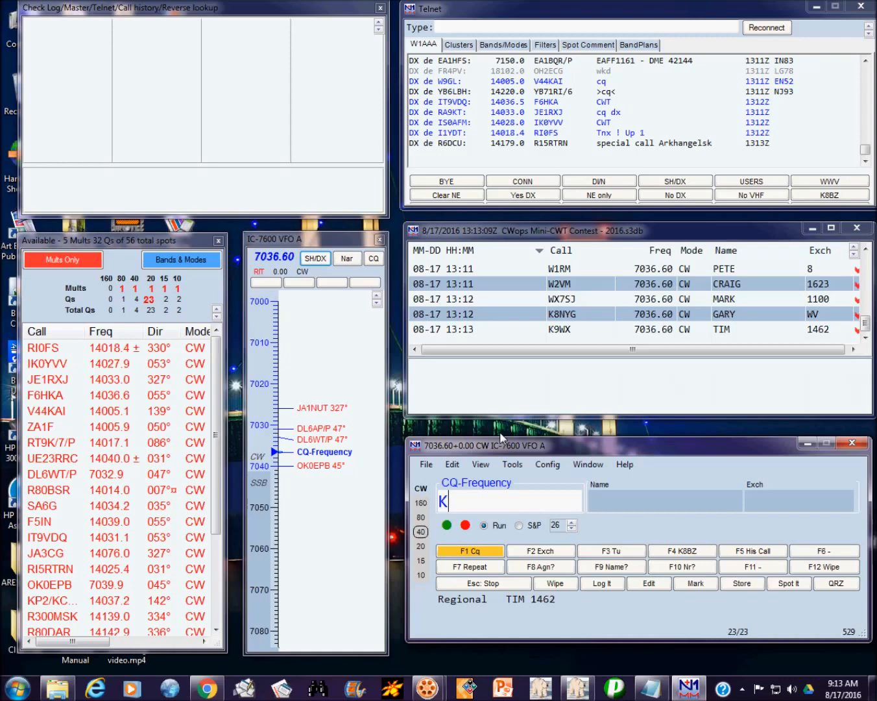
text(1)
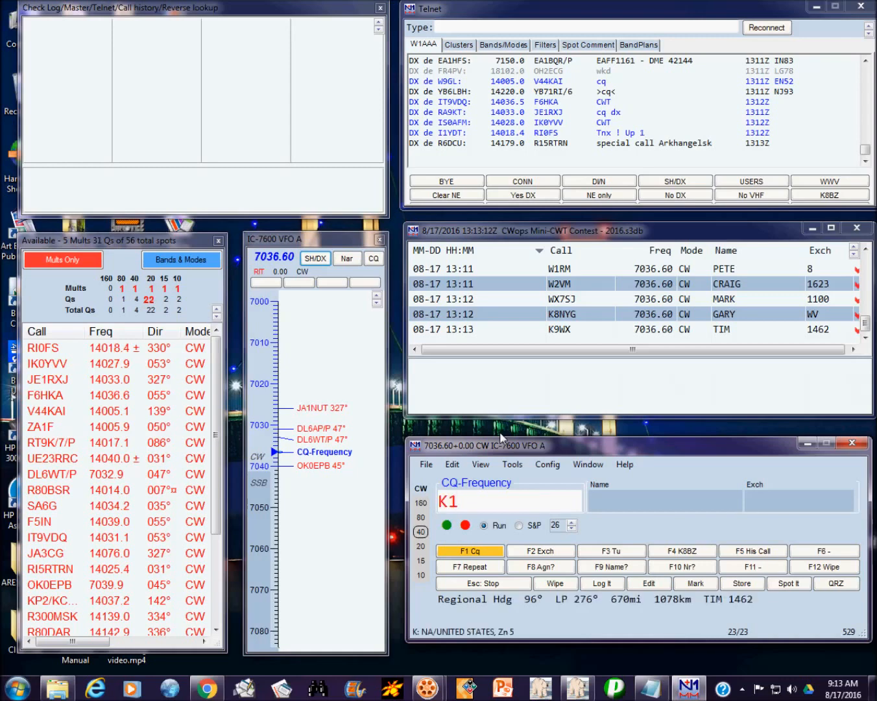
text(DJ)
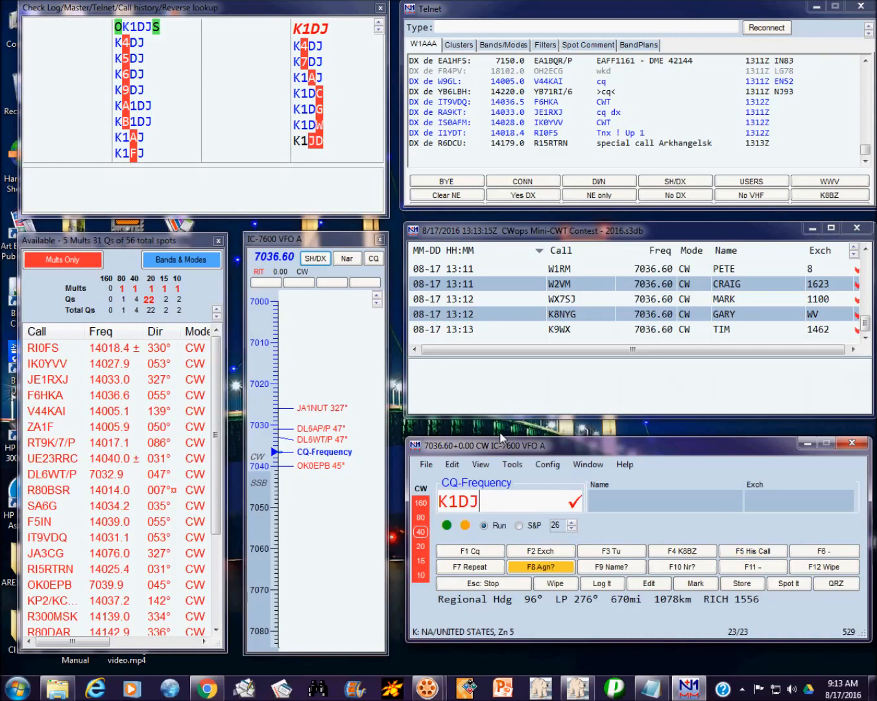
key(space)
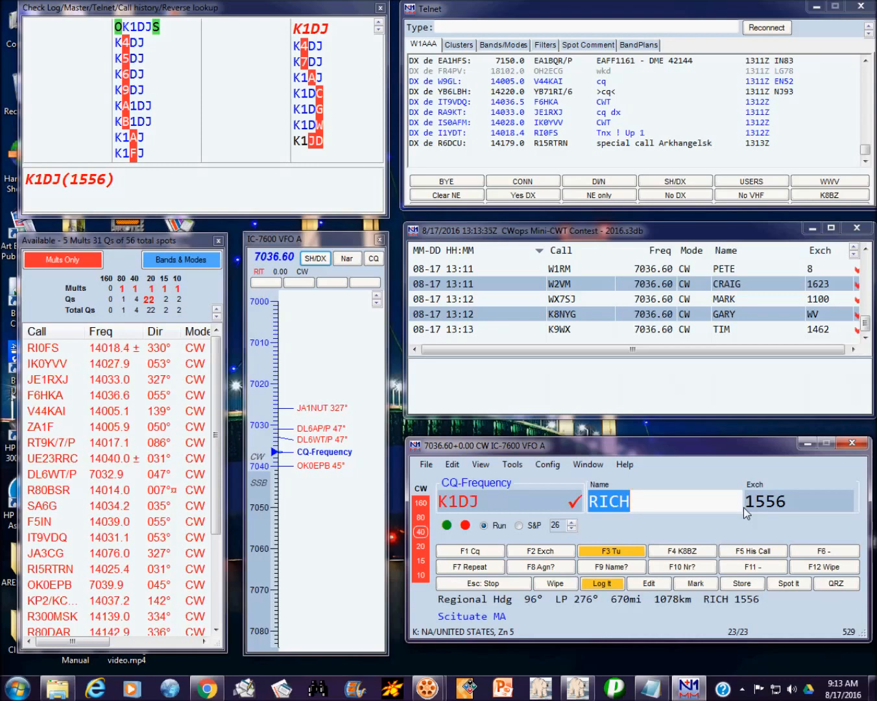
key(Return)
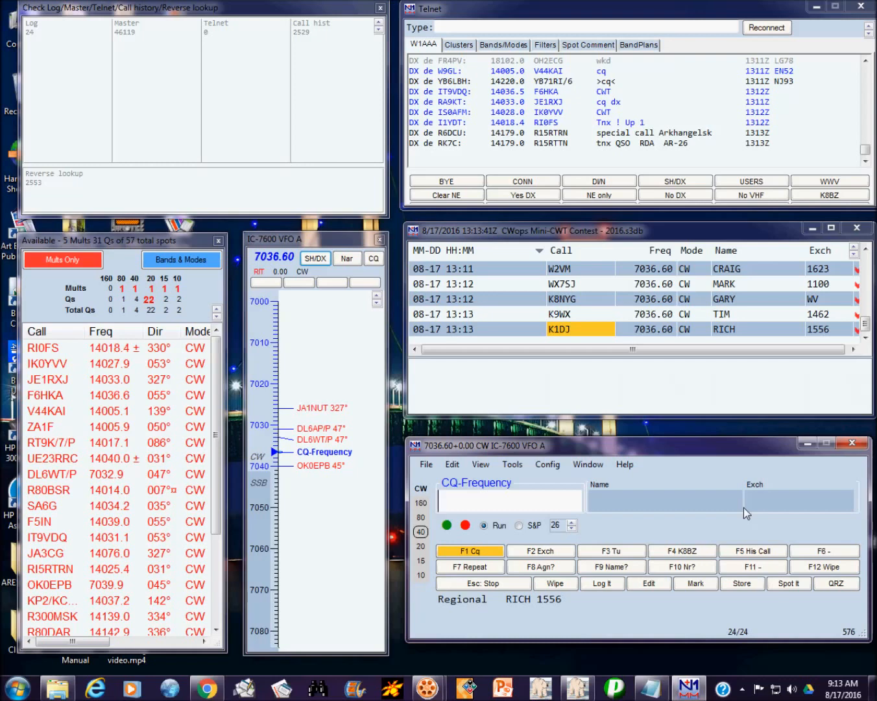
Step: Log W9CC with its name and member number, call CQ, and start entering WN4AE
text(W9CC)
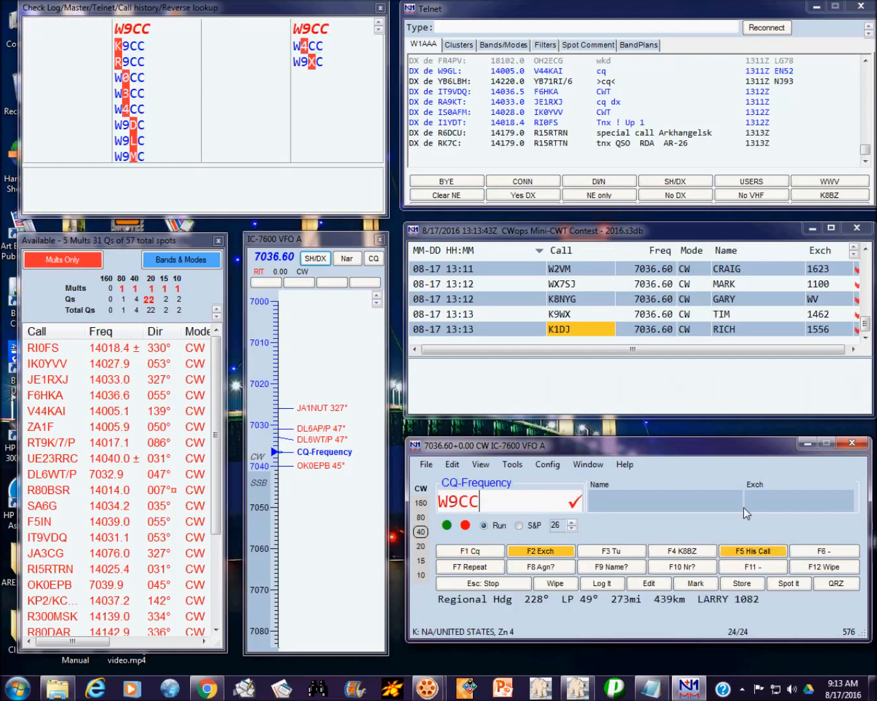
key(Return)
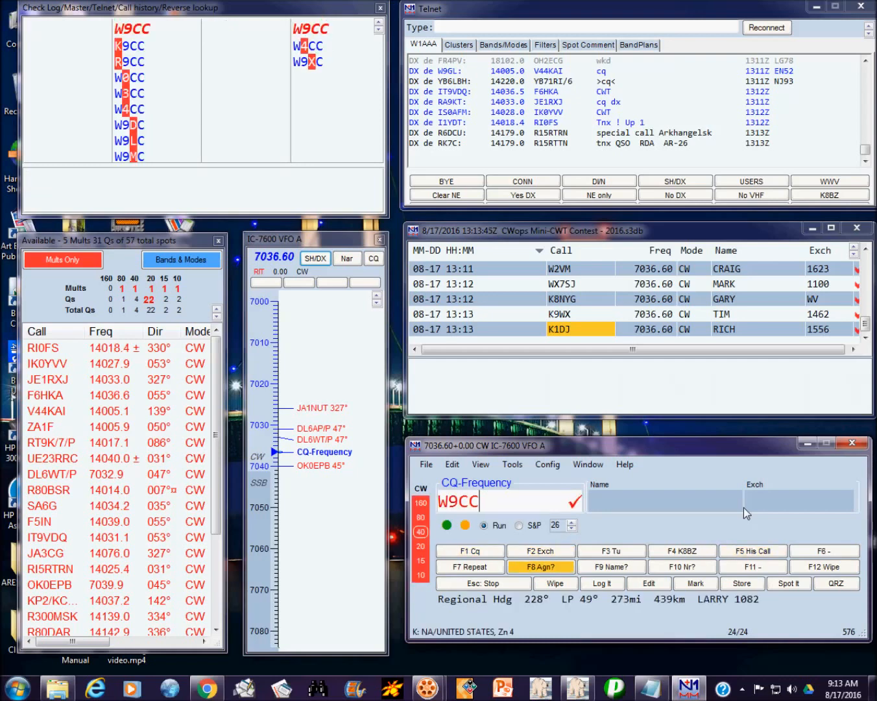
key(Return)
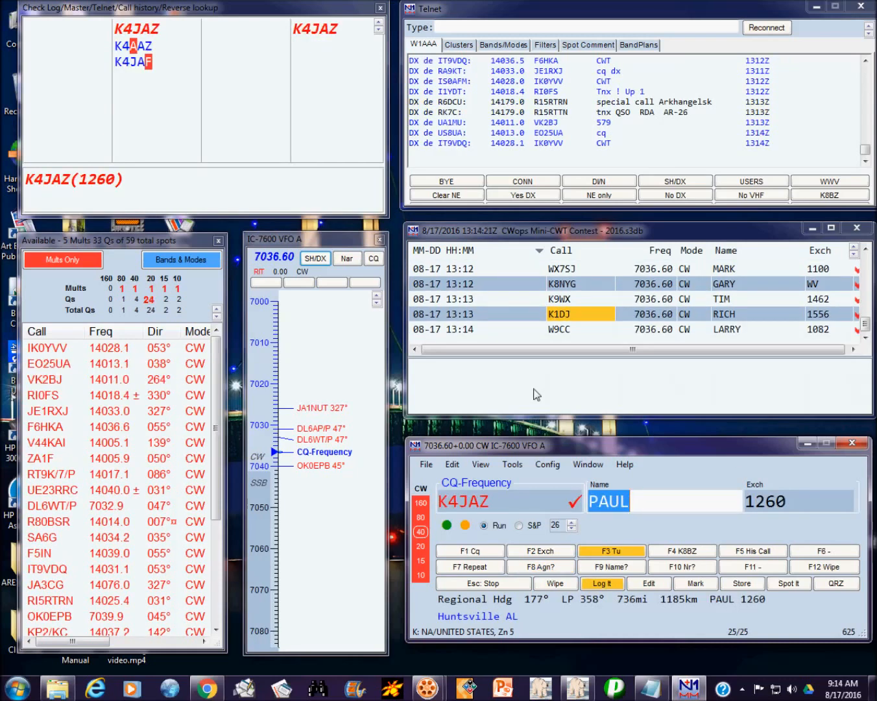
key(Return)
key(Return)
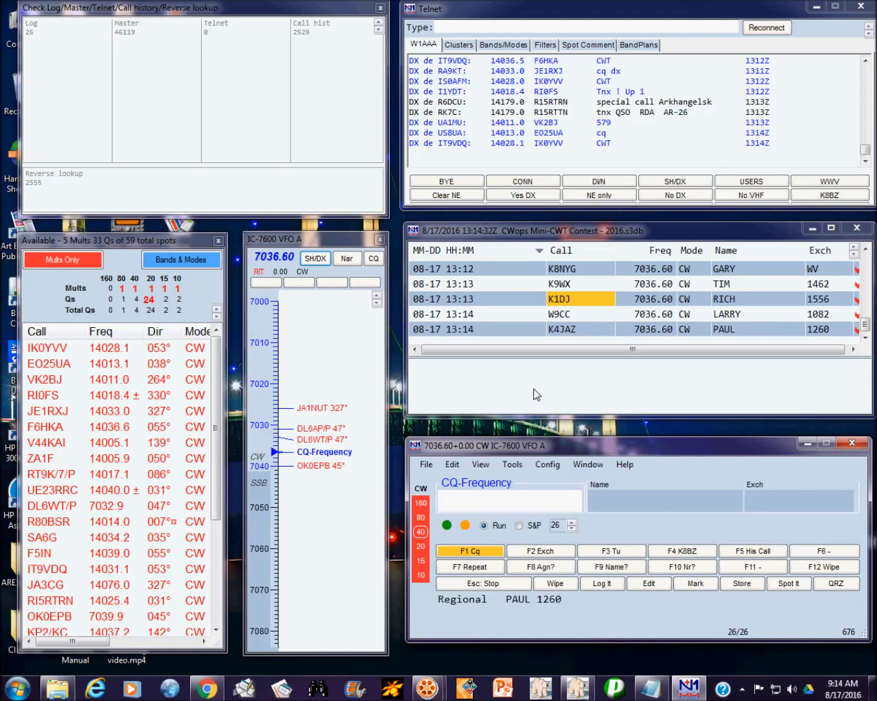
key(Return)
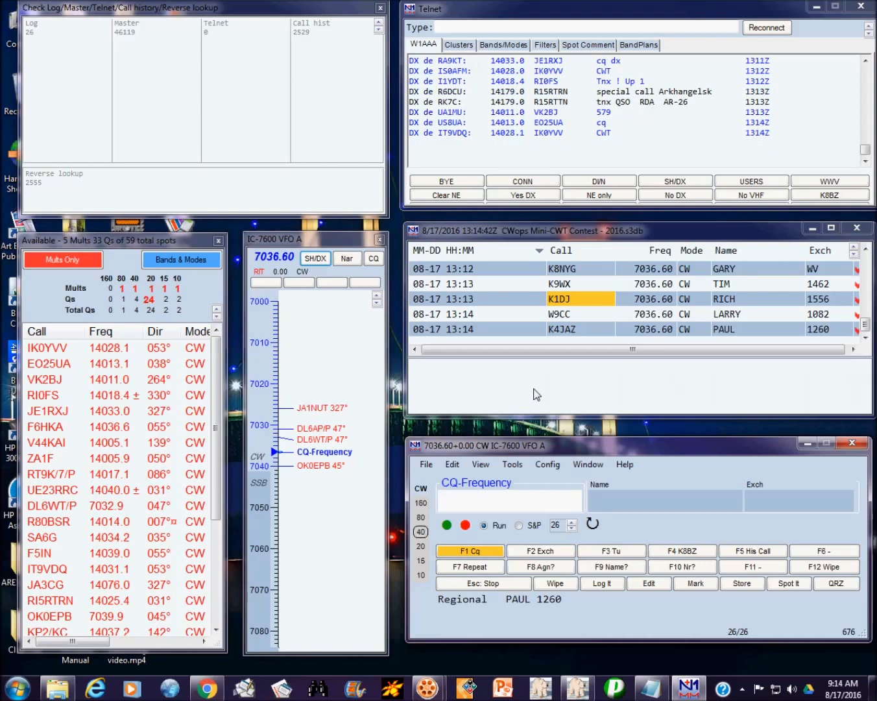
text(WN4AE)
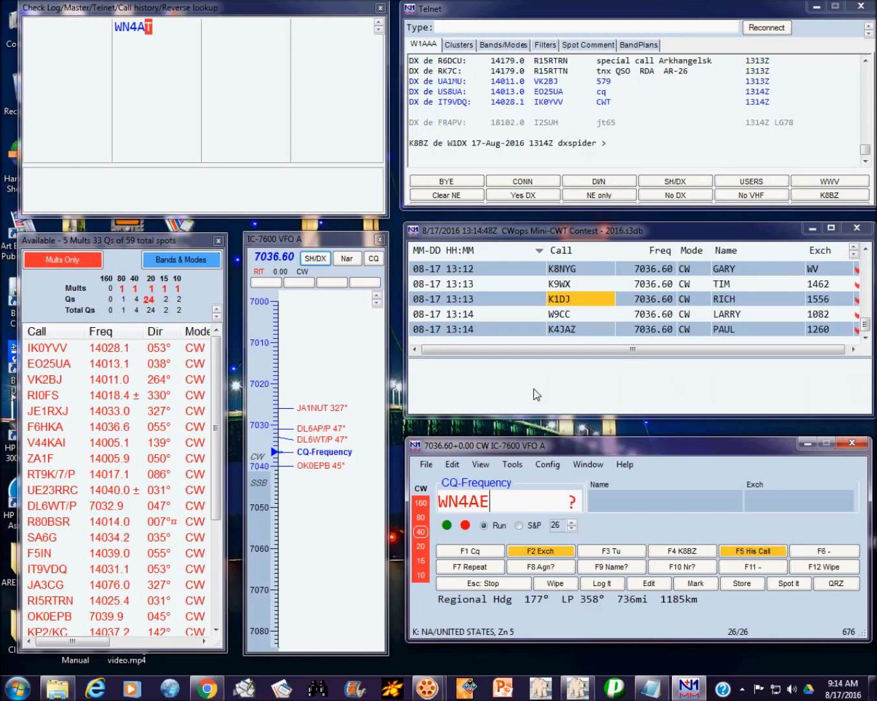
key(BackSpace)
key(BackSpace)
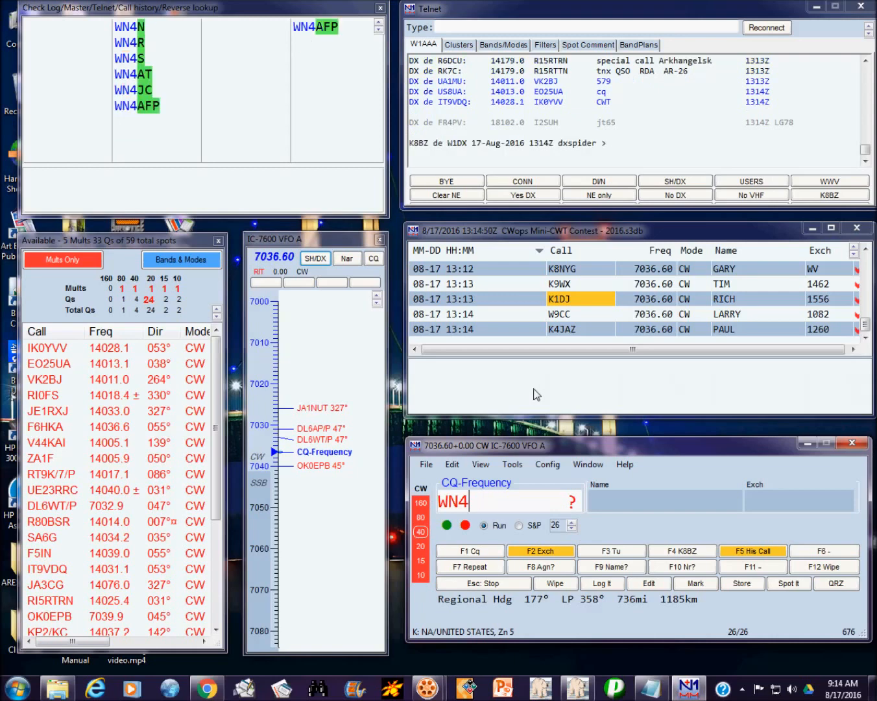
text(AFP)
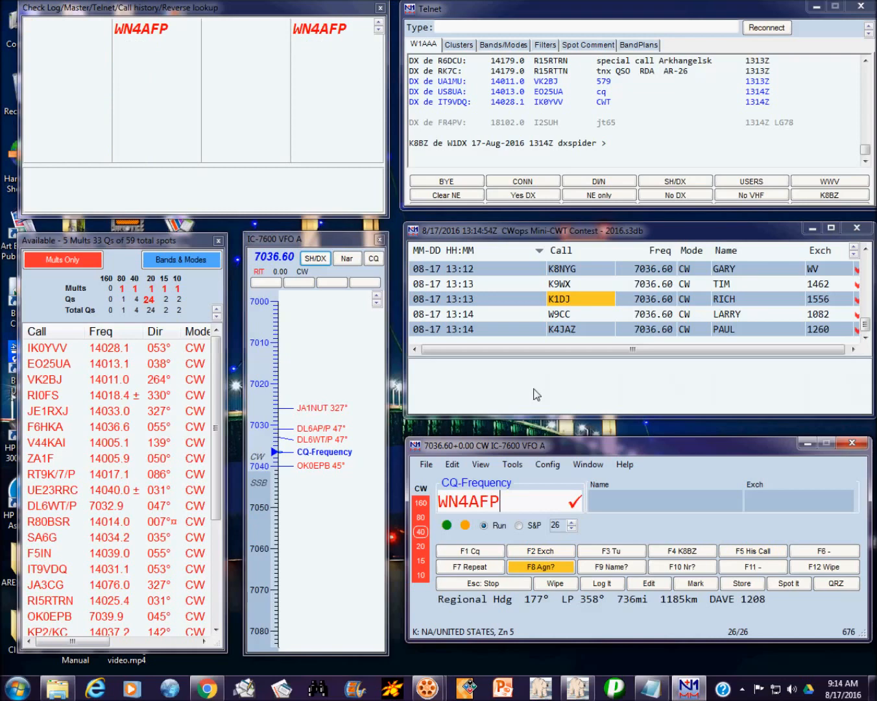
key(Return)
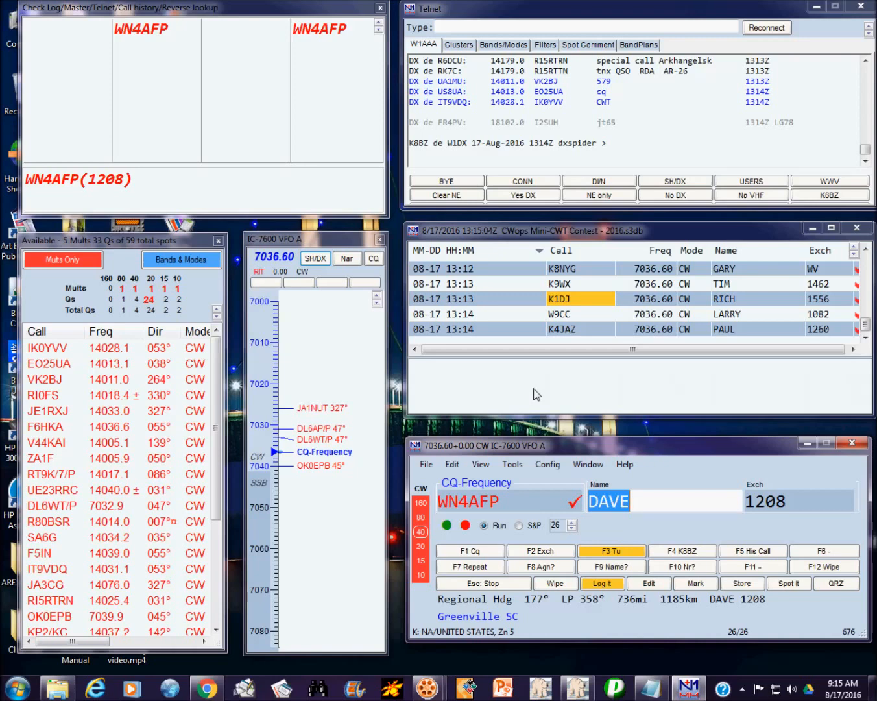
key(Return)
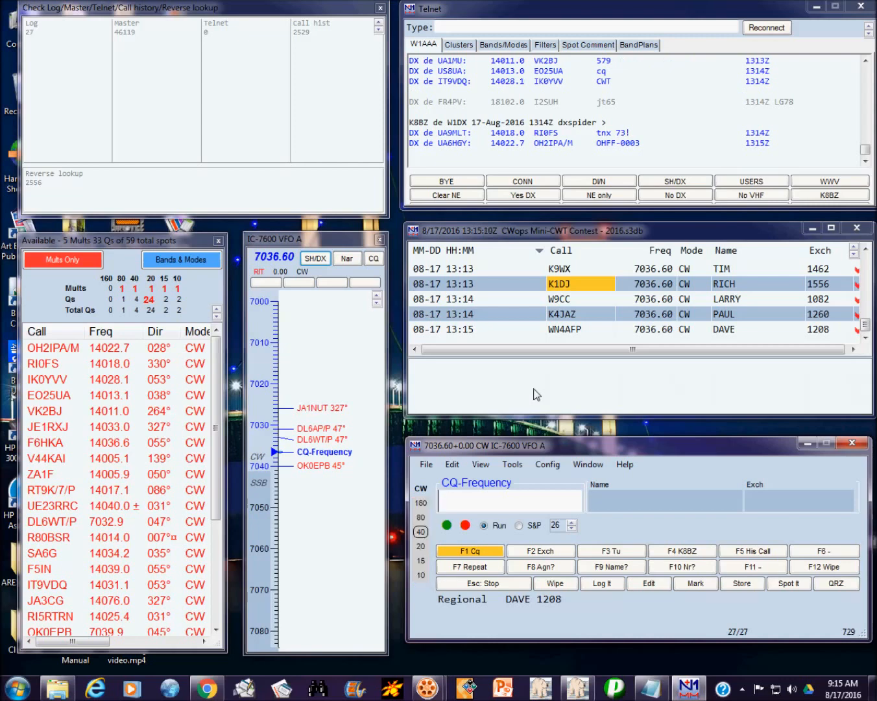
text(K4)
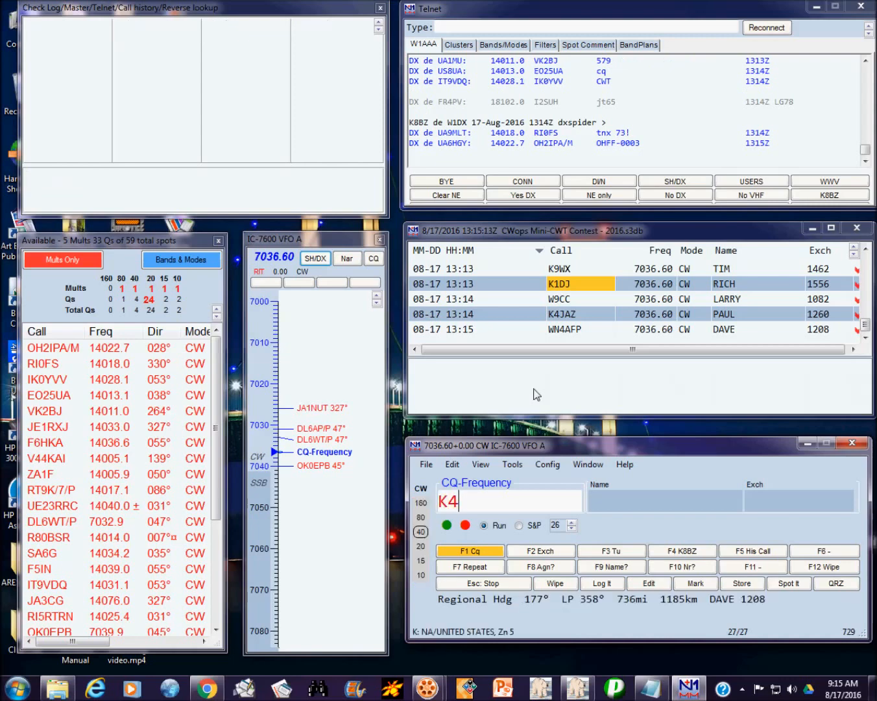
text(RUM)
key(Return)
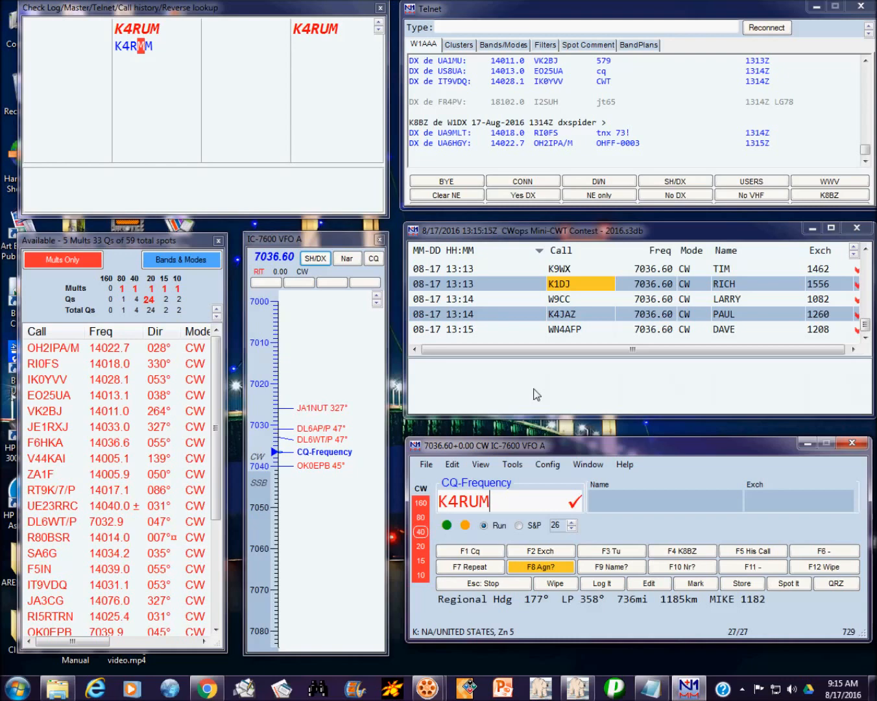
key(space)
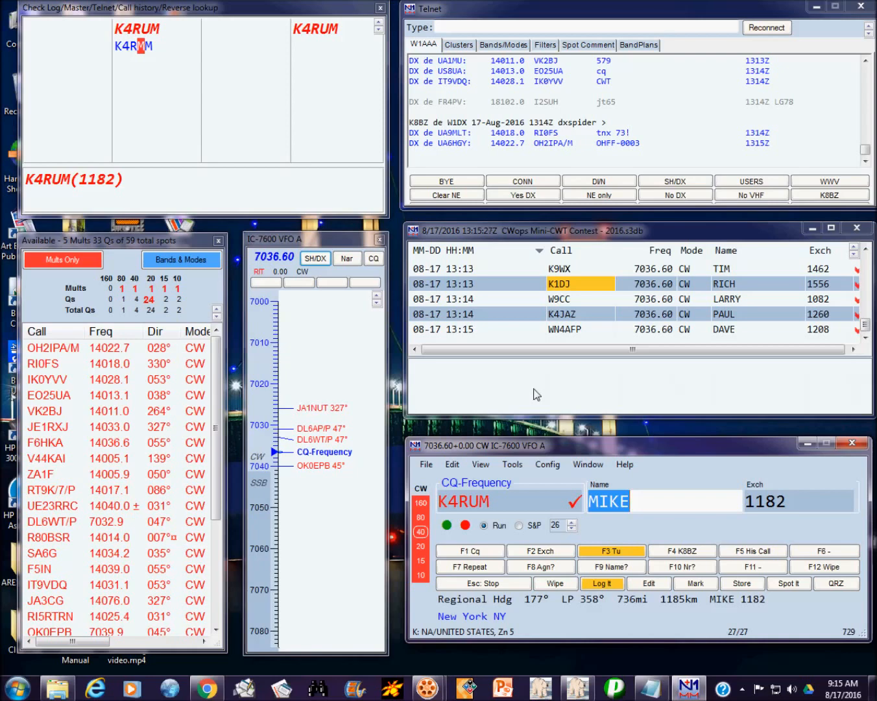
key(Return)
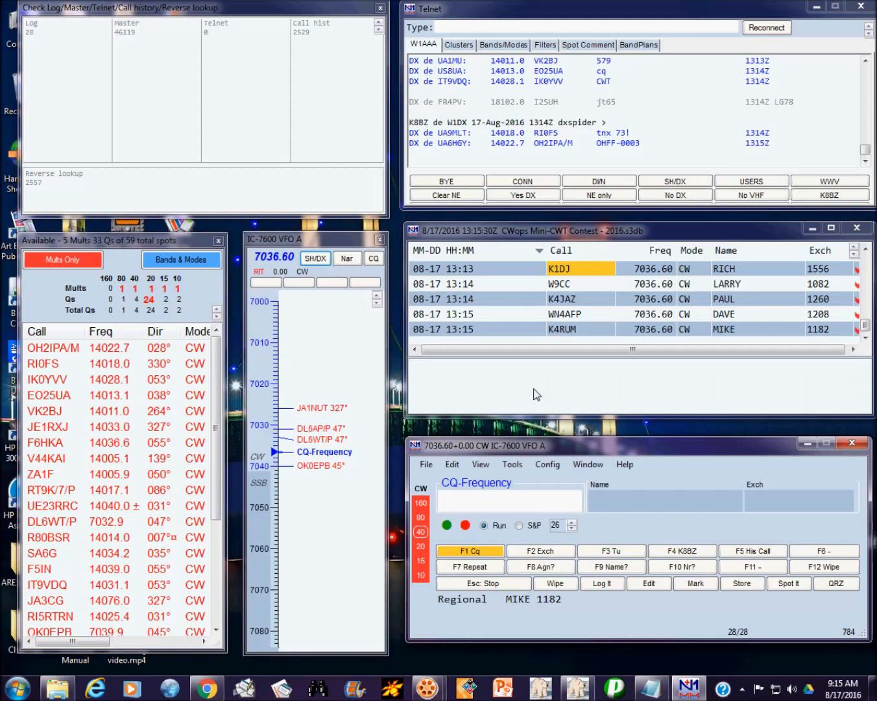
text(W4)
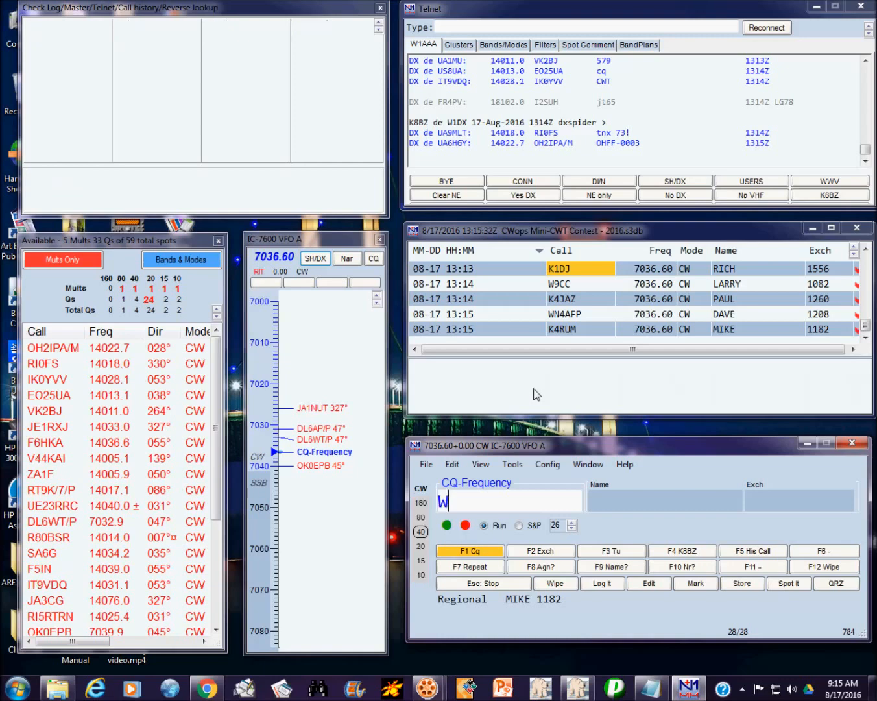
key(BackSpace)
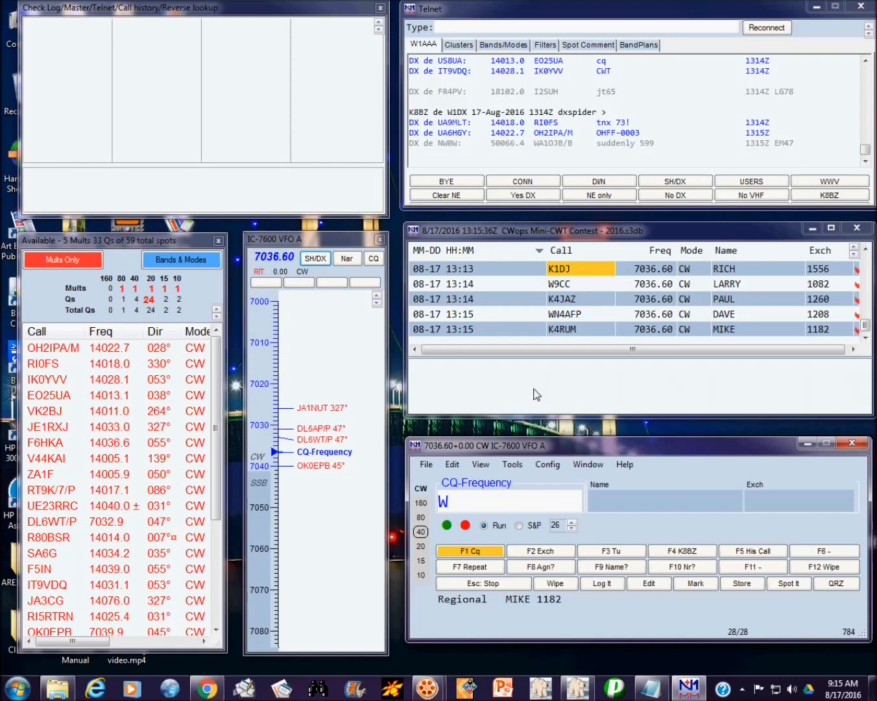
key(BackSpace)
text(W4KQ)
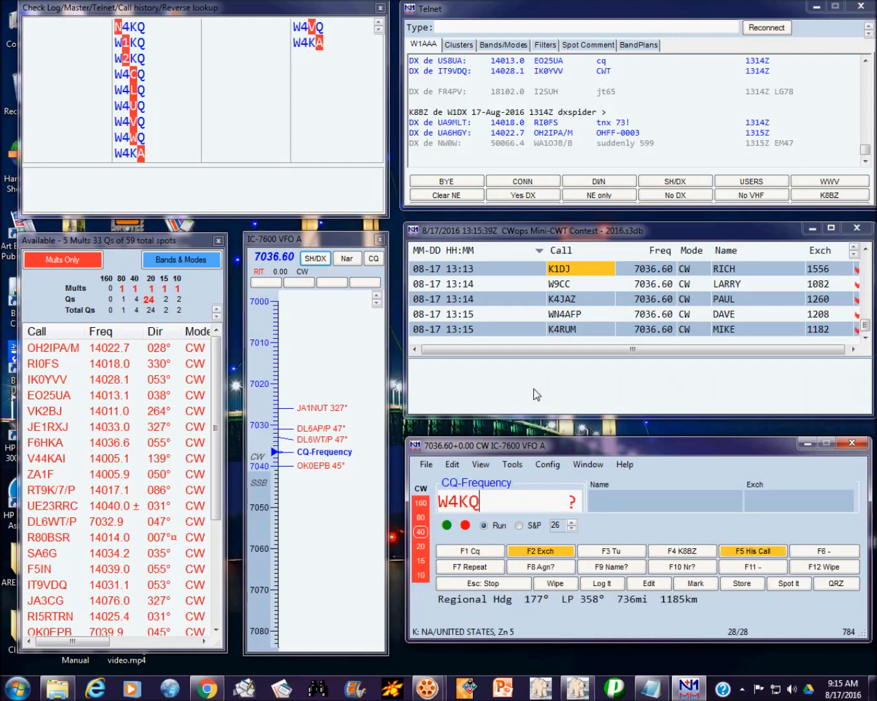
key(F8)
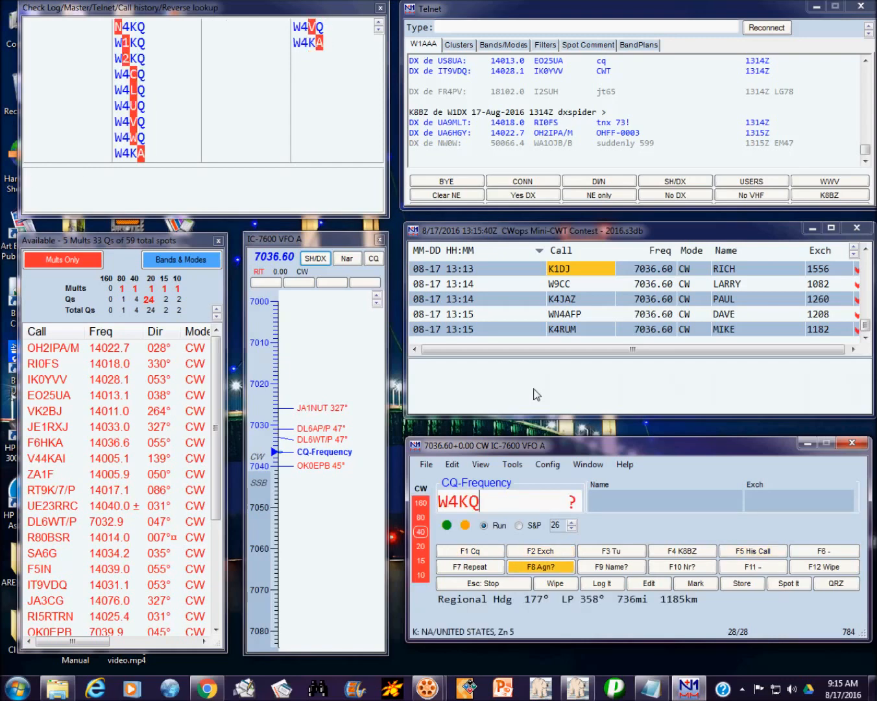
key(space)
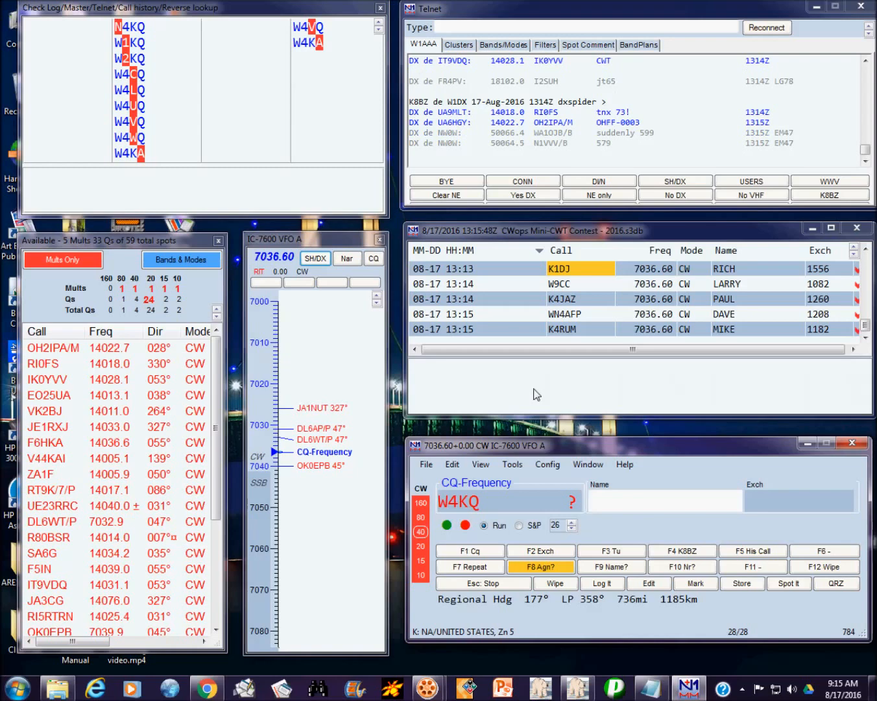
key(space)
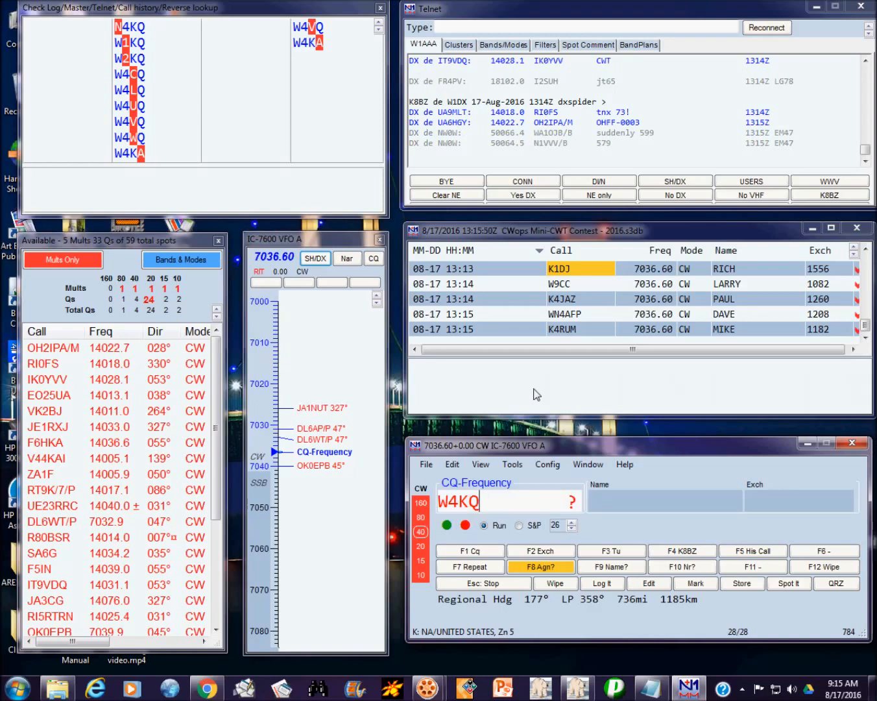
key(space)
text(BOB)
key(space)
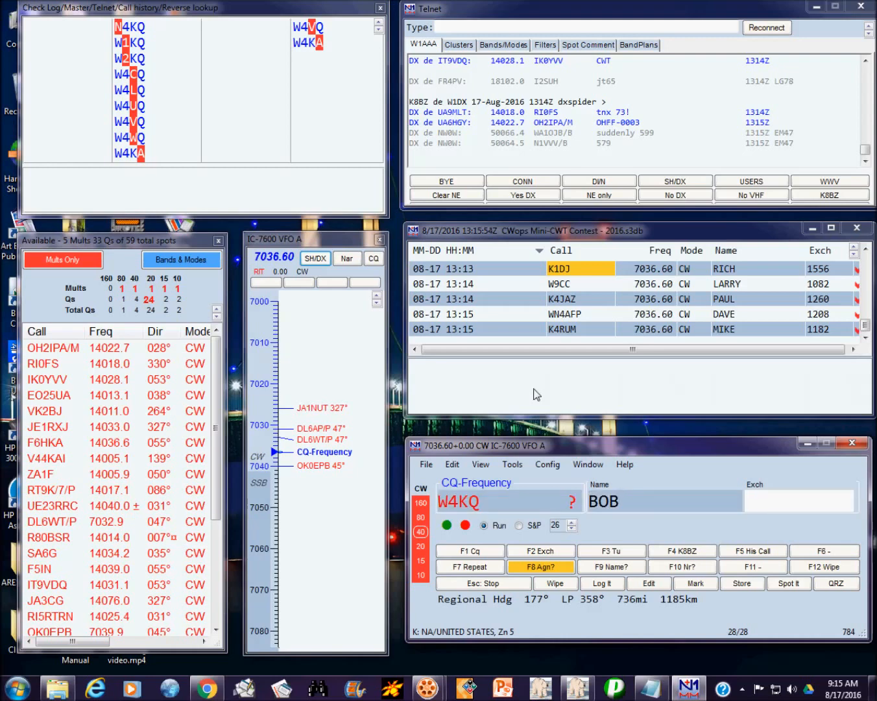
text(835)
key(Return)
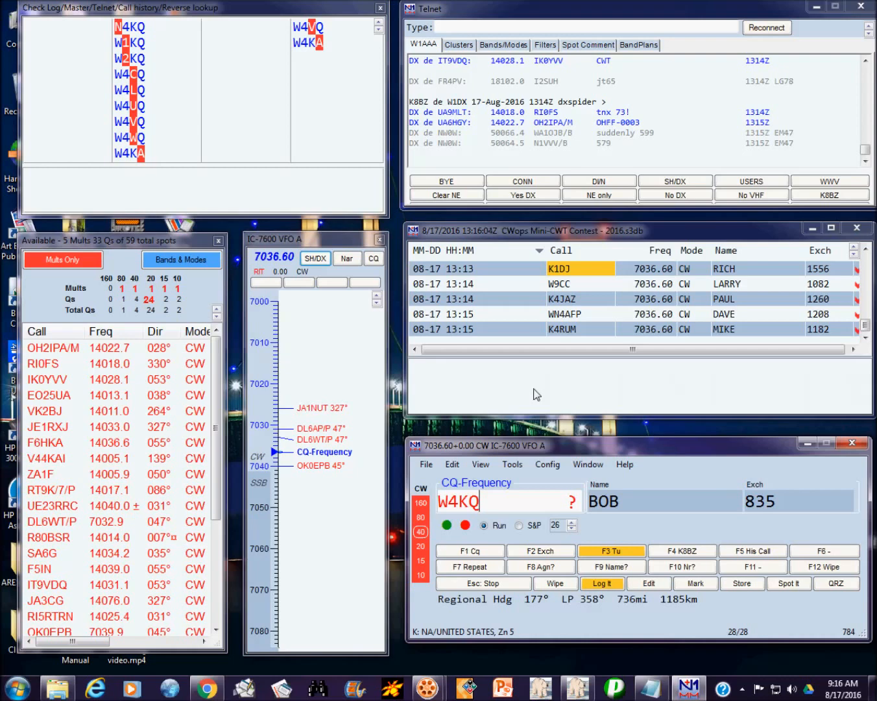
Step: Correct the misheard callsign to W4VQ and log the contact
key(BackSpace)
key(BackSpace)
text(V)
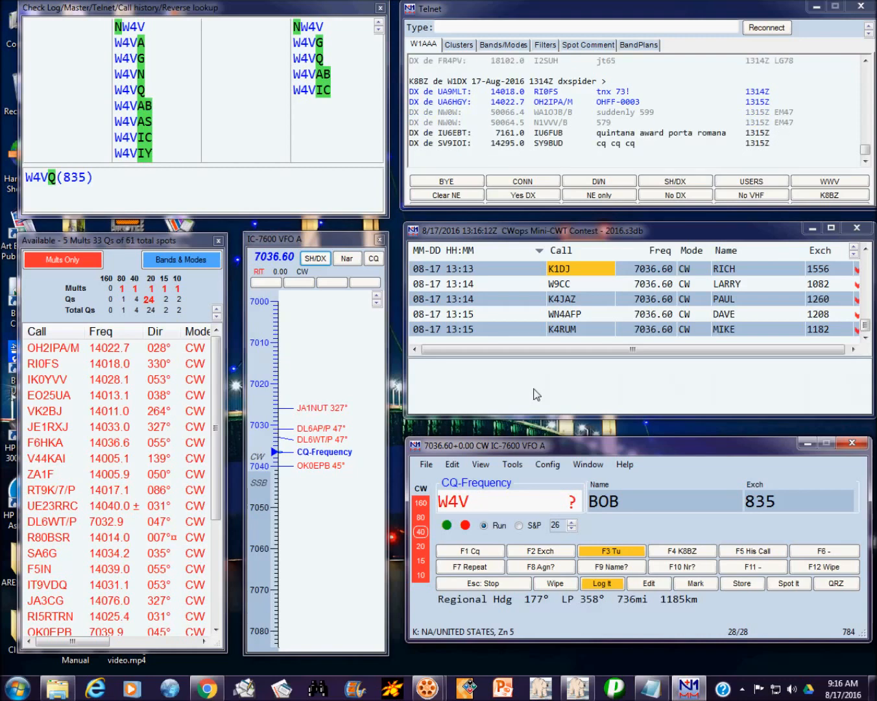
text(Q)
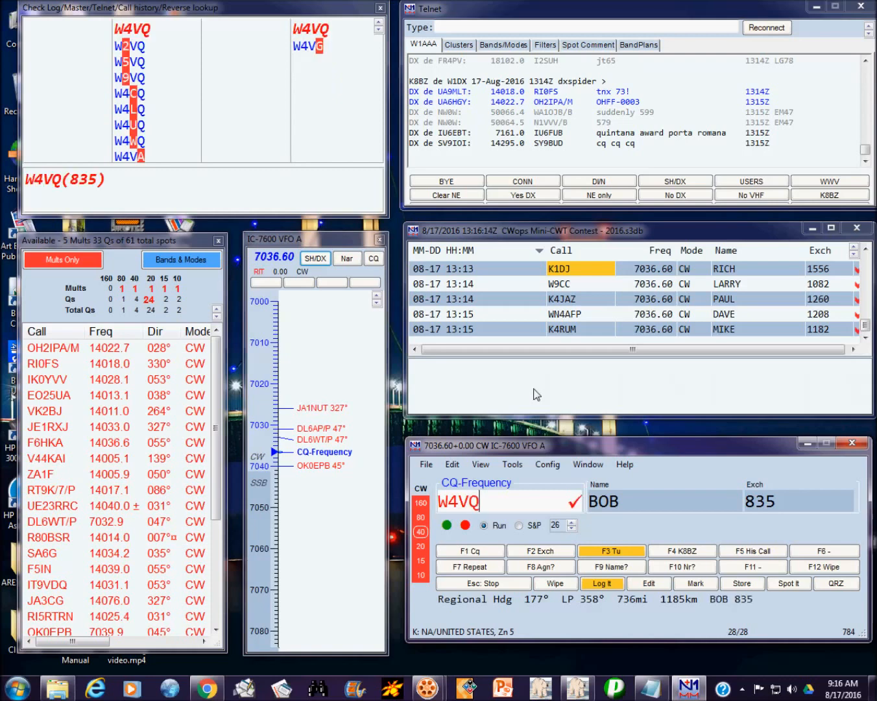
key(space)
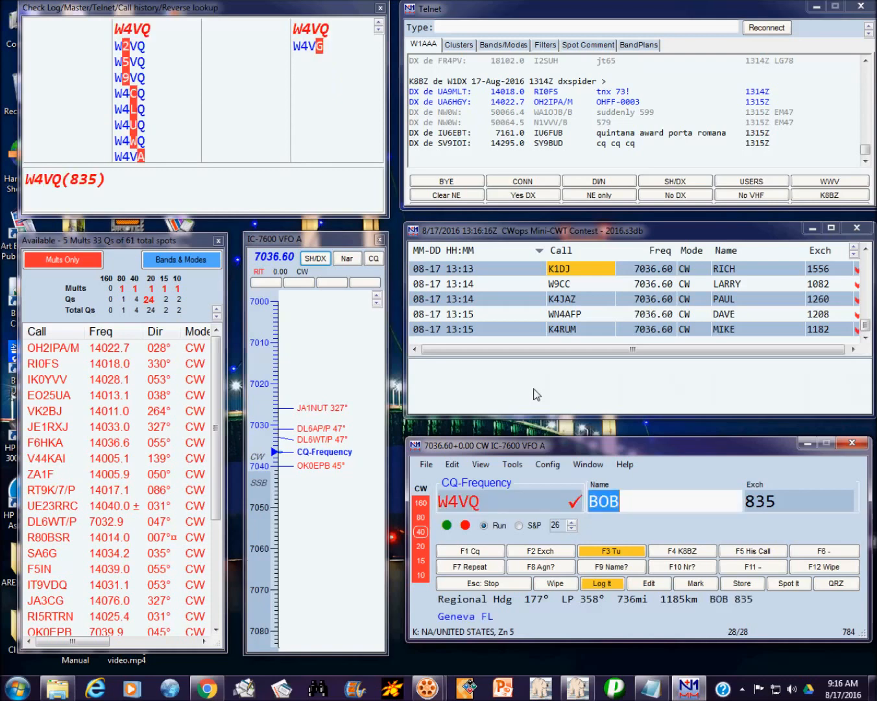
key(Return)
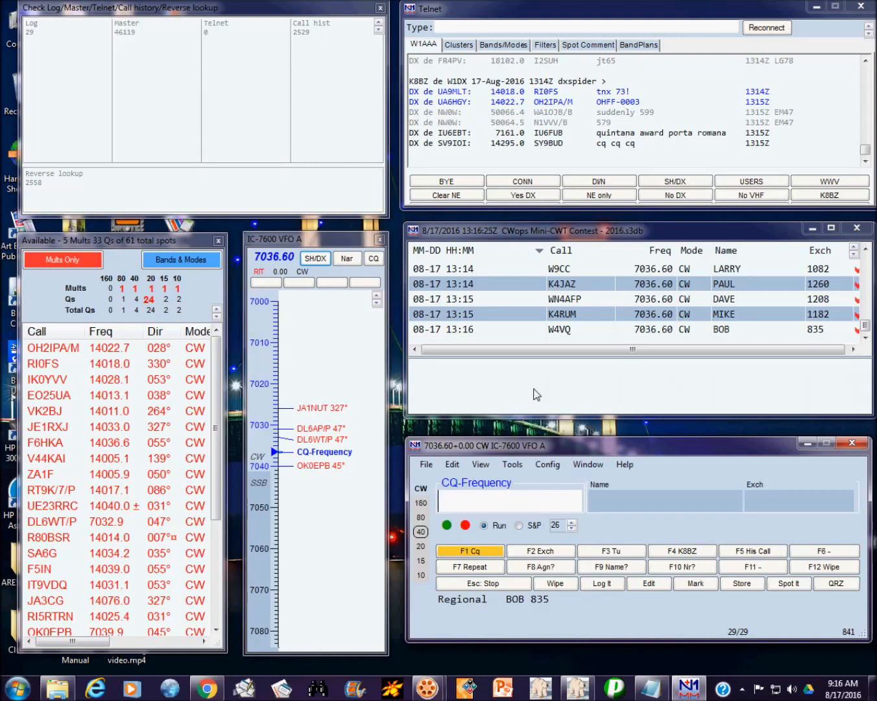
Step: Log W4KLY using the name and member number prefilled from call history
text(W4KLY)
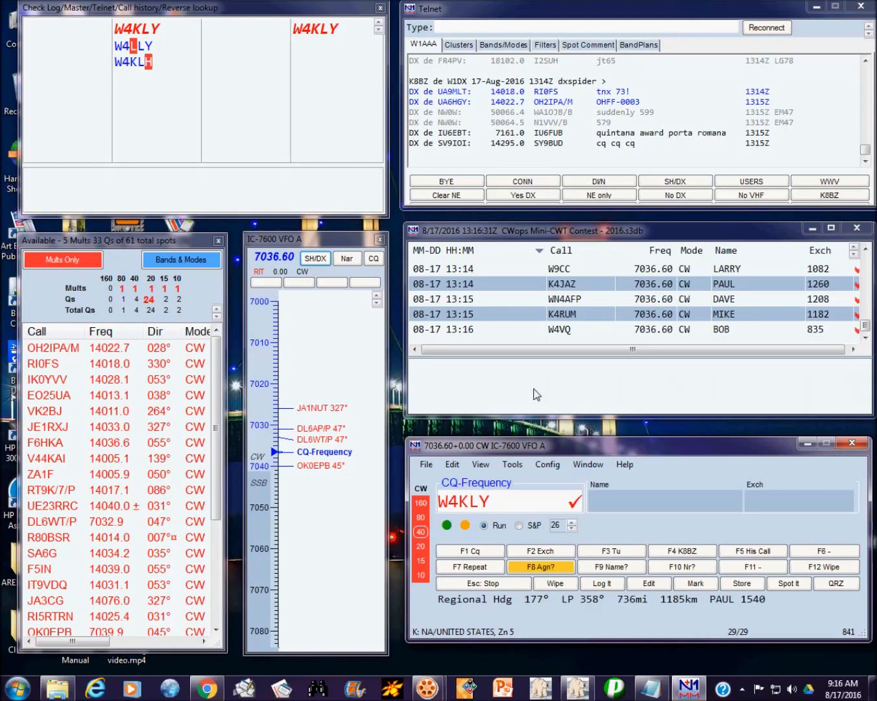
key(Return)
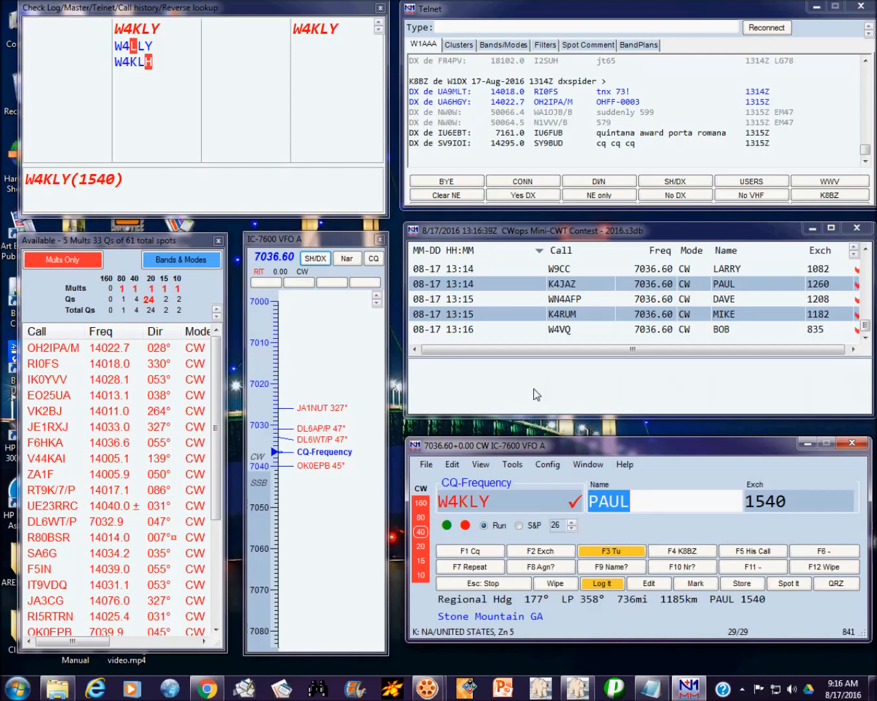
key(Tab)
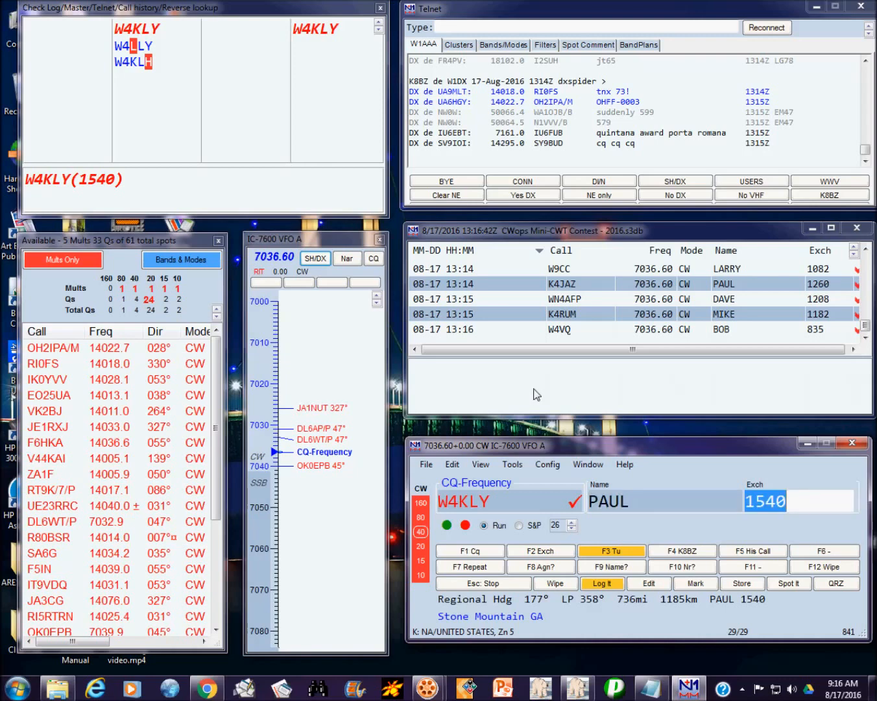
key(Return)
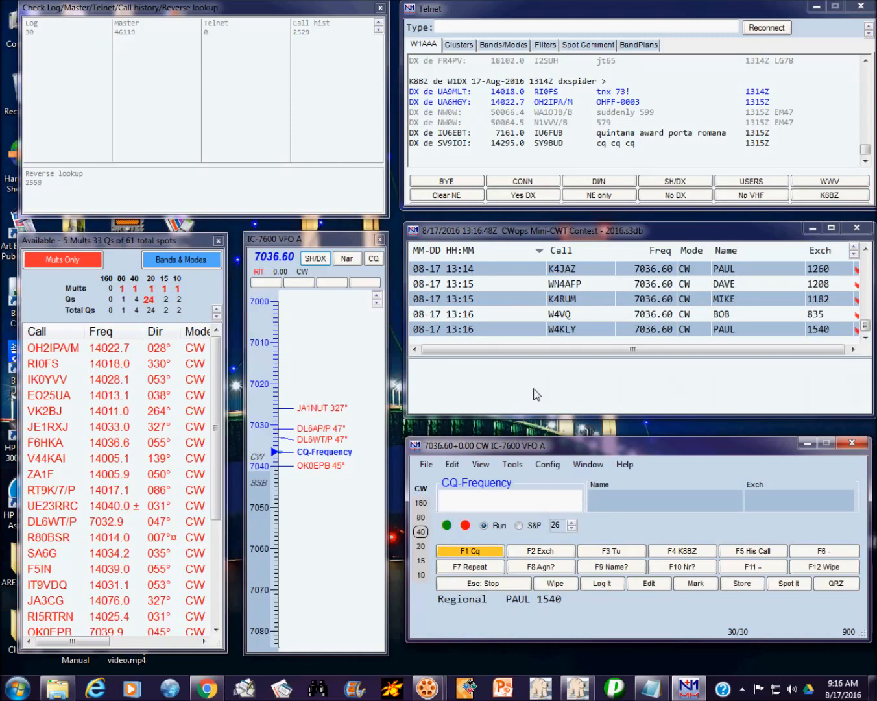
text(NB4DW)
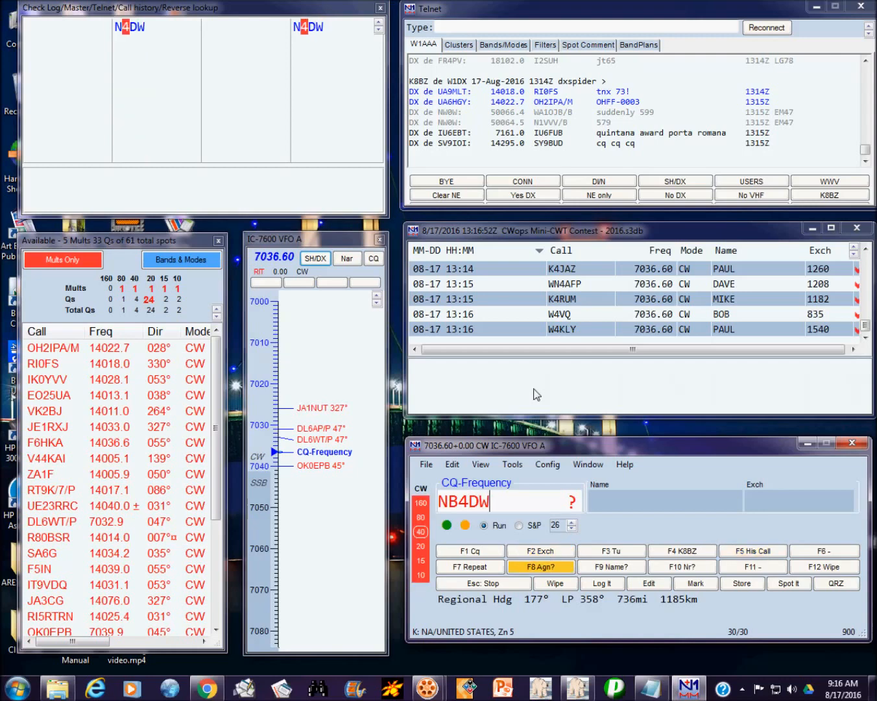
key(space)
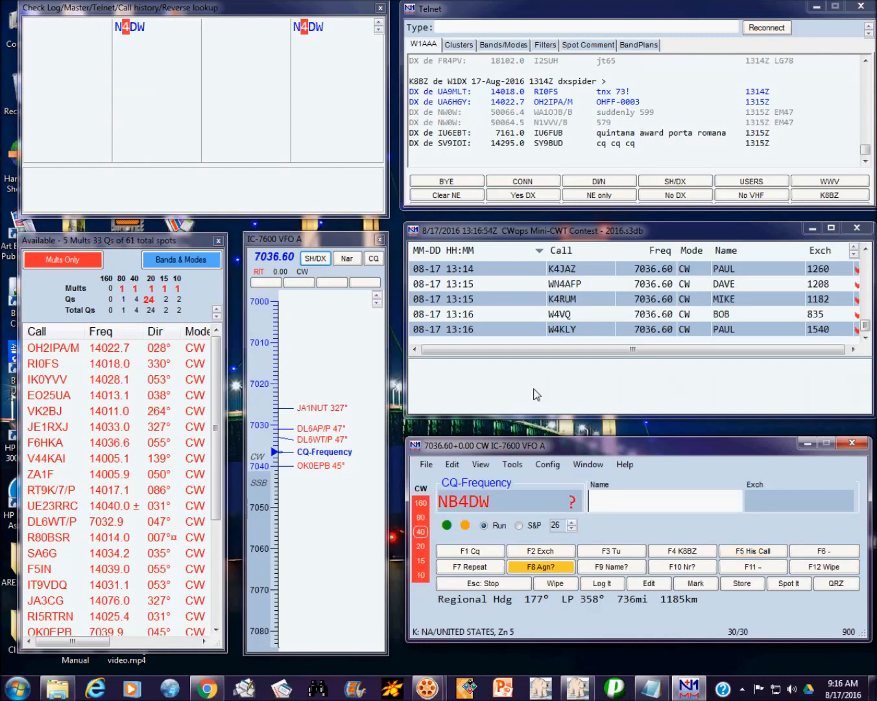
click(458, 498)
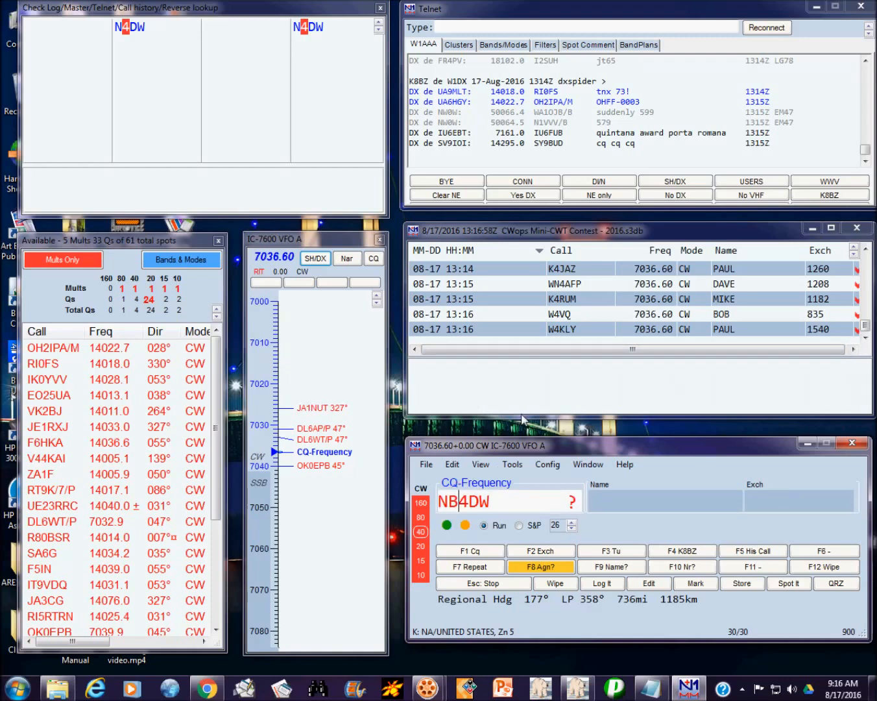
key(BackSpace)
key(space)
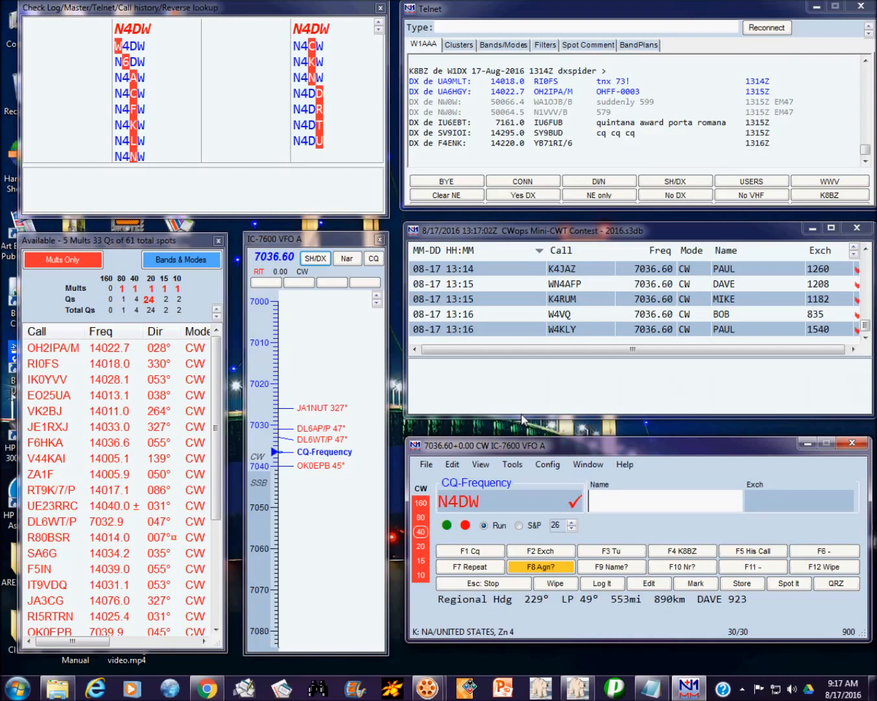
text(DAVE)
key(space)
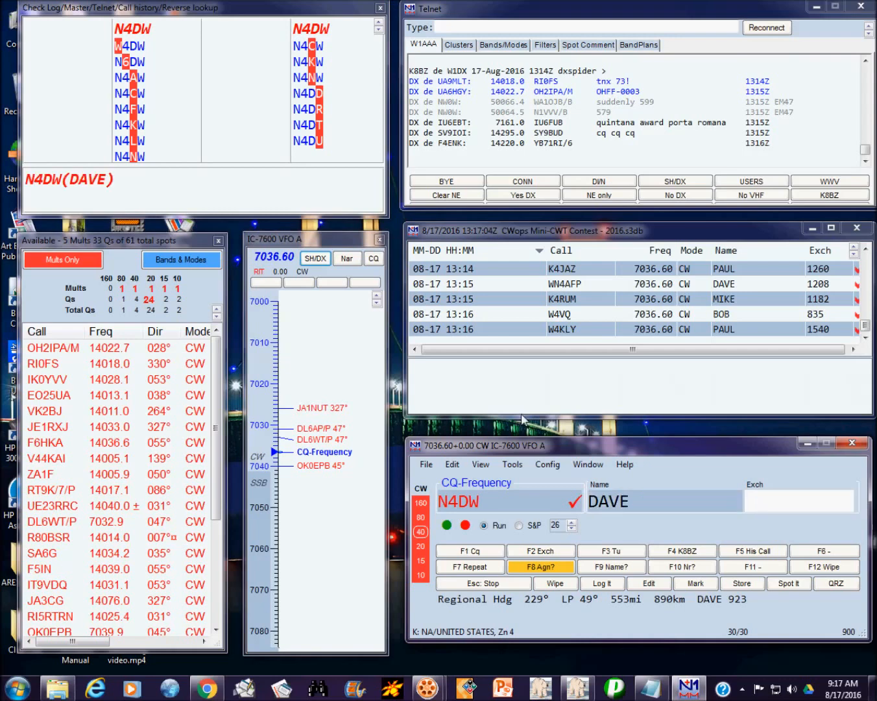
text(923)
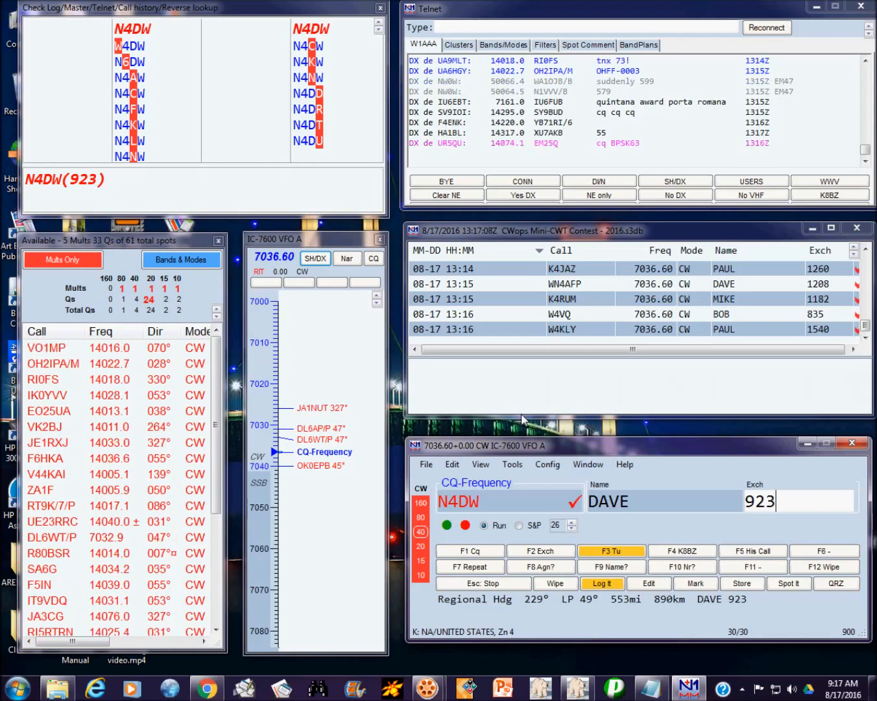
key(space)
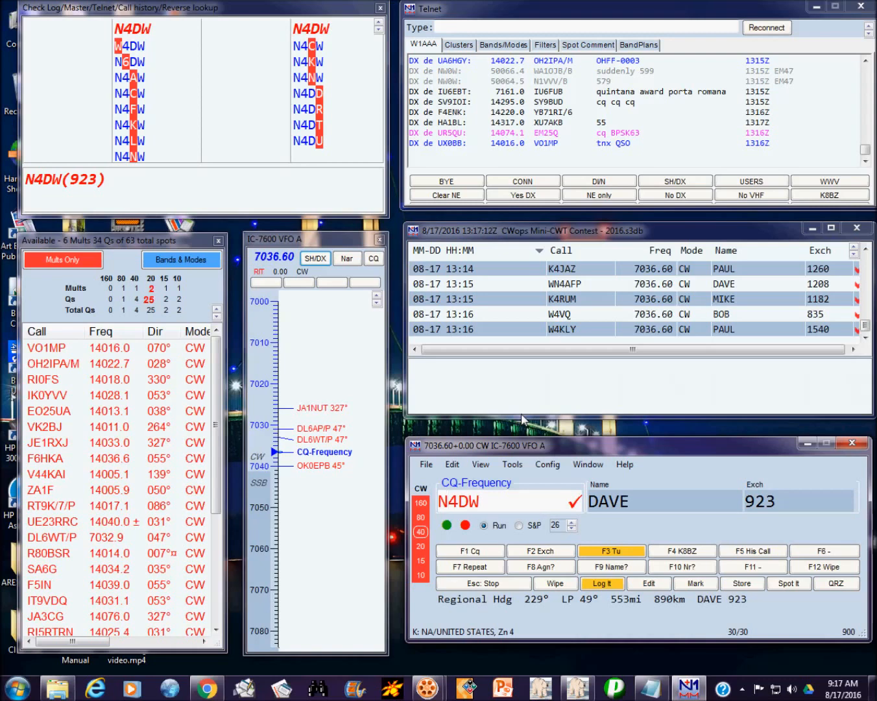
key(Return)
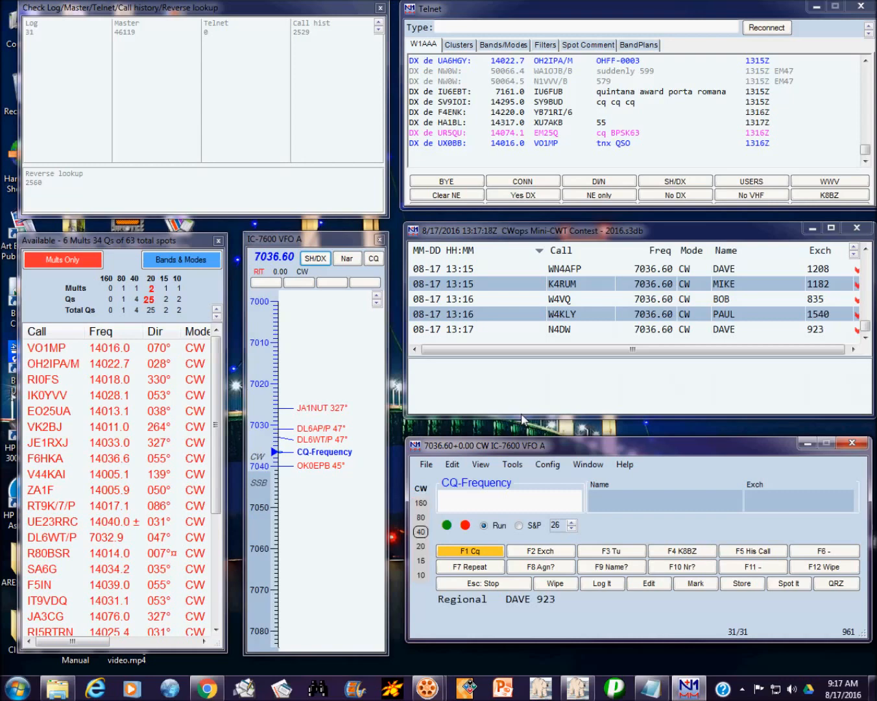
text(VE3)
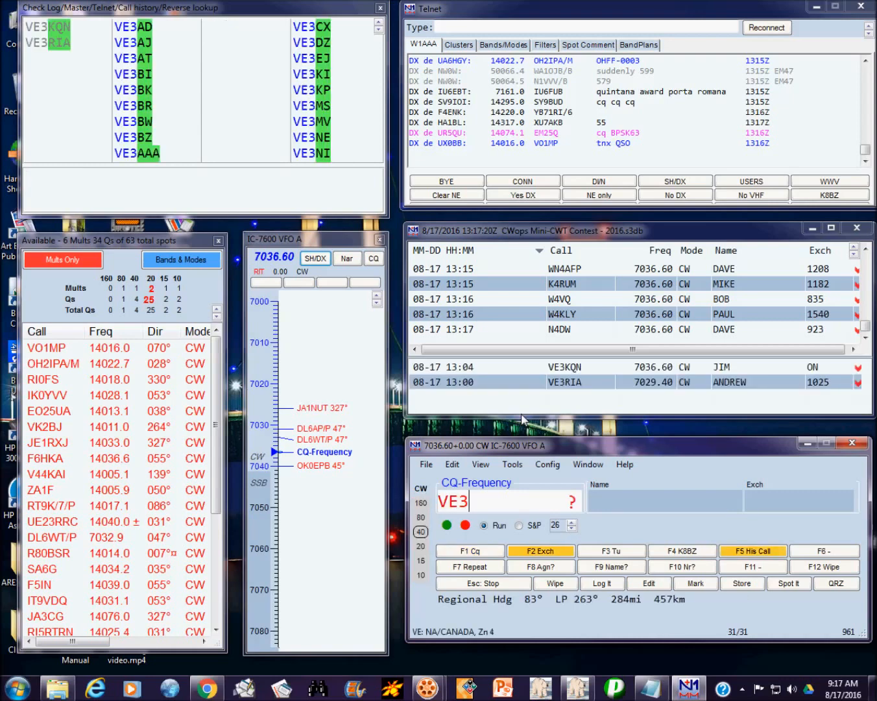
text(KI)
key(F8)
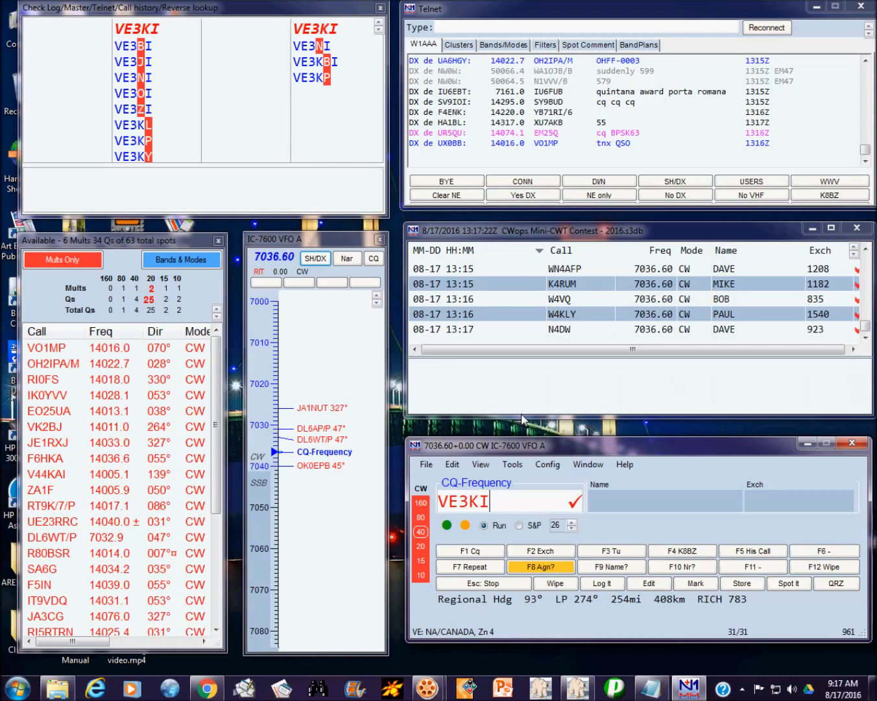
key(Return)
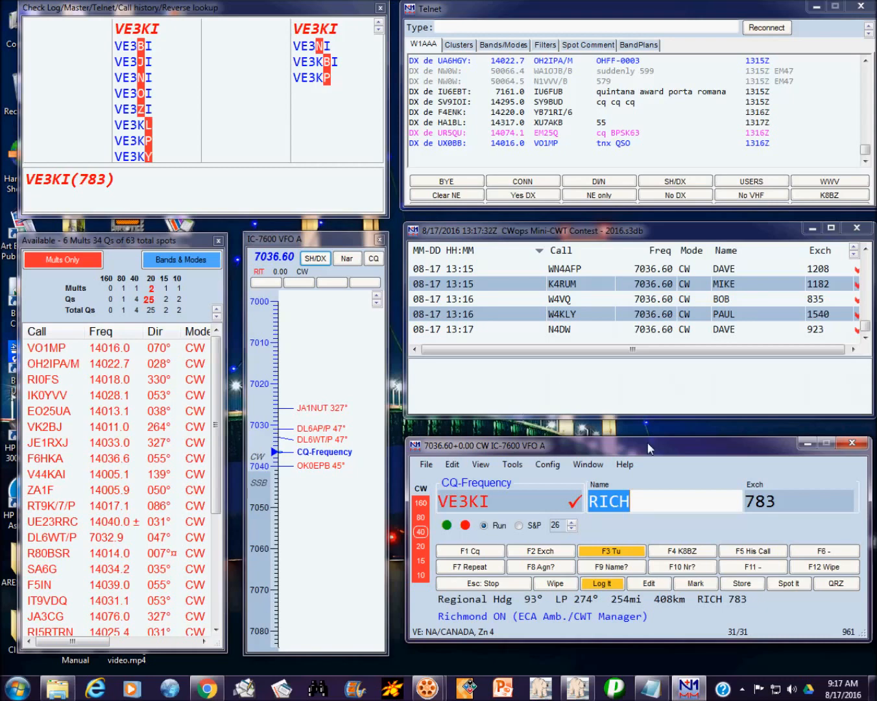
key(Return)
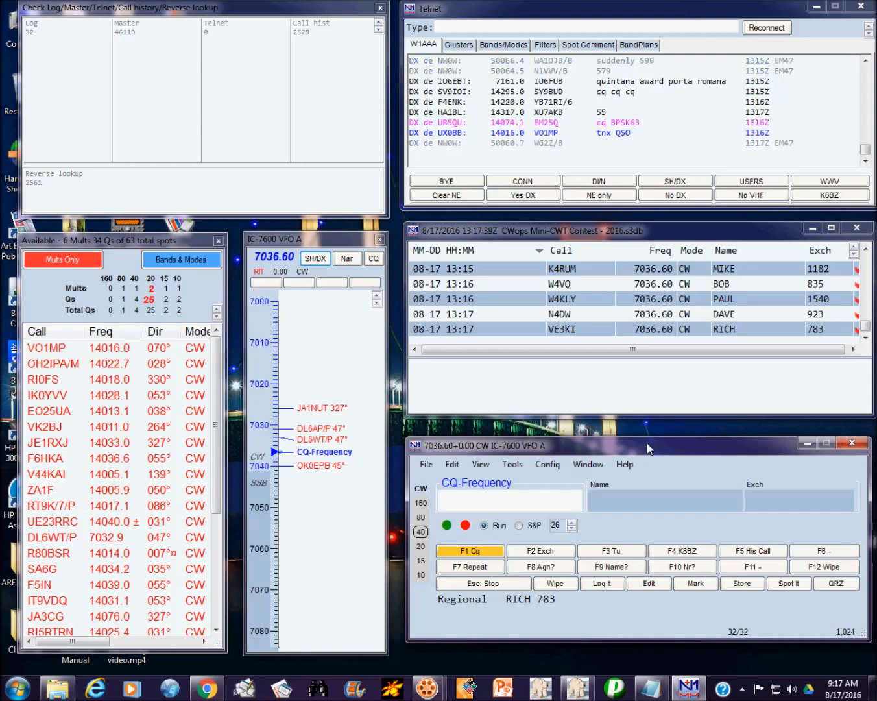
text(M5L)
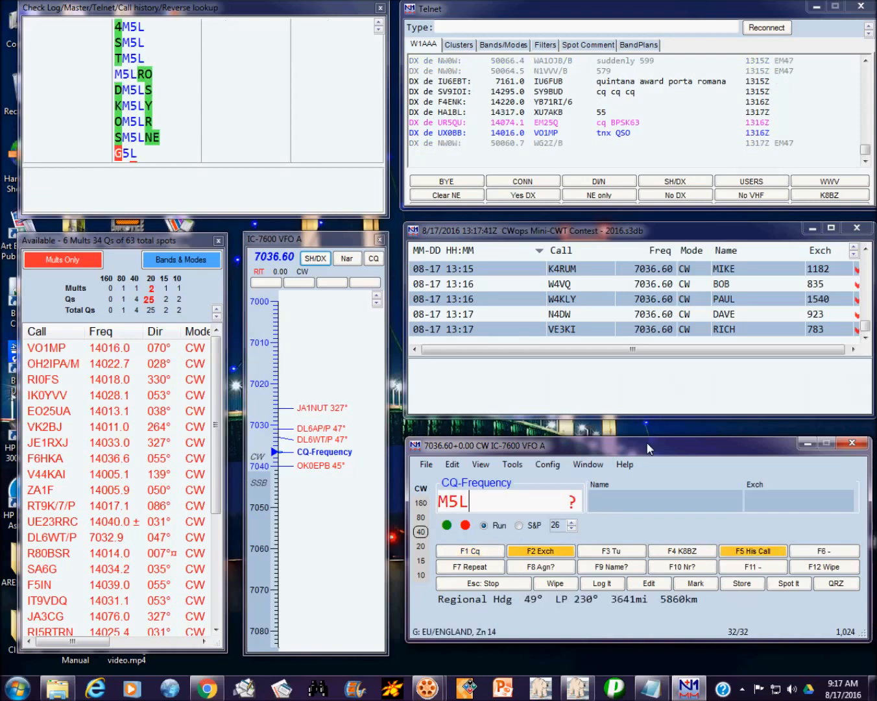
key(BackSpace)
key(BackSpace)
key(BackSpace)
text(W5)
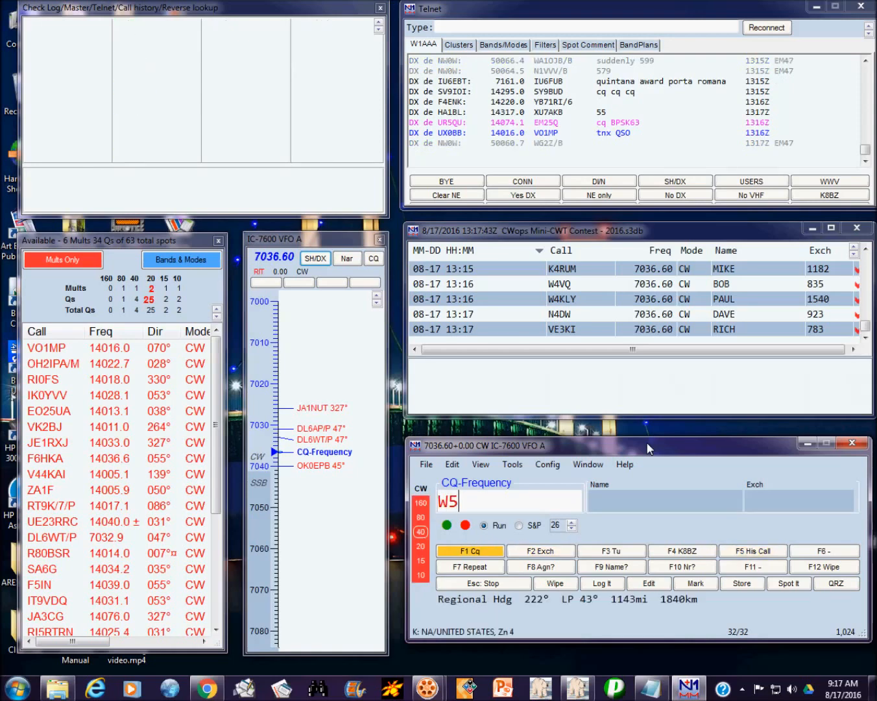
text(LA)
key(Return)
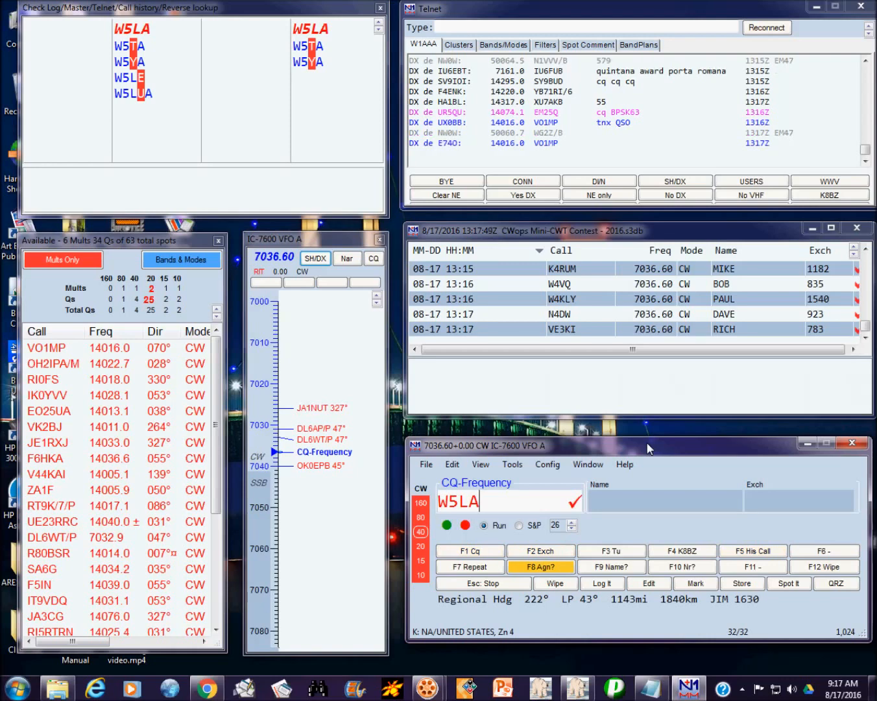
key(space)
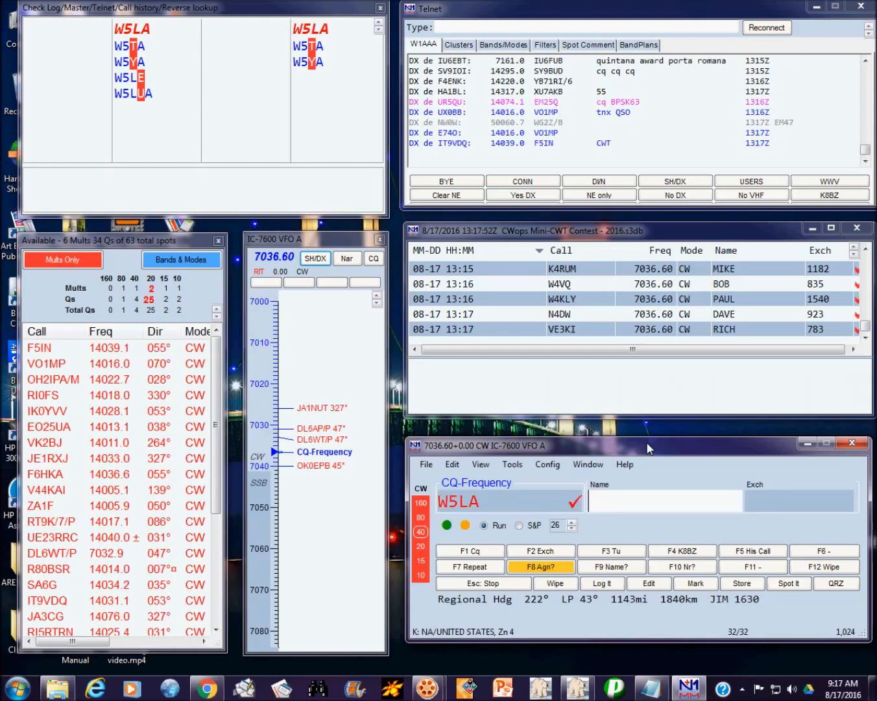
text(JIM)
key(space)
text(16)
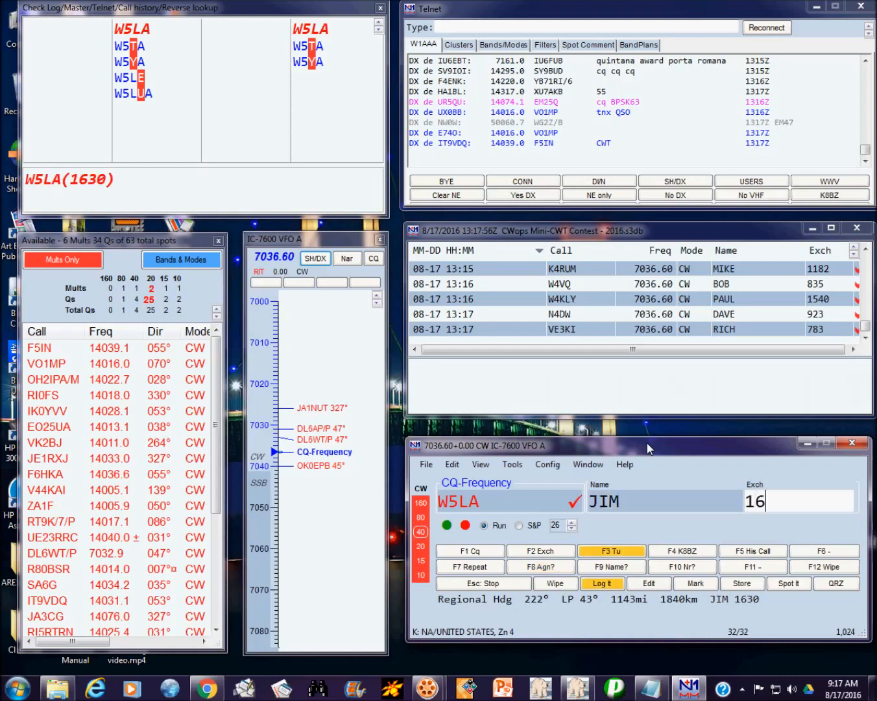
text(4)
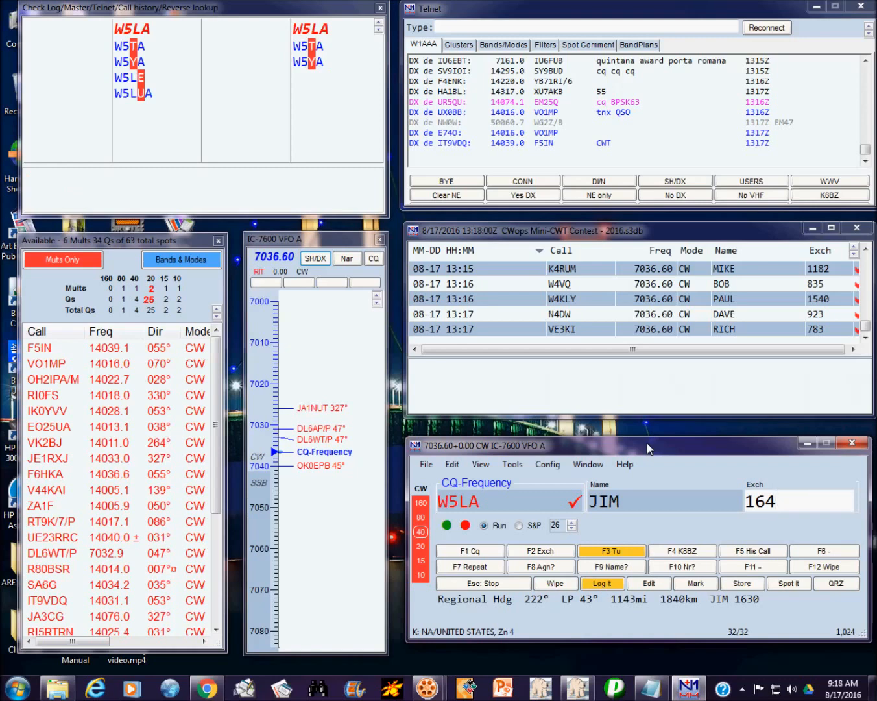
key(BackSpace)
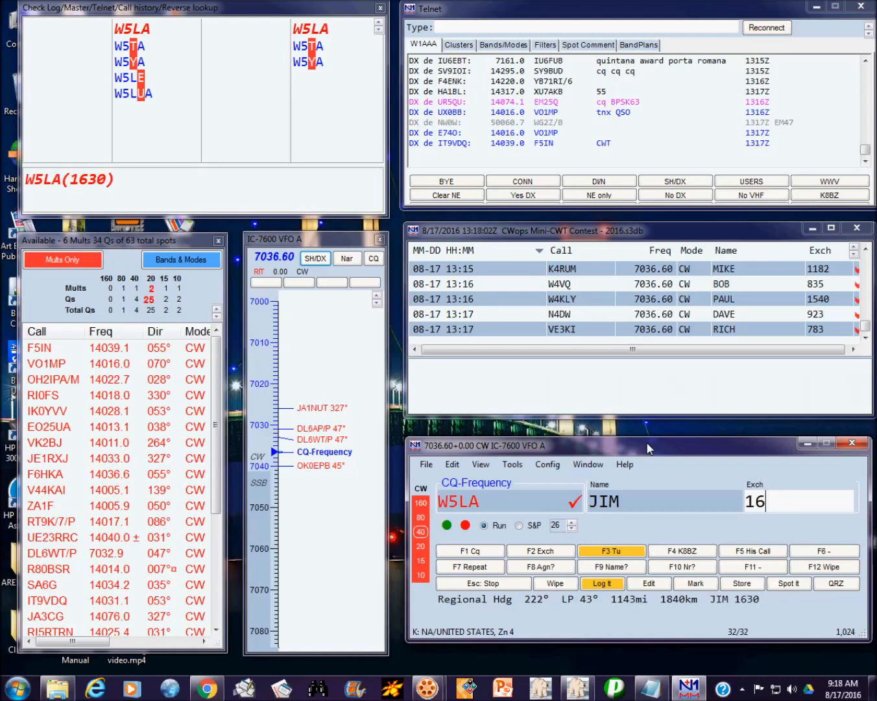
text(30)
key(Return)
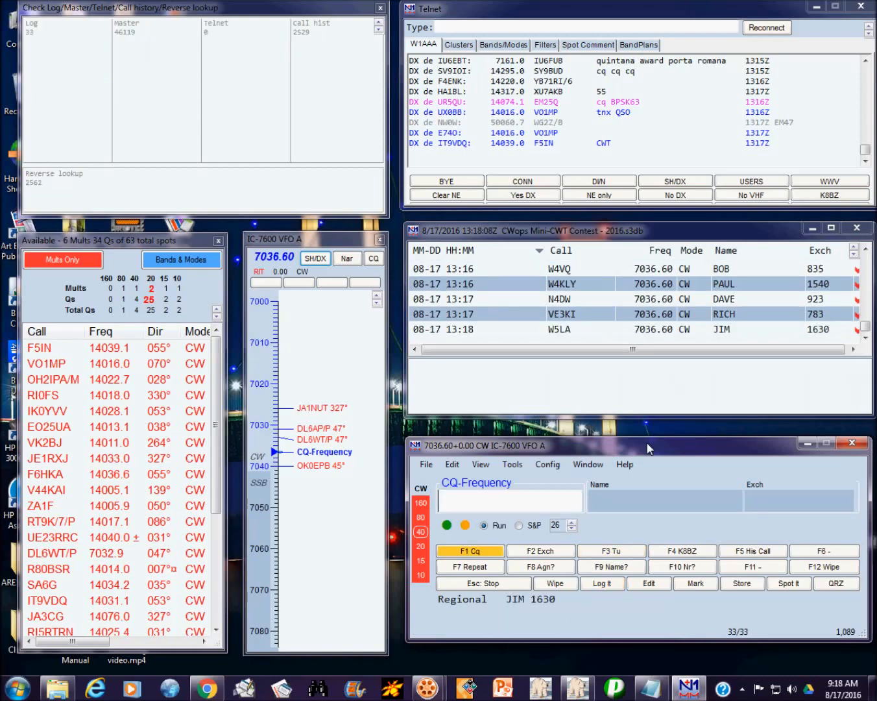
Step: Log K0TC with name RON and exchange 1421, then resume calling CQ
text(K0TC)
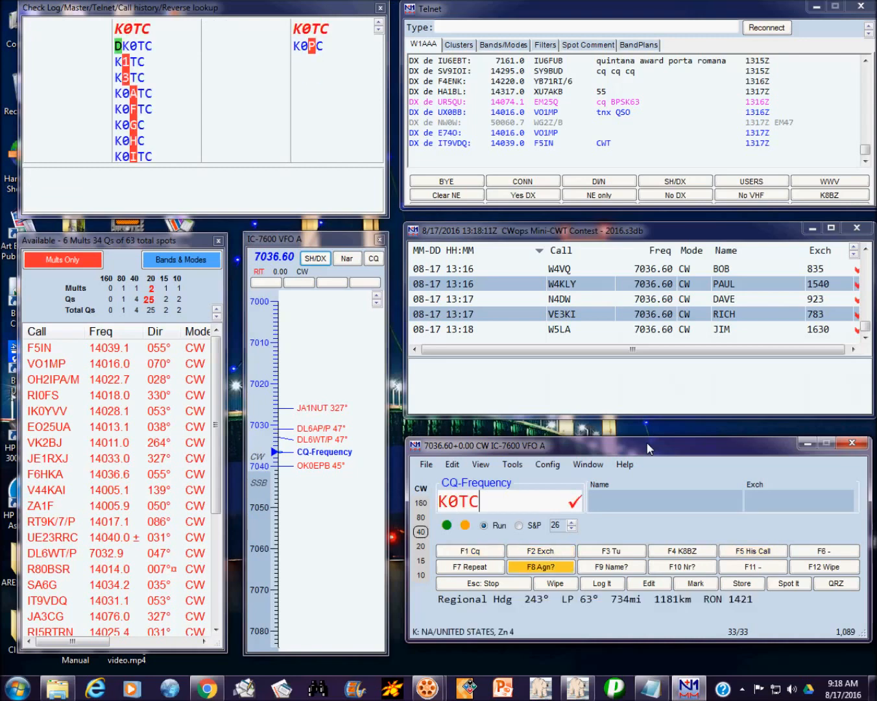
key(Return)
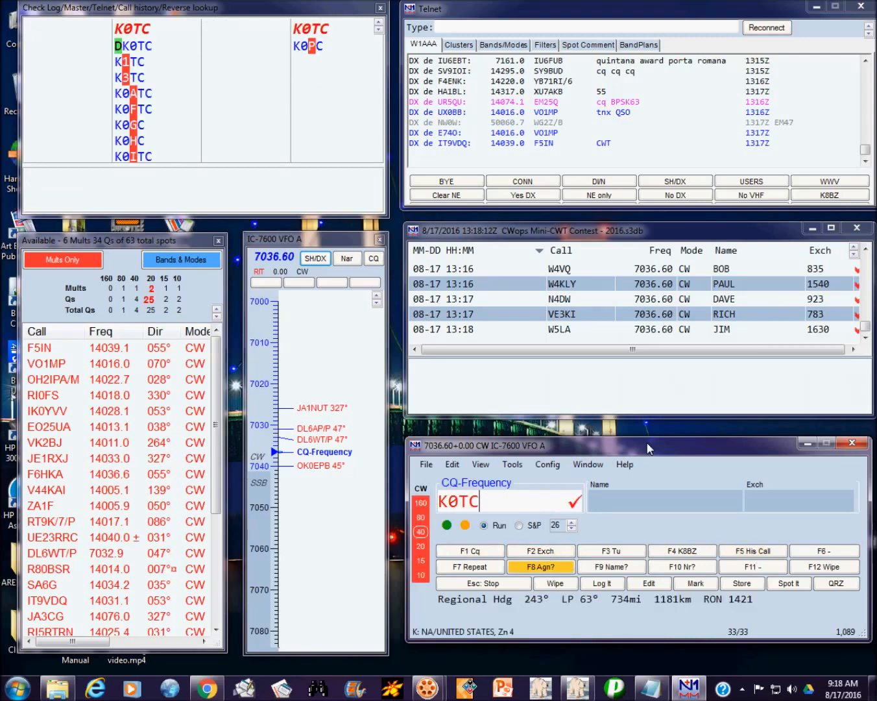
key(space)
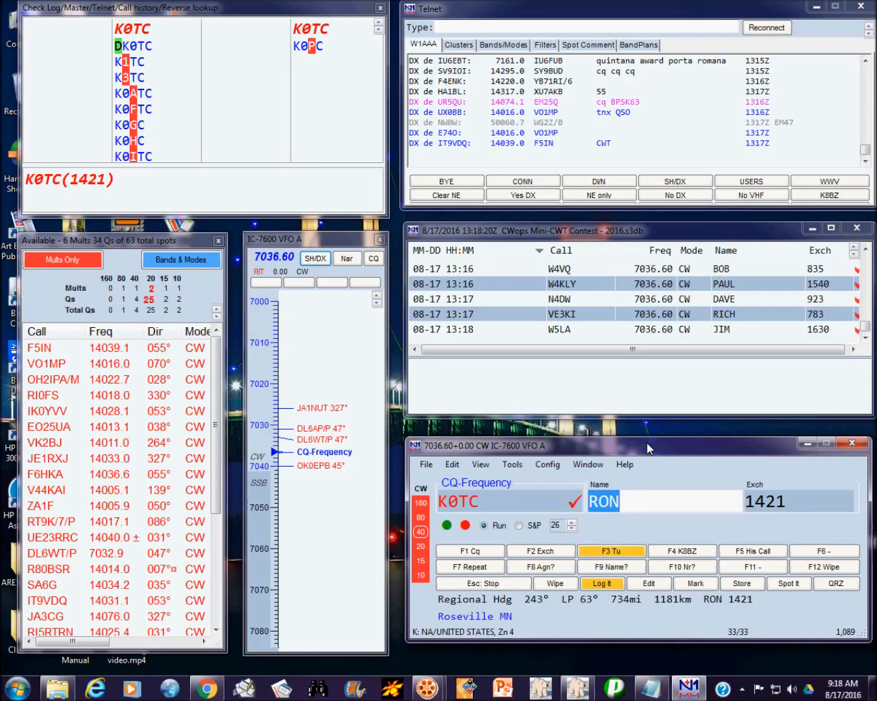
key(space)
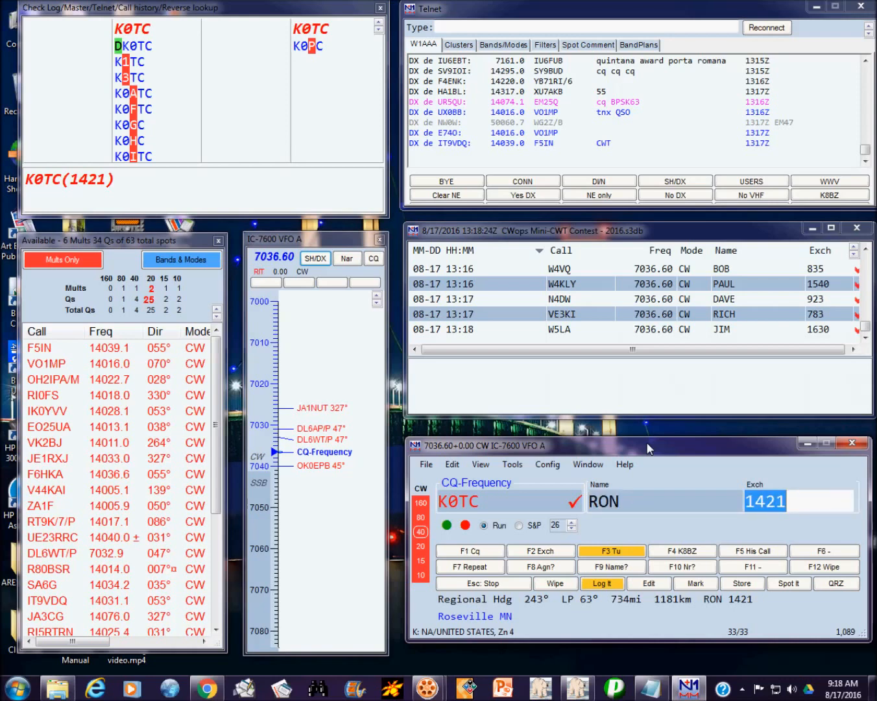
key(Return)
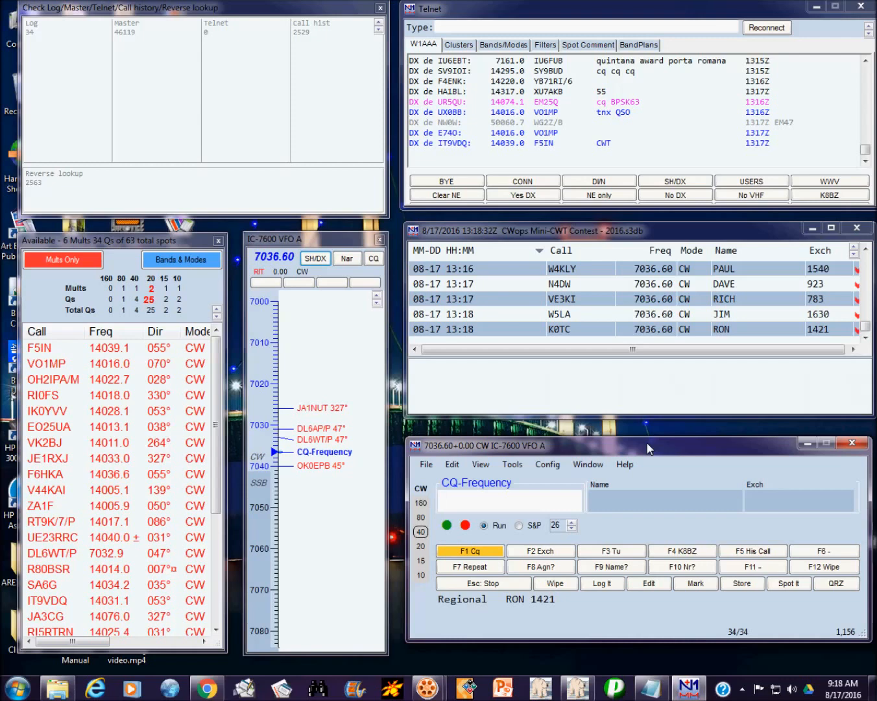
key(ctrl+r)
text(W2)
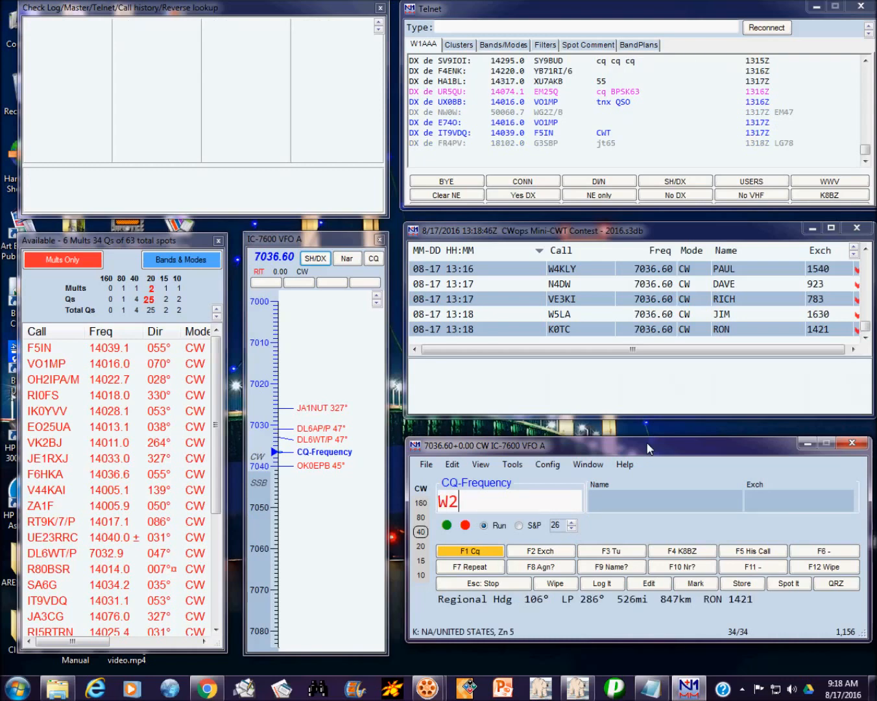
text(GN)
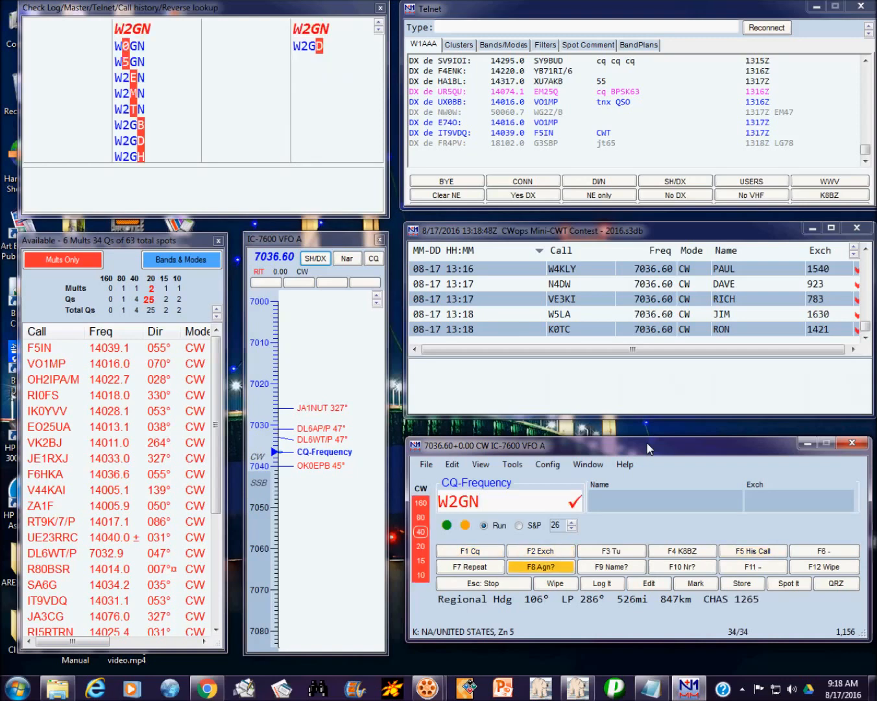
key(Return)
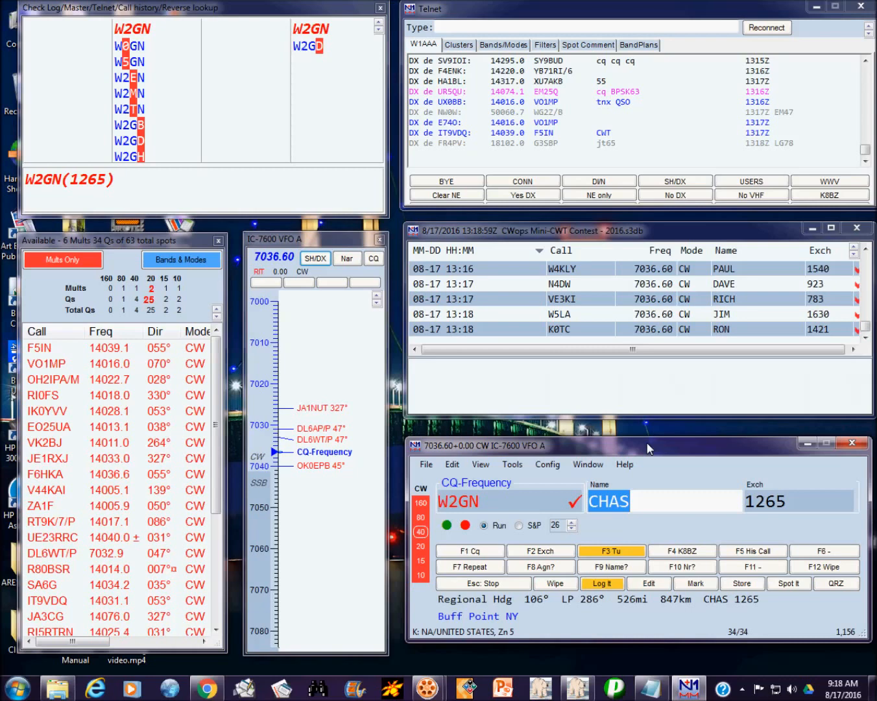
key(Return)
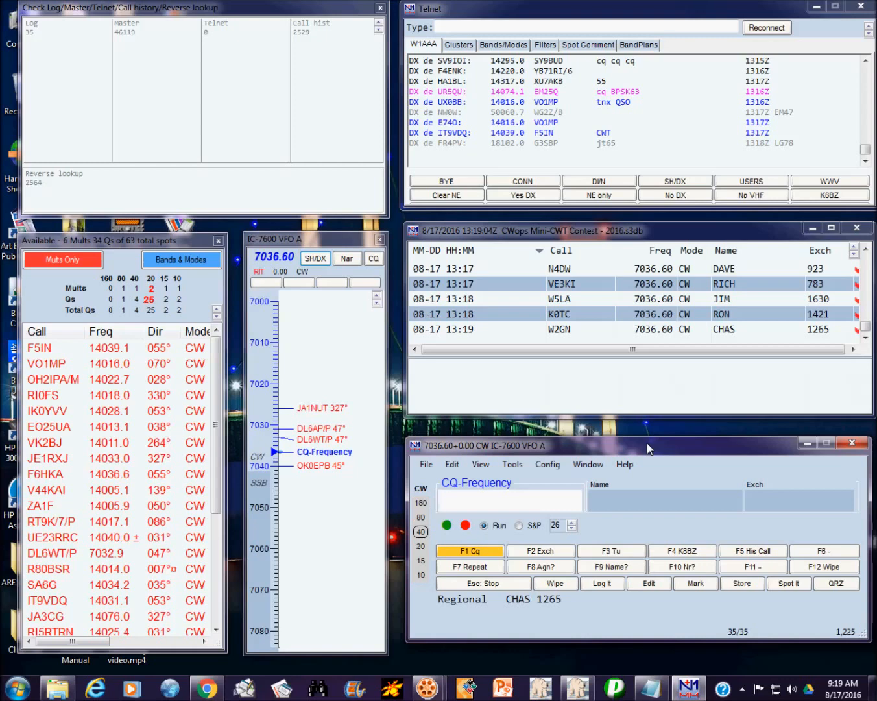
text(K1DW)
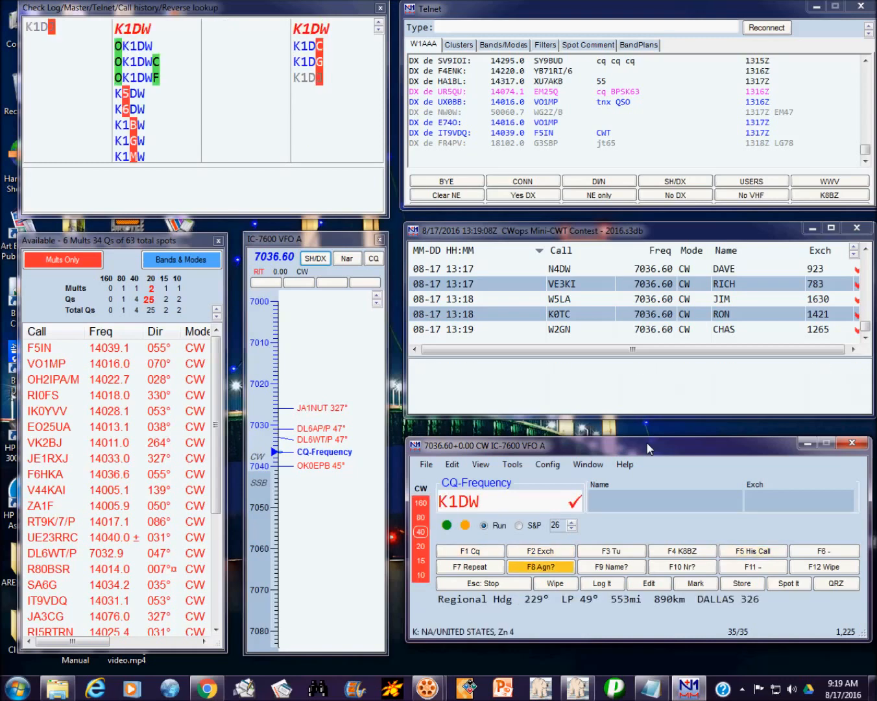
key(space)
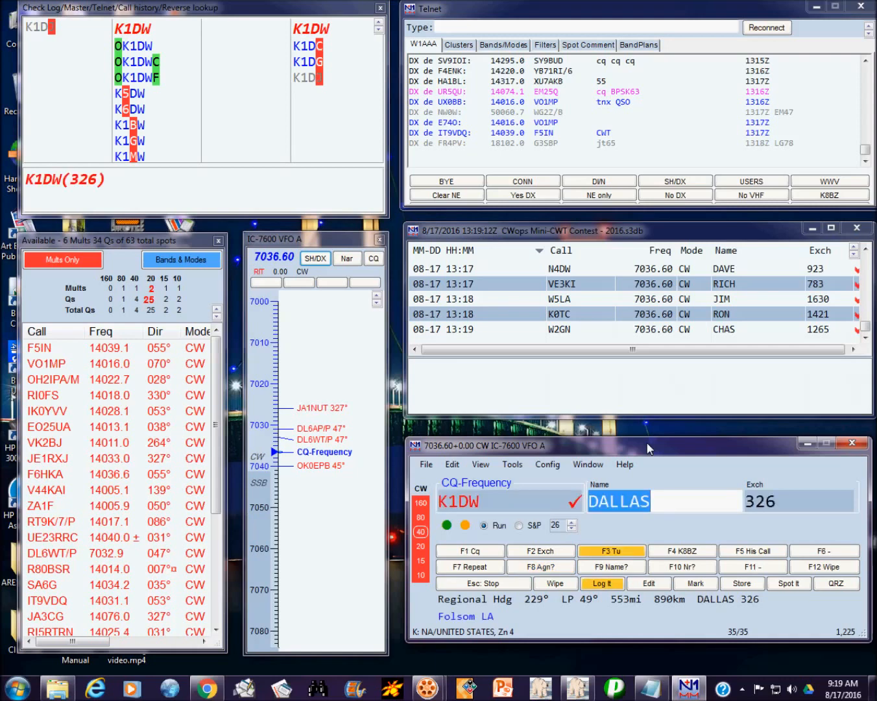
click(553, 525)
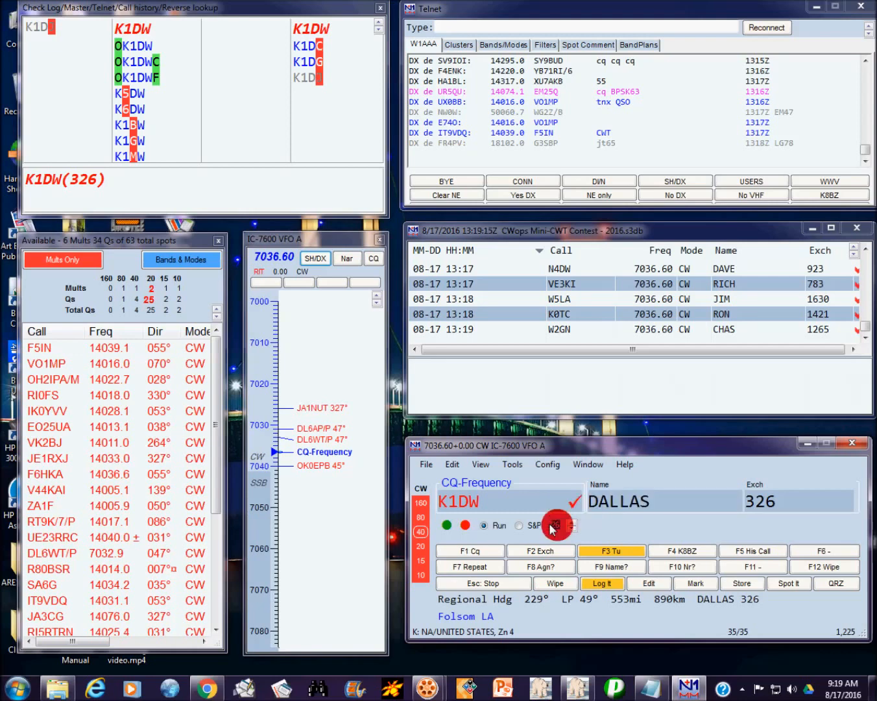
click(674, 498)
double_click(674, 499)
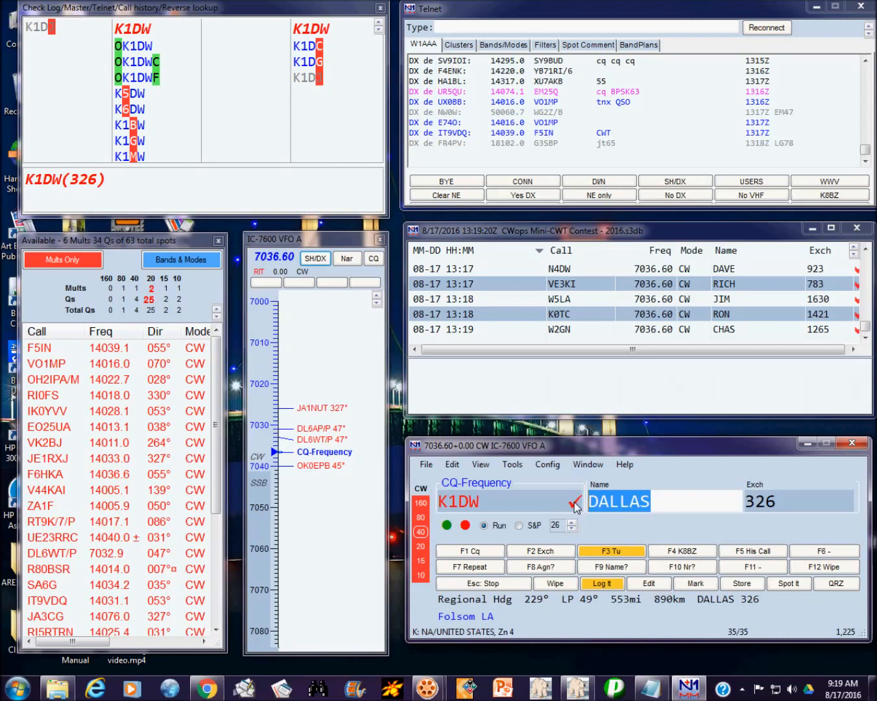
key(Return)
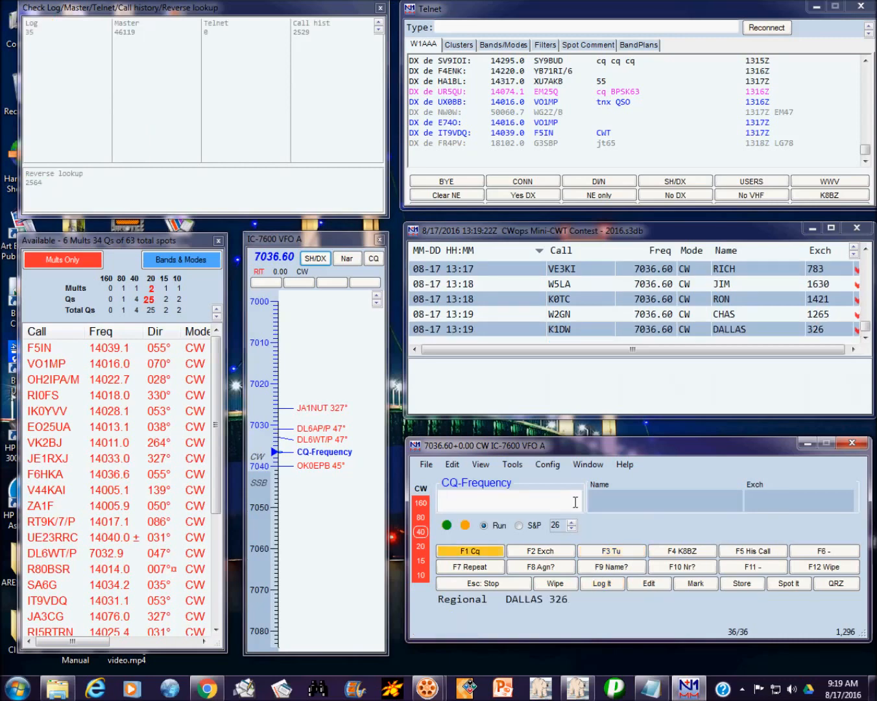
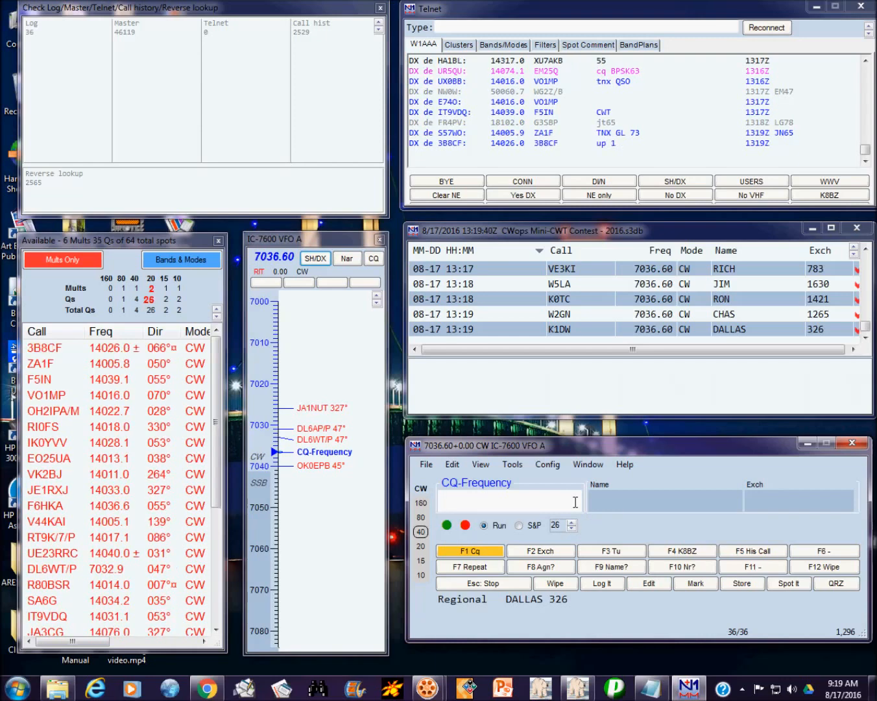
Step: Log N4DT with the filled-in name and exchange
text(N)
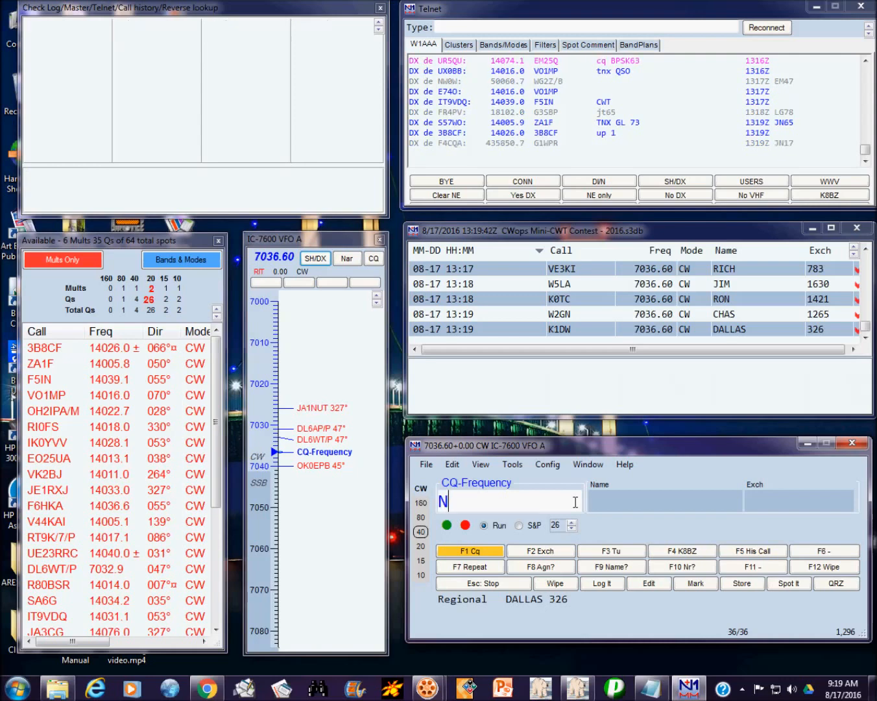
text(4DT)
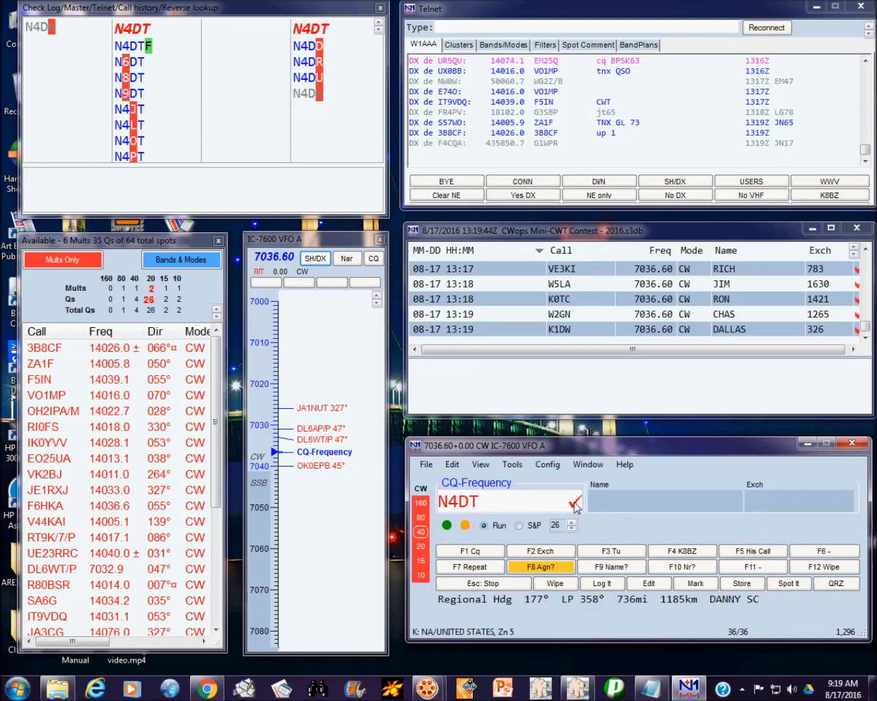
key(Return)
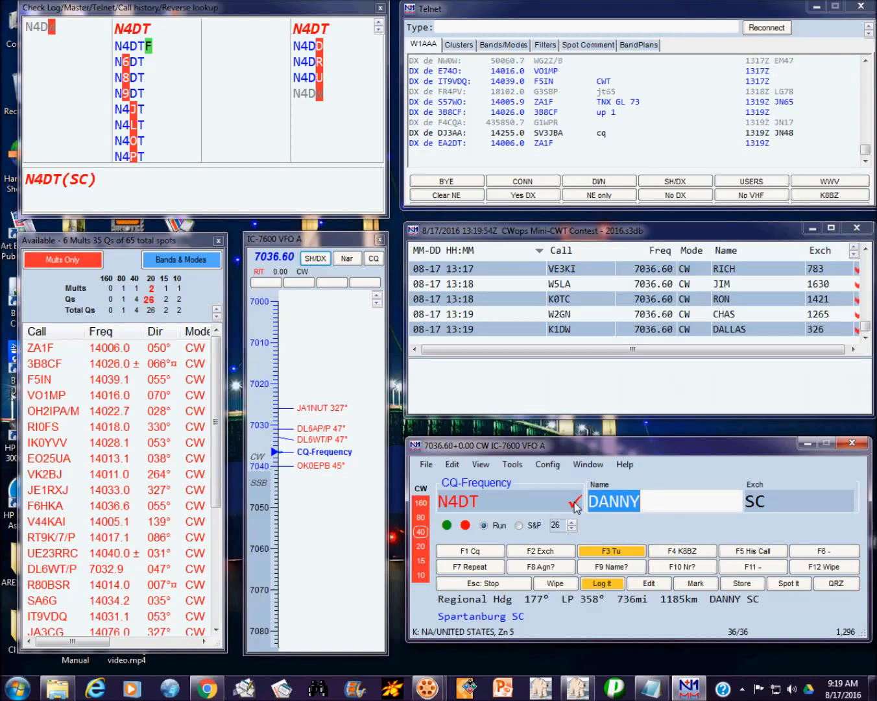
key(Tab)
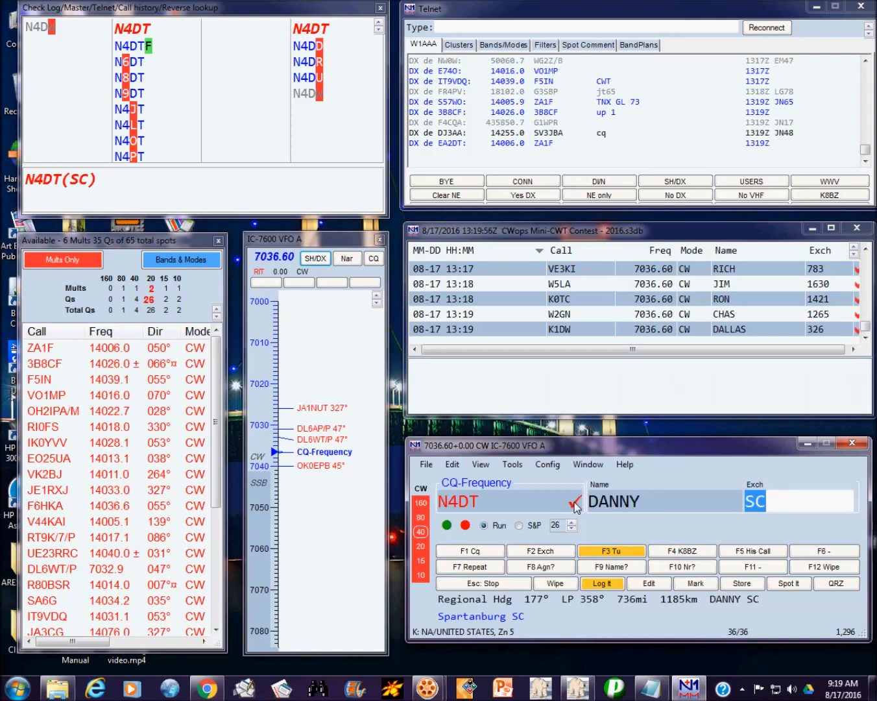
key(Return)
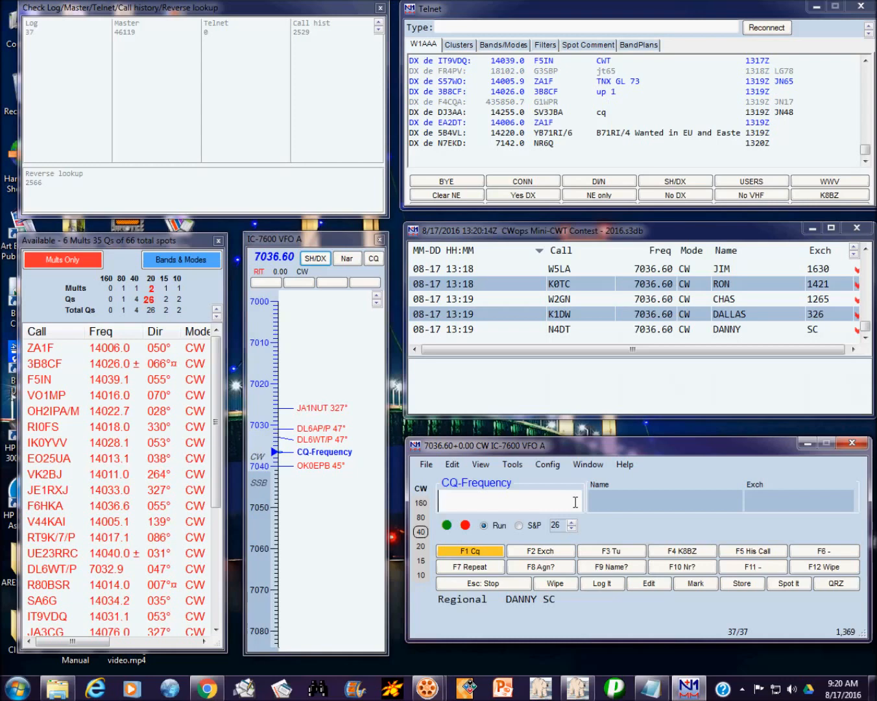
text(KI4M)
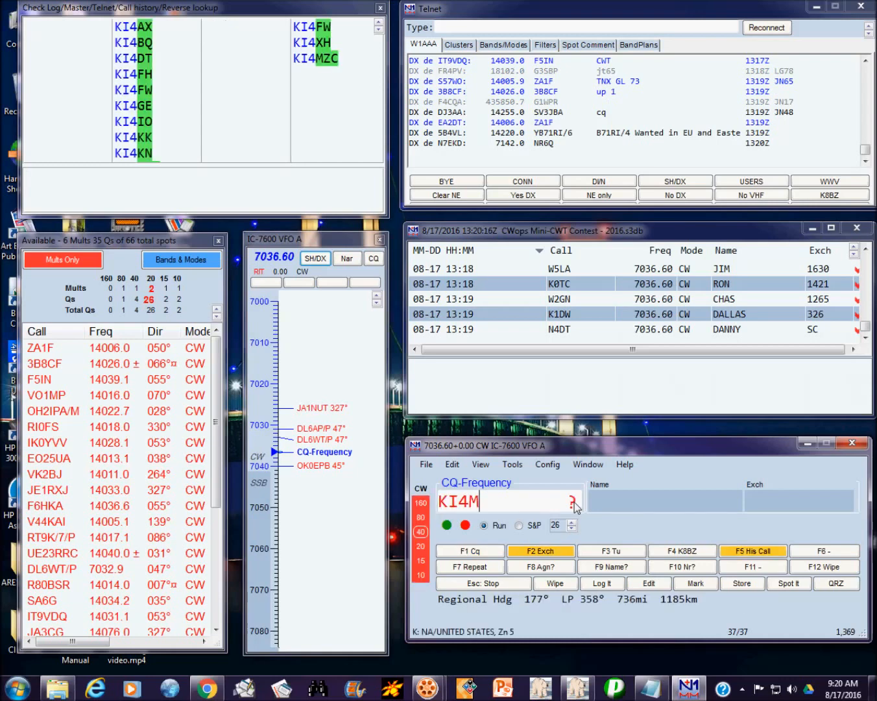
text(ZC)
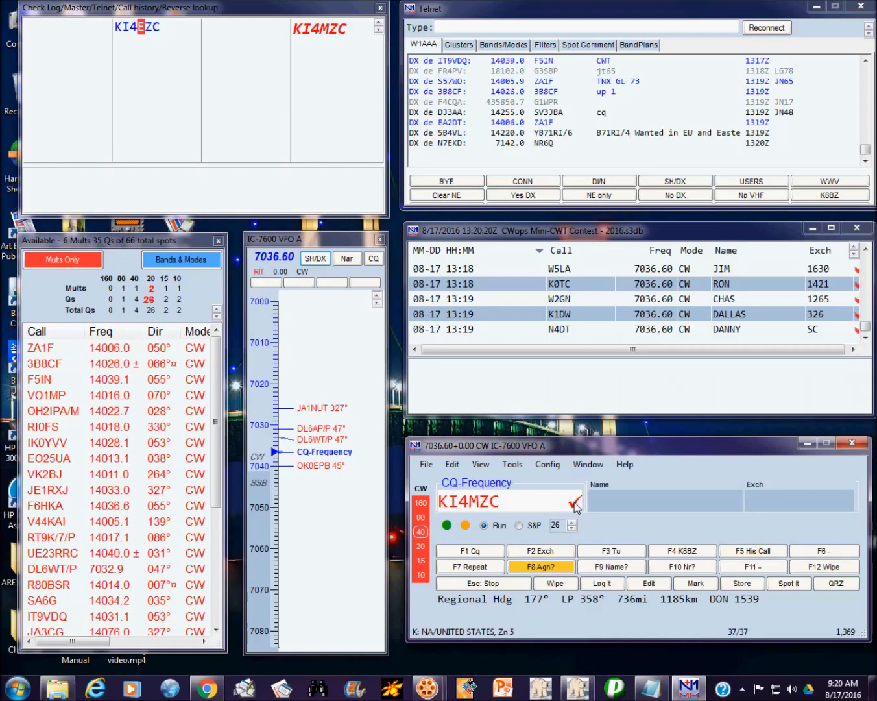
key(Return)
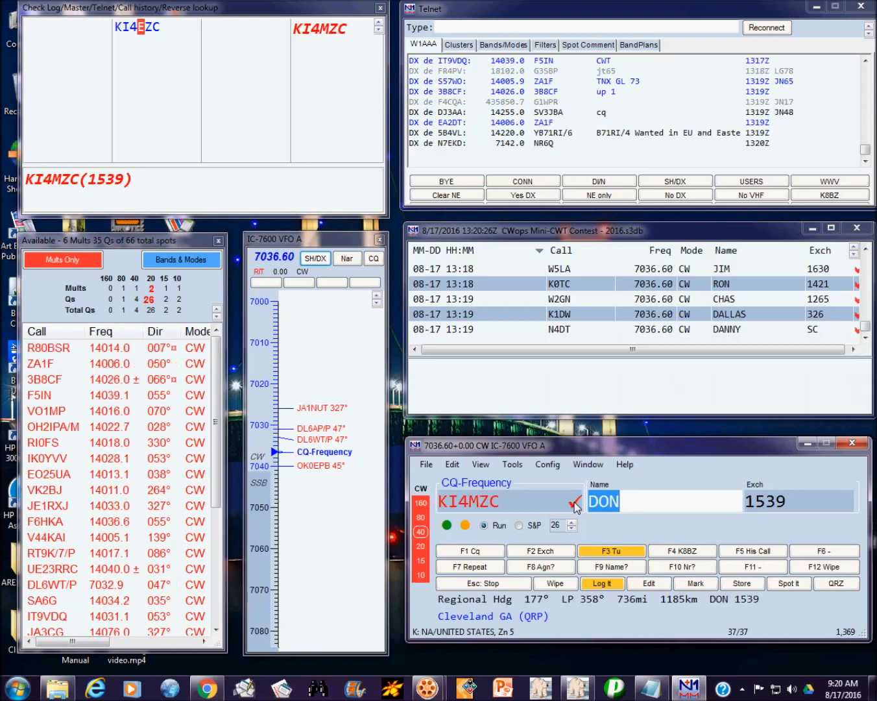
click(531, 617)
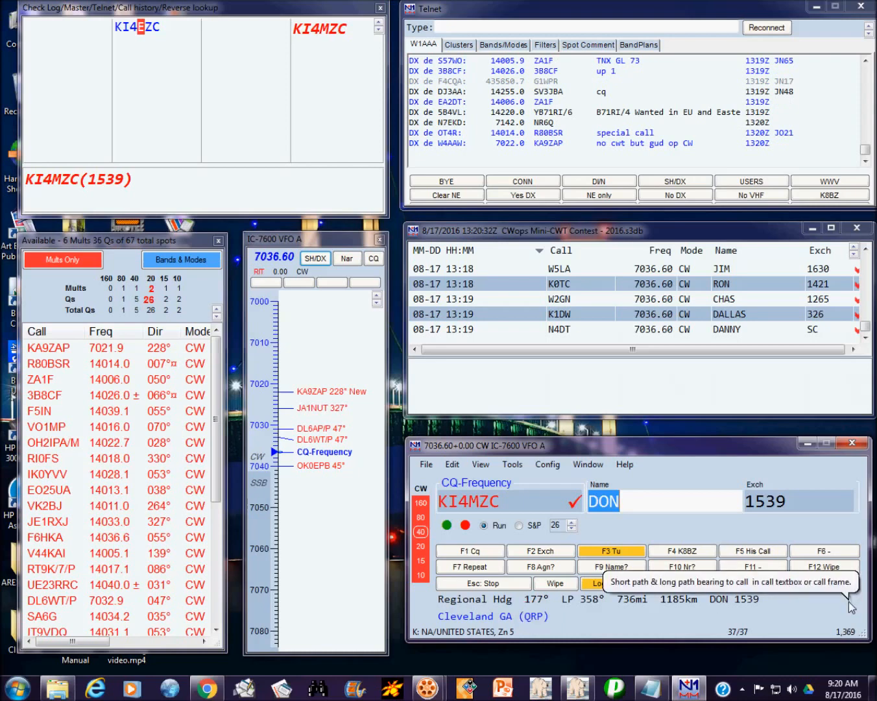
key(Return)
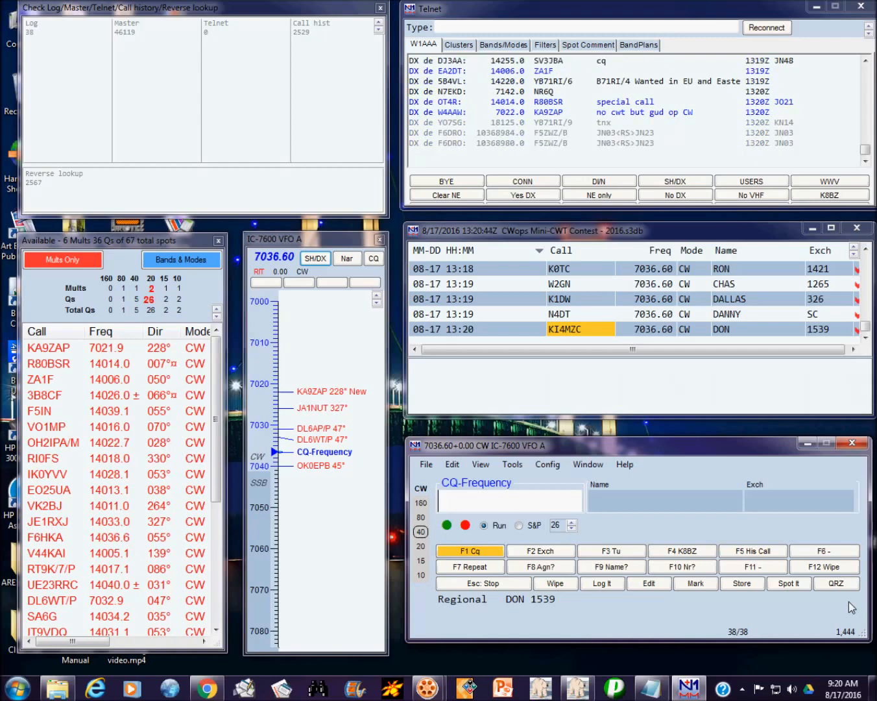
text(K1)
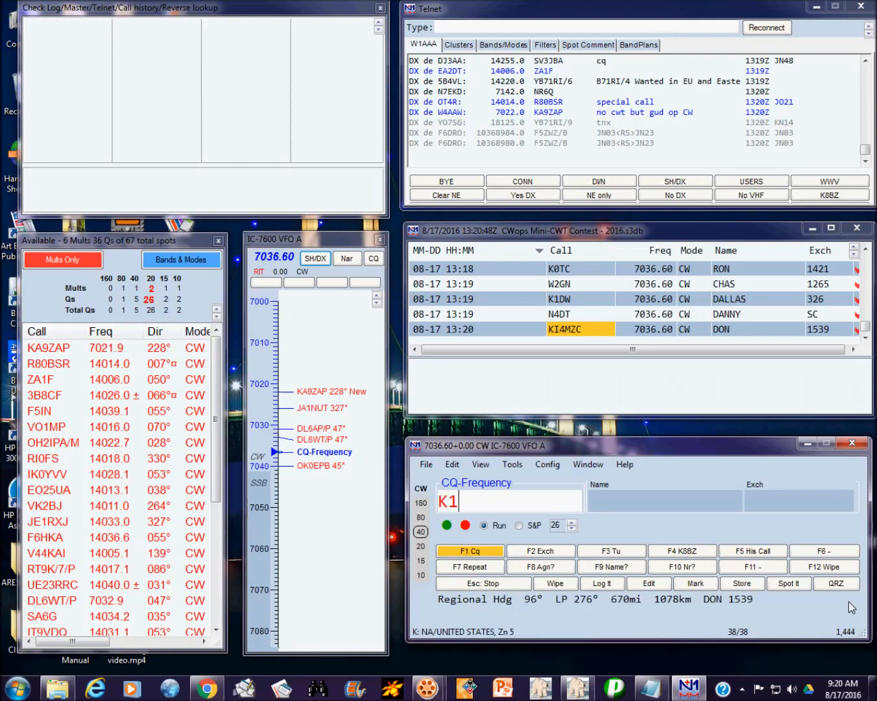
text(GU/4)
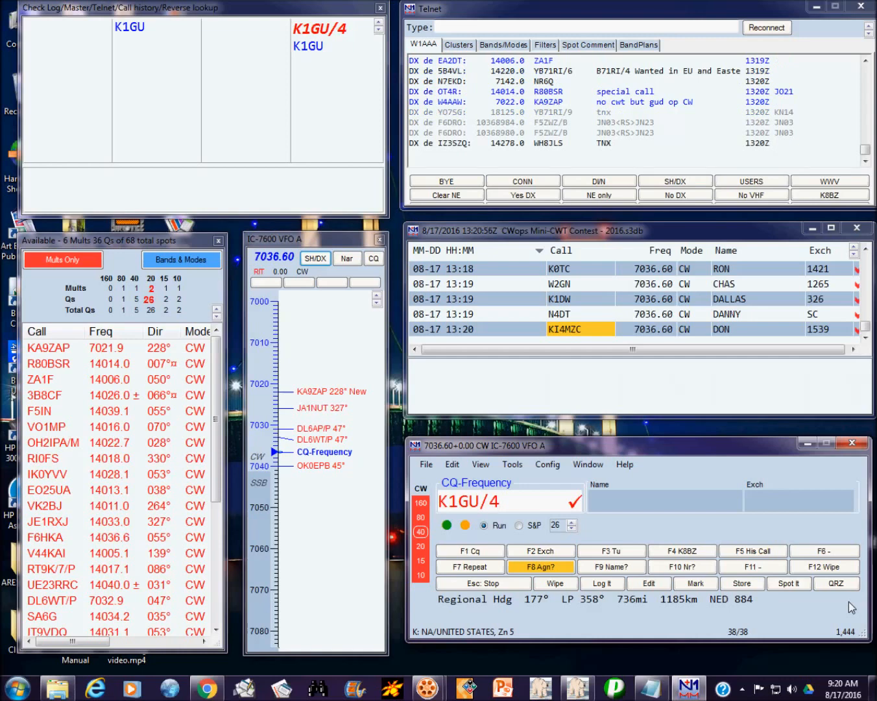
key(Return)
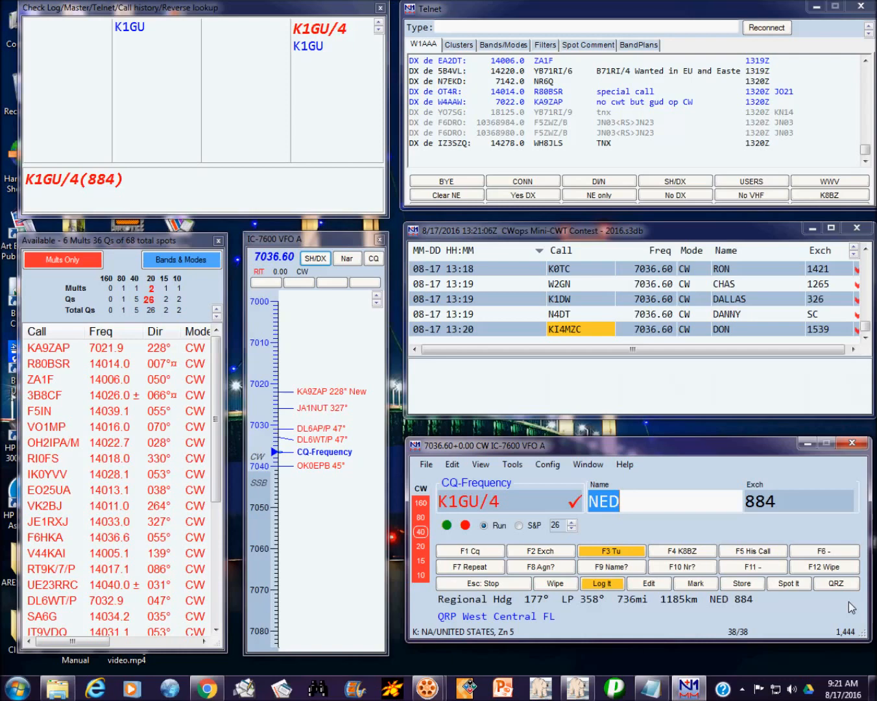
key(Return)
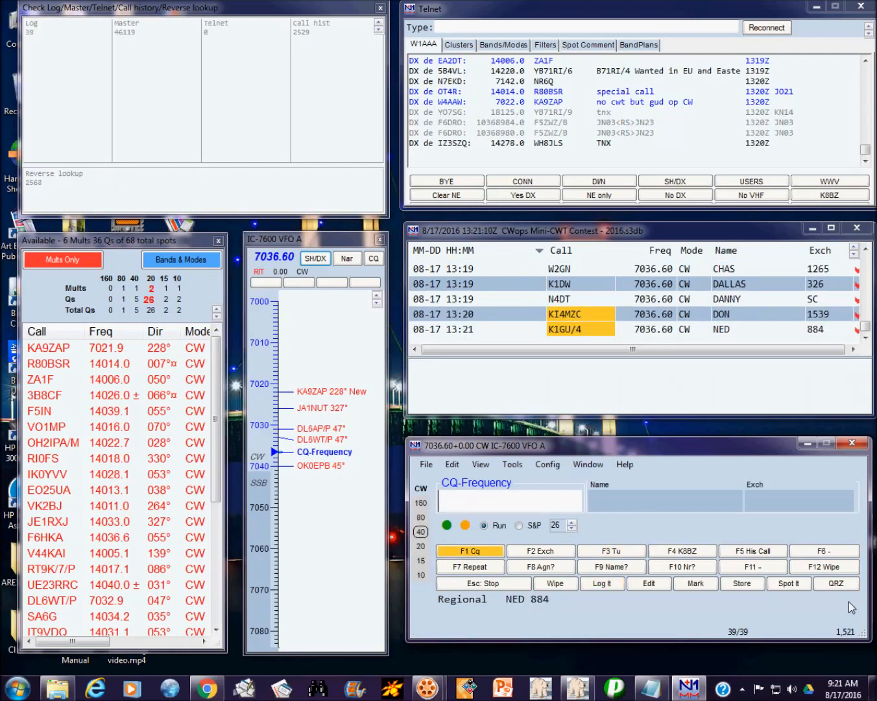
text(N2UU)
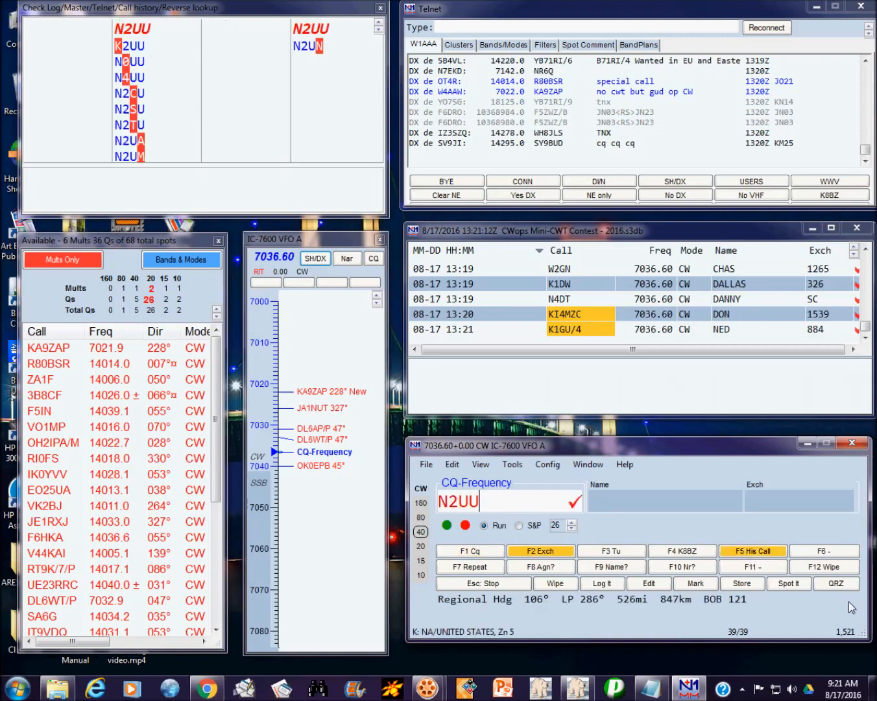
key(F8)
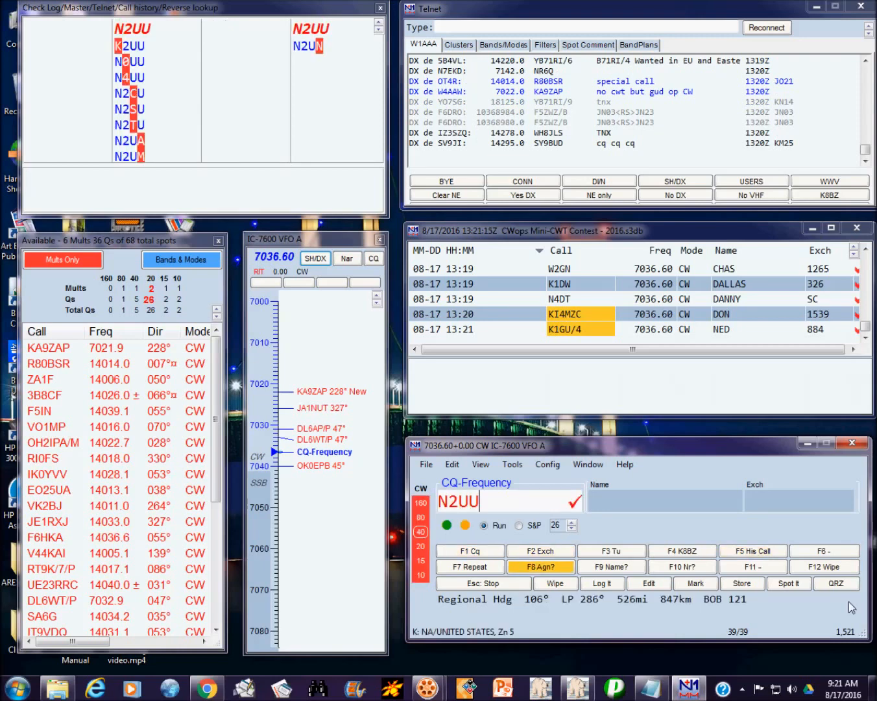
key(Return)
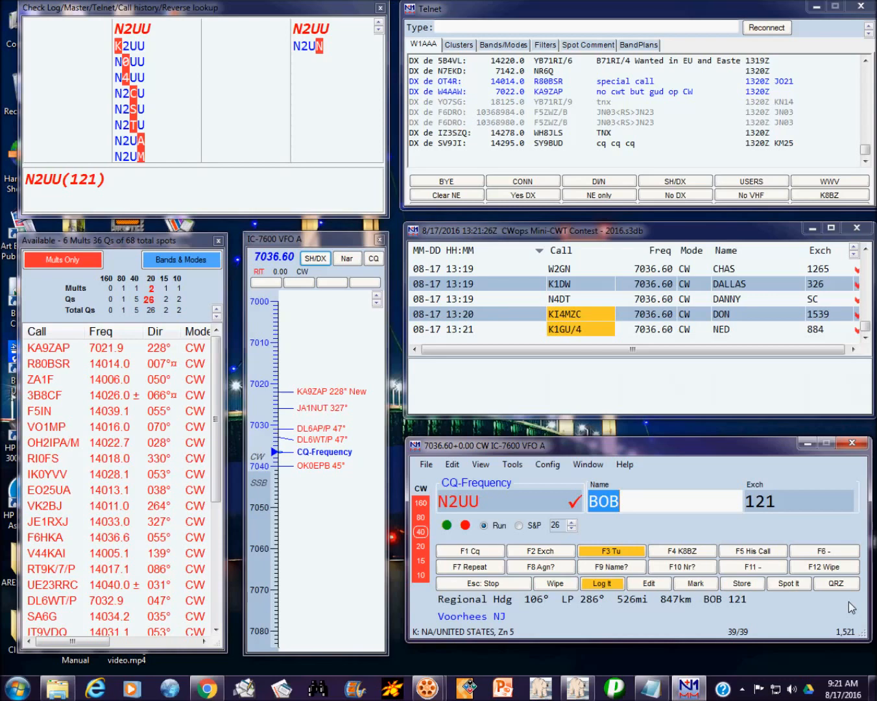
key(Return)
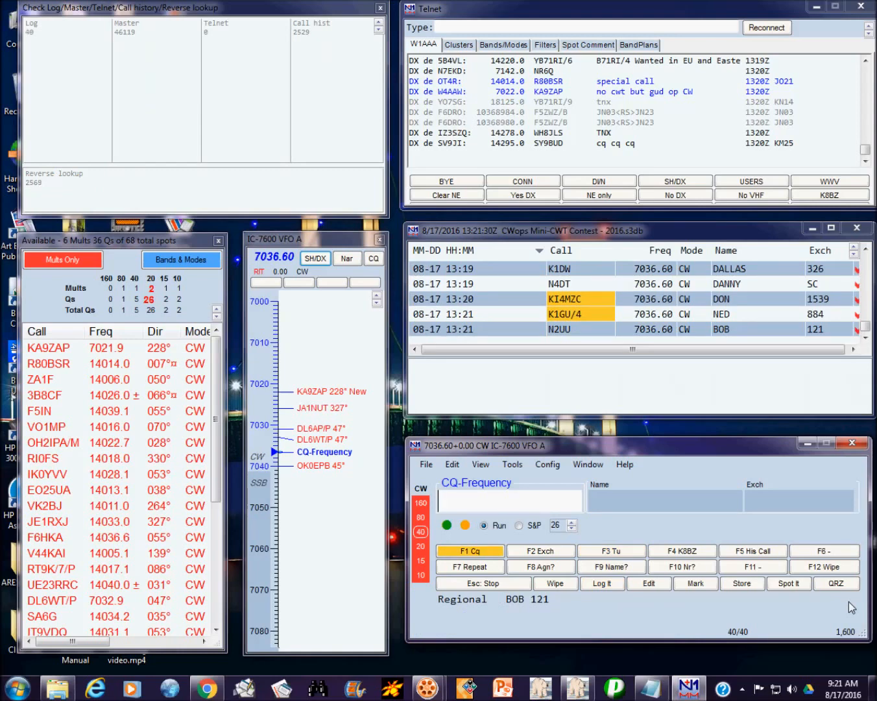
Step: Log KA8HDE with the filled-in name and exchange MN
text(K)
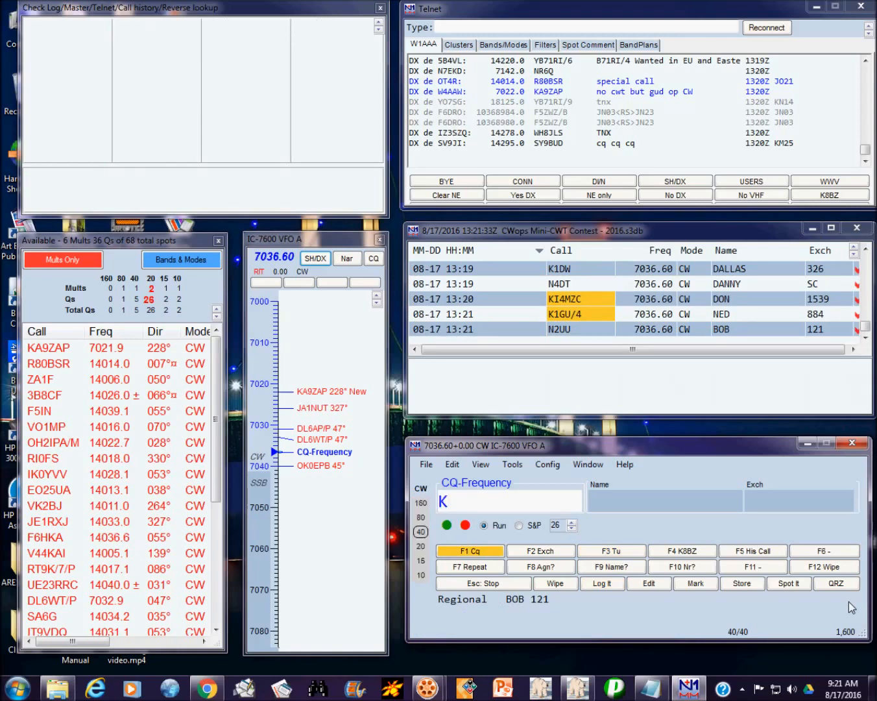
text(A8)
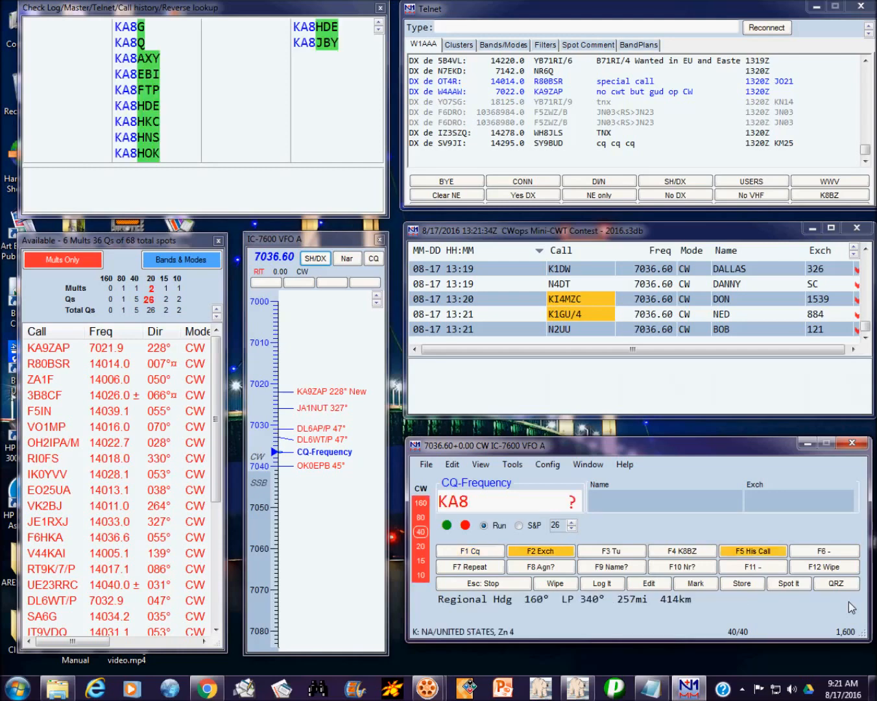
text(HDE)
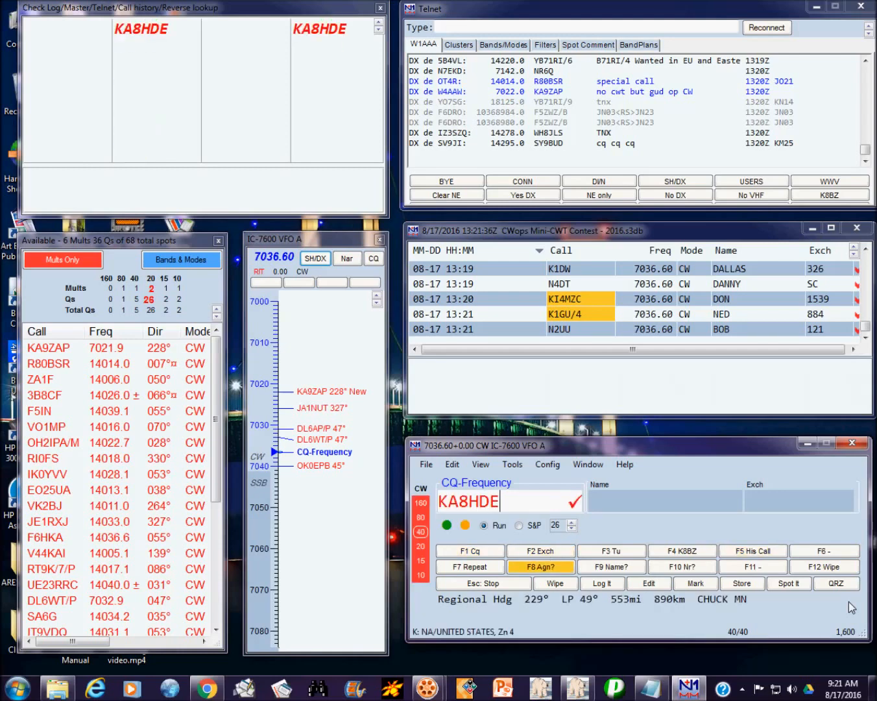
key(space)
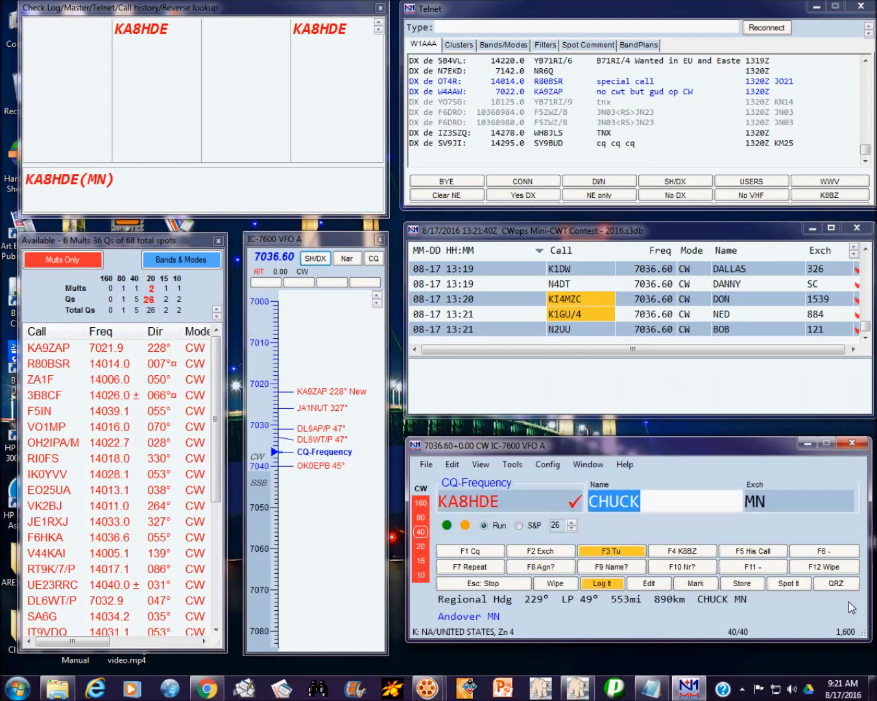
key(space)
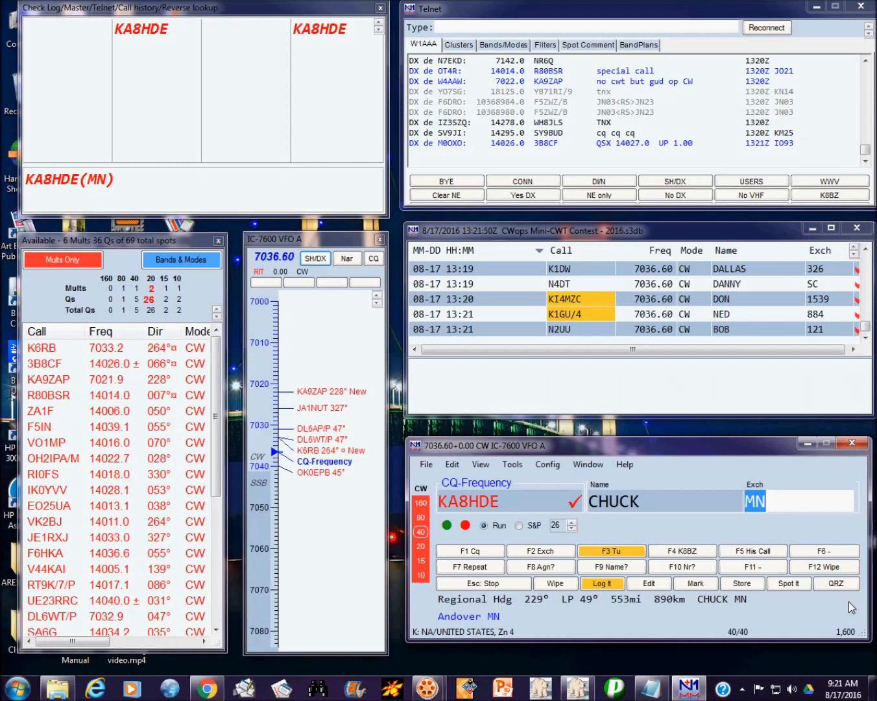
key(Return)
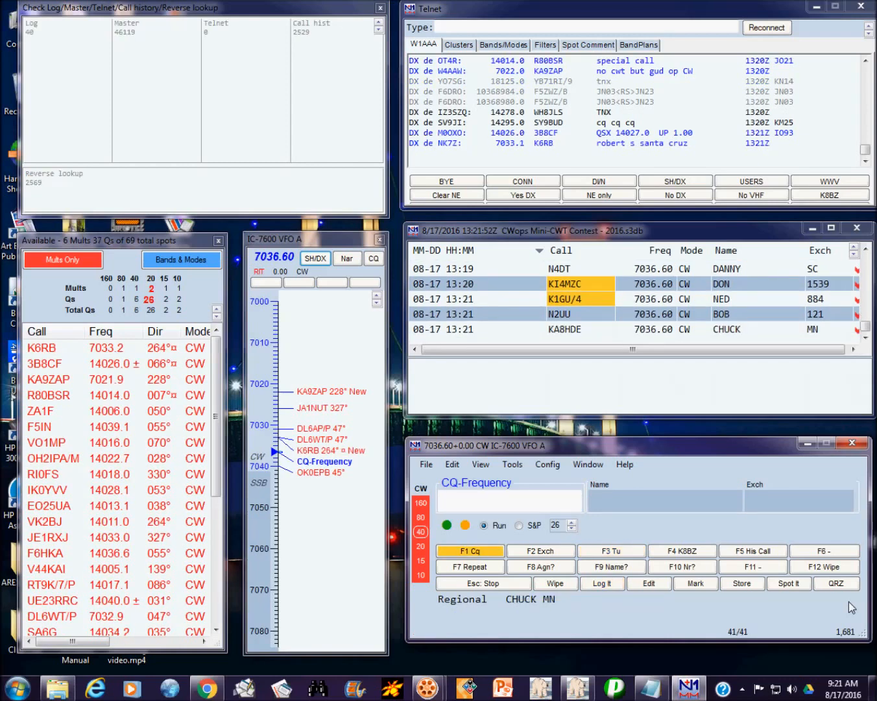
key(Return)
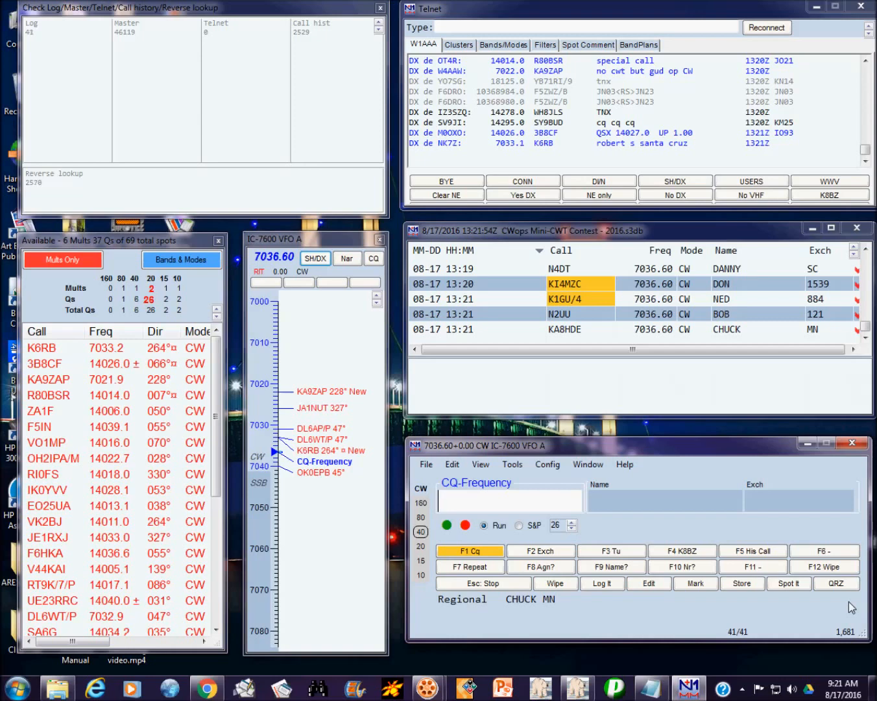
text(K)
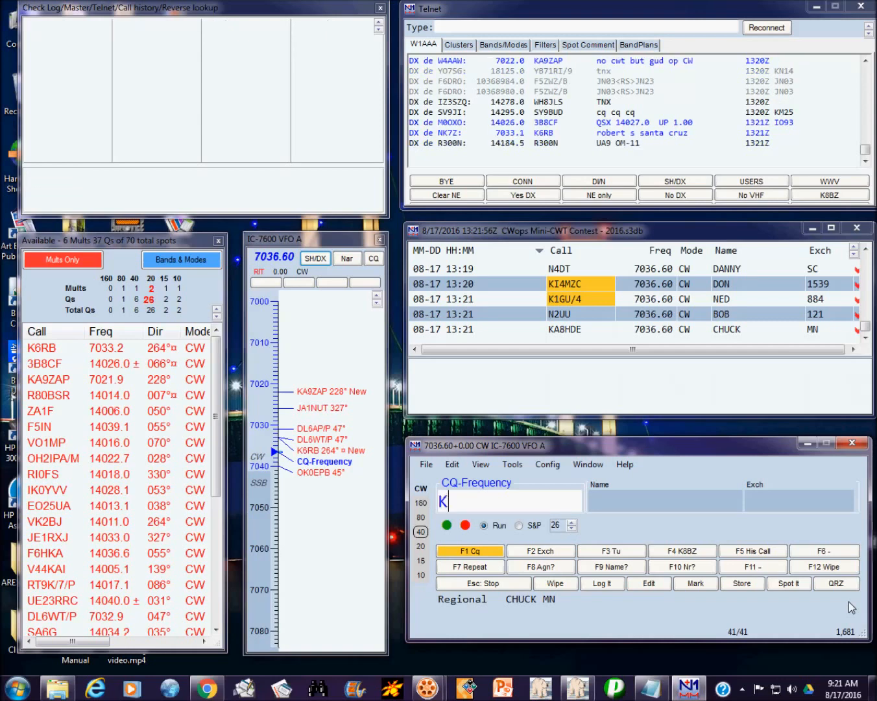
text(9)
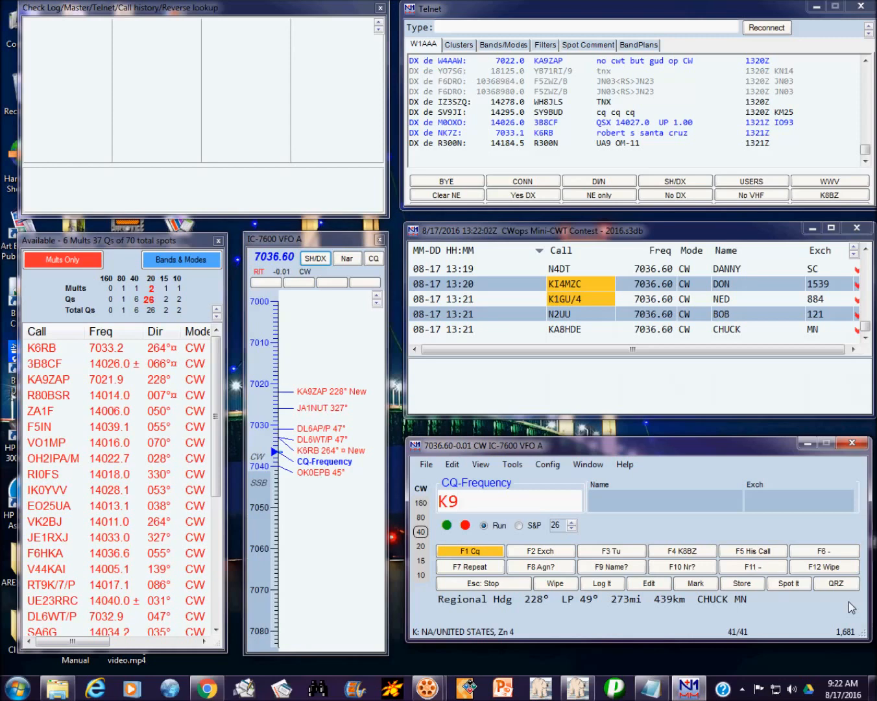
text(OR)
key(Return)
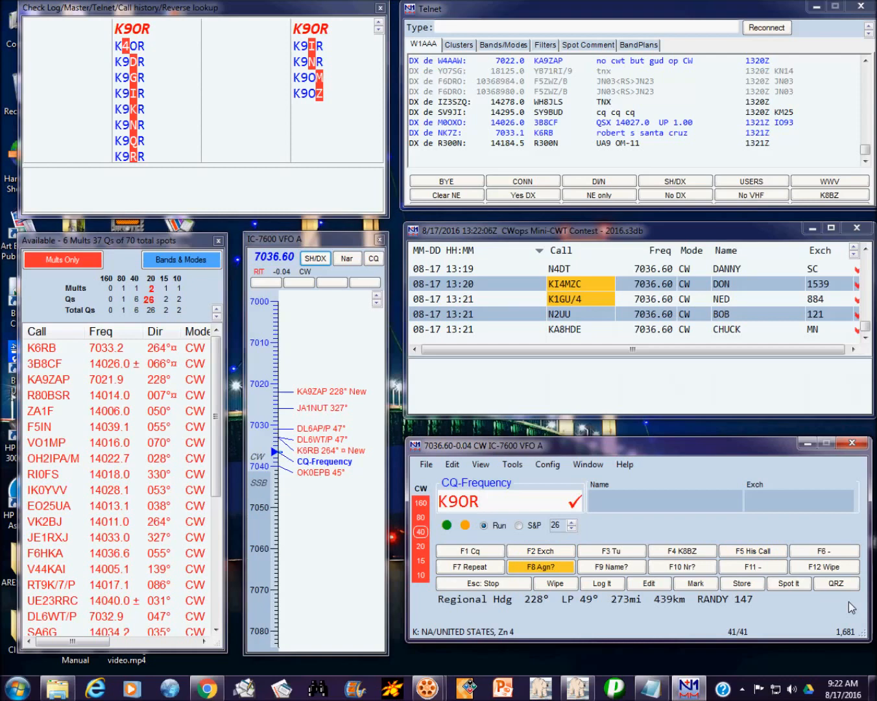
key(space)
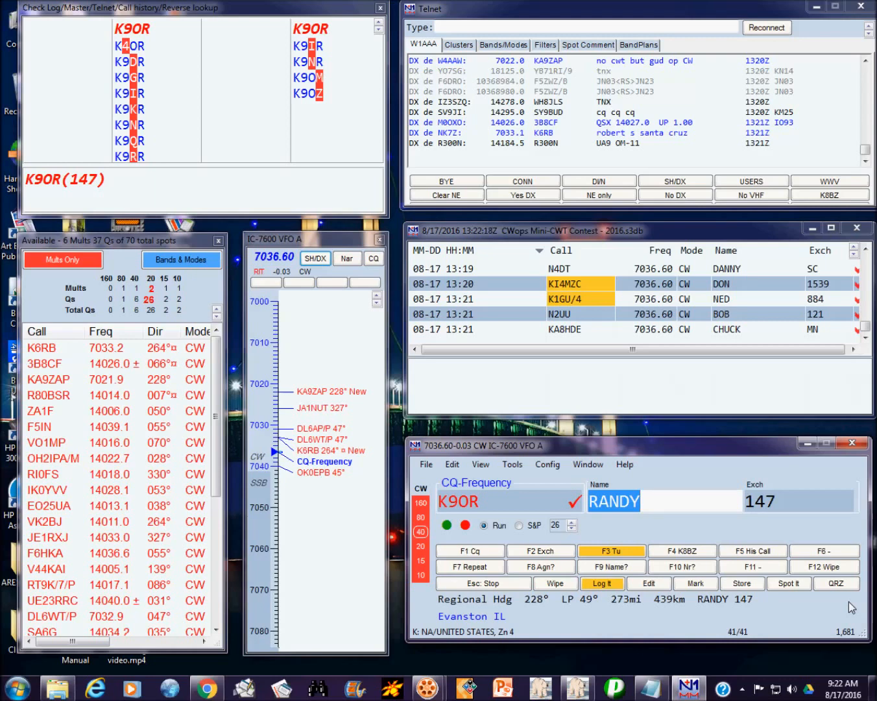
key(Return)
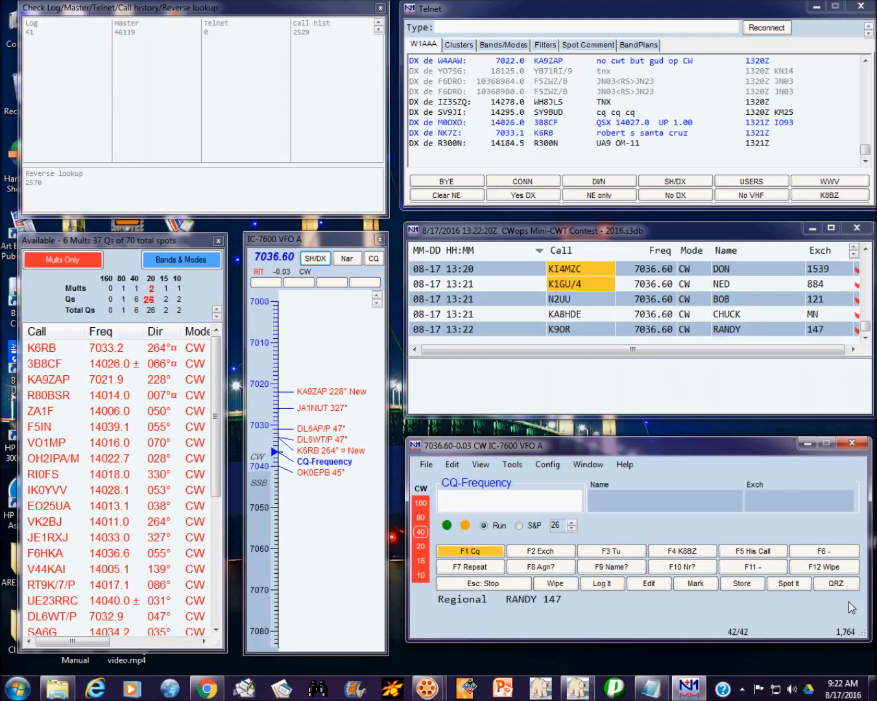
key(Return)
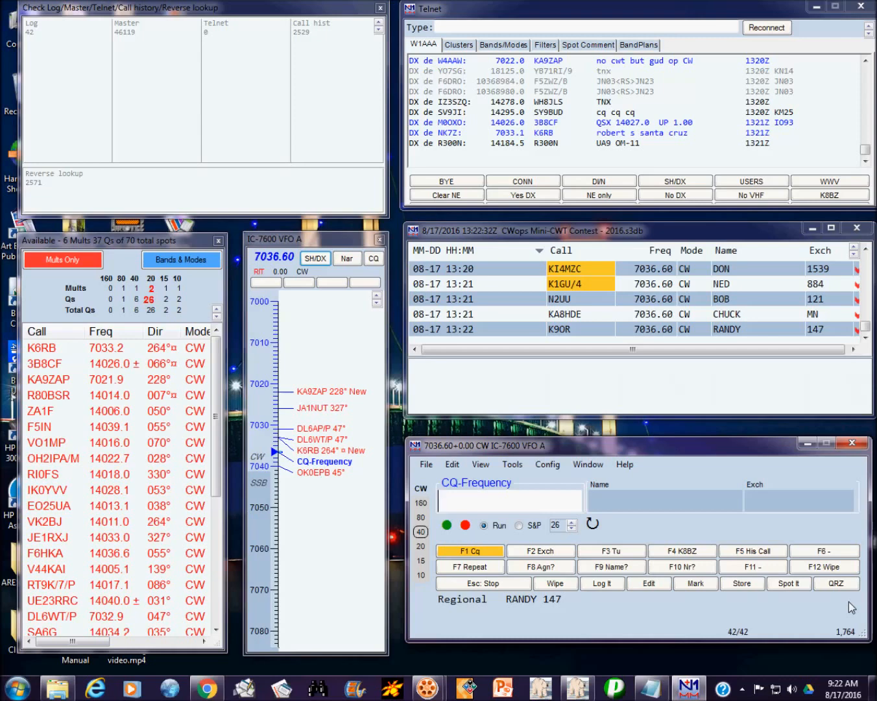
text(VE2)
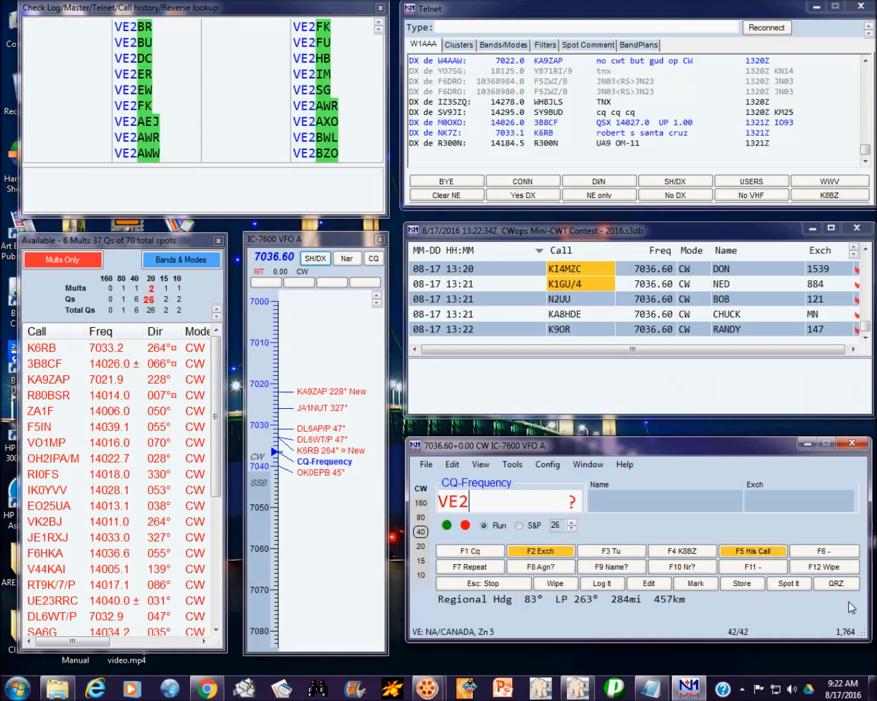
text(BZO)
key(F8)
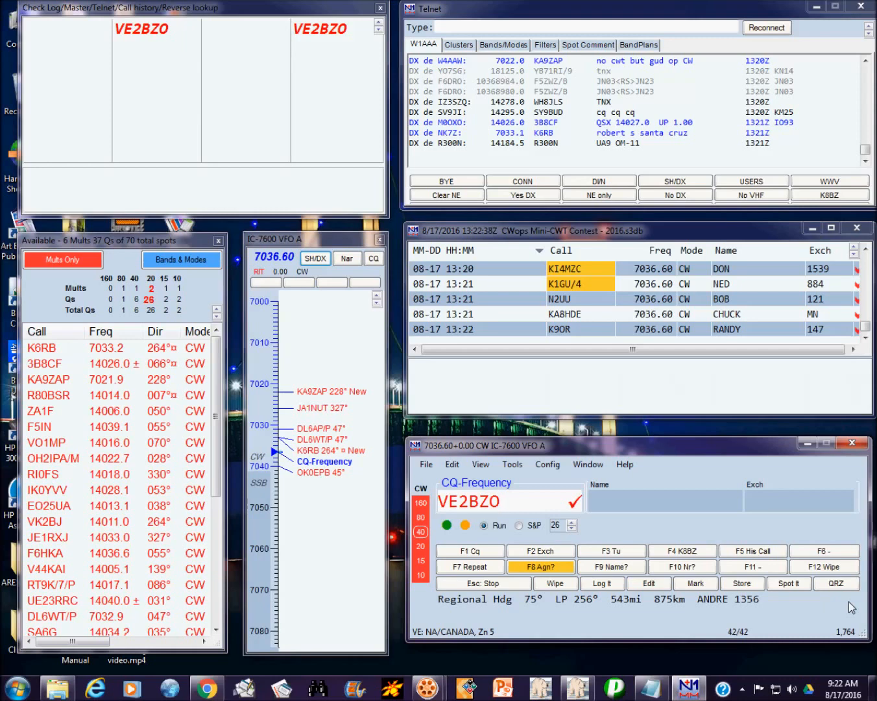
key(Return)
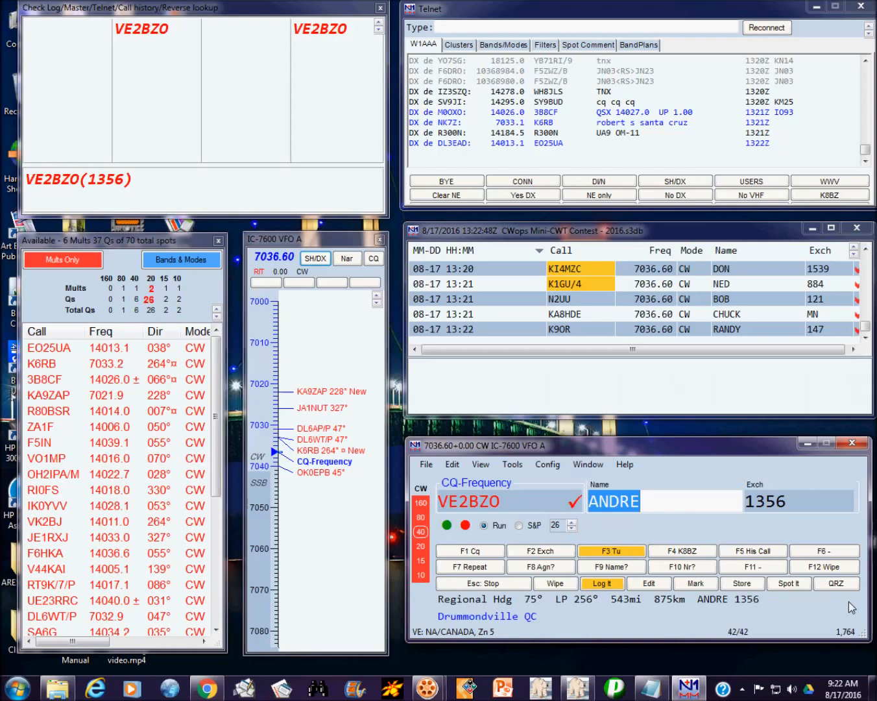
key(Return)
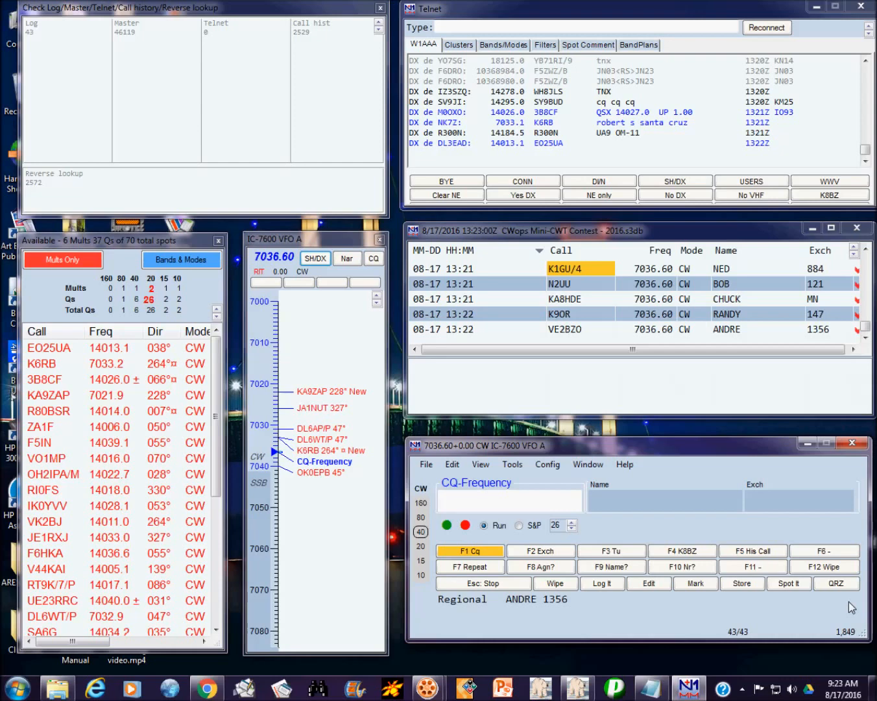
text(W7OM)
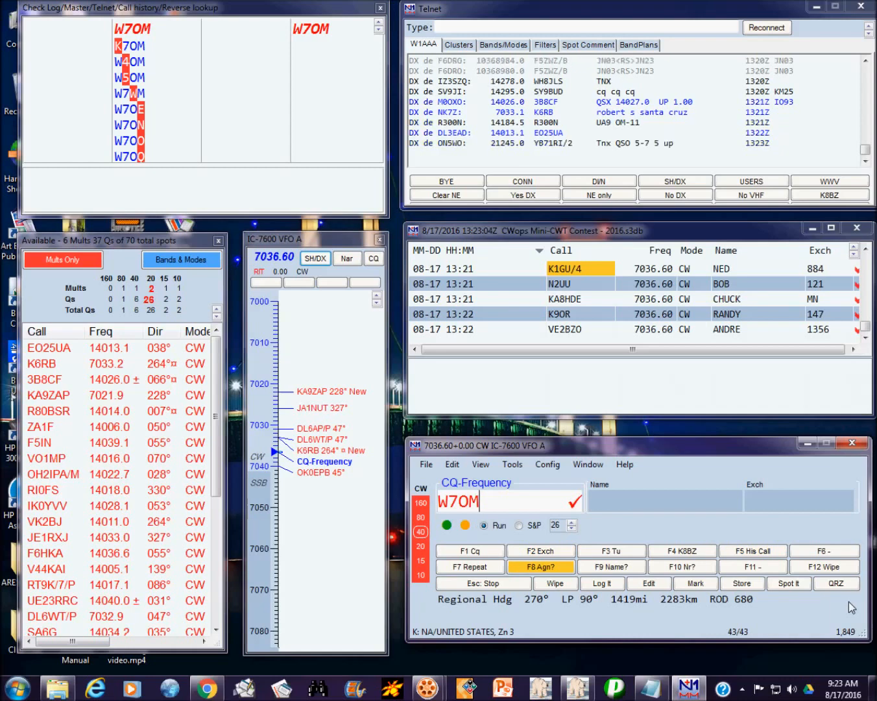
key(Return)
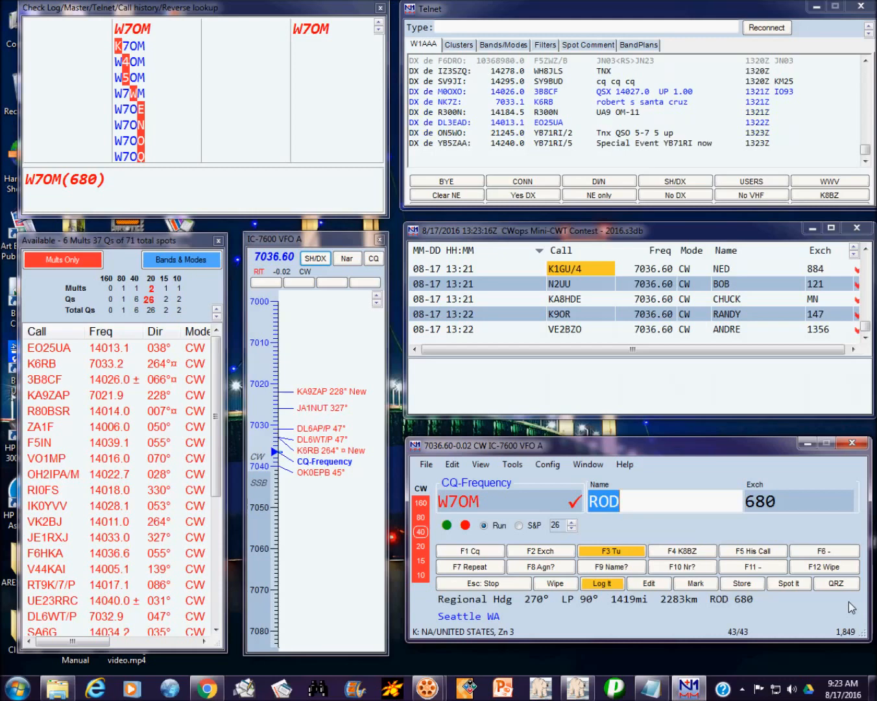
key(Return)
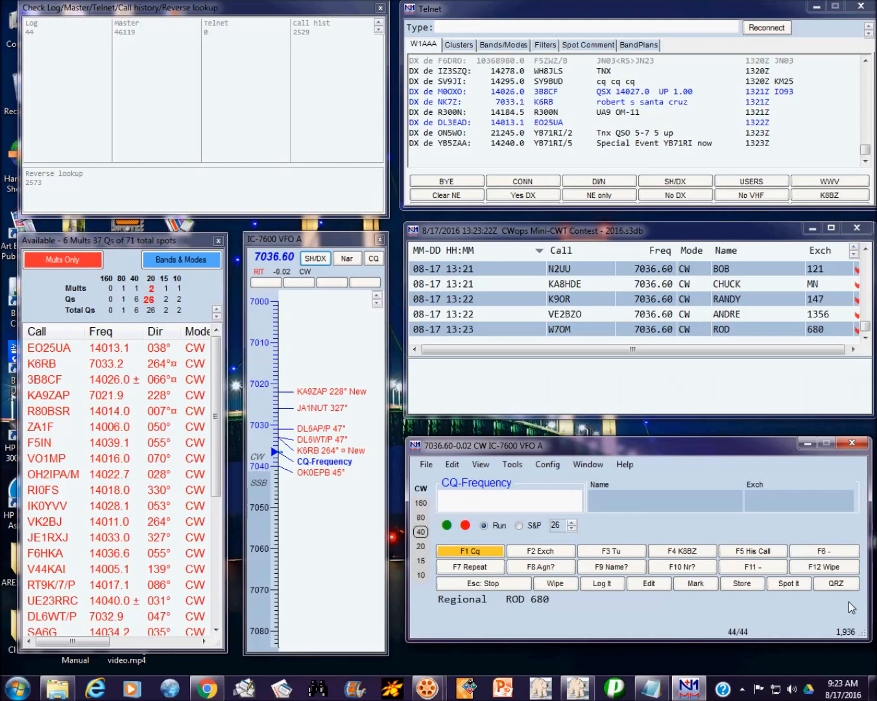
key(Return)
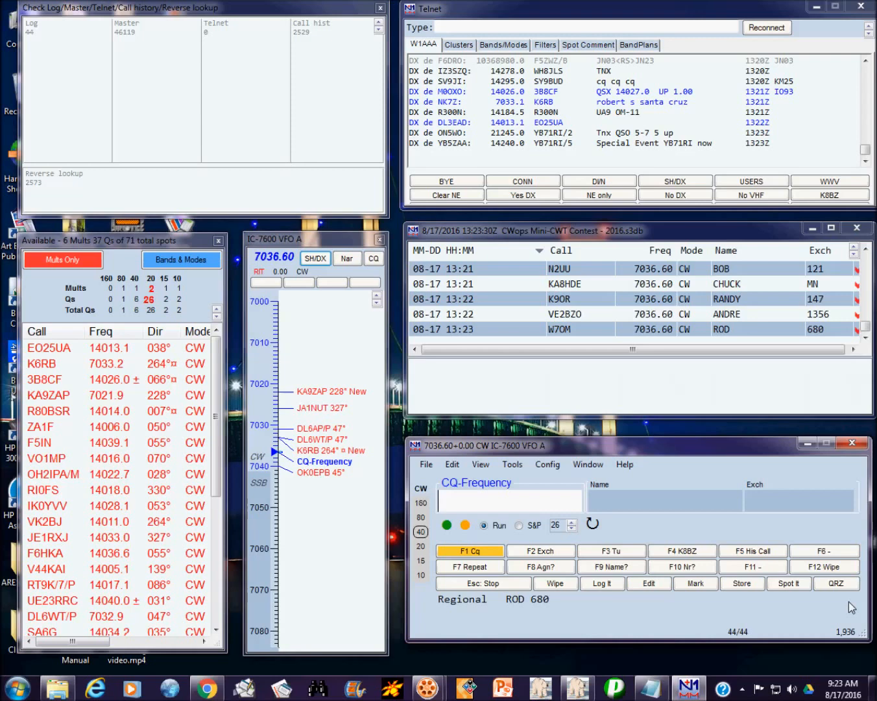
text(N0AC)
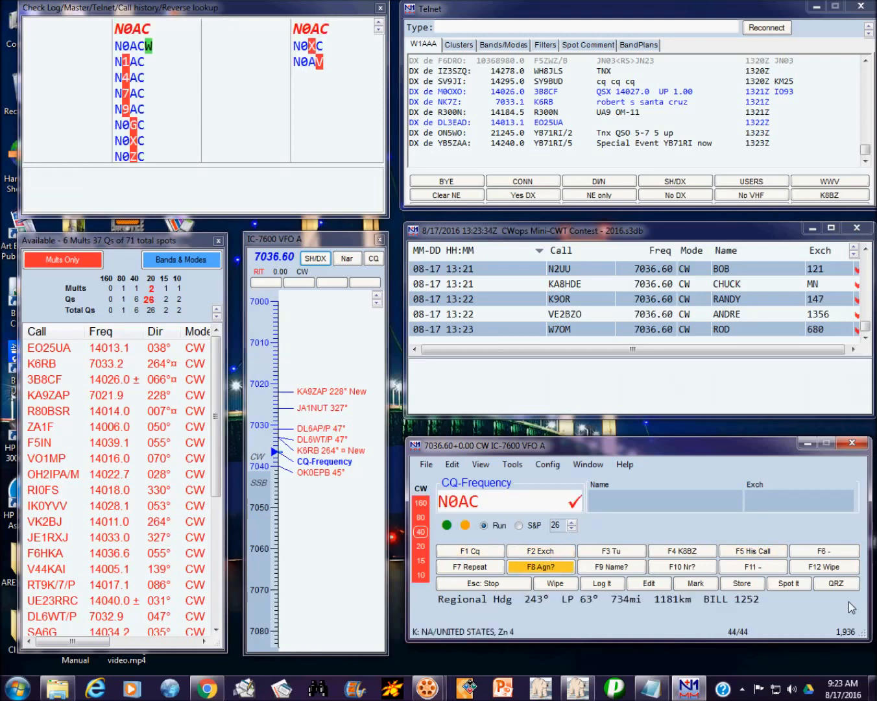
key(Return)
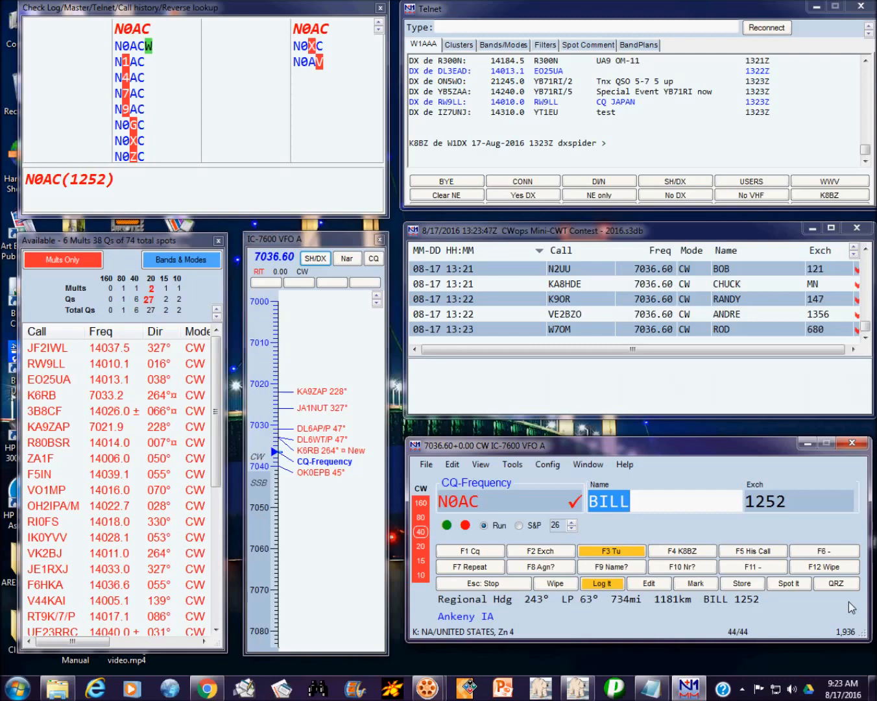
key(Return)
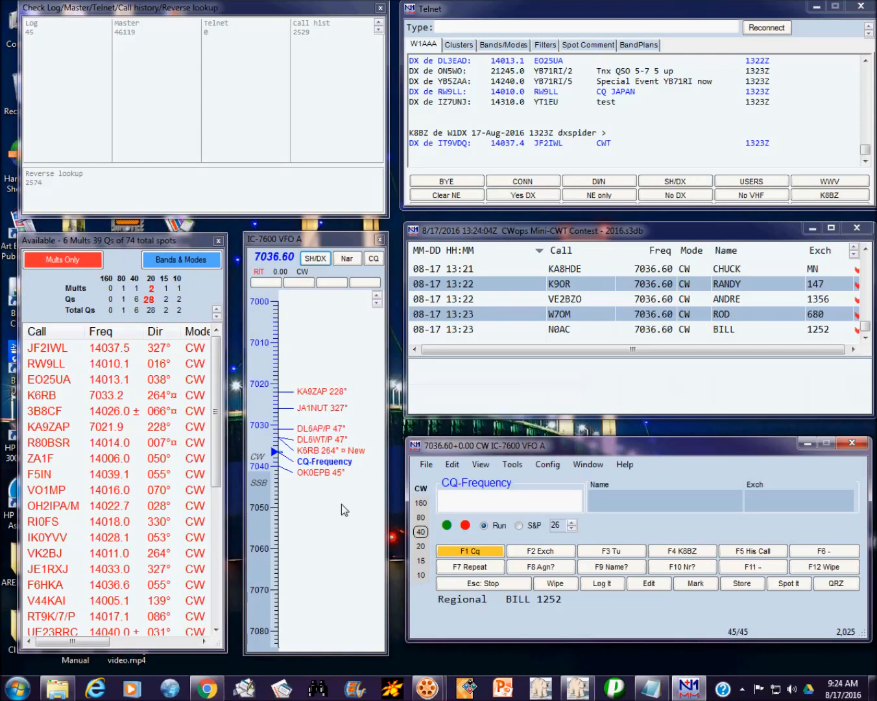
mouse_move(319, 455)
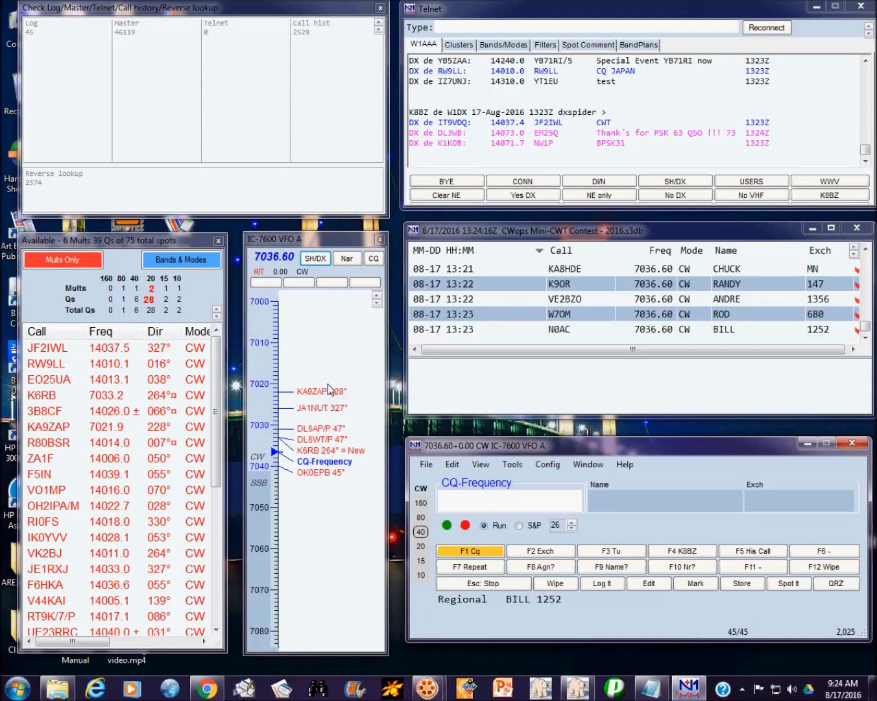
Step: Tune to K6RB's Bandmap spot at 7033.16 and log him as ROB, exchange 3
click(312, 456)
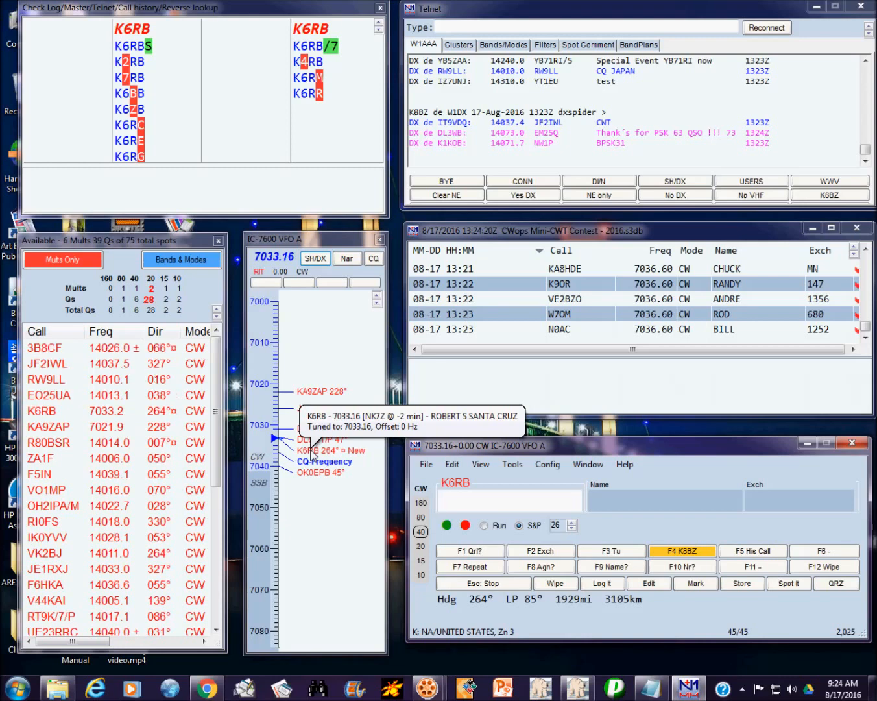
key(Return)
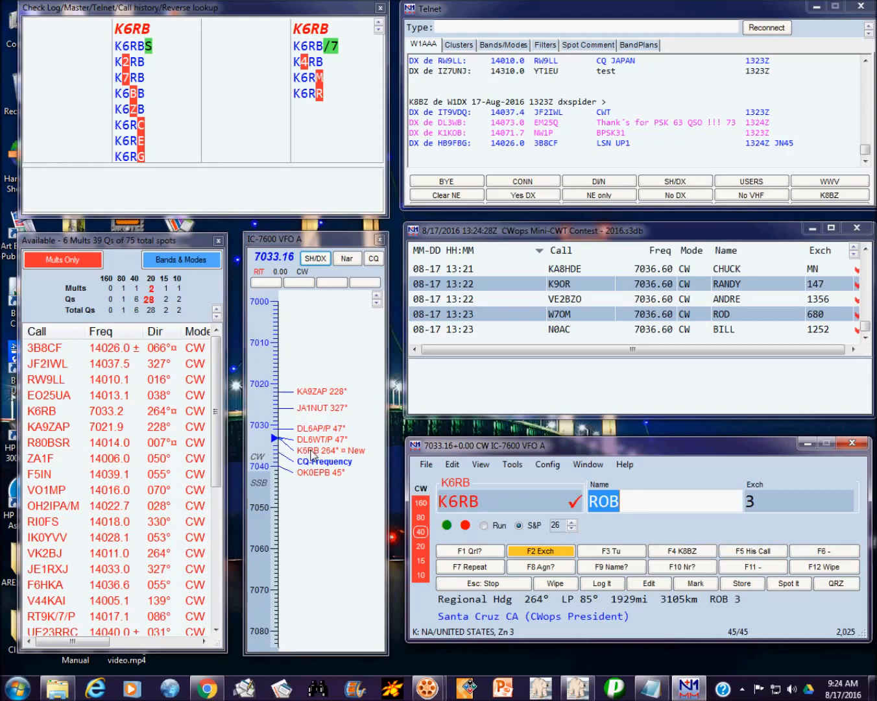
key(Return)
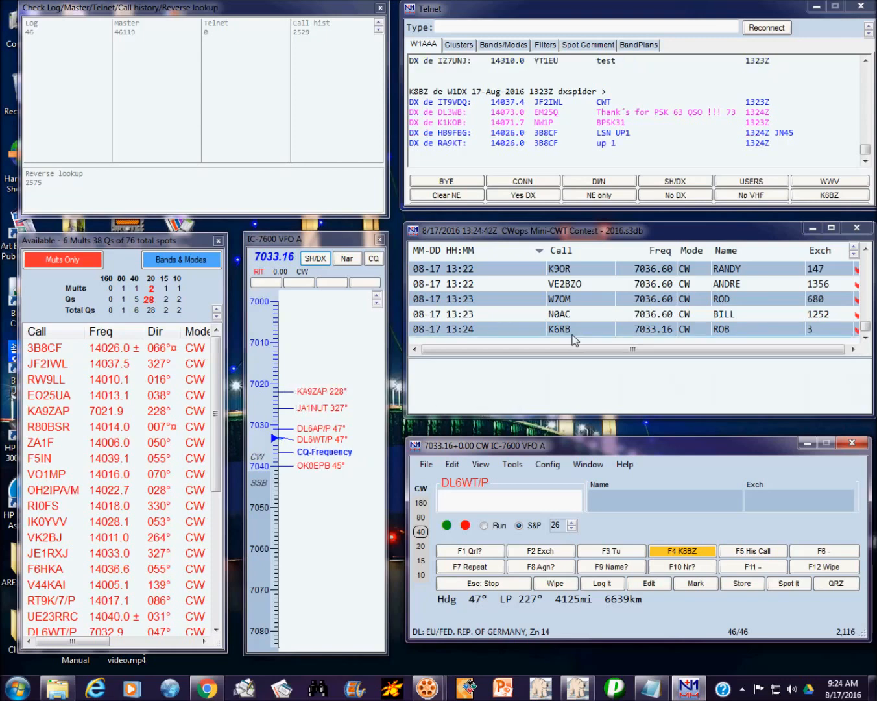
click(336, 453)
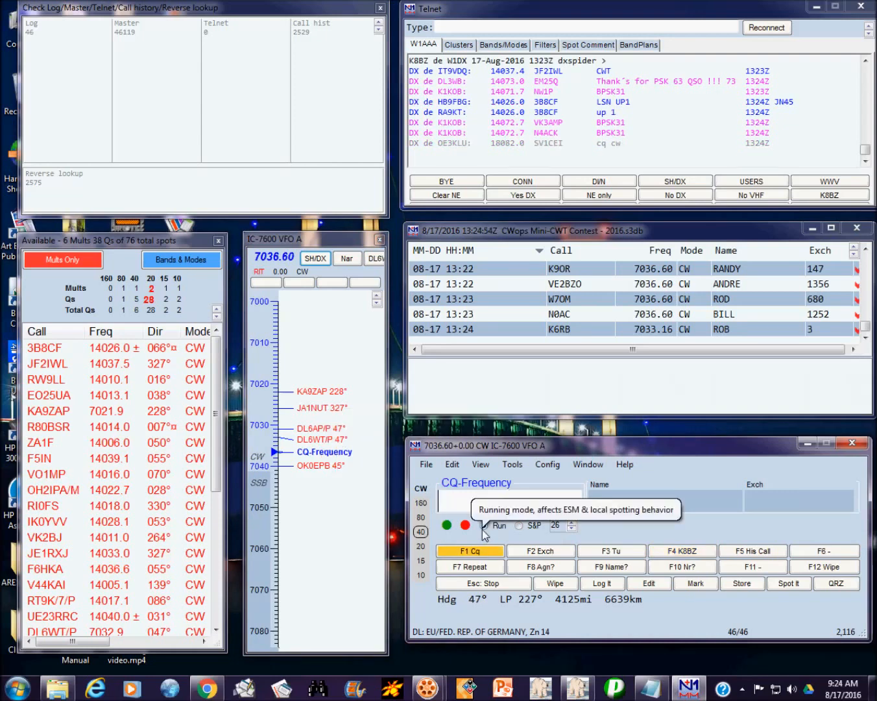
click(312, 395)
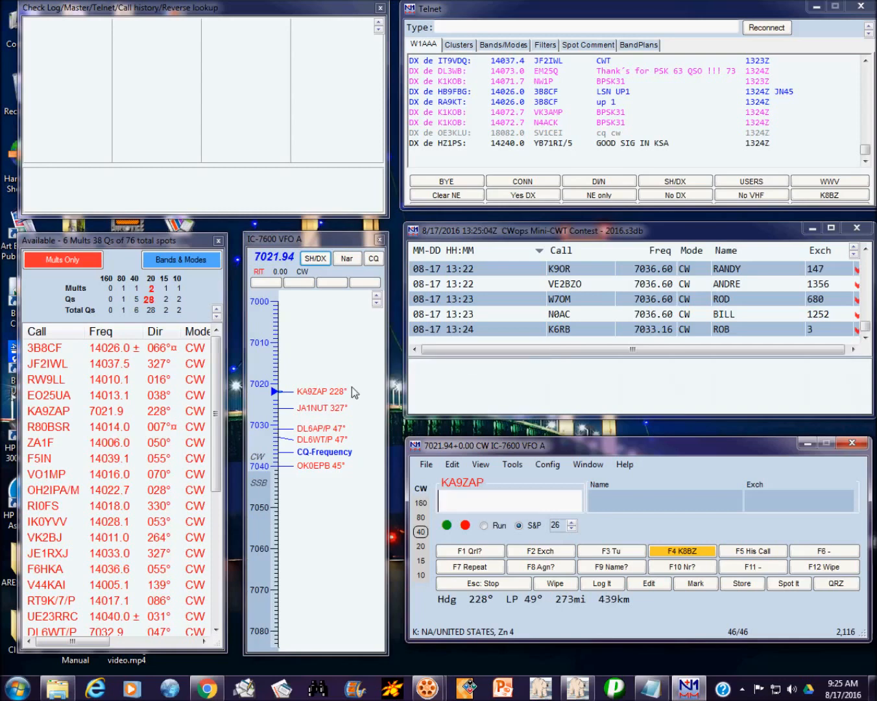
mouse_move(350, 387)
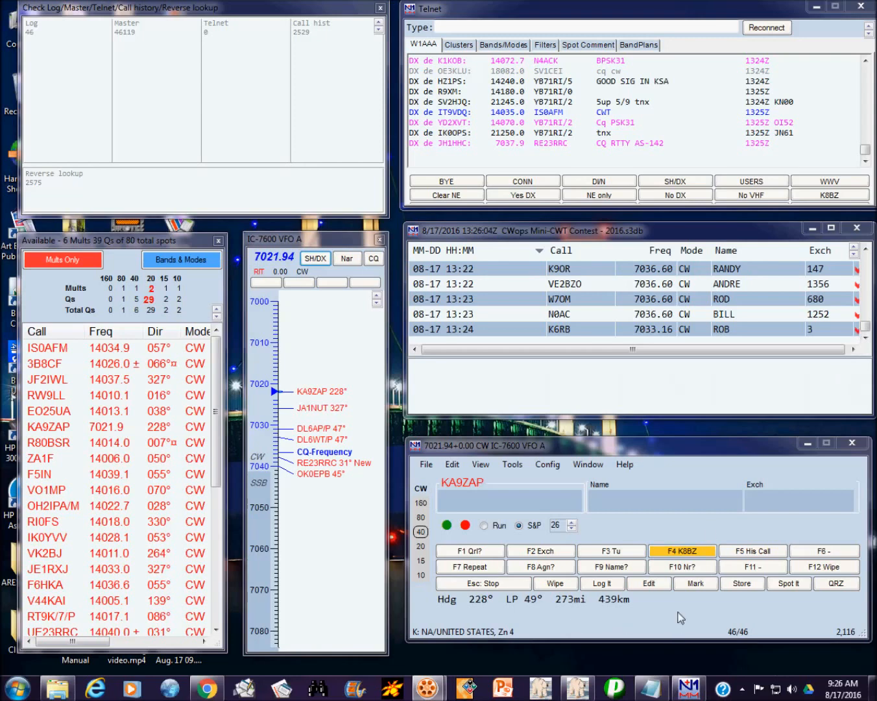
Step: Export all 46 contacts as ADIF file K8BZ.adi to the Desktop
click(425, 465)
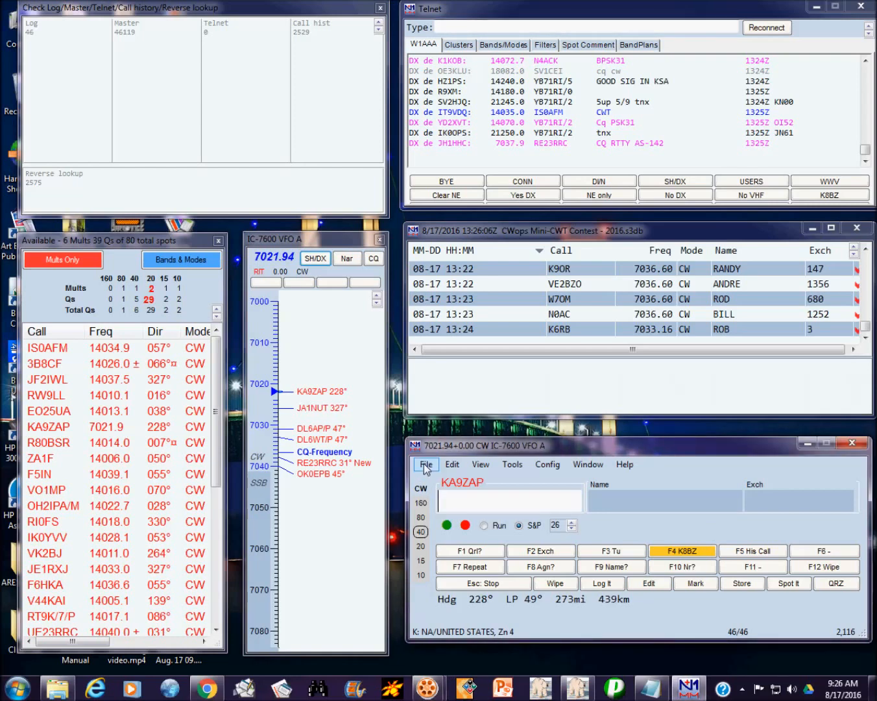
click(425, 465)
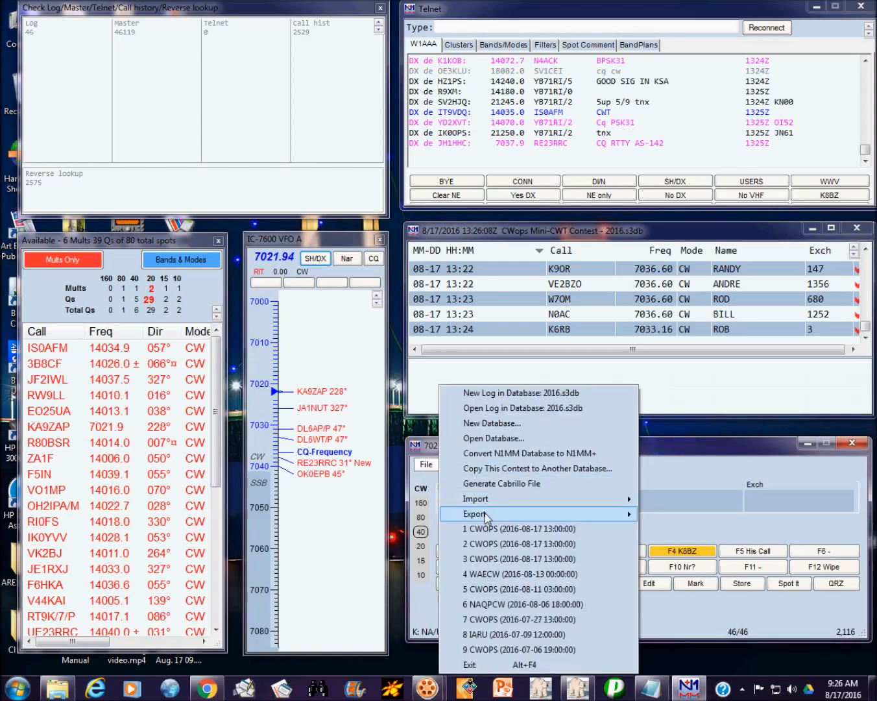
mouse_move(484, 511)
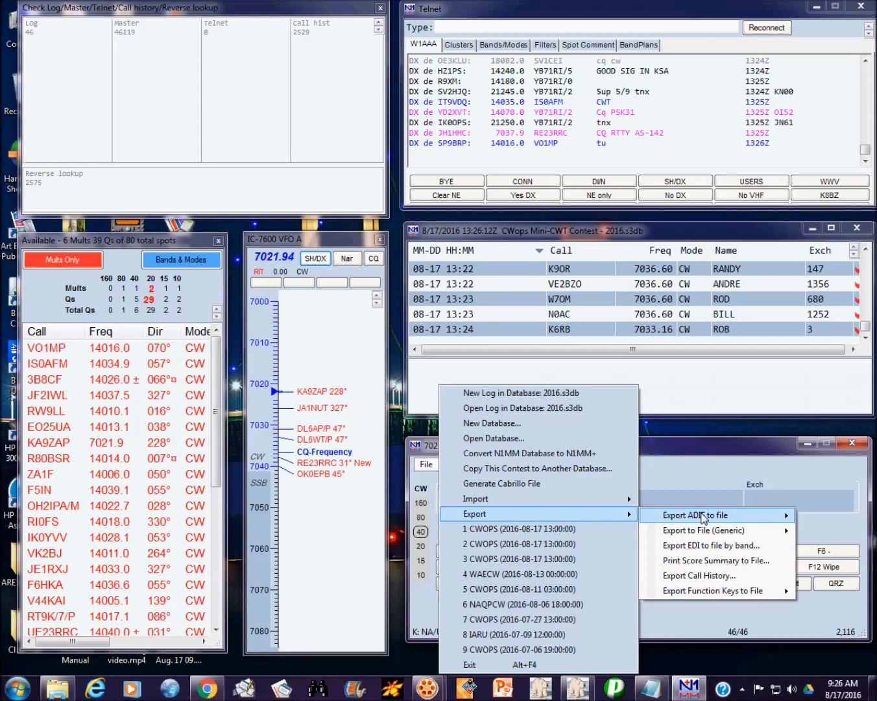
click(713, 515)
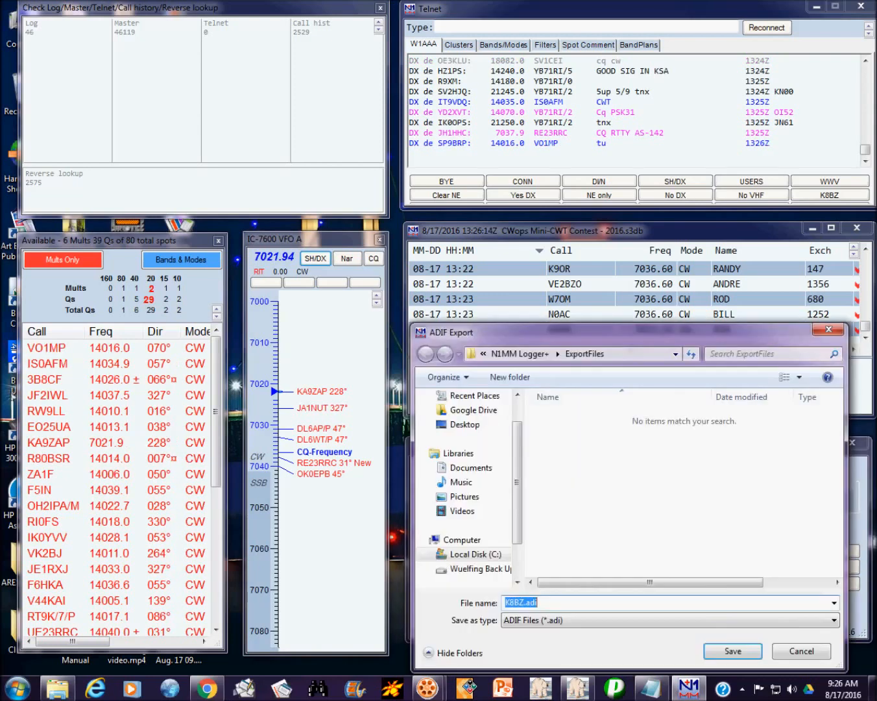
click(677, 352)
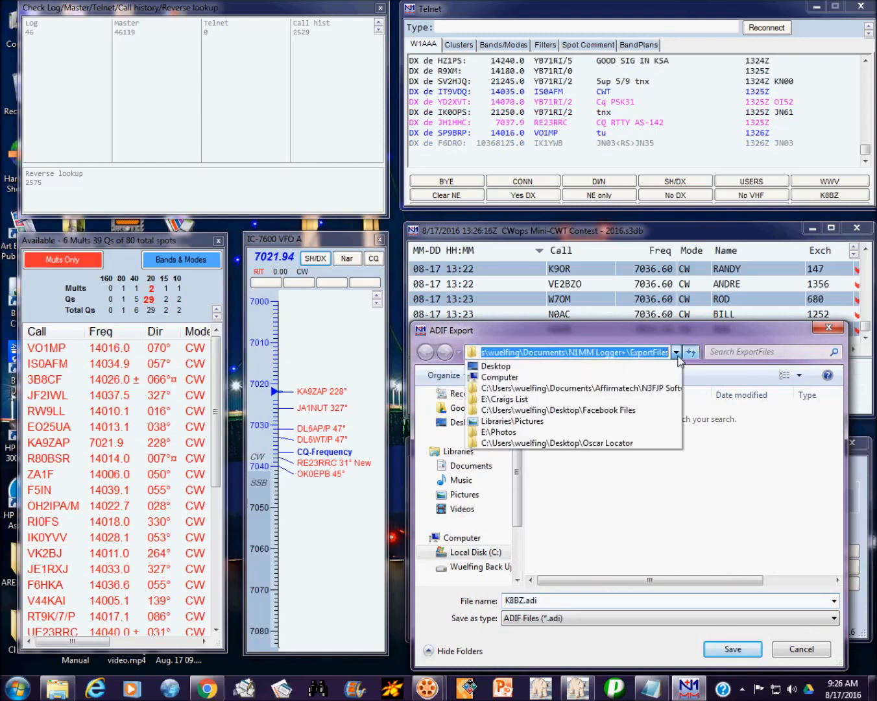
click(543, 367)
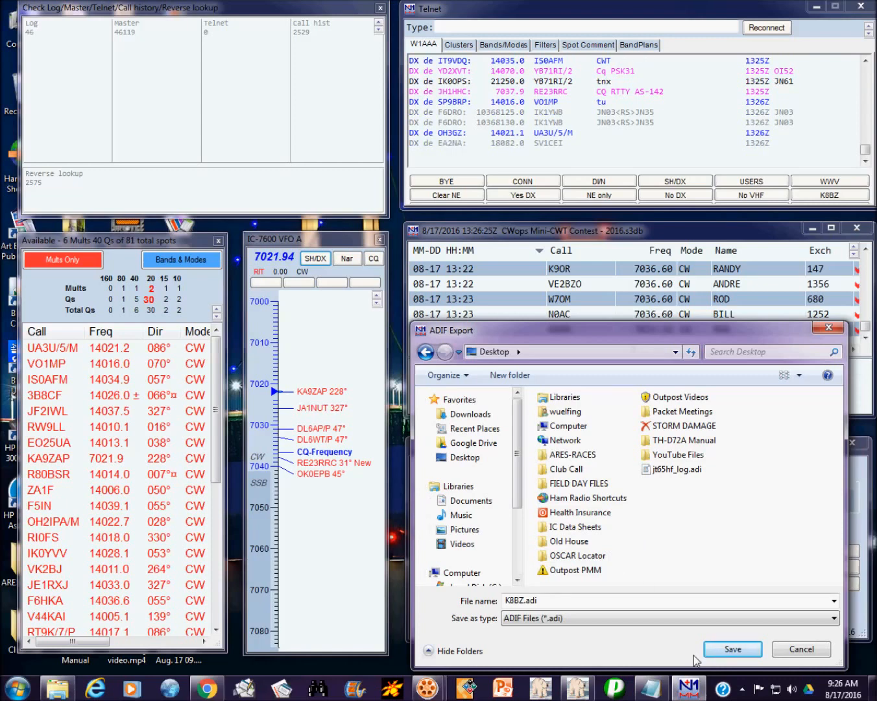
click(734, 649)
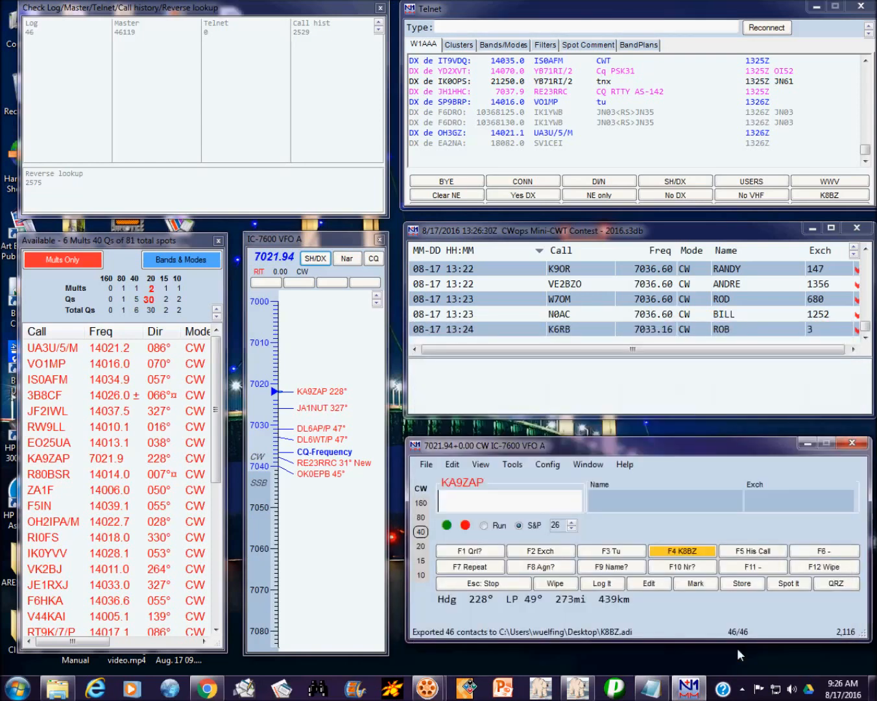
Step: Export the score summary as K8BZScoreSummary.txt to the Desktop and dismiss the confirmation
click(430, 465)
mouse_move(481, 516)
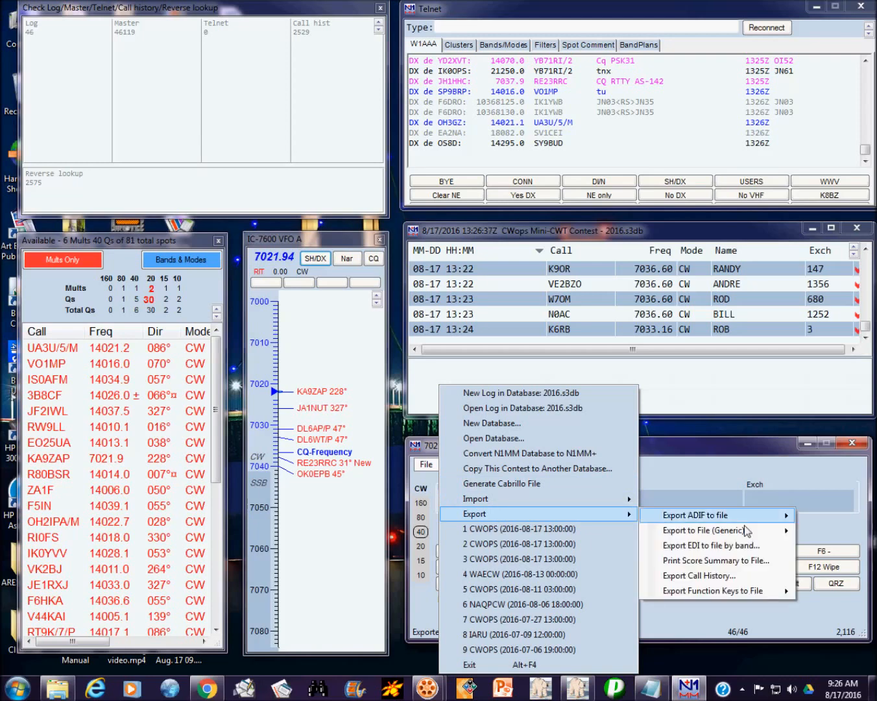
click(734, 562)
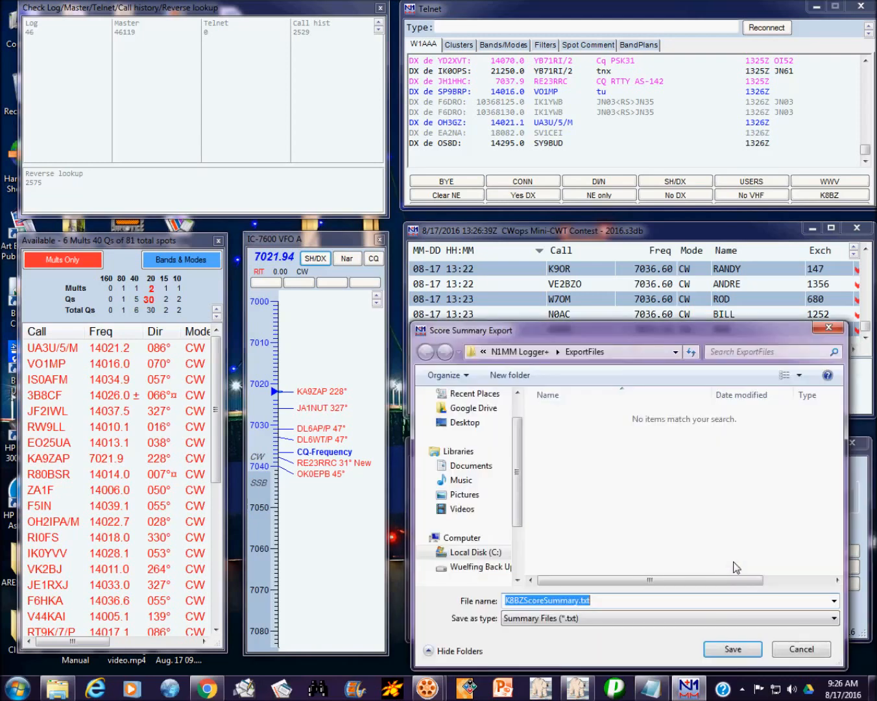
click(676, 351)
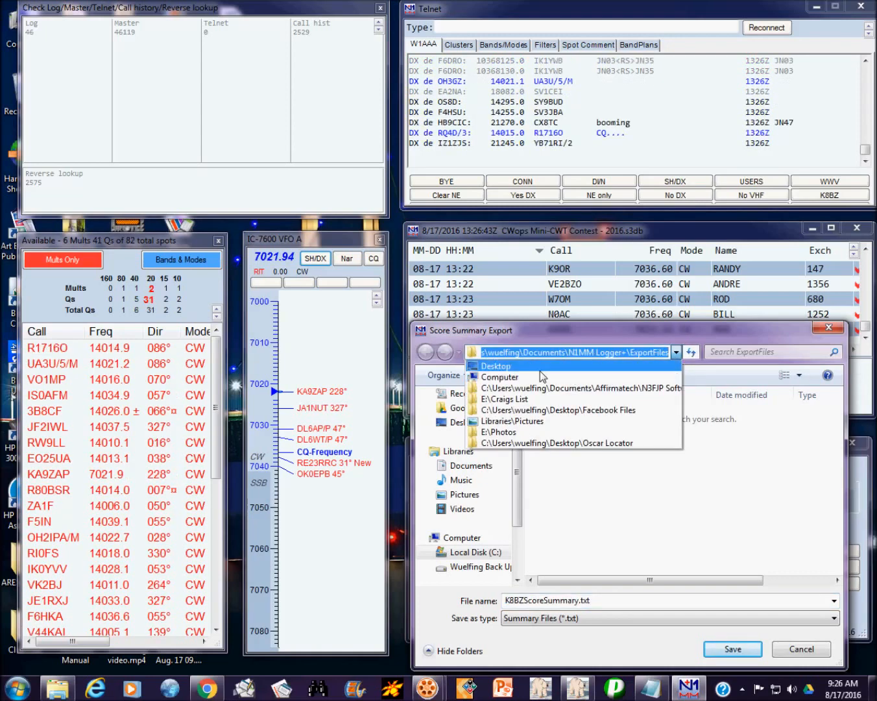
click(523, 367)
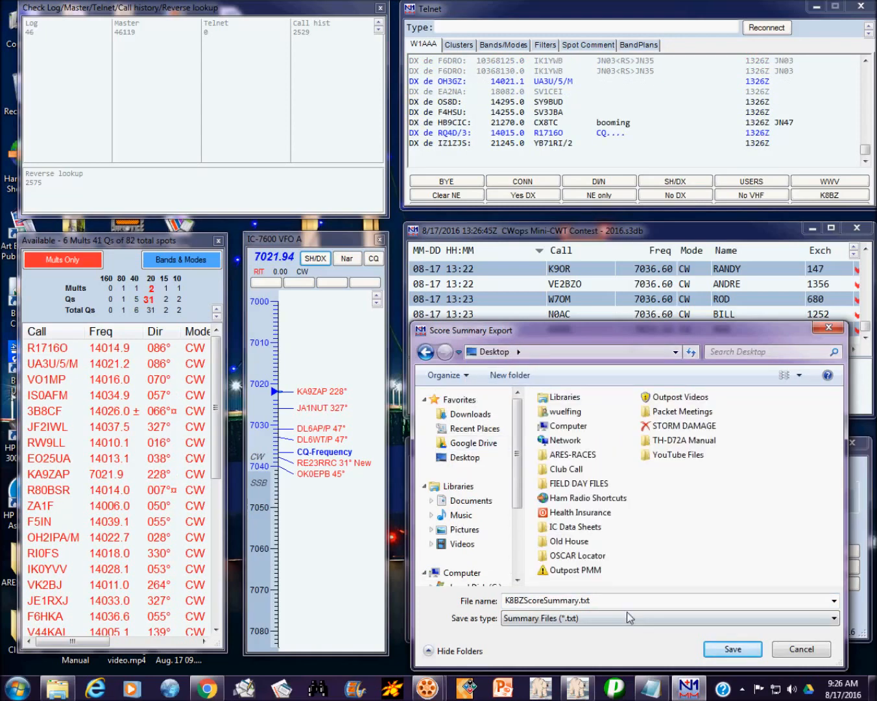
click(730, 648)
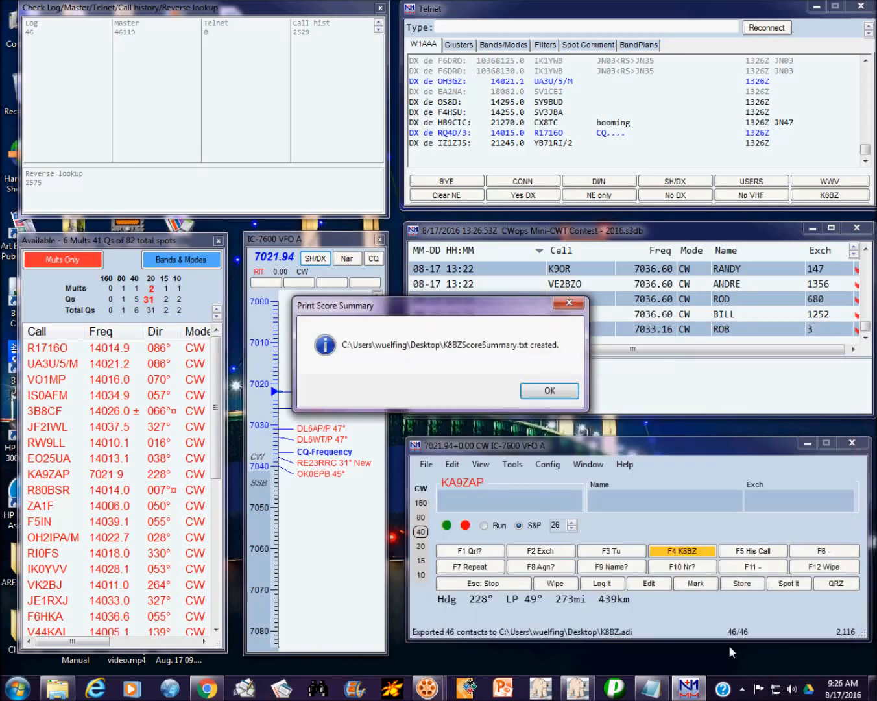
click(564, 390)
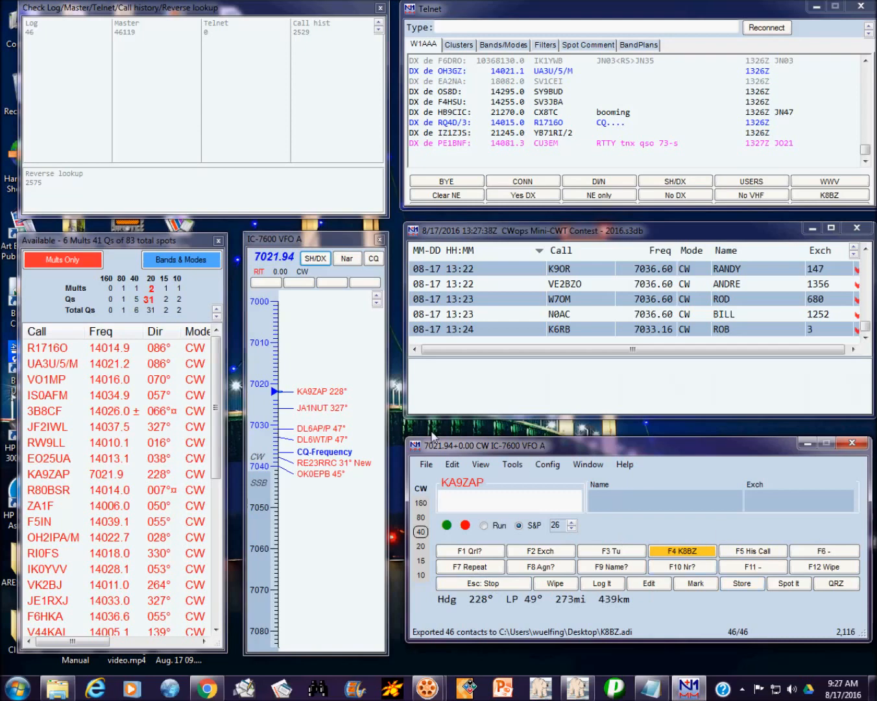
Step: Generate a Cabrillo file, accepting the sent exchange and single-op assisted high-power category
click(426, 466)
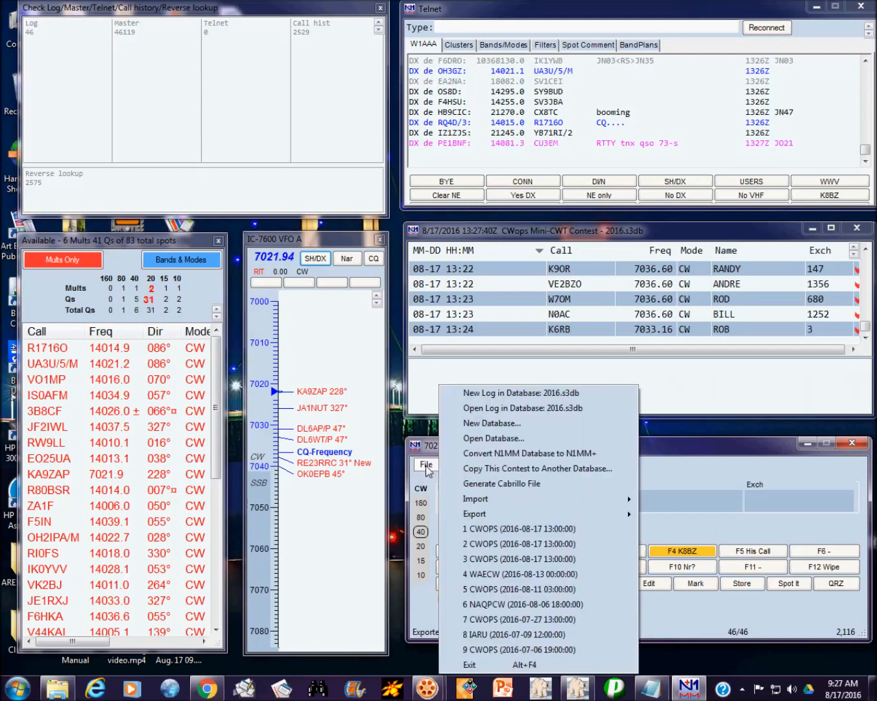
mouse_move(489, 518)
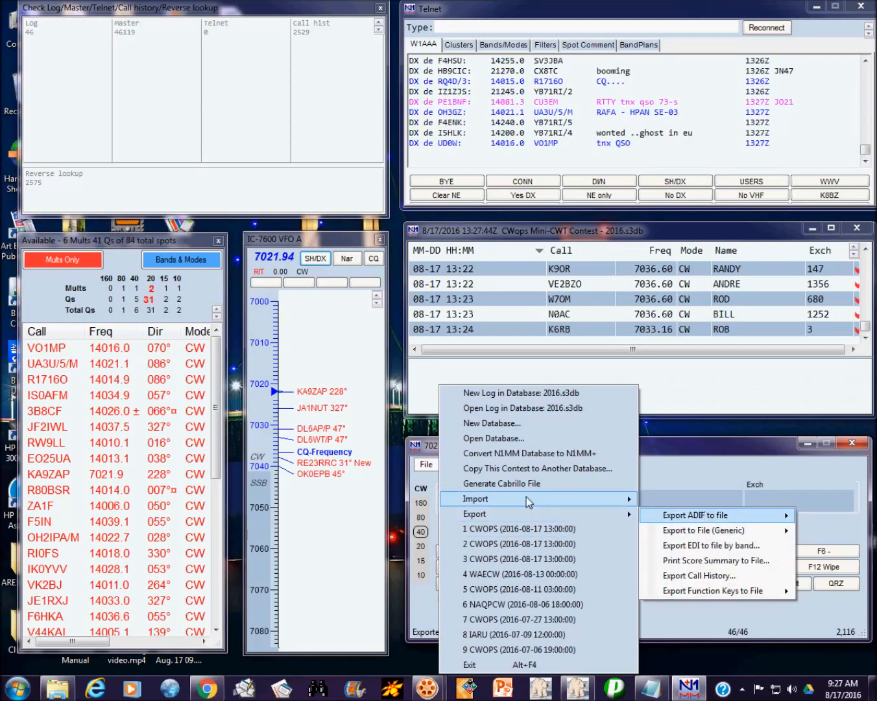
click(493, 483)
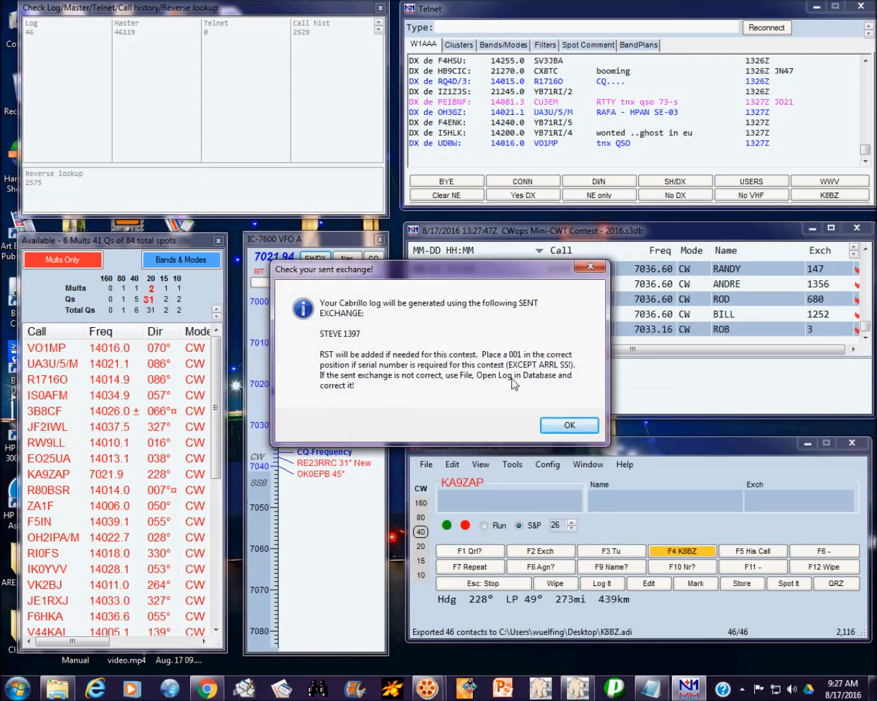
click(569, 426)
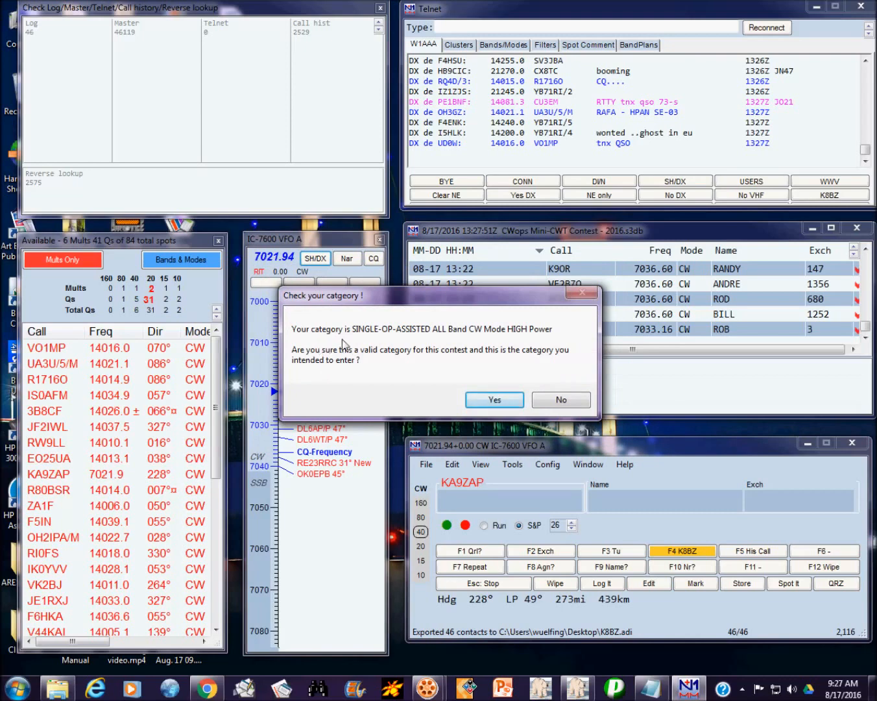
click(494, 402)
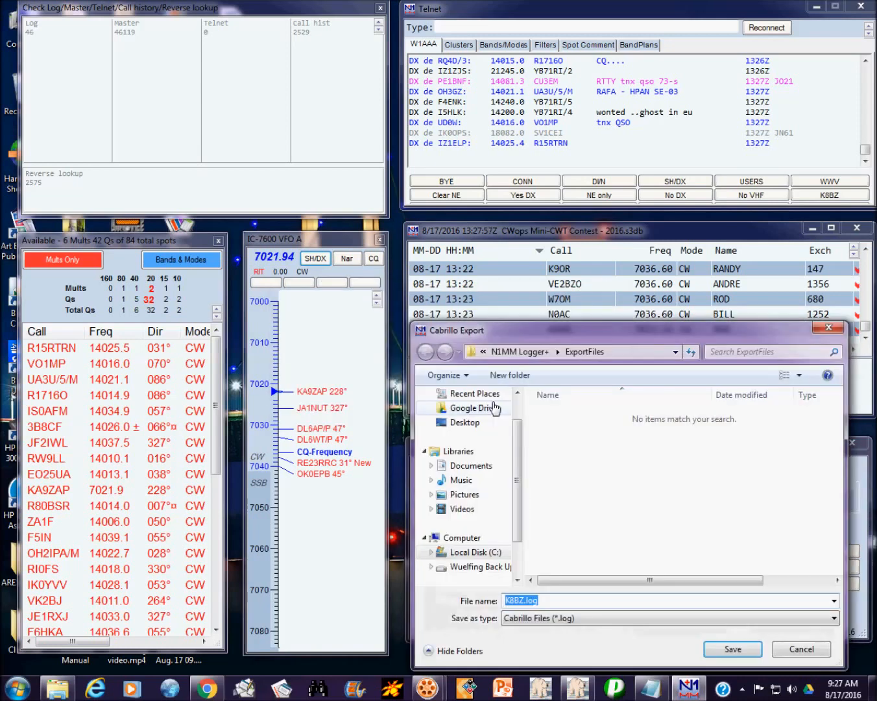
Step: Save the Cabrillo log as K8BZ.log on the Desktop and open it in Notepad
click(676, 353)
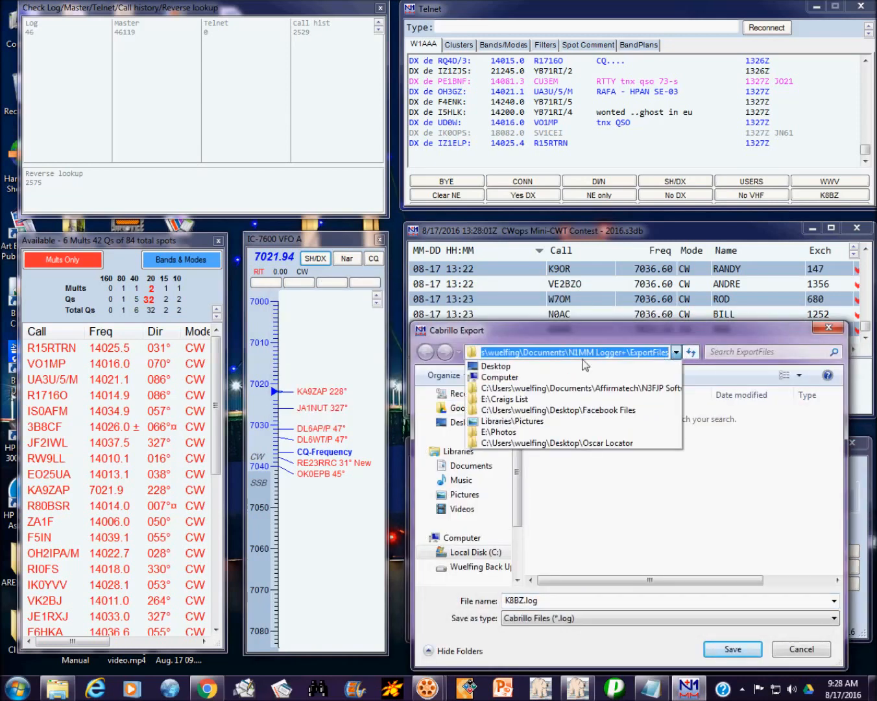
click(571, 368)
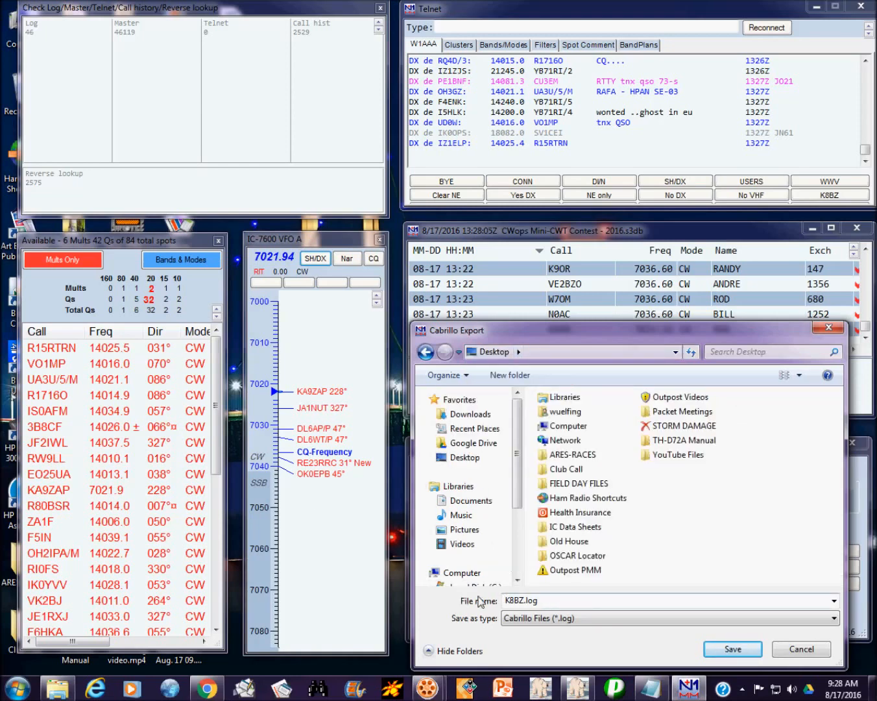
click(738, 650)
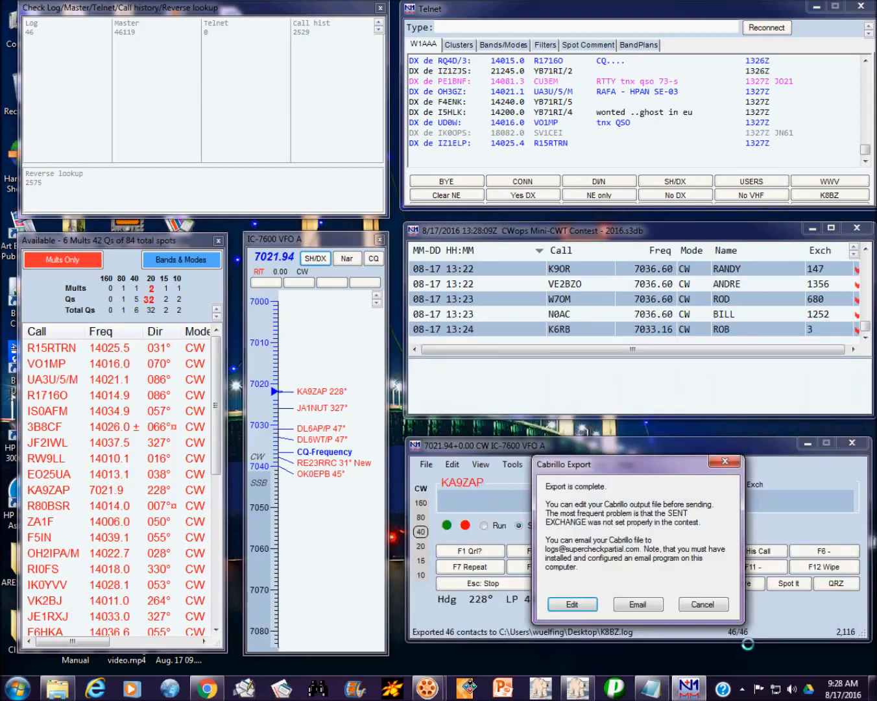
click(574, 604)
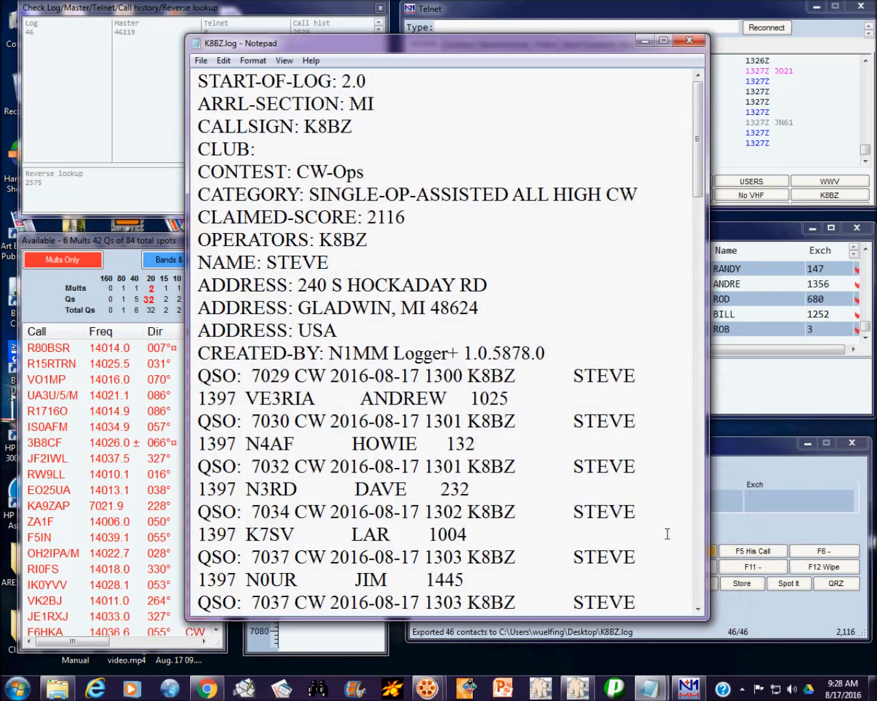
Step: Review K8BZ.log full-screen from header to END-OF-LOG, then close Notepad
click(664, 40)
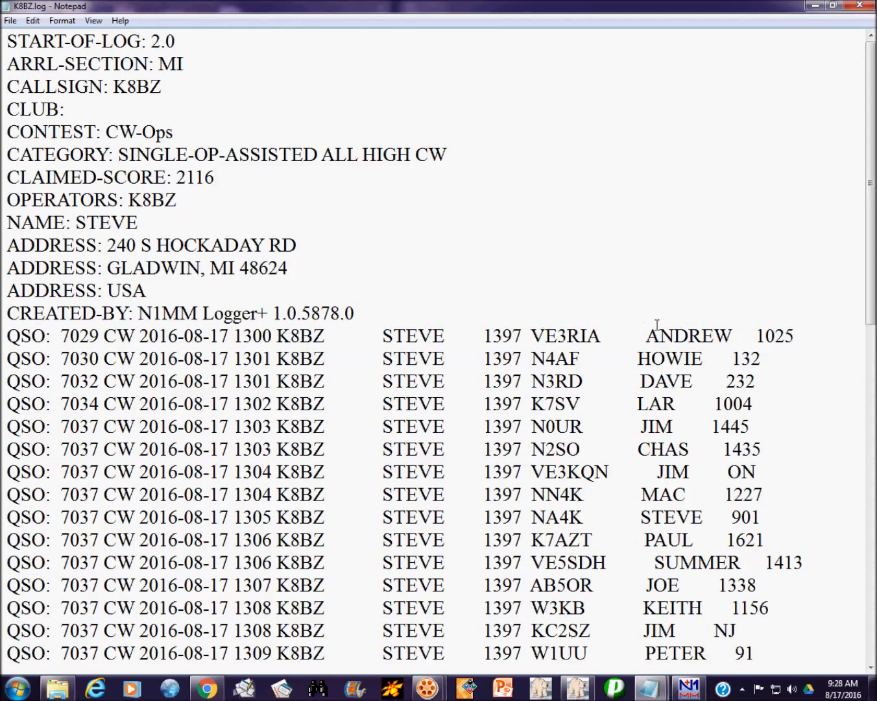
click(800, 237)
scroll(800, 237, down, 3)
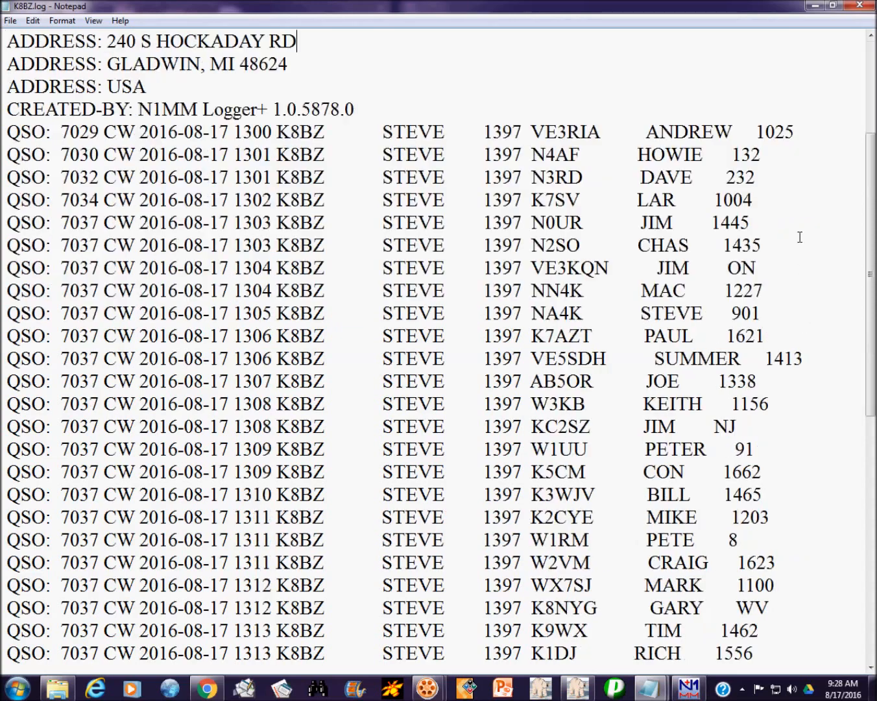
scroll(736, 267, down, 8)
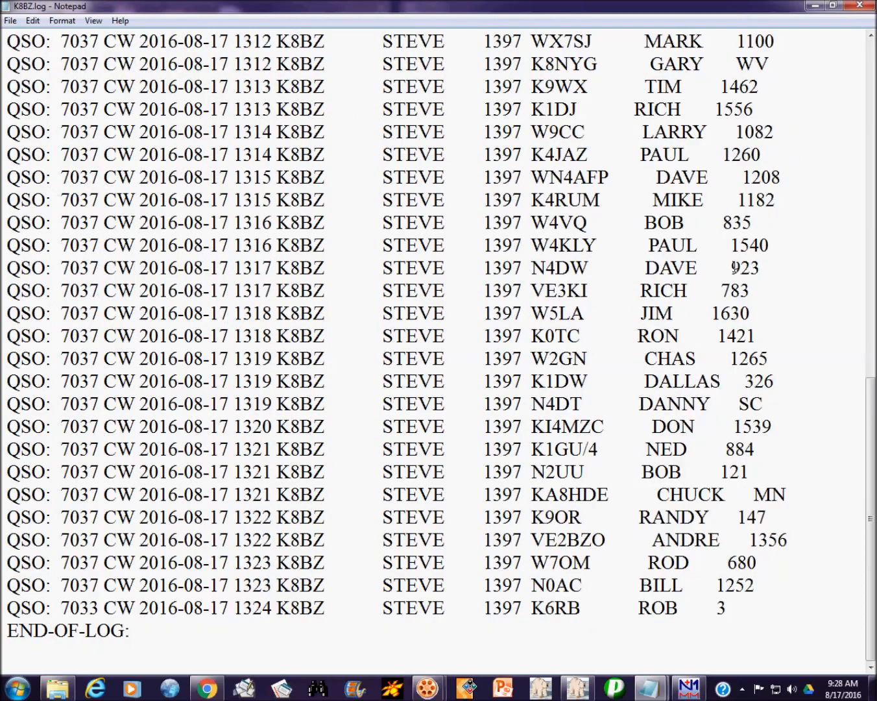
scroll(734, 267, up, 11)
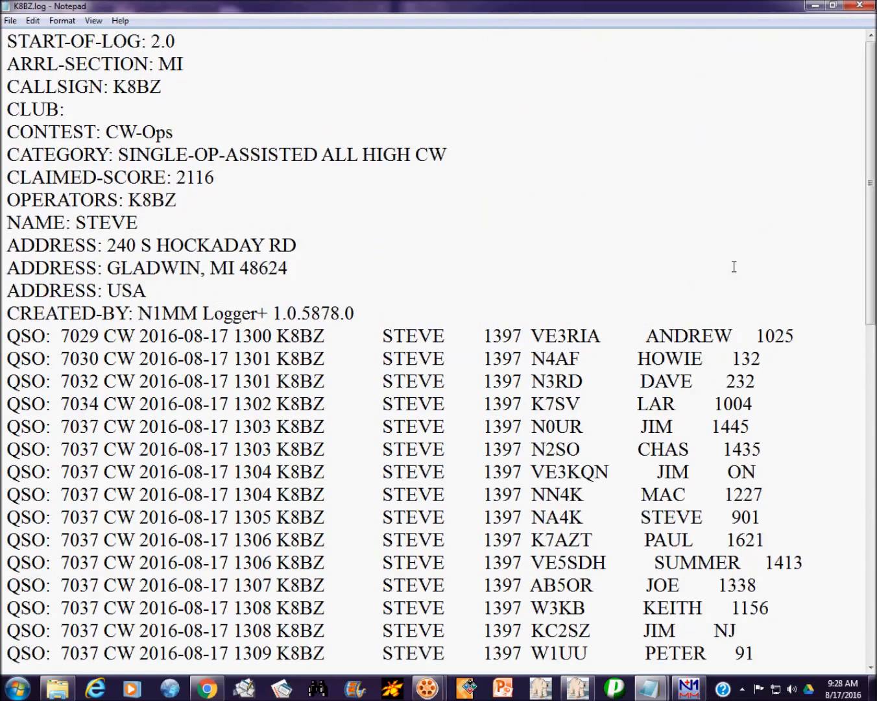
click(859, 8)
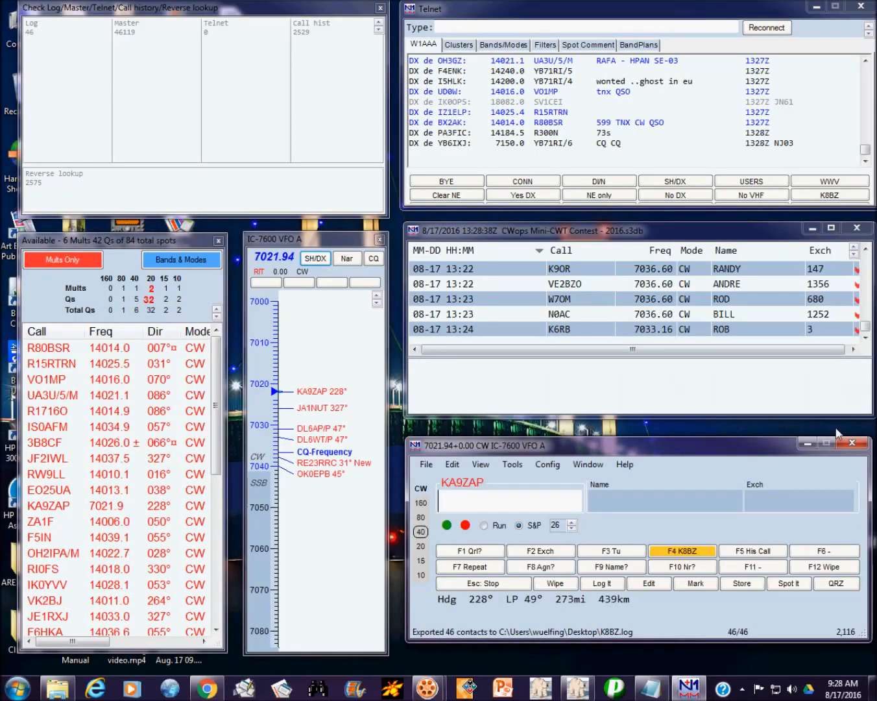
Step: Exit N1MM Logger+ and confirm Yes at the 'really want to exit' prompt
click(850, 445)
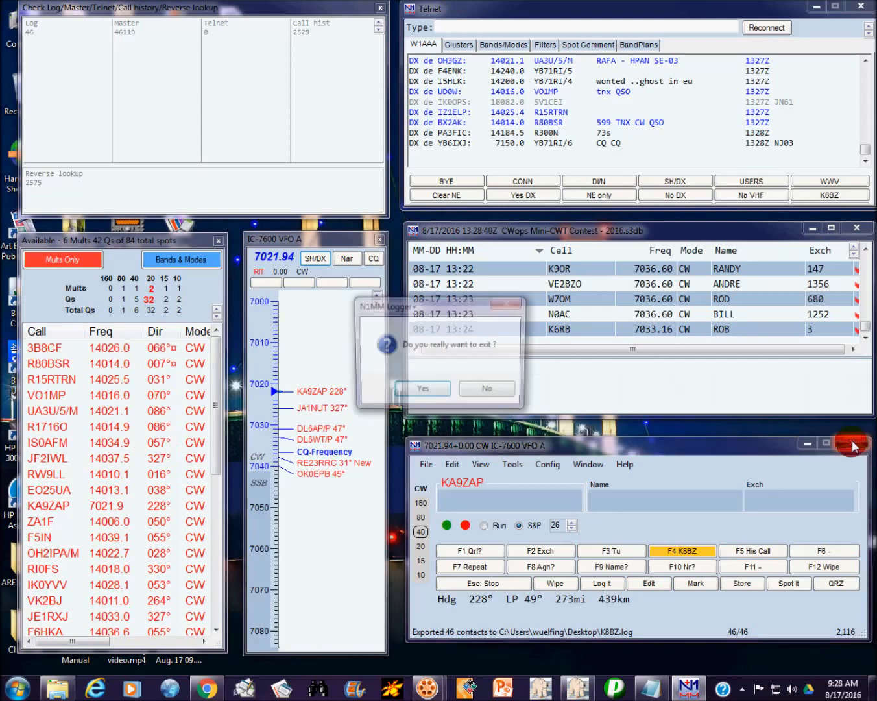
click(420, 392)
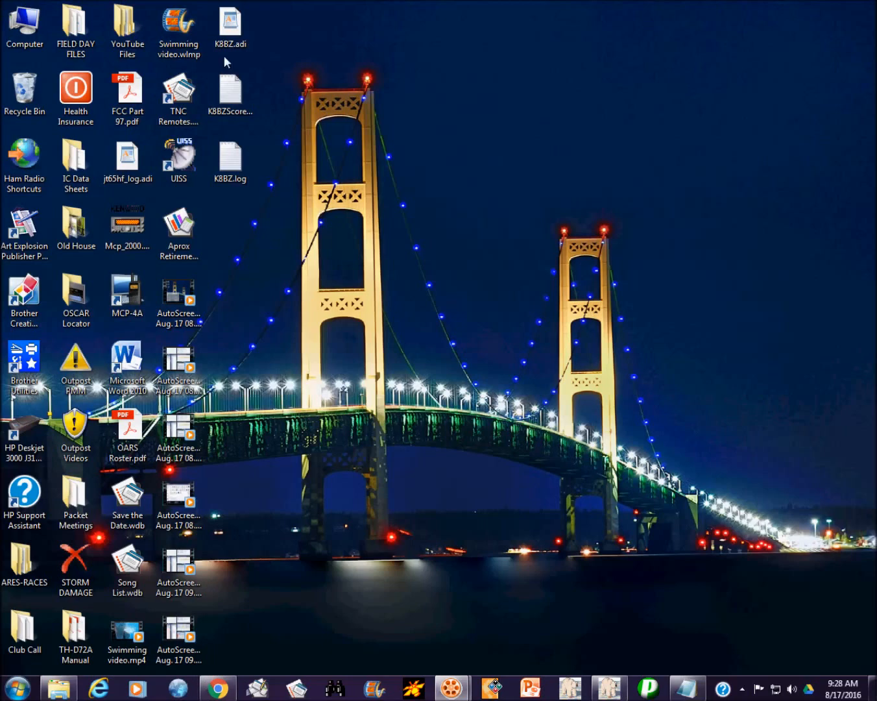
Step: Select K8BZScoreSummary.txt on the desktop and bring up its context menu
click(227, 90)
click(227, 90)
right_click(226, 91)
Step: Open K8BZScoreSummary.txt maximized in Notepad and highlight the claimed score 2,116
click(259, 97)
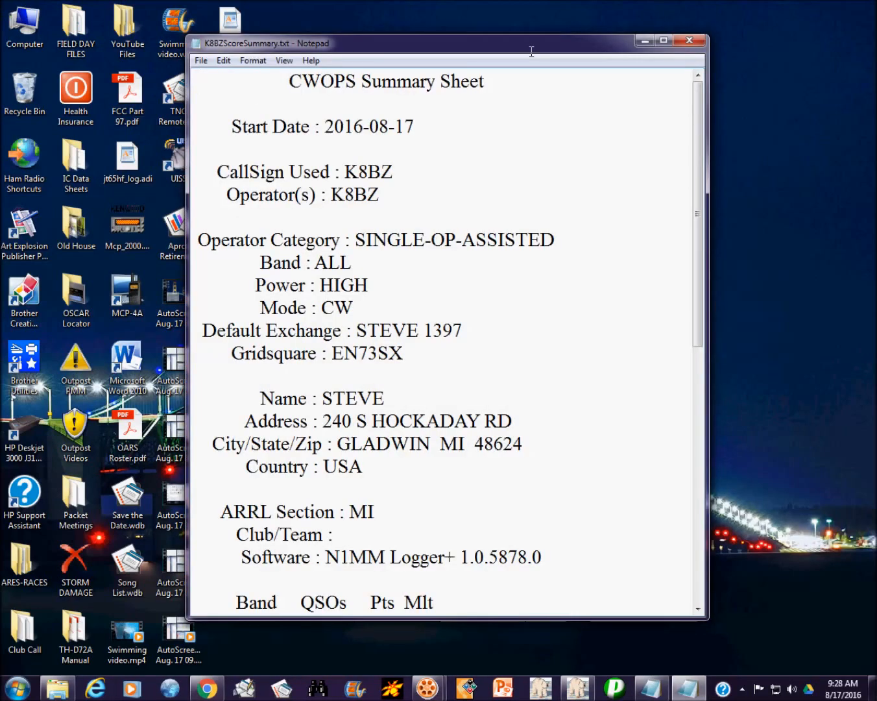
click(664, 41)
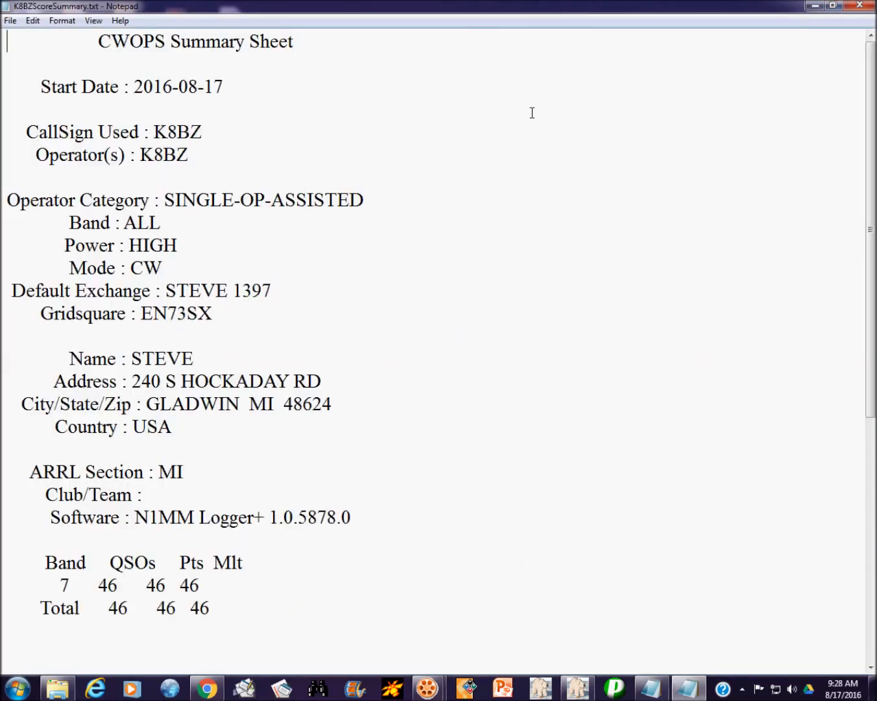
scroll(570, 137, down, 3)
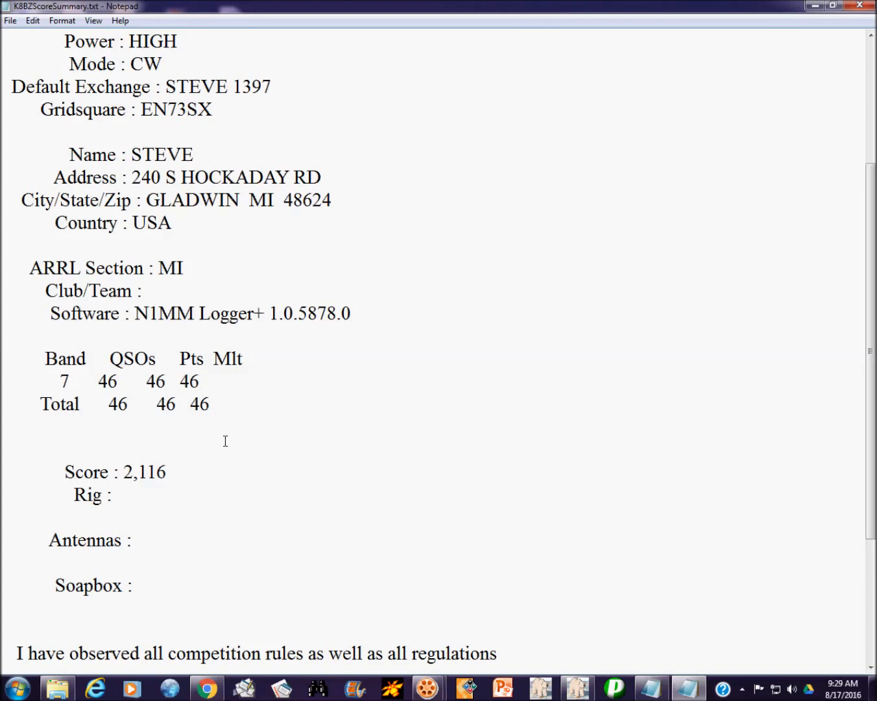
drag(123, 471, 213, 466)
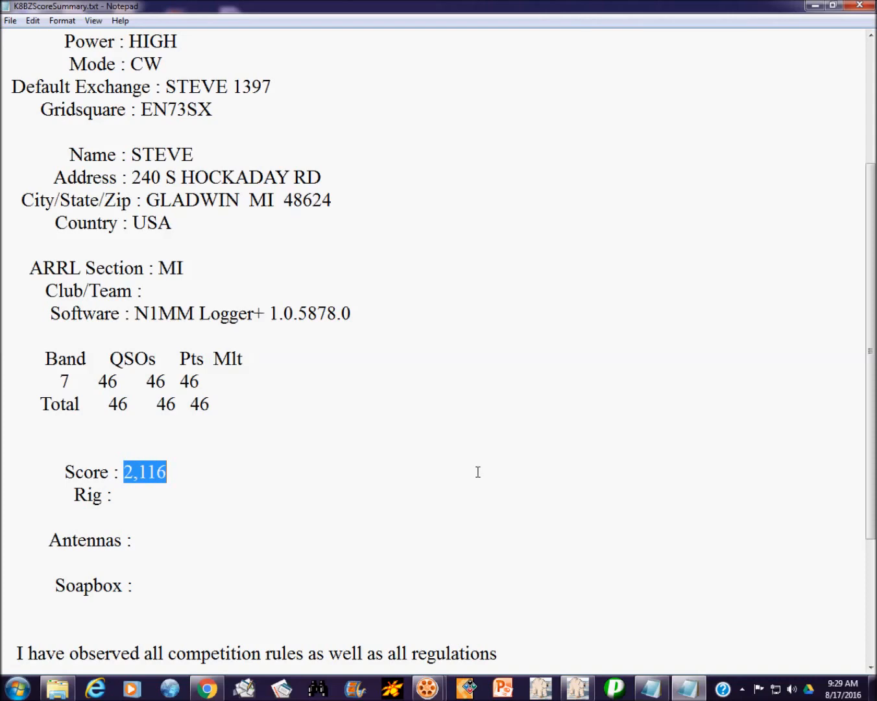
Step: Bring the cwops Yahoo Groups browser window in front of the score summary
scroll(457, 435, down, 3)
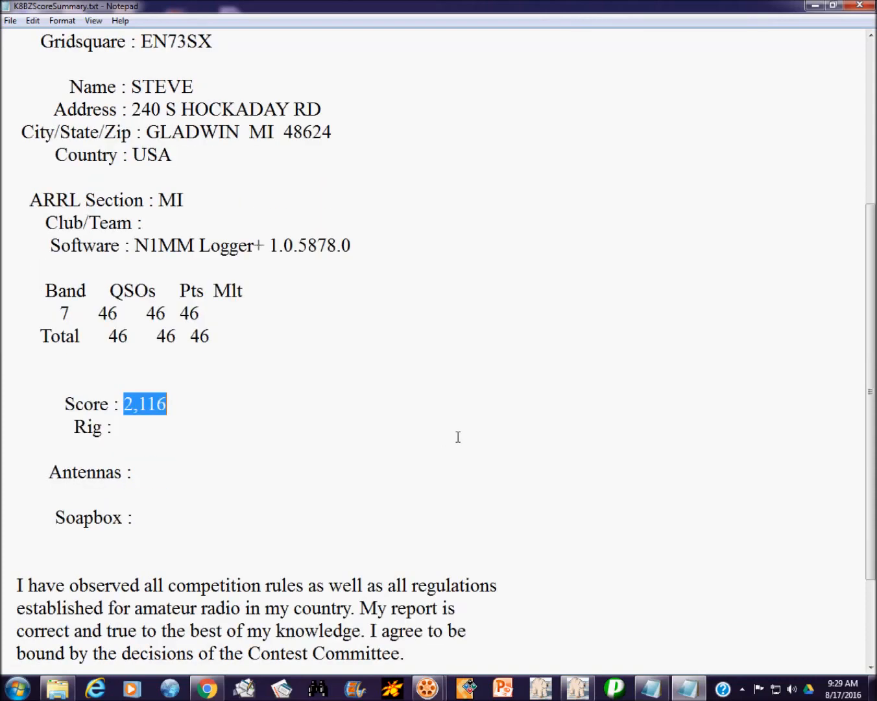
scroll(456, 436, up, 6)
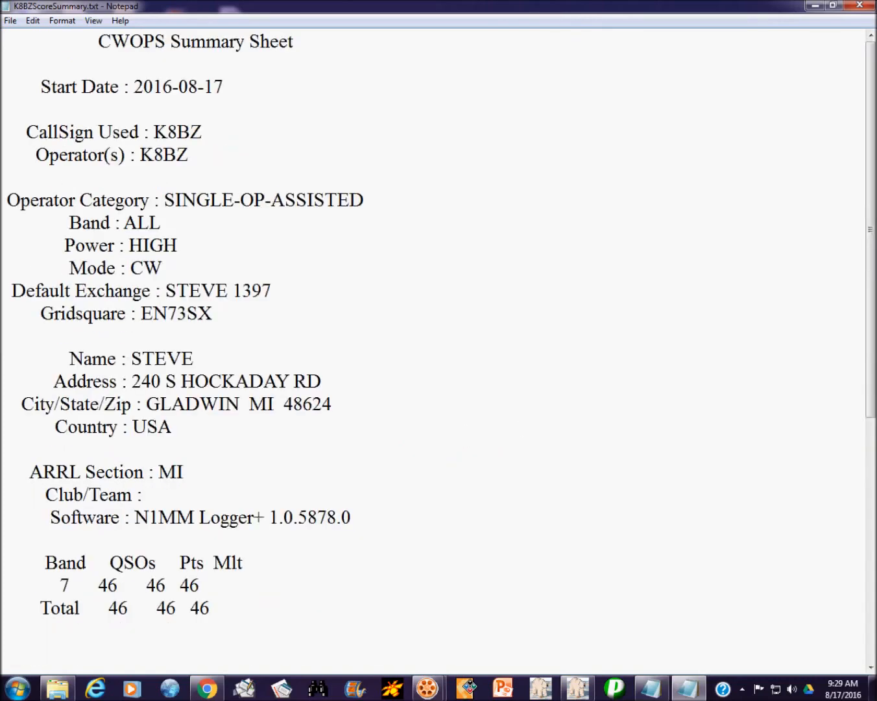
scroll(603, 518, down, 3)
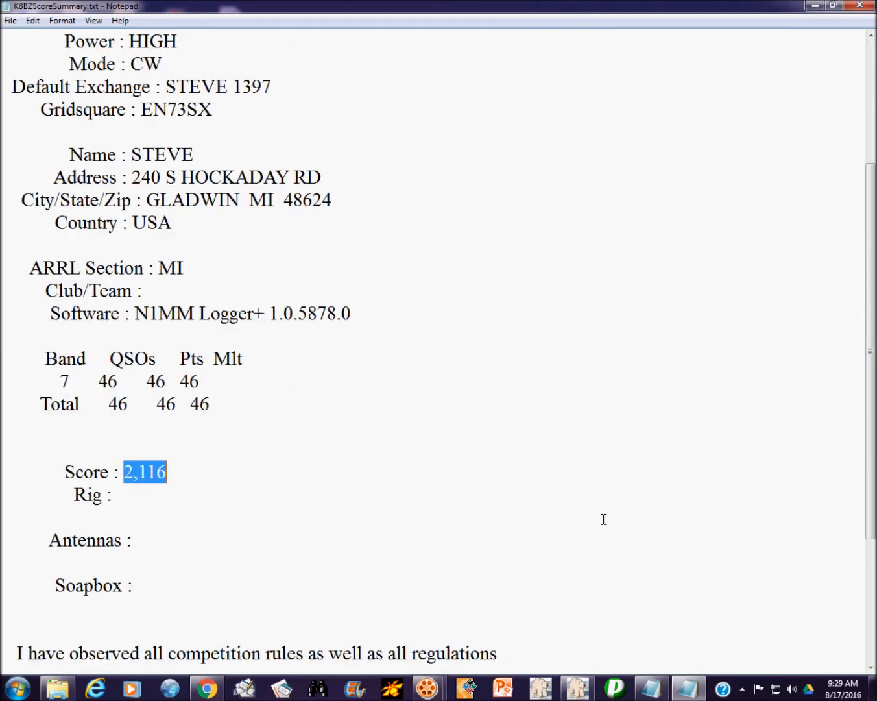
click(205, 688)
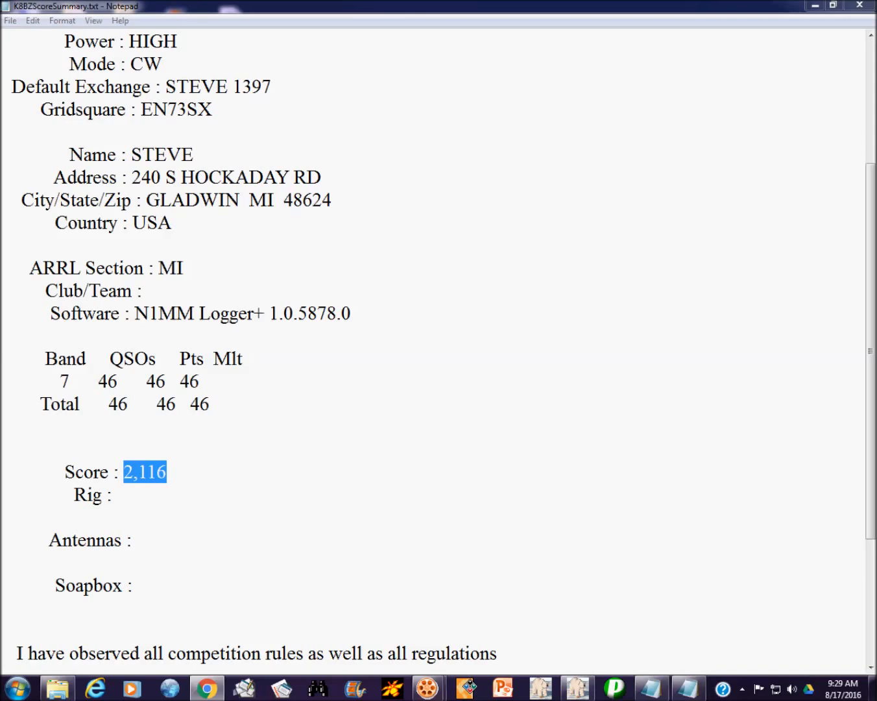
drag(876, 150, 351, 114)
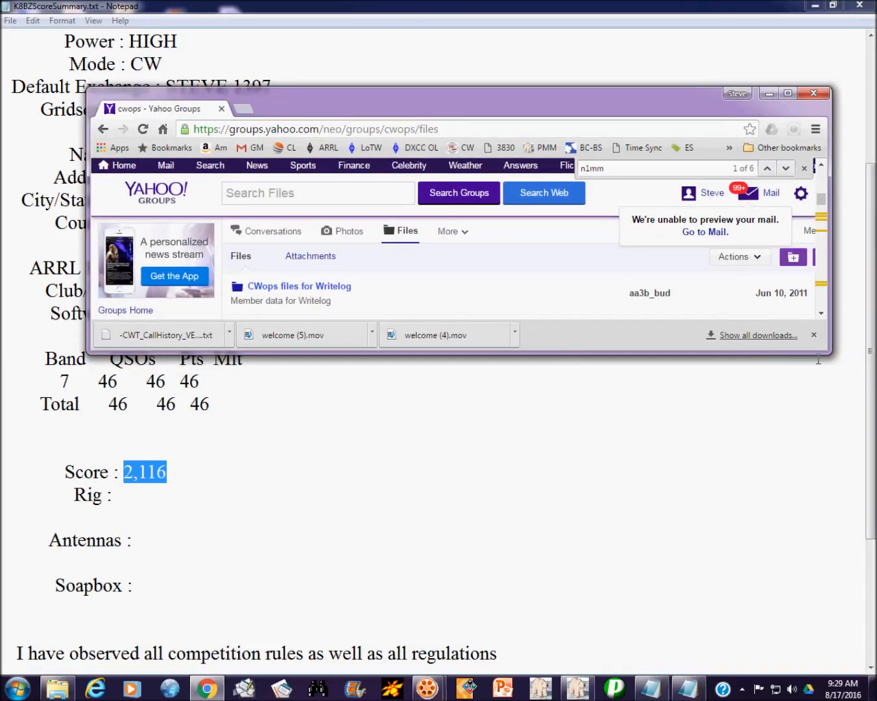
Step: Narrow the browser so the score summary stays visible, and load the 3830scores.com home page
drag(828, 351, 827, 656)
drag(89, 392, 241, 371)
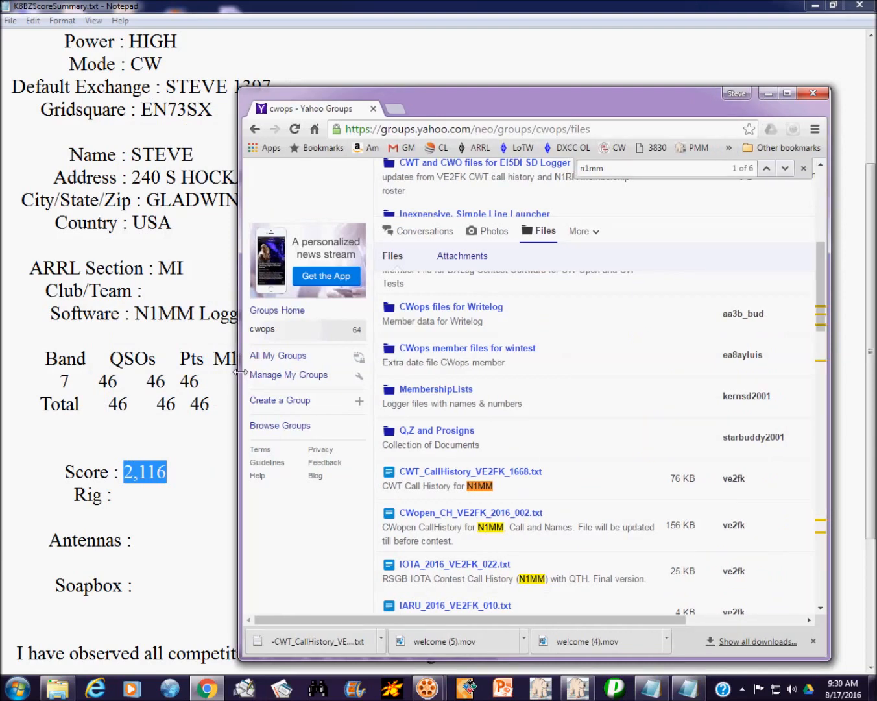
click(656, 150)
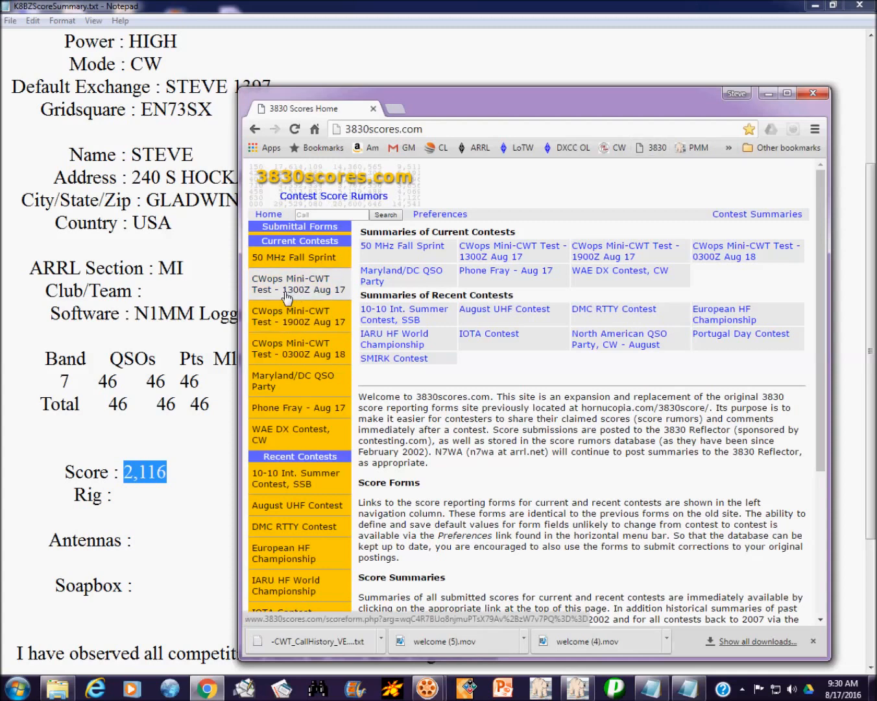
Step: Open the CWops Mini-CWT Test 1300Z Aug 17 score form and widen the browser window
click(273, 287)
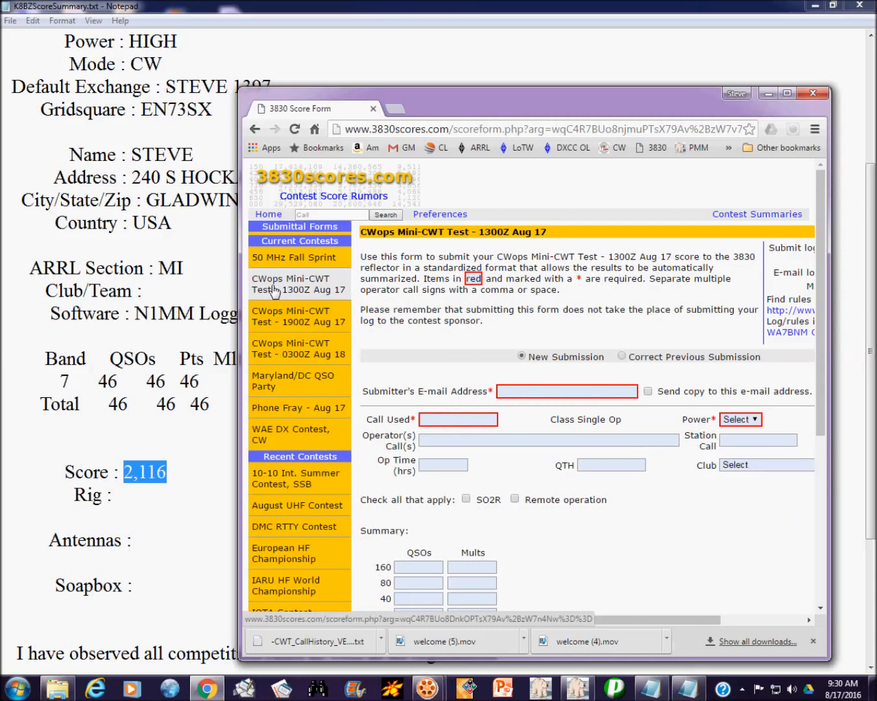
drag(831, 273, 873, 273)
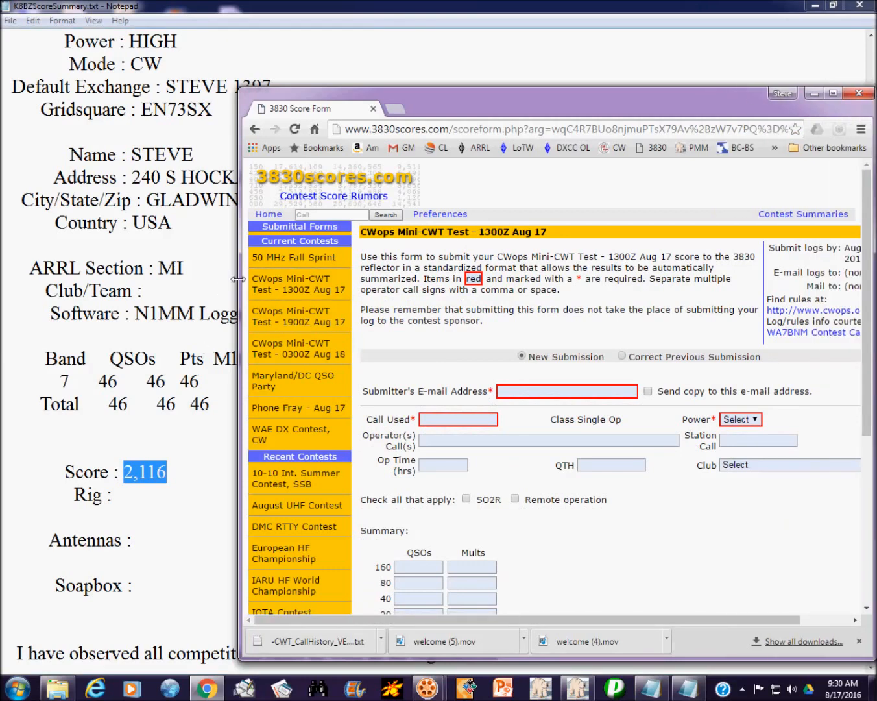
drag(238, 273, 36, 272)
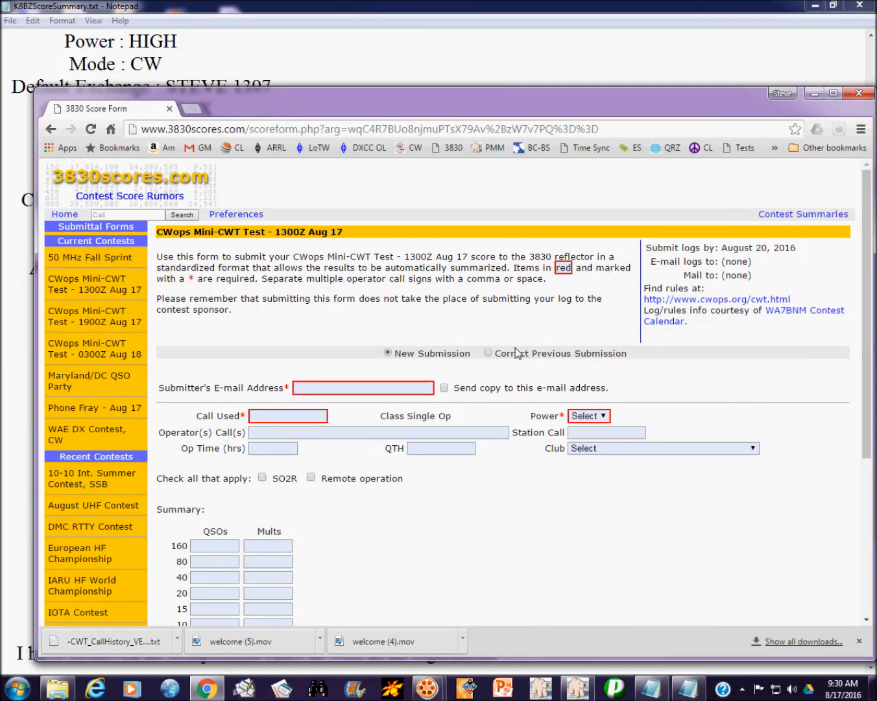
Step: Enter the submitter's e-mail address and request a copy of the submission
click(378, 384)
key(Tab)
key(space)
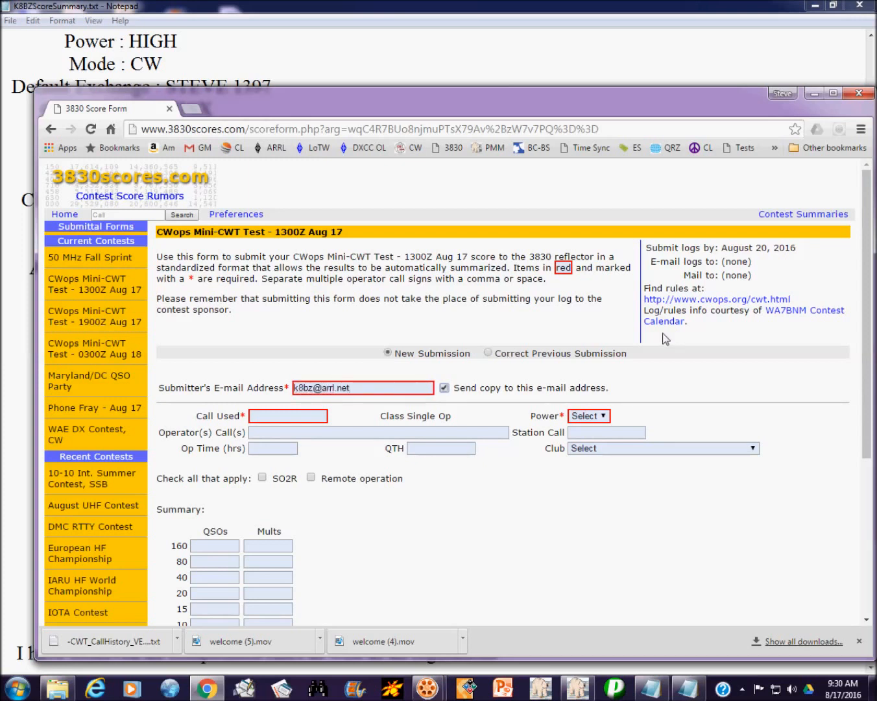
Step: Enter K8BZ as call used, operator and station call, HP power, and QTH Gladwin, MI
click(299, 418)
text(k8bz)
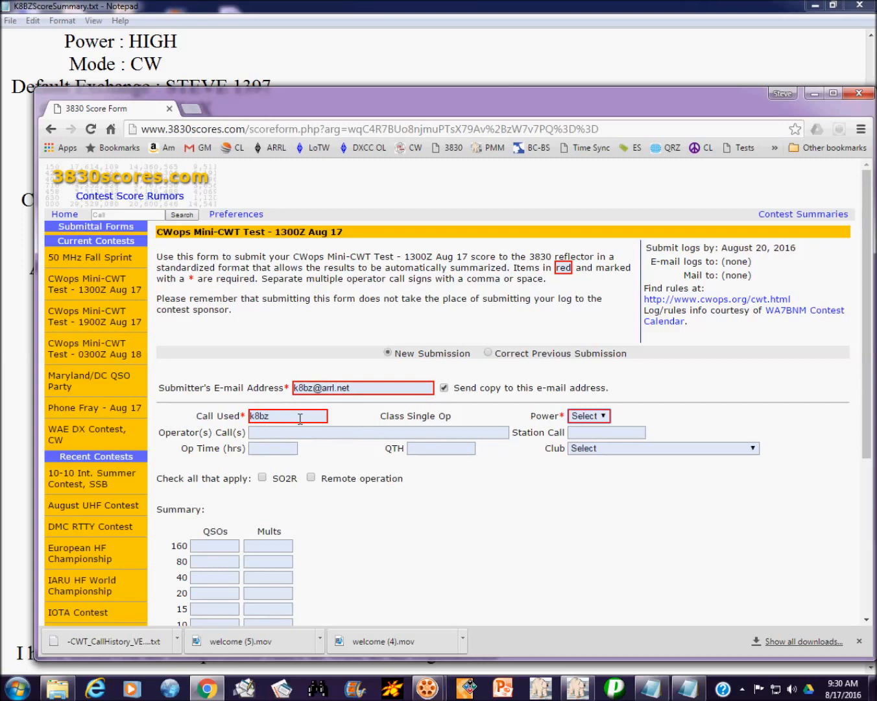
key(Tab)
key(h)
key(Tab)
text(k8bz)
key(Tab)
text(k8bz)
key(Tab)
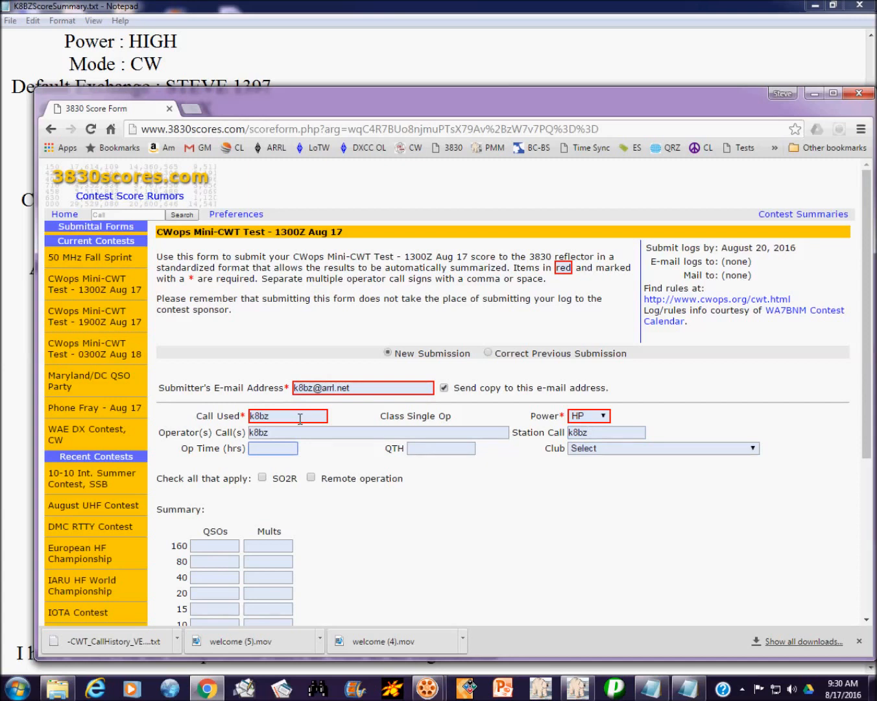
key(Tab)
text(Gladwin, MI)
key(Tab)
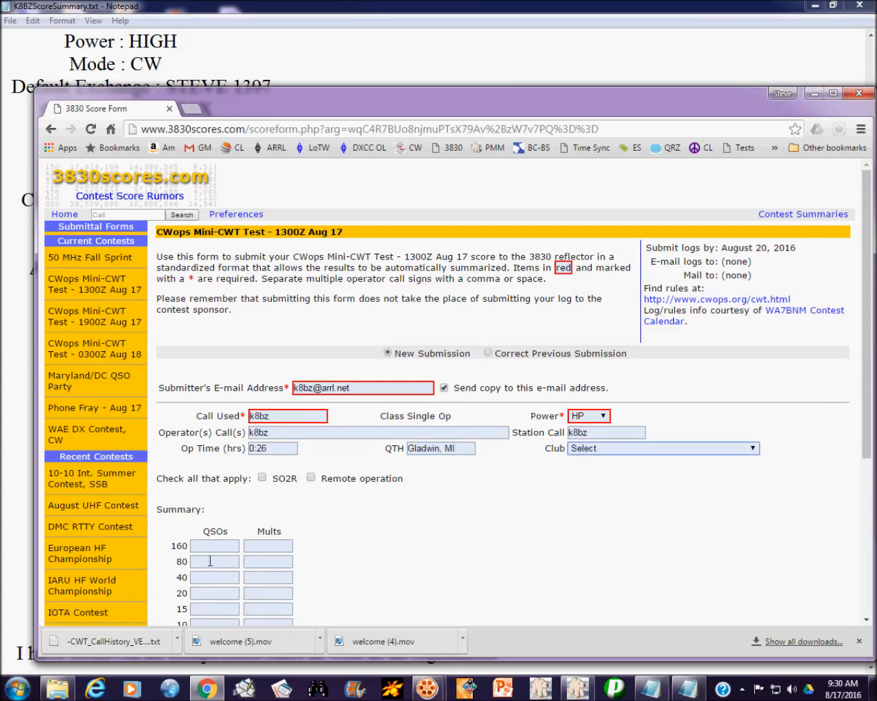
Step: Enter 46 QSOs and 46 mults on 40 m, totals of 46, and total score 2117
drag(307, 105, 417, 79)
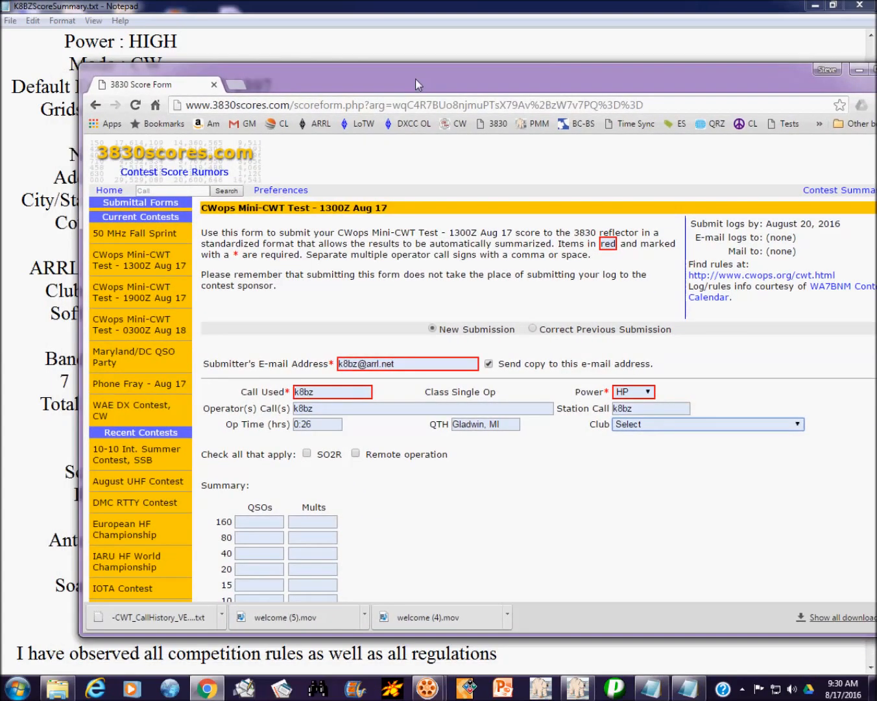
click(265, 553)
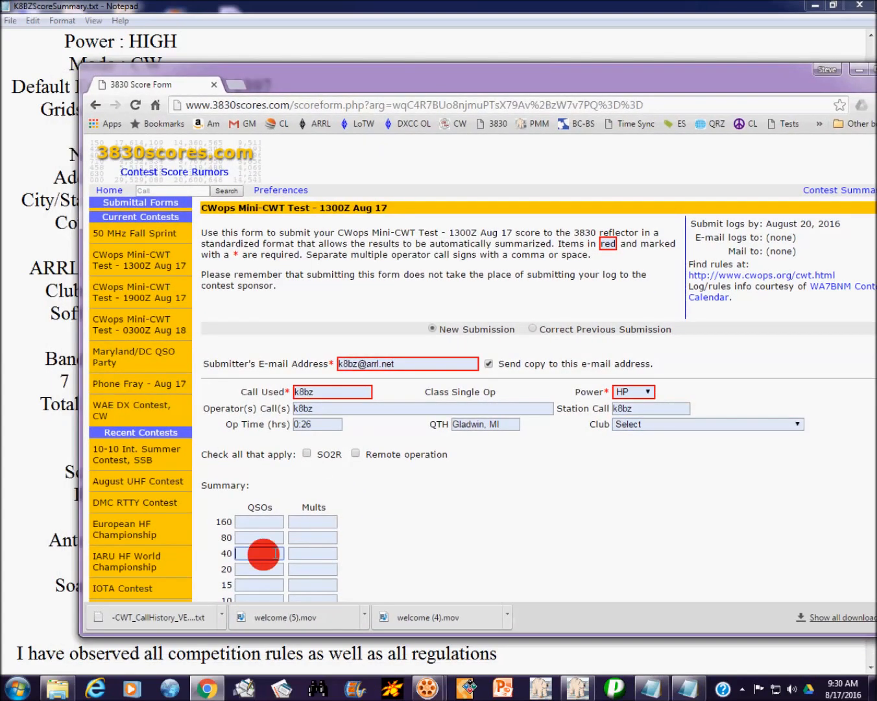
key(Tab)
text(46)
key(Tab)
key(Tab)
key(Tab)
key(Tab)
key(Tab)
key(Tab)
key(Tab)
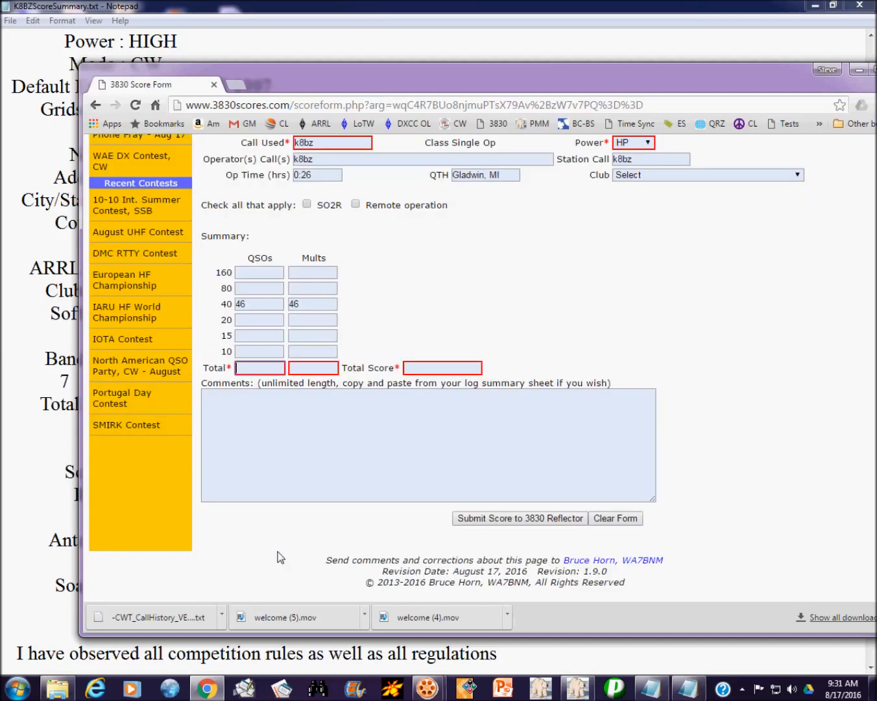
text(46)
key(Tab)
text(46)
key(Tab)
text(2117)
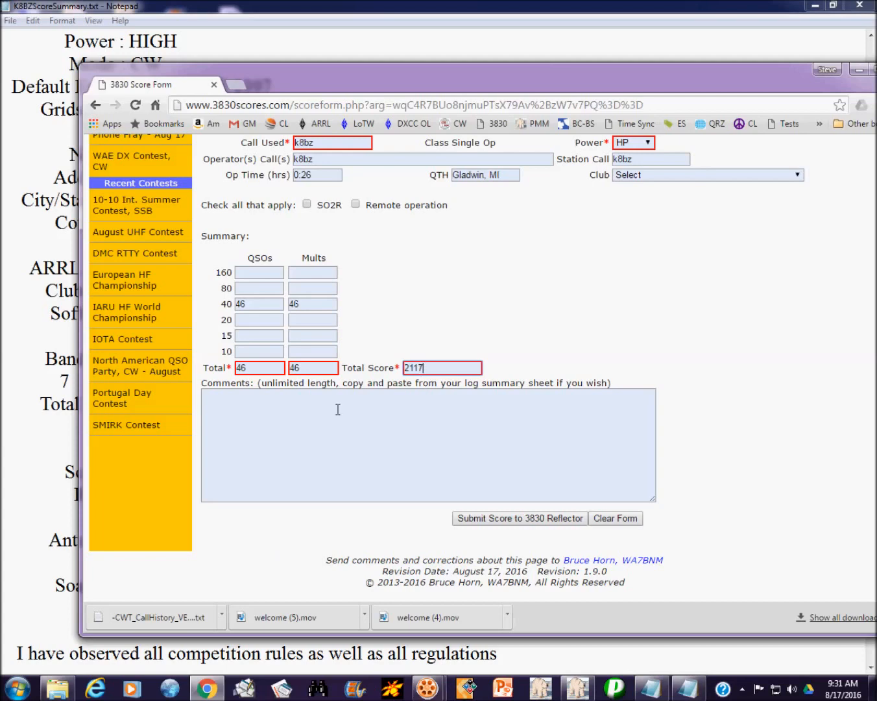
Step: Submit the score, correct the rejected total to 2,116, and resubmit to the 3830 Reflector
click(543, 519)
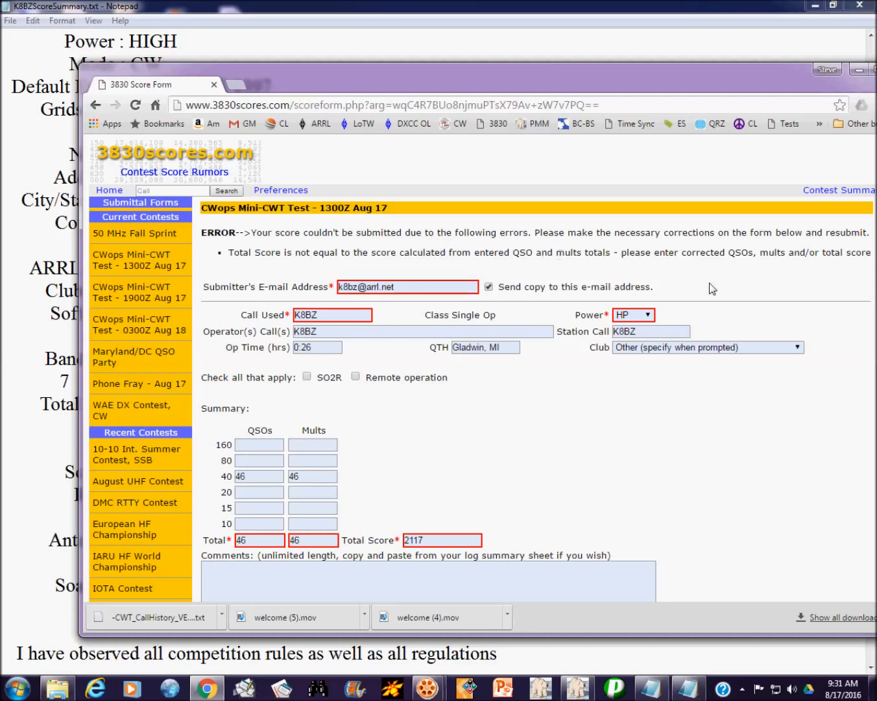
scroll(766, 339, down, 2)
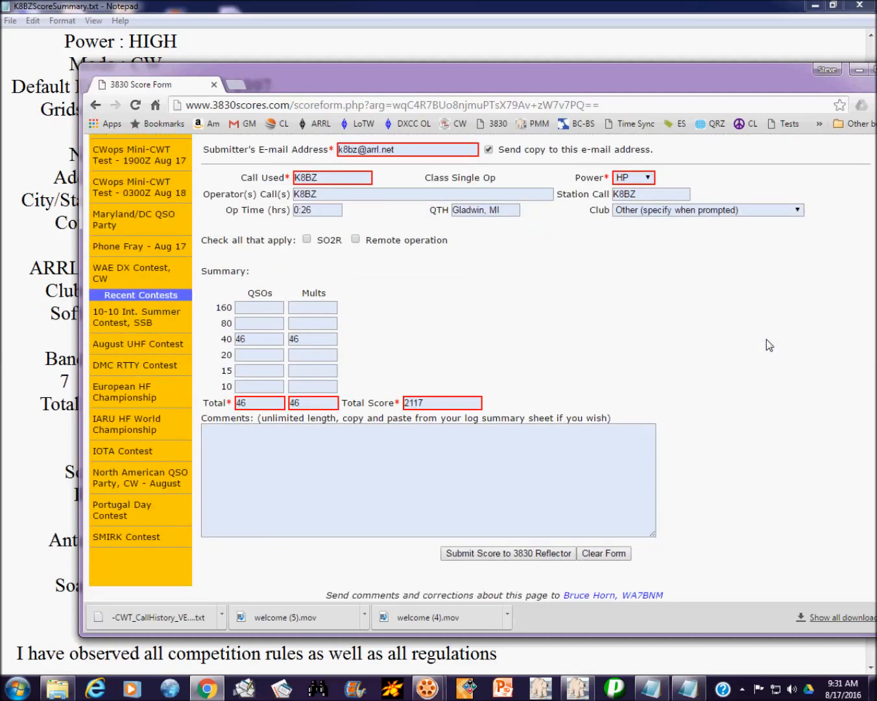
scroll(769, 344, up, 1)
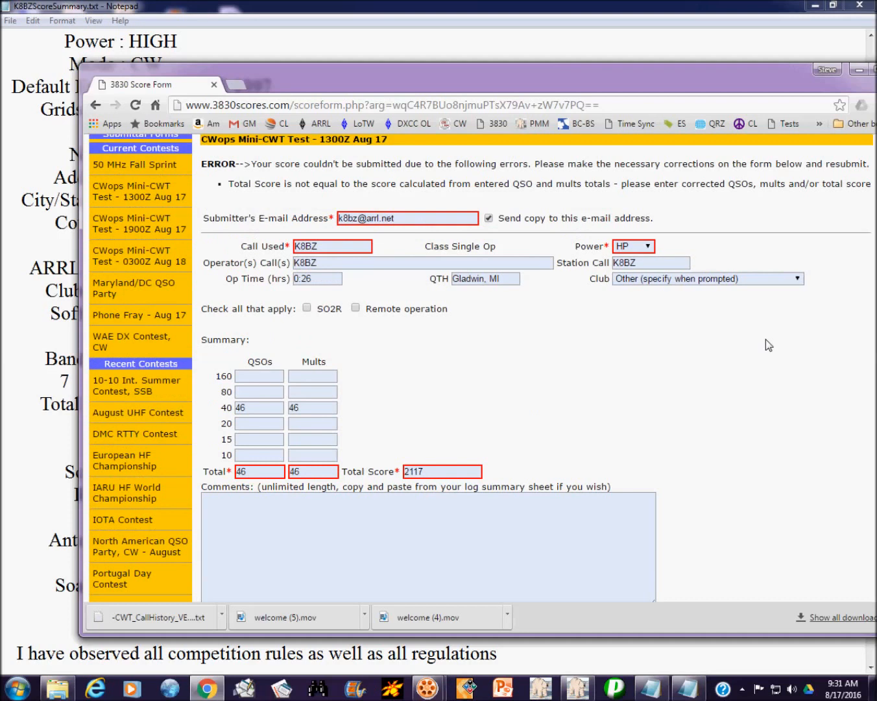
click(441, 472)
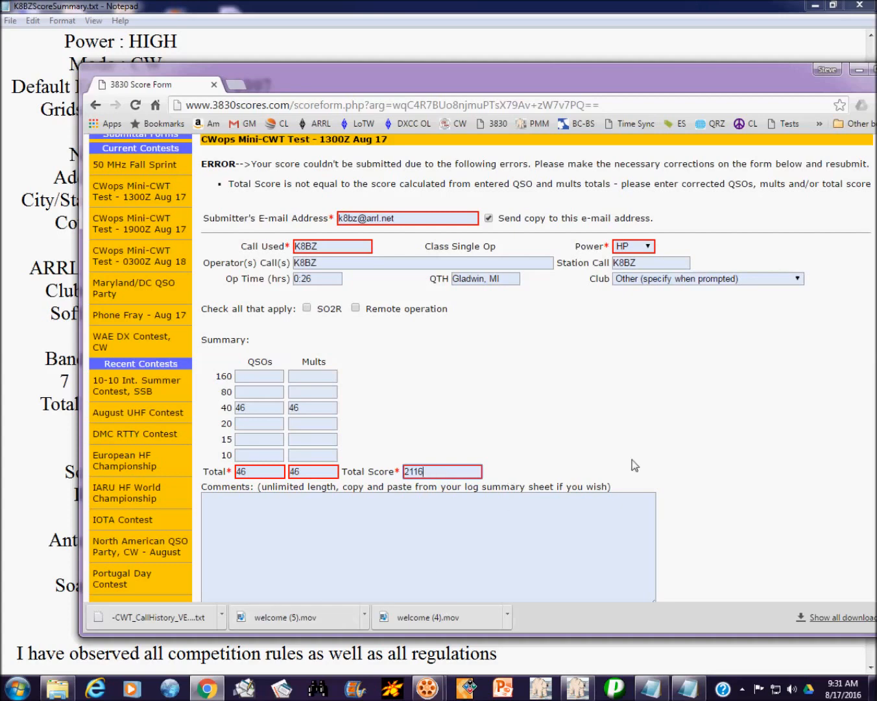
scroll(749, 422, down, 3)
click(524, 516)
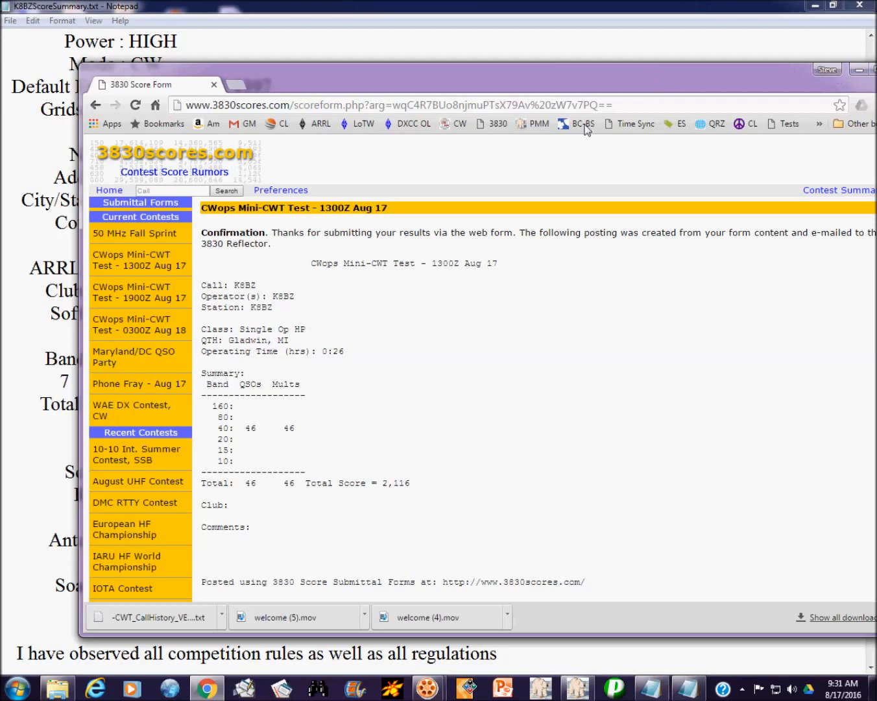
Step: In Gmail, open the webform confirmation e-mail for the 2,116 CWops score and delete it
click(240, 134)
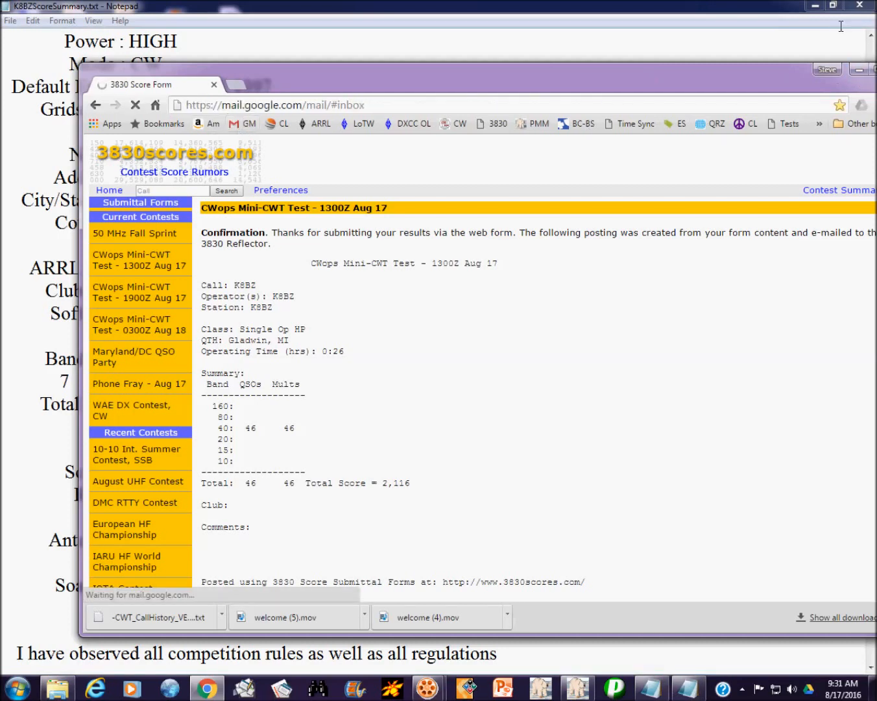
drag(773, 70, 711, 69)
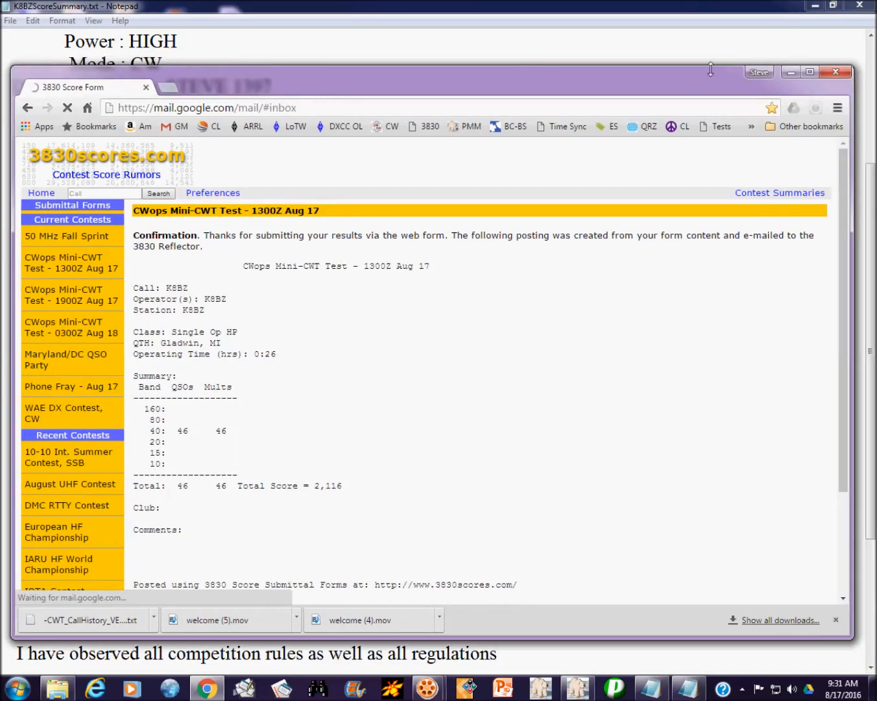
click(810, 72)
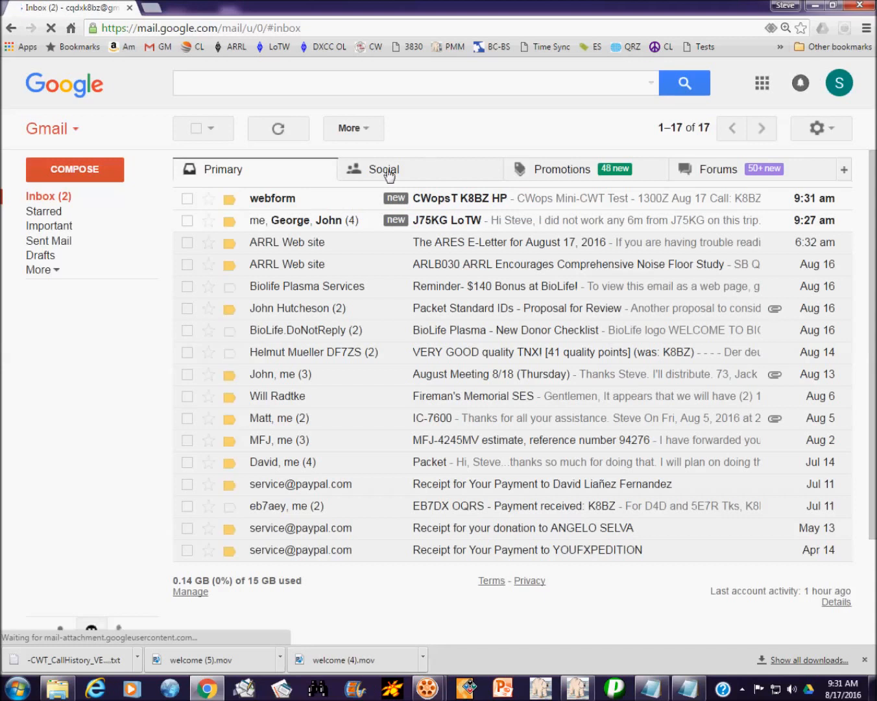
click(488, 203)
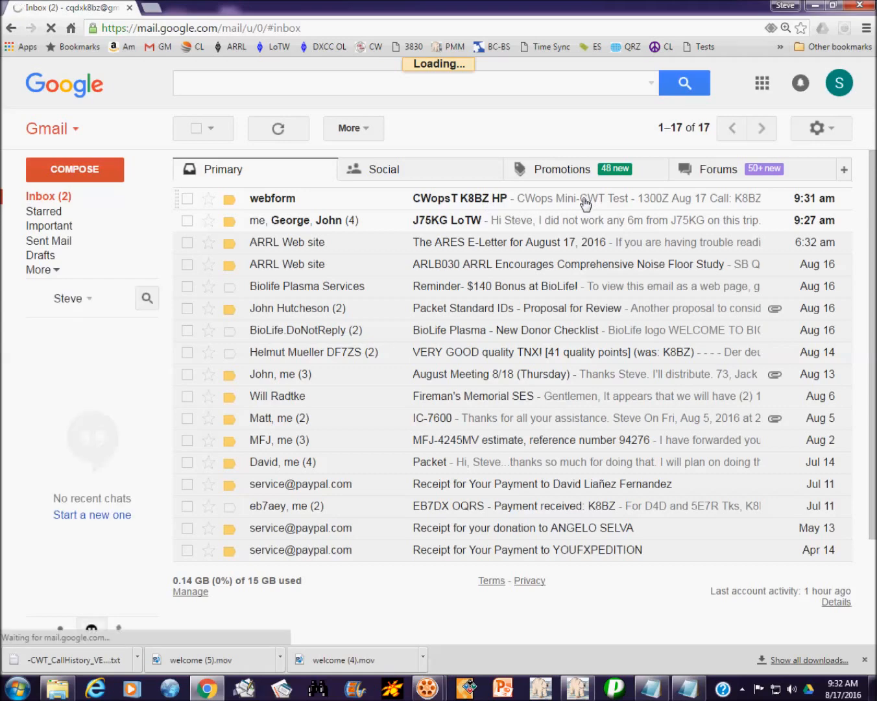
click(585, 200)
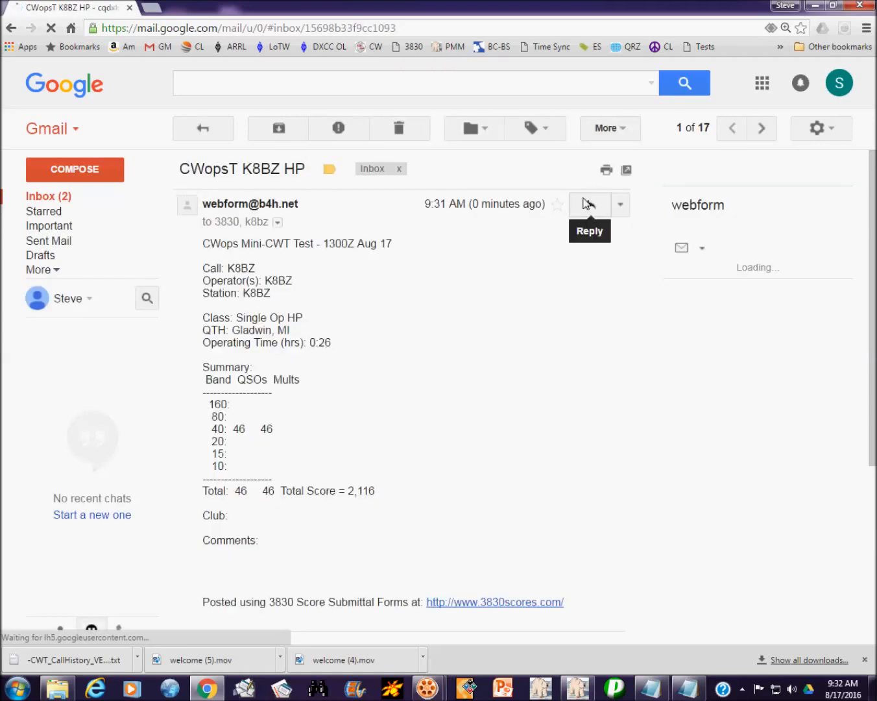
click(400, 129)
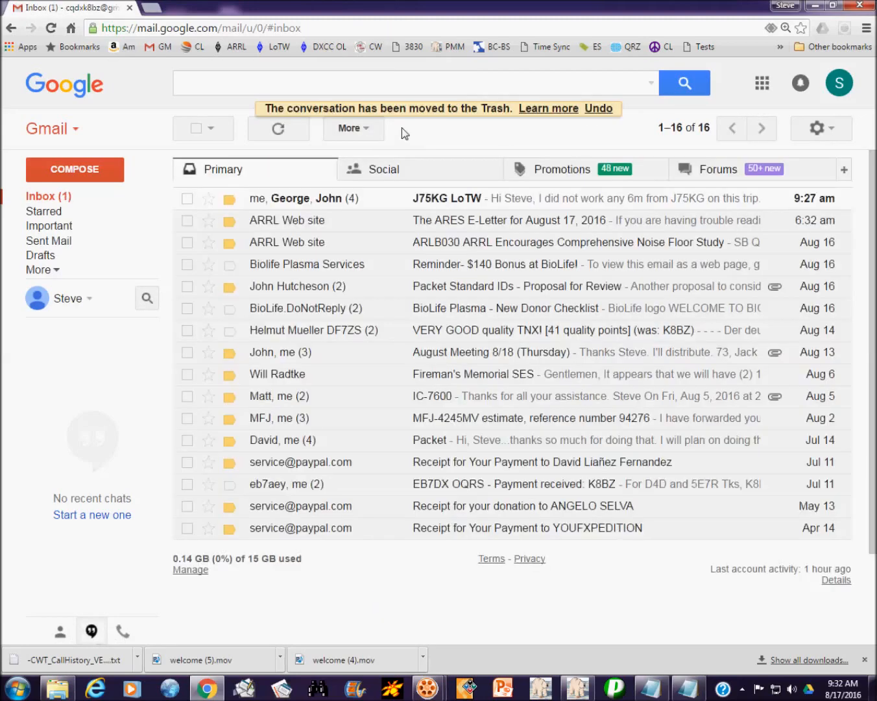
click(820, 8)
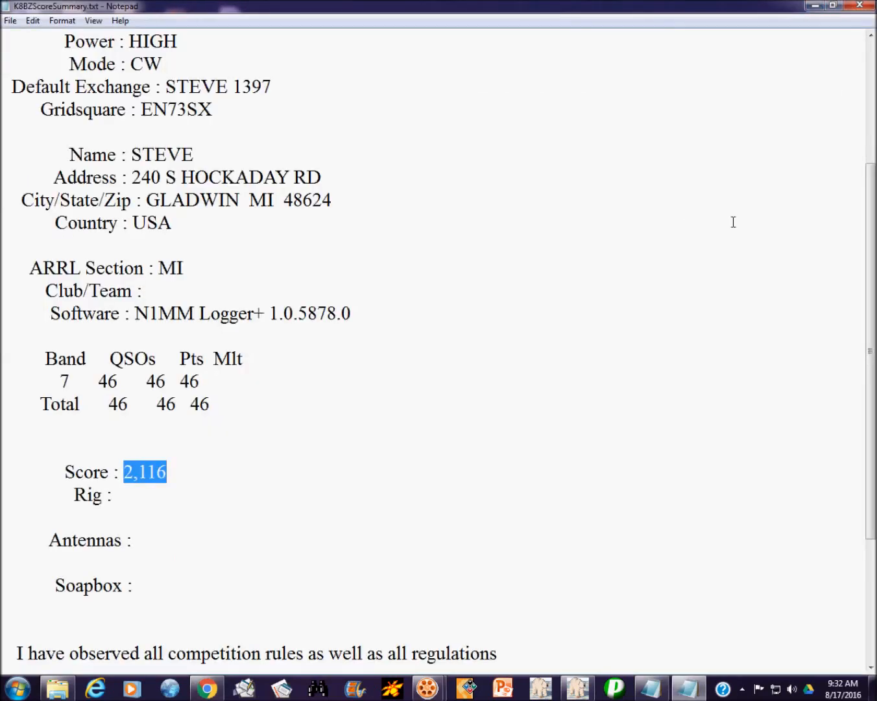
Step: Close the score summary in Notepad and launch N3FJP's Amateur Contact Log
click(863, 7)
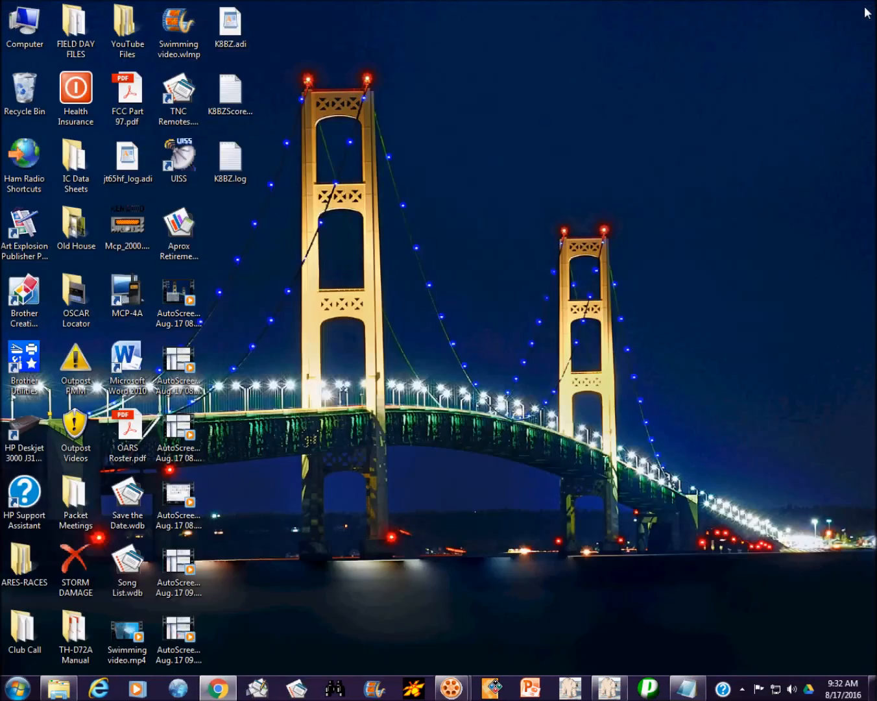
click(179, 692)
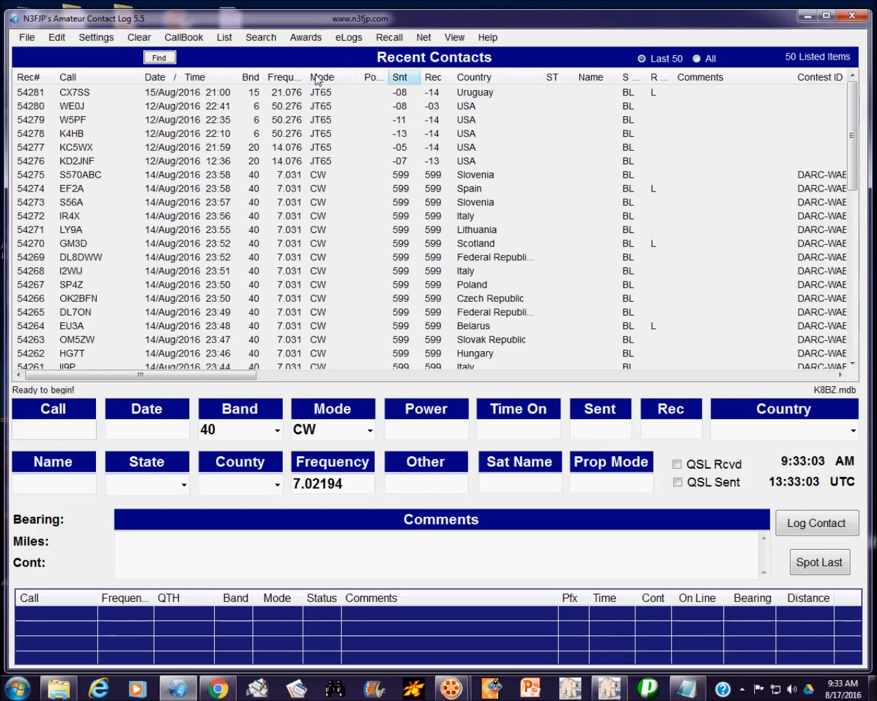
Step: Import the contest contacts from K8BZ.adi on the Desktop using File > Import ADIF
click(29, 38)
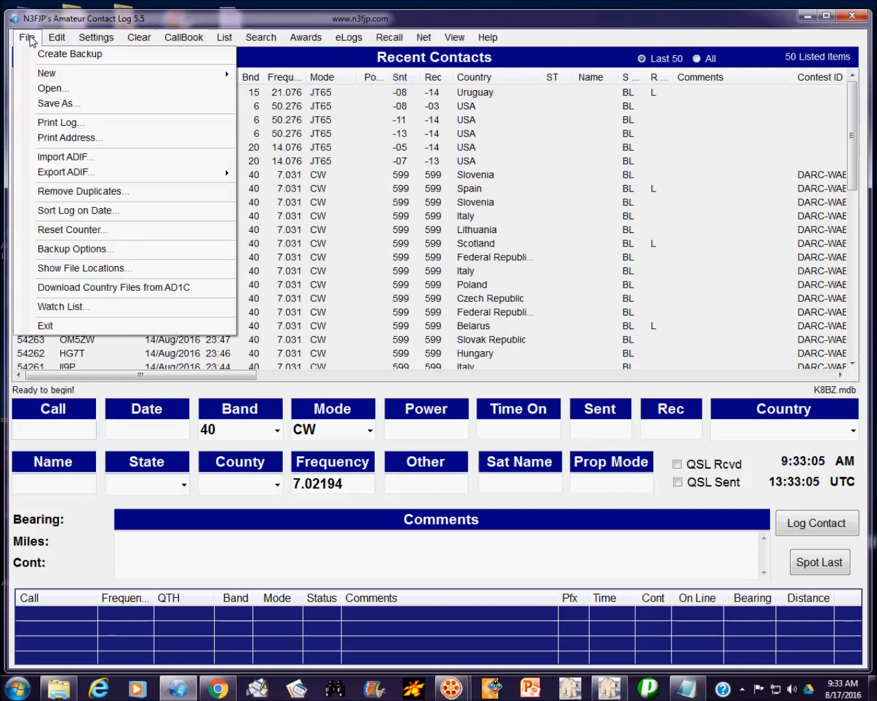
mouse_move(55, 172)
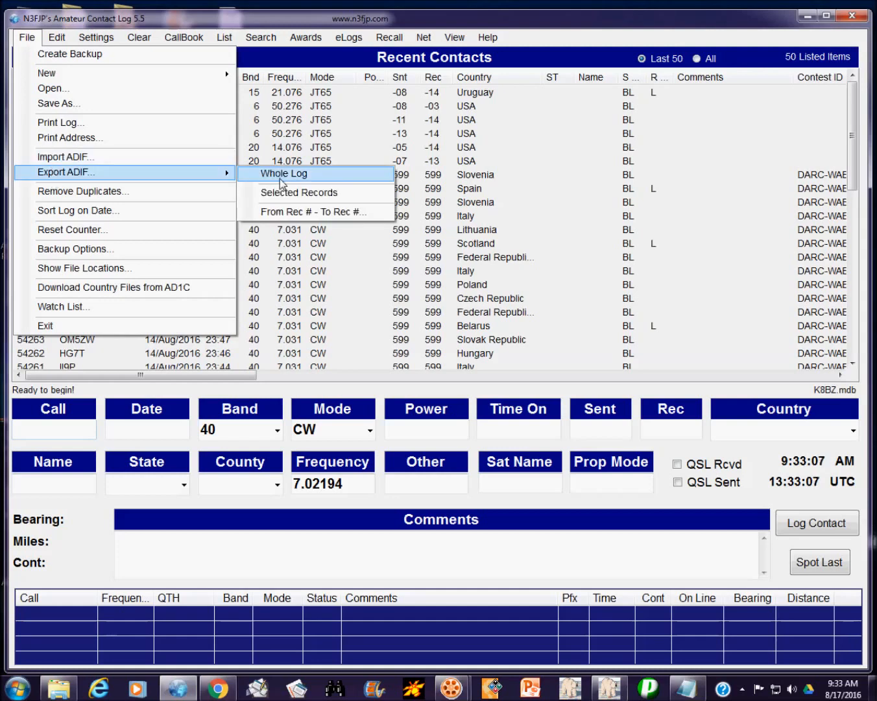
click(129, 158)
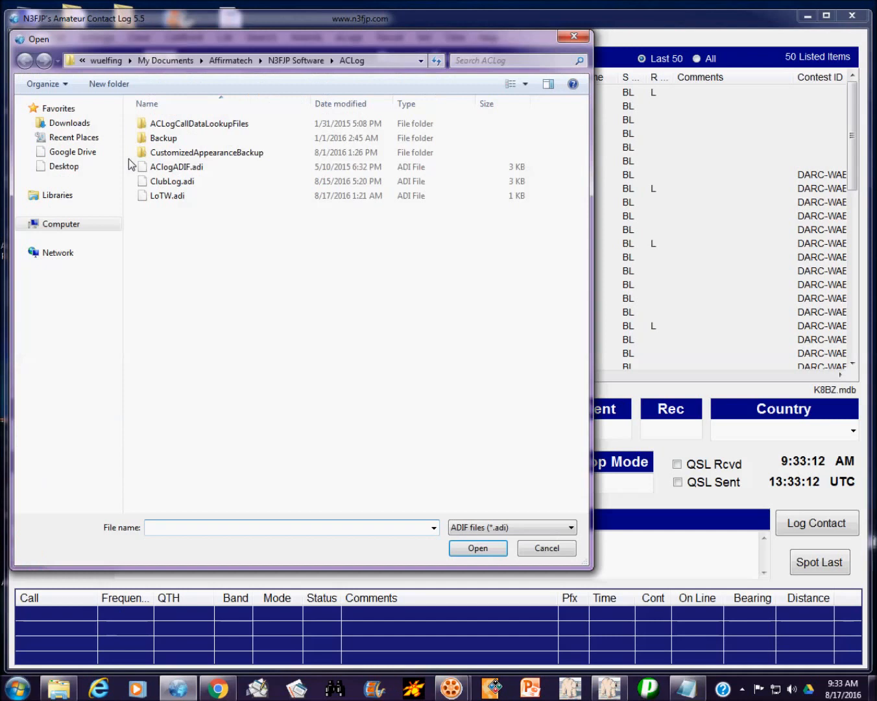
click(420, 60)
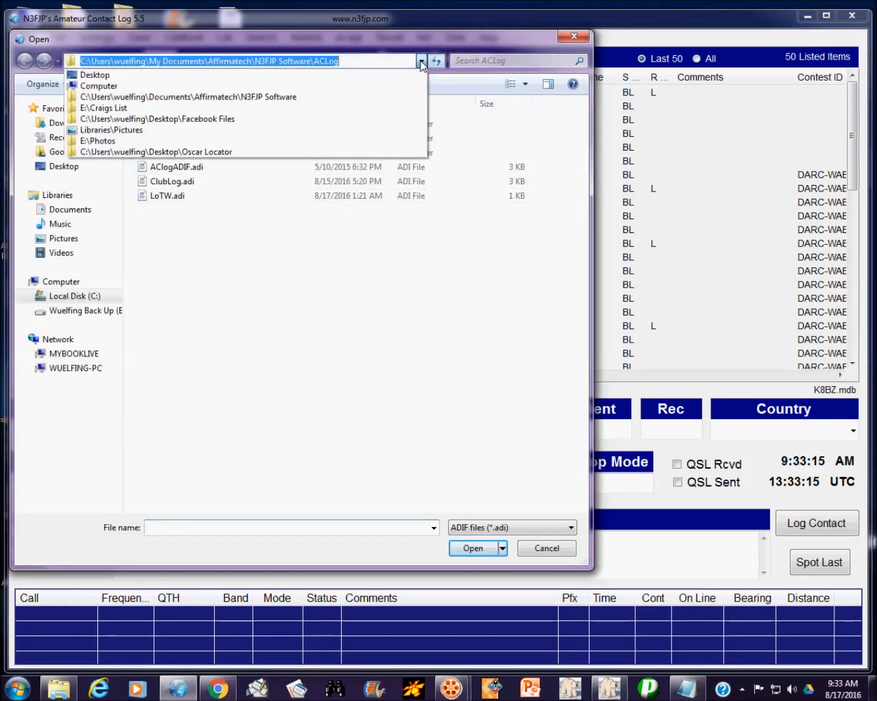
click(272, 86)
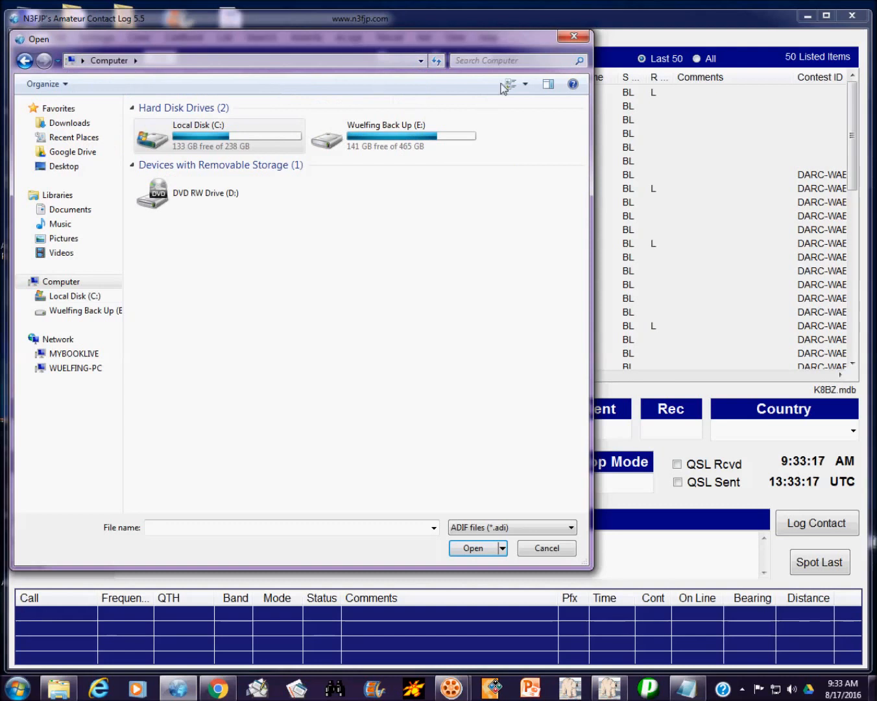
click(422, 60)
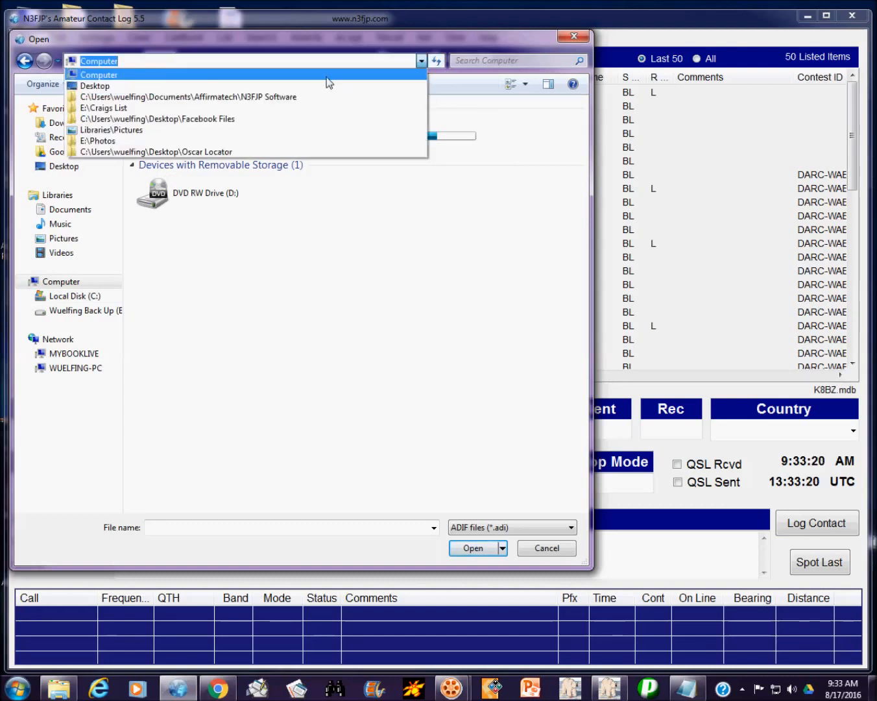
click(267, 85)
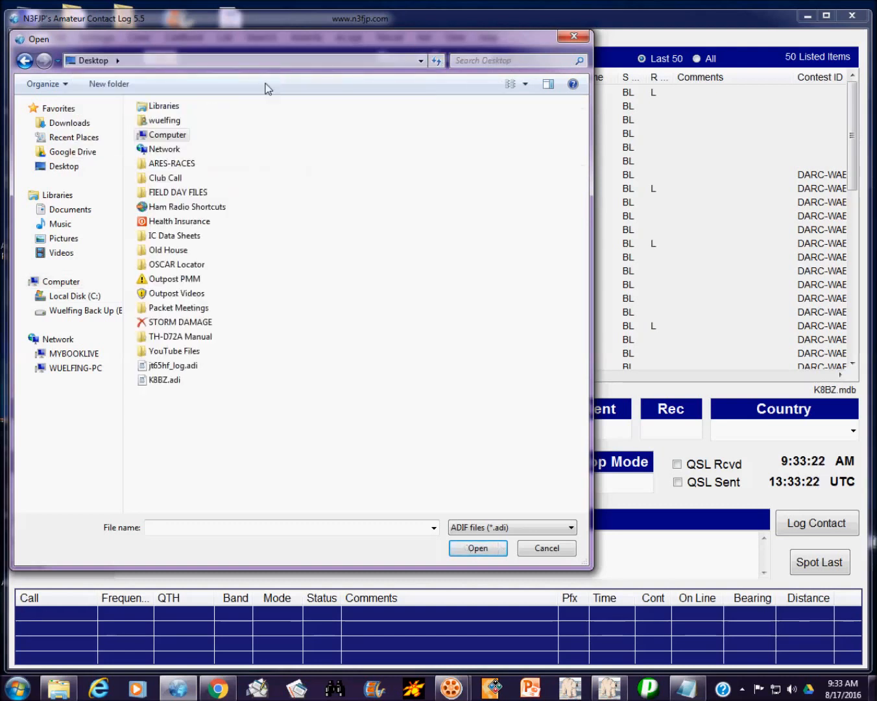
click(163, 380)
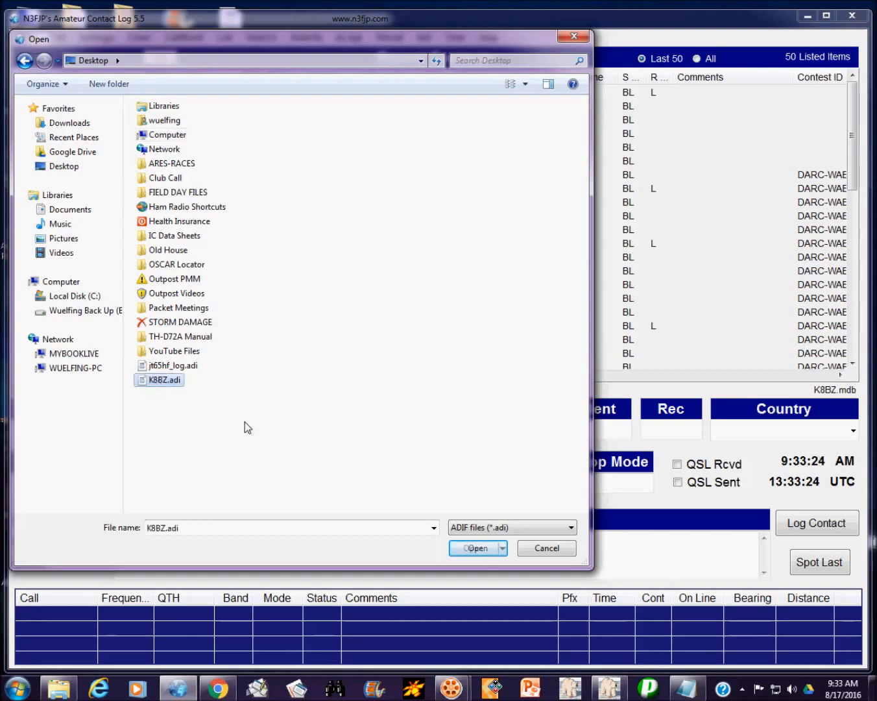
click(476, 548)
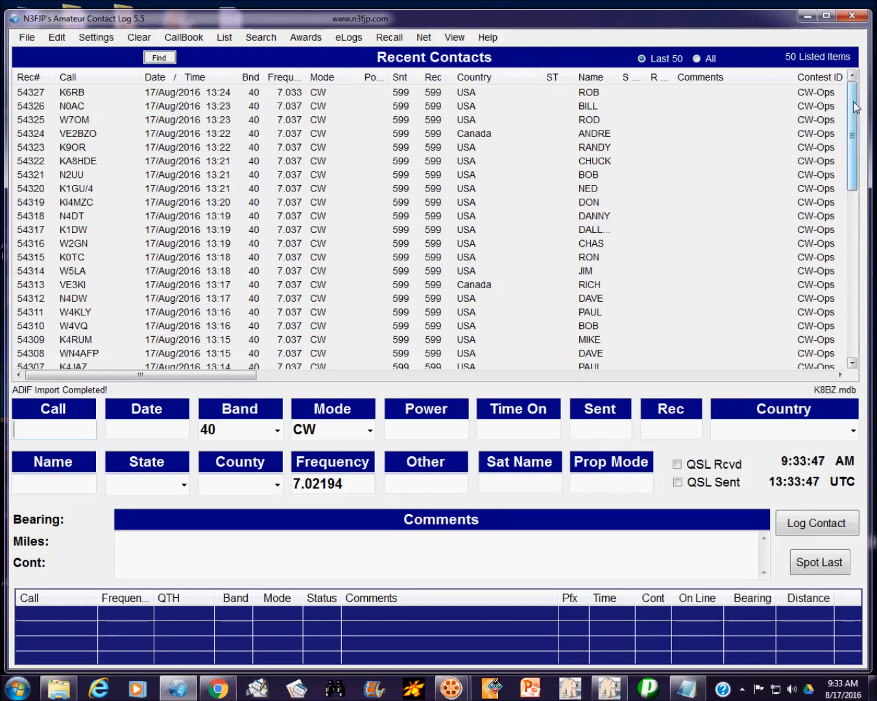
scroll(856, 107, down, 1)
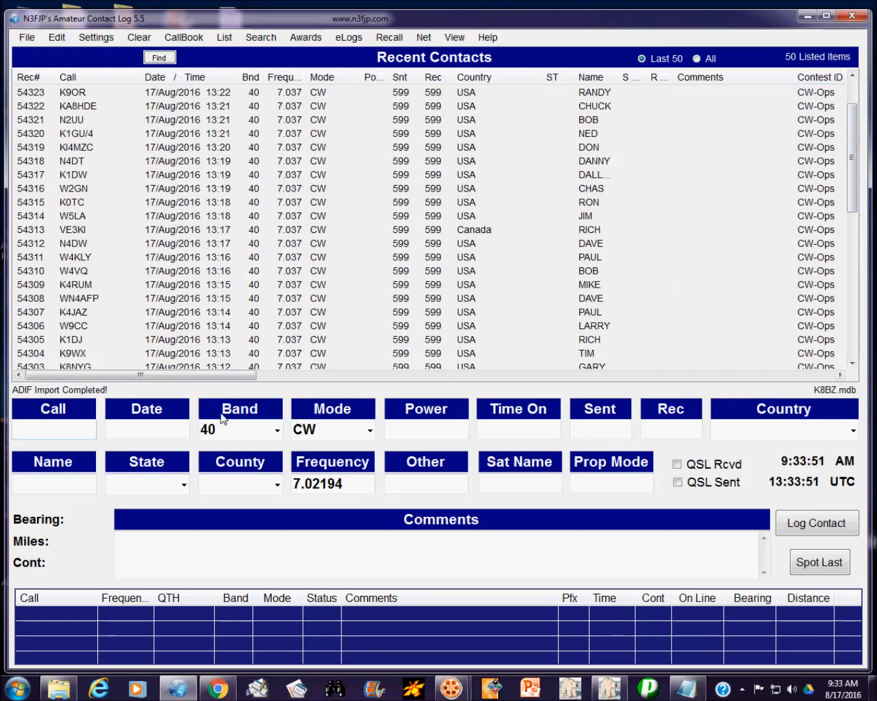
drag(198, 379, 19, 367)
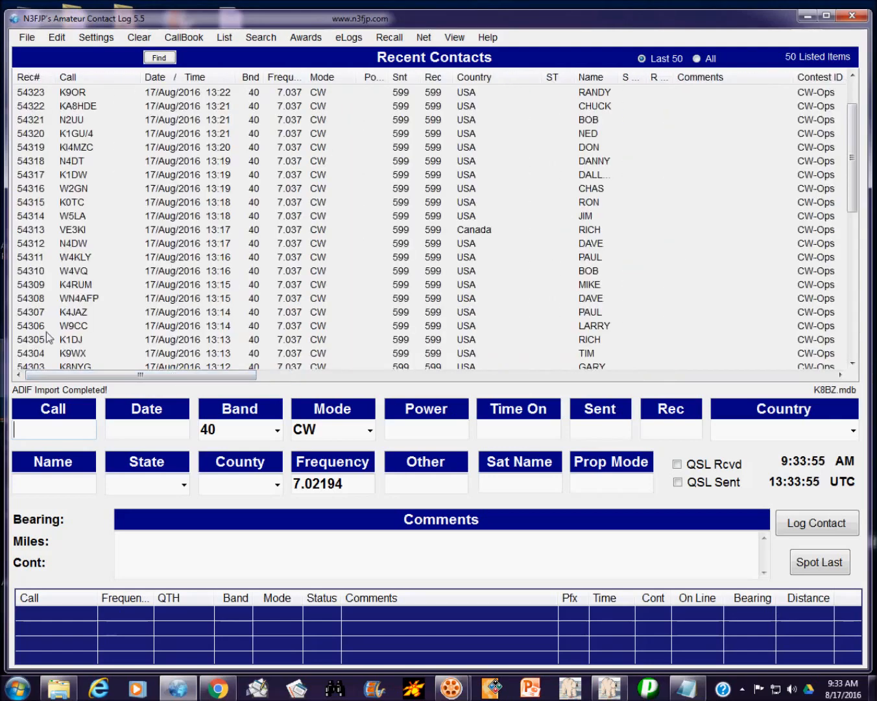
drag(856, 142, 863, 302)
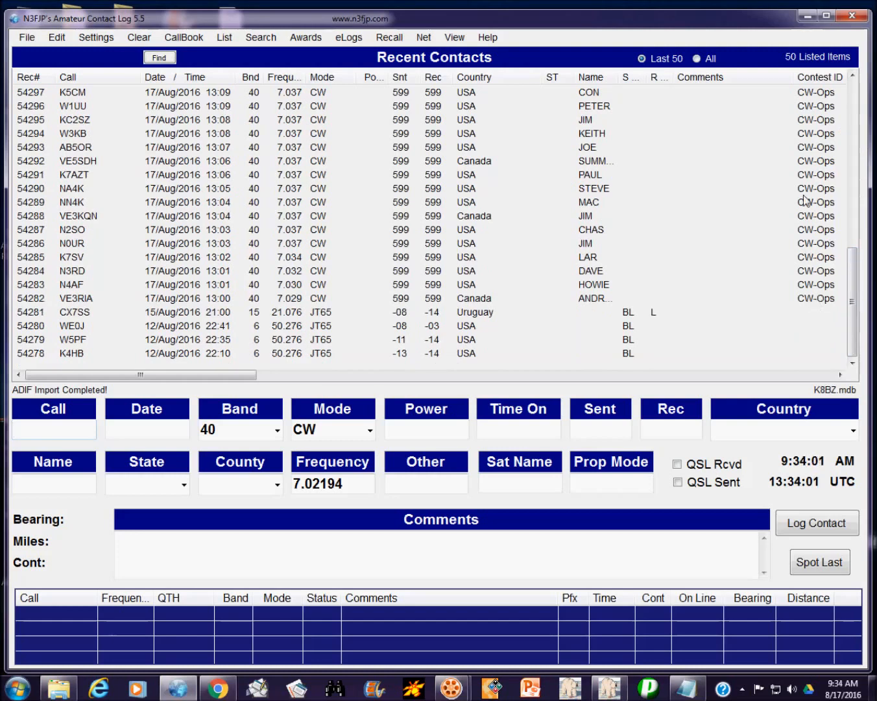
drag(854, 301, 872, 135)
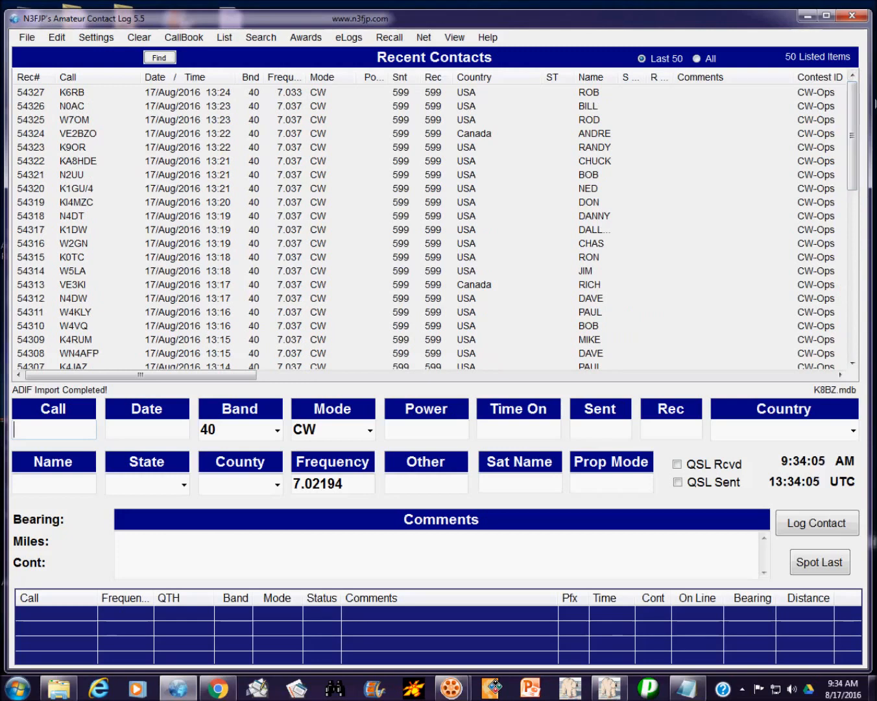
Step: Upload all non-uploaded contacts to Club Log so the CW-Ops records get a 'B' Sent Confirmed By mark
click(348, 39)
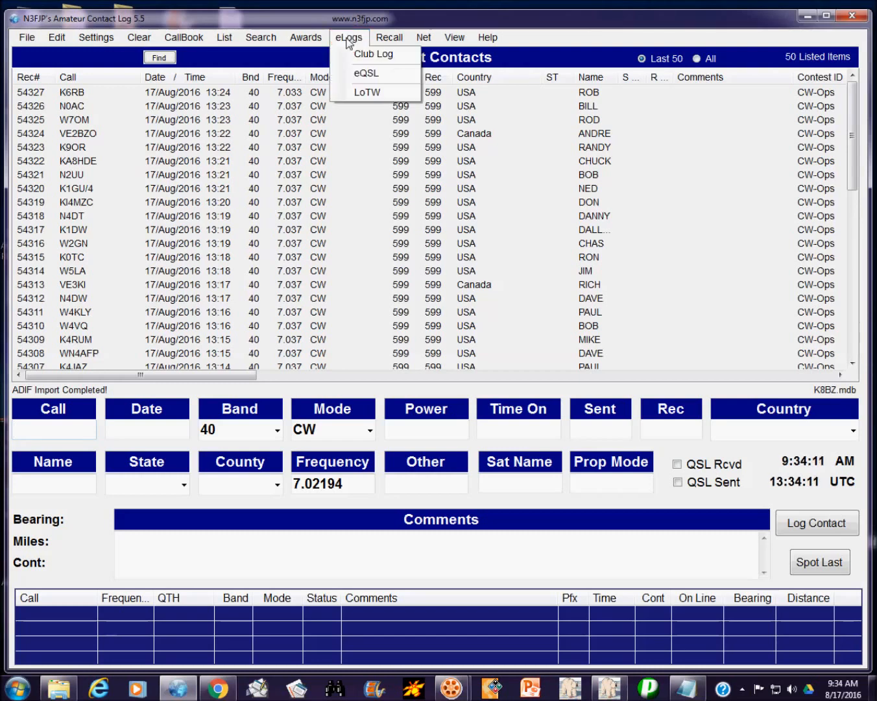
click(375, 55)
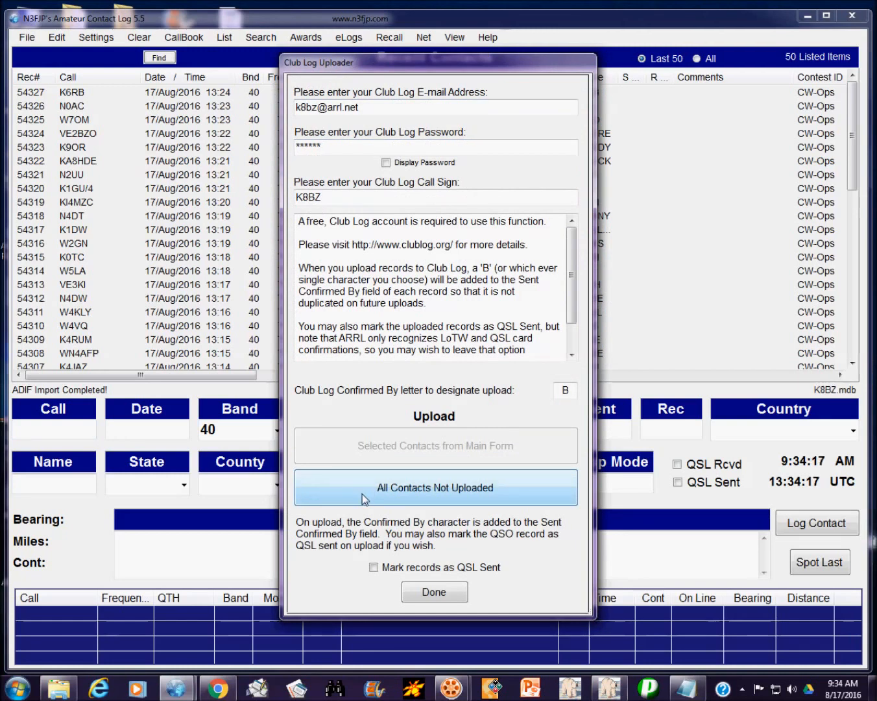
click(364, 499)
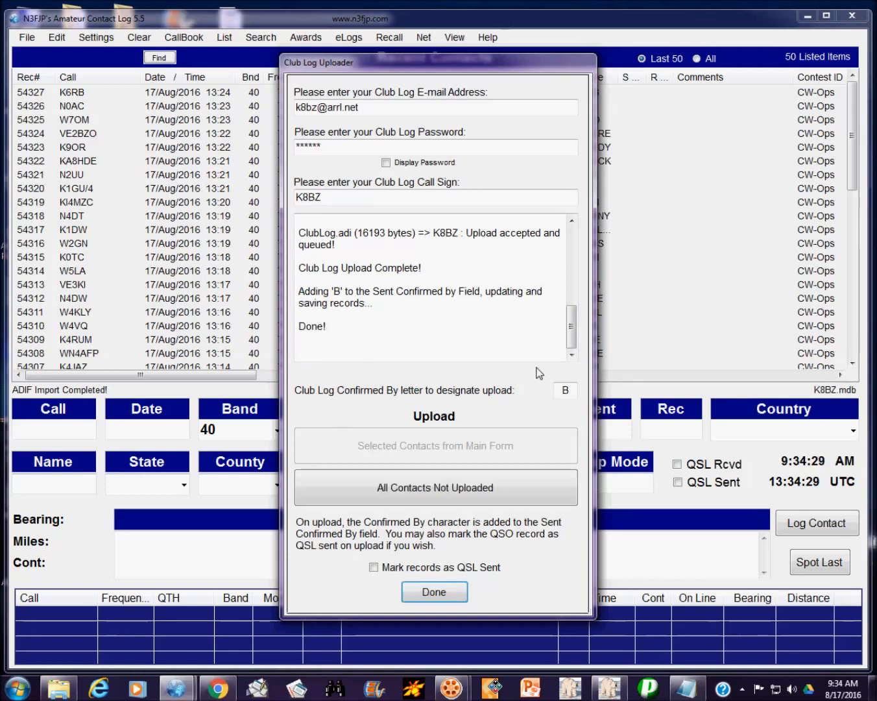
click(437, 591)
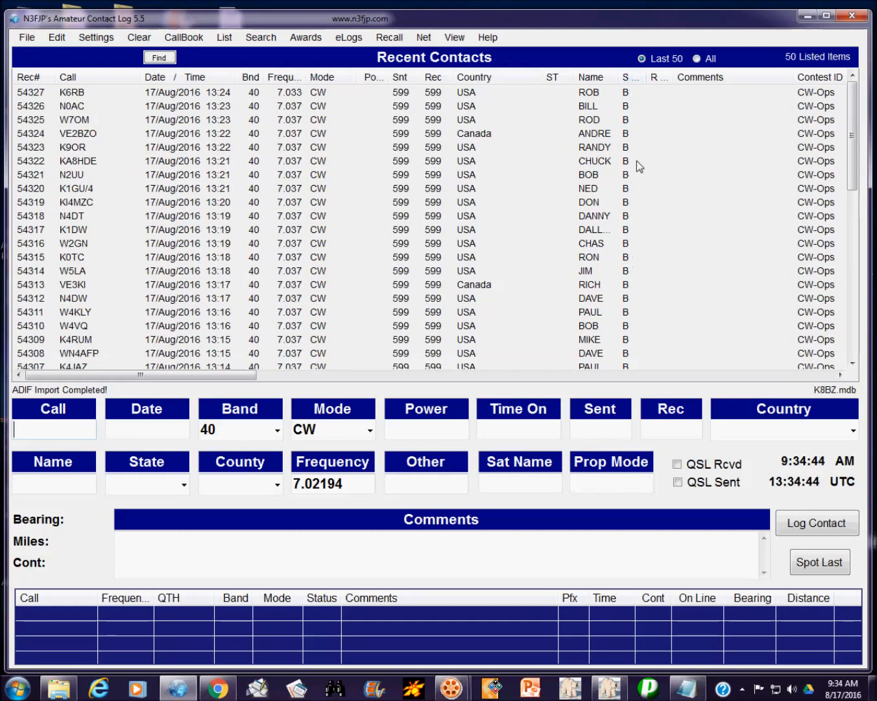
Step: Sign and upload the 46 pending contacts to LoTW, confirming all QSOs were queued for processing
click(351, 38)
click(350, 37)
click(351, 38)
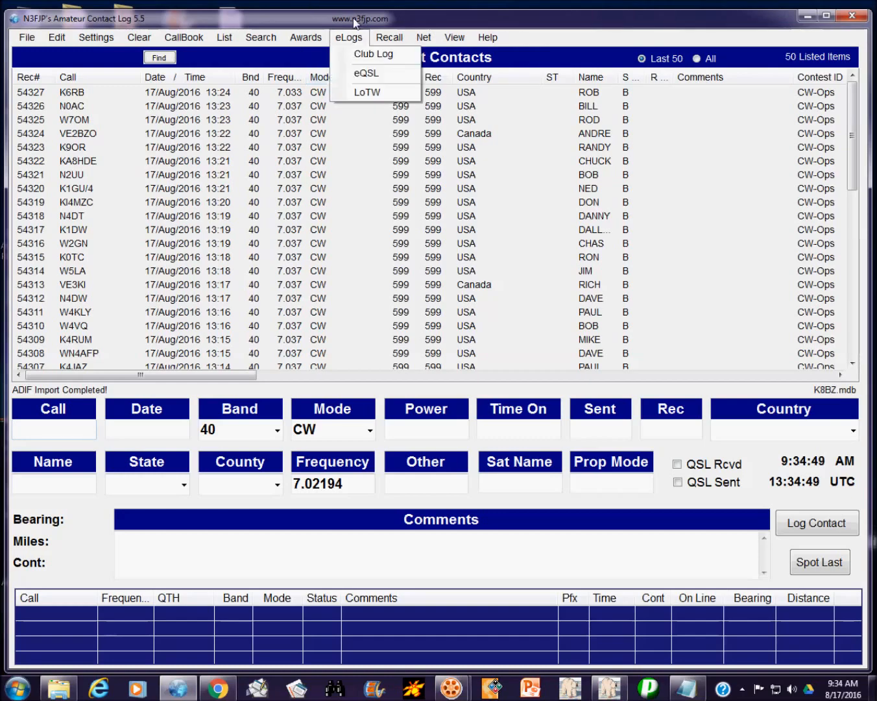
click(368, 93)
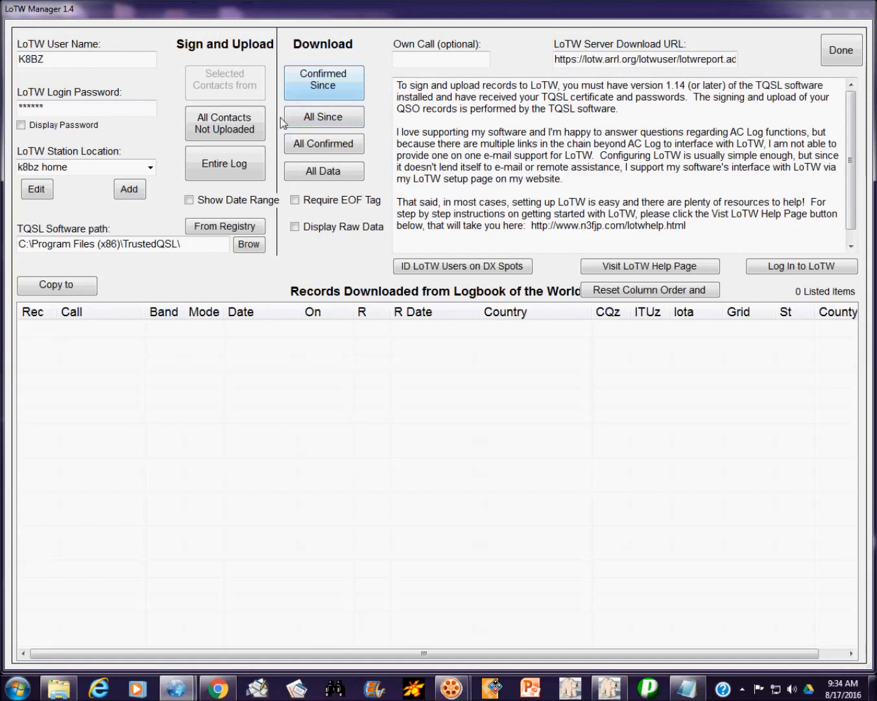
click(226, 129)
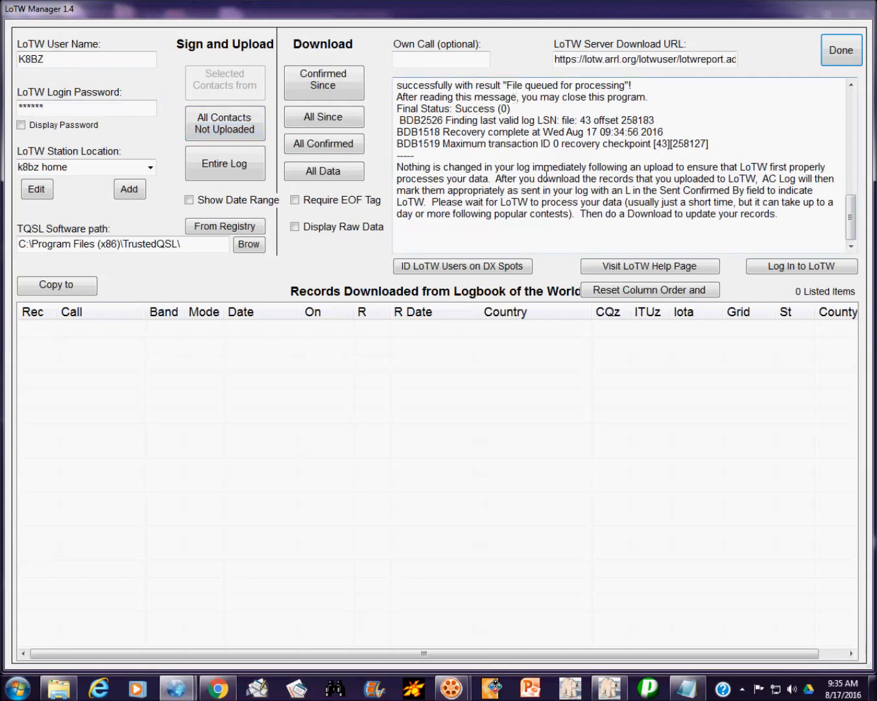
drag(853, 210, 853, 192)
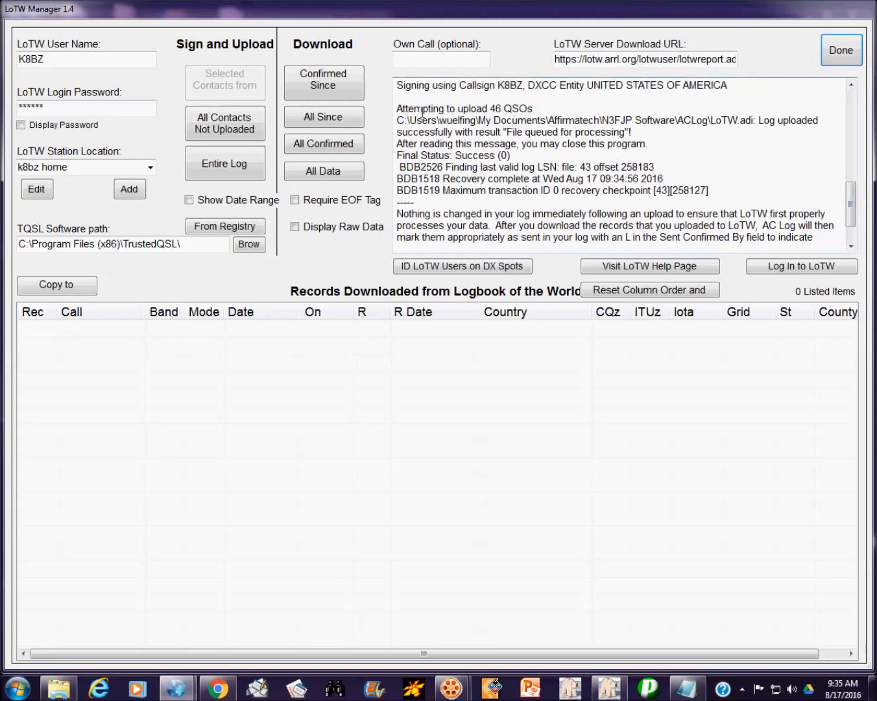
click(839, 57)
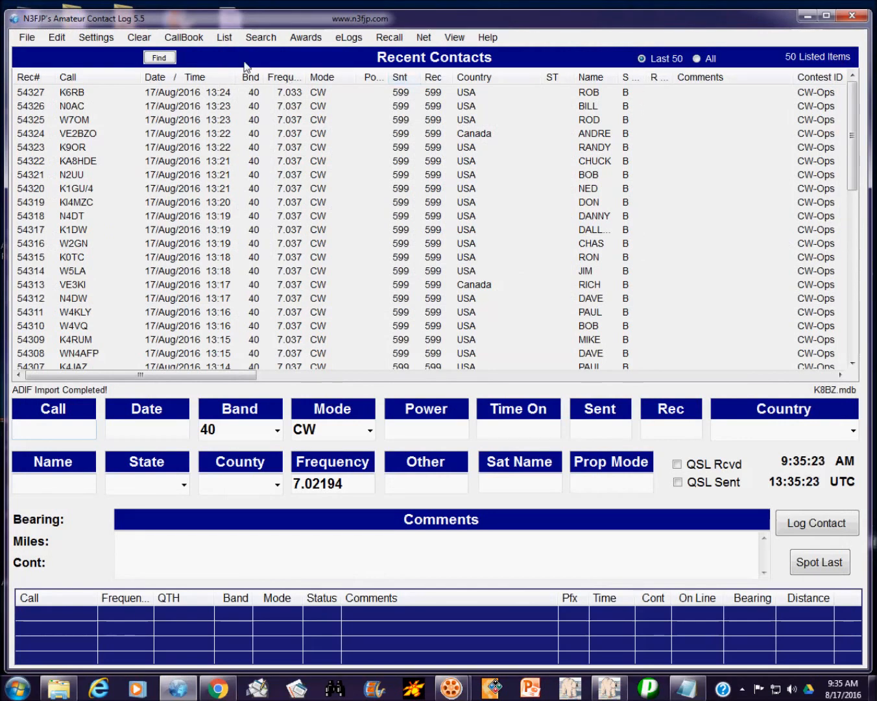
Step: Download all LoTW records since 2016/08/17
click(355, 40)
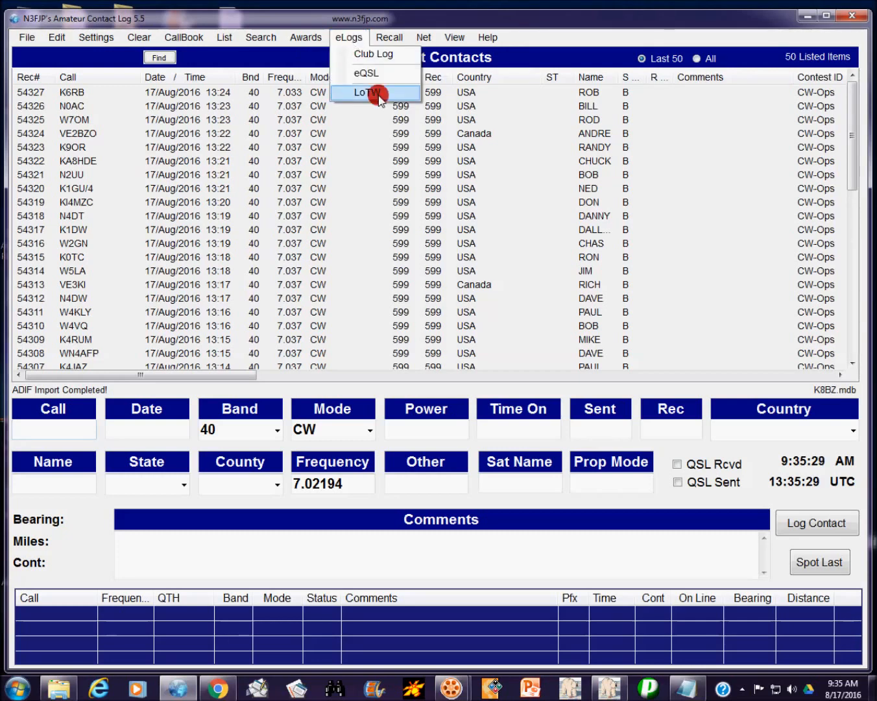
click(378, 95)
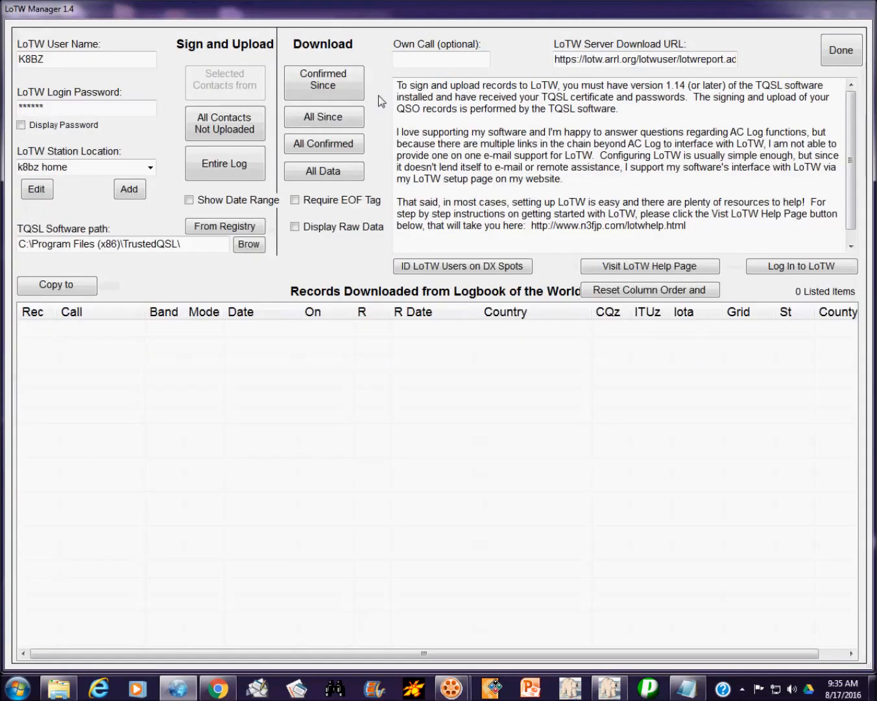
click(342, 120)
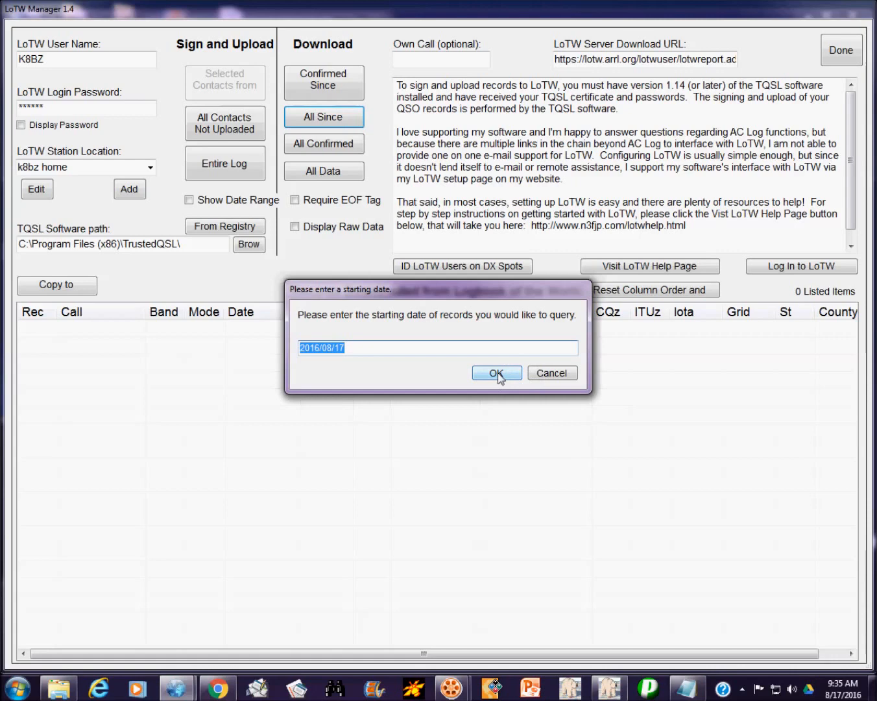
click(500, 373)
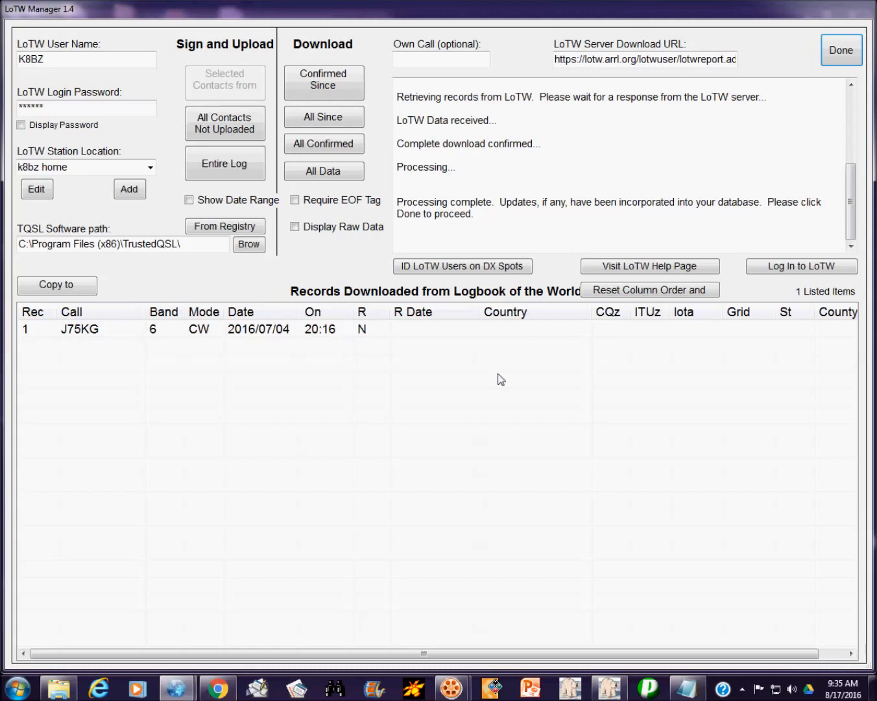
Step: Download LoTW confirmations since 2016/08/17, merging five confirmations into the log
click(342, 82)
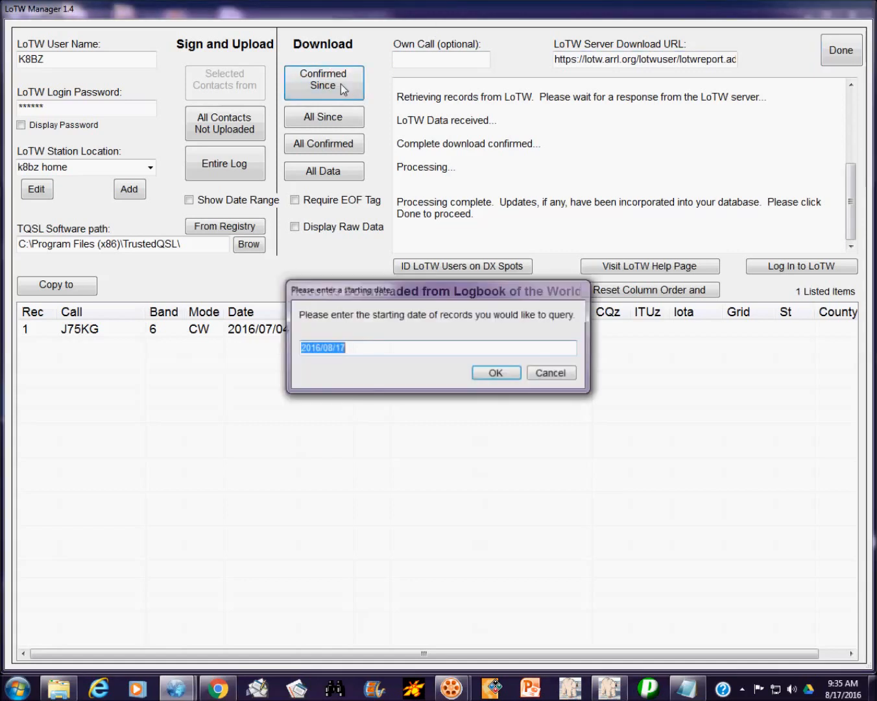
click(496, 373)
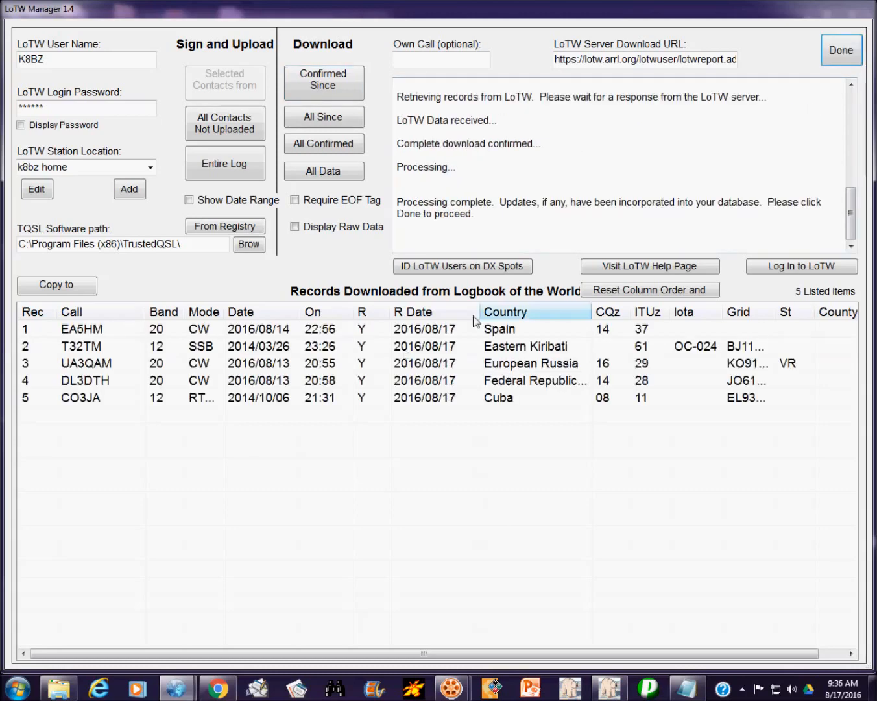
click(842, 52)
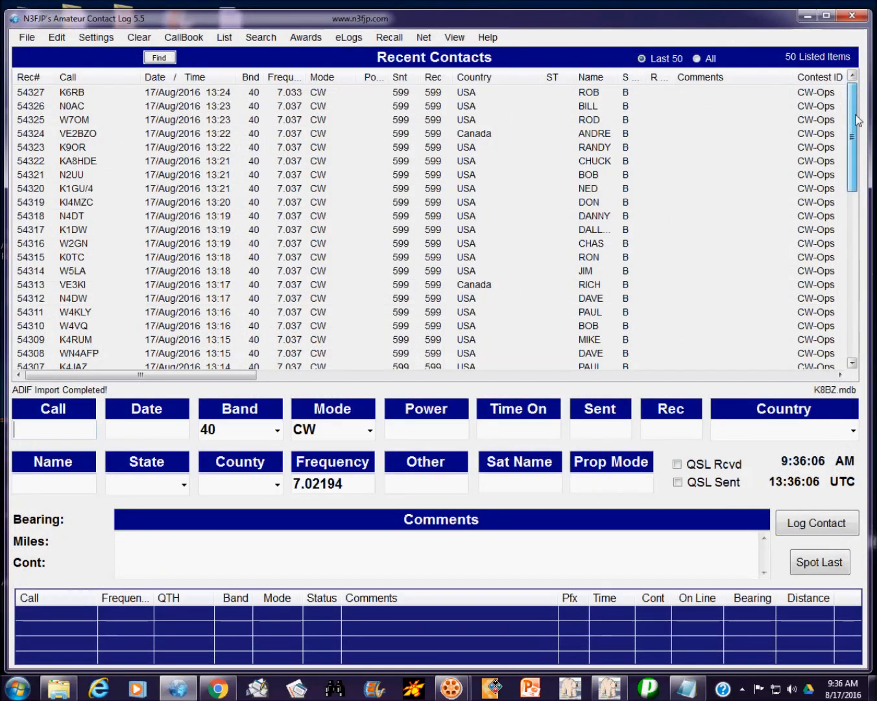
drag(853, 98, 855, 328)
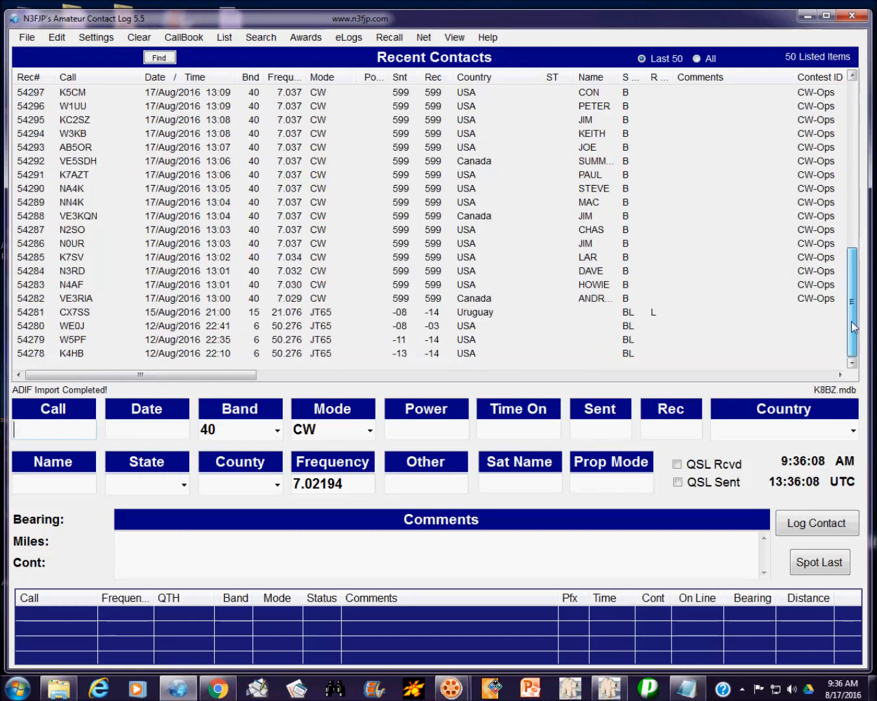
click(627, 314)
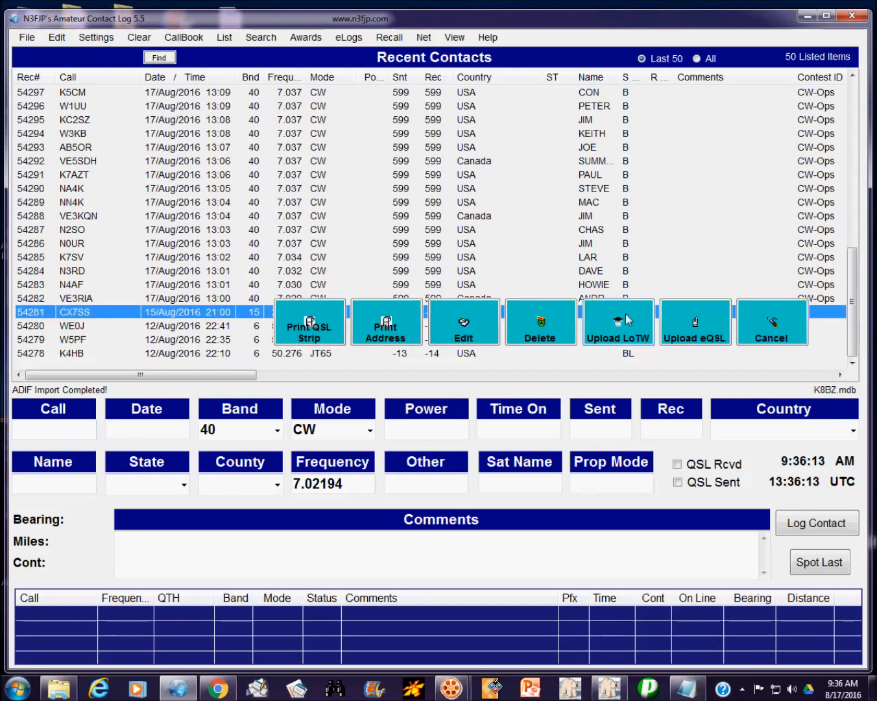
drag(854, 300, 854, 290)
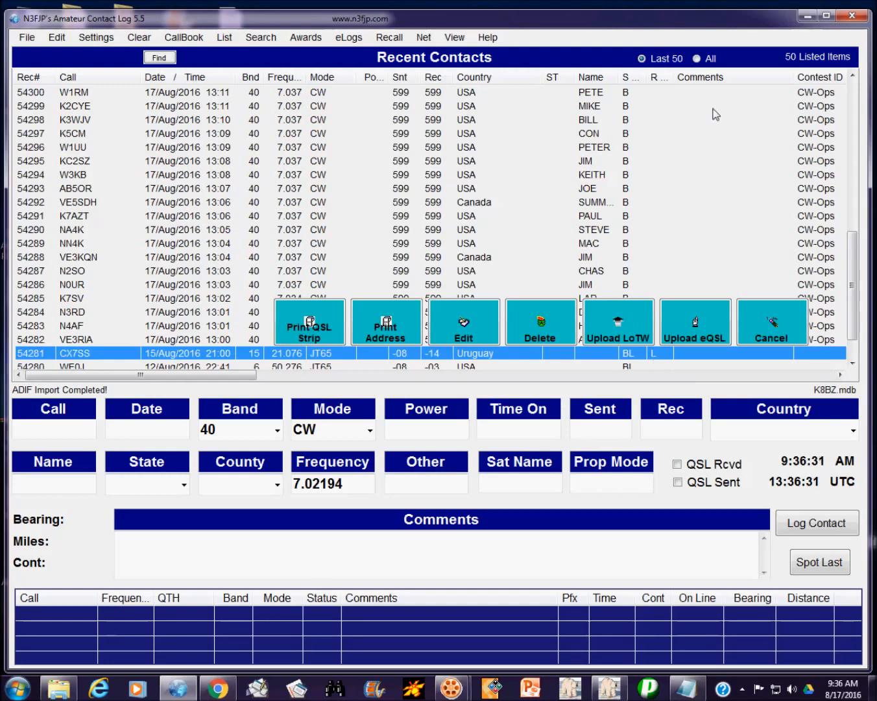
mouse_move(677, 79)
mouse_down()
mouse_move(712, 83)
mouse_move(673, 83)
mouse_up()
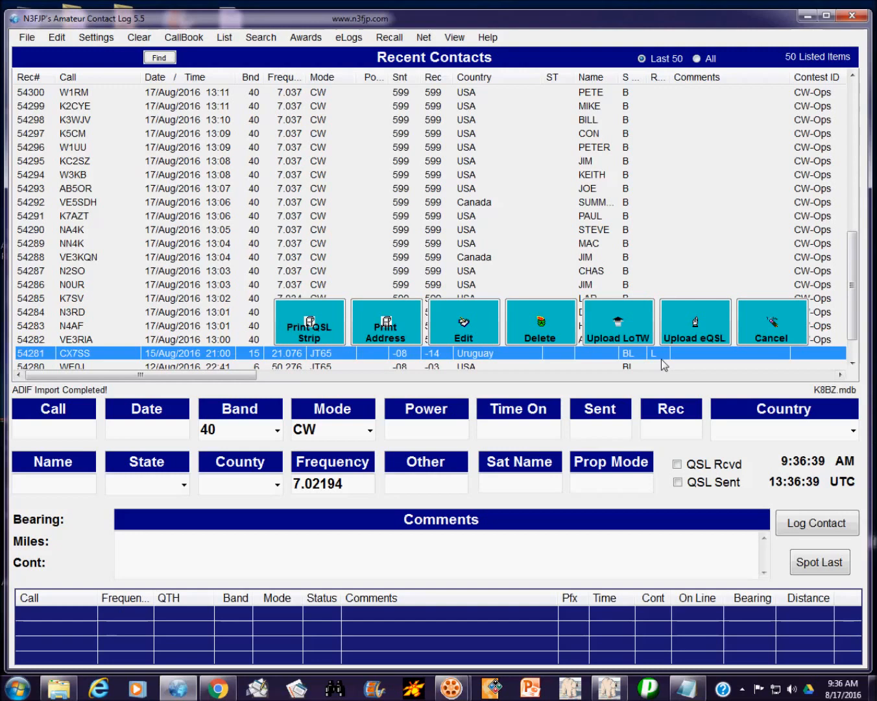
click(784, 328)
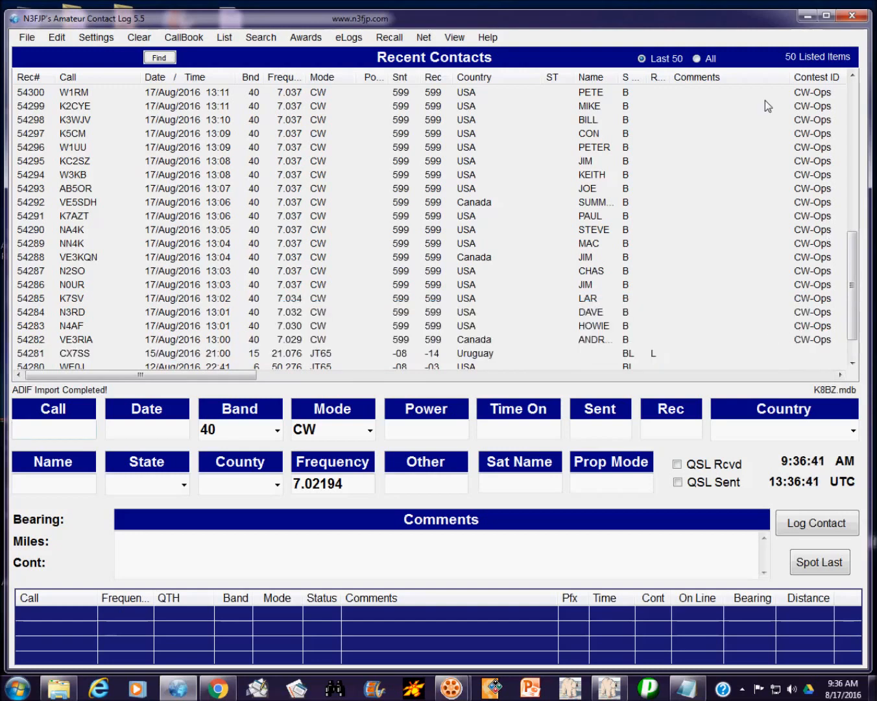
click(633, 354)
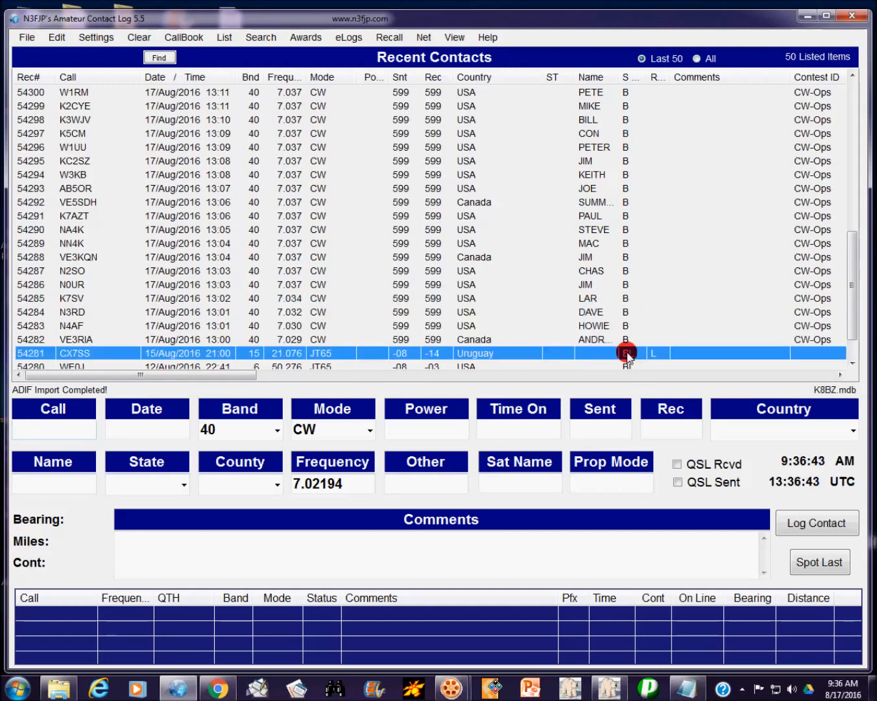
double_click(556, 351)
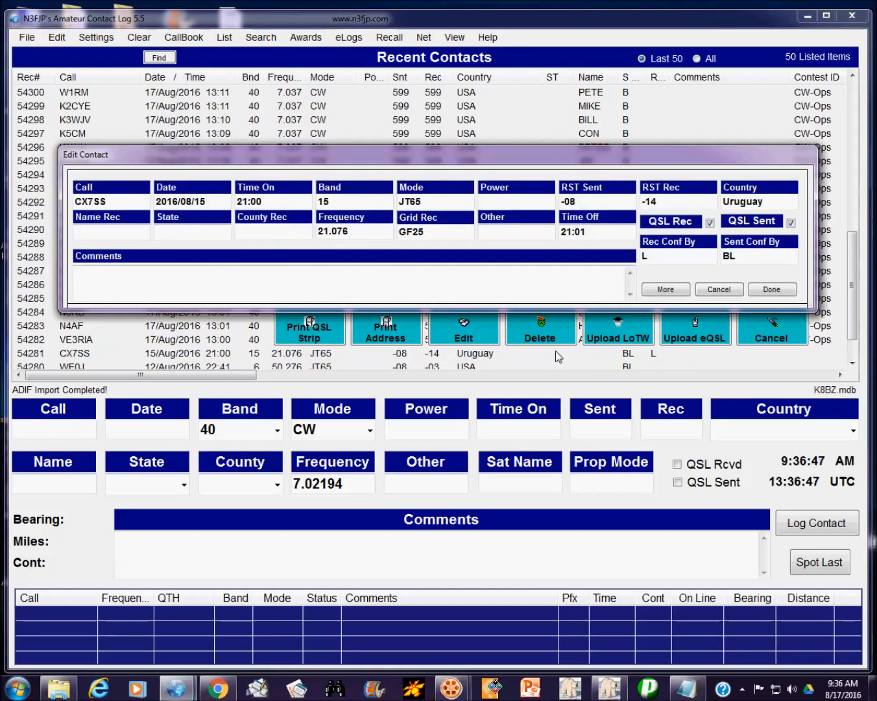
click(791, 224)
click(792, 223)
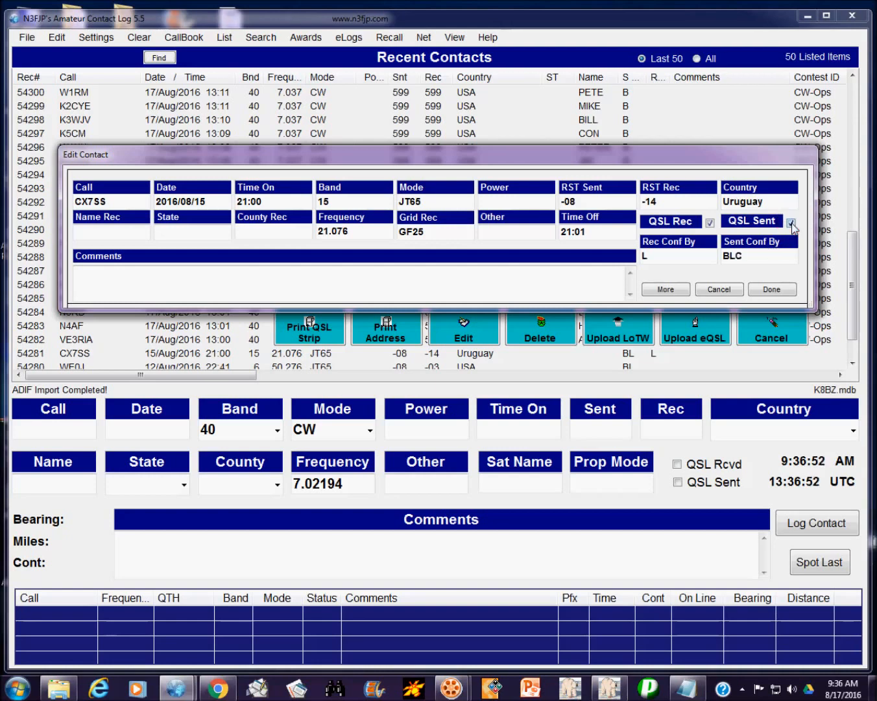
click(746, 260)
key(BackSpace)
click(779, 289)
click(736, 287)
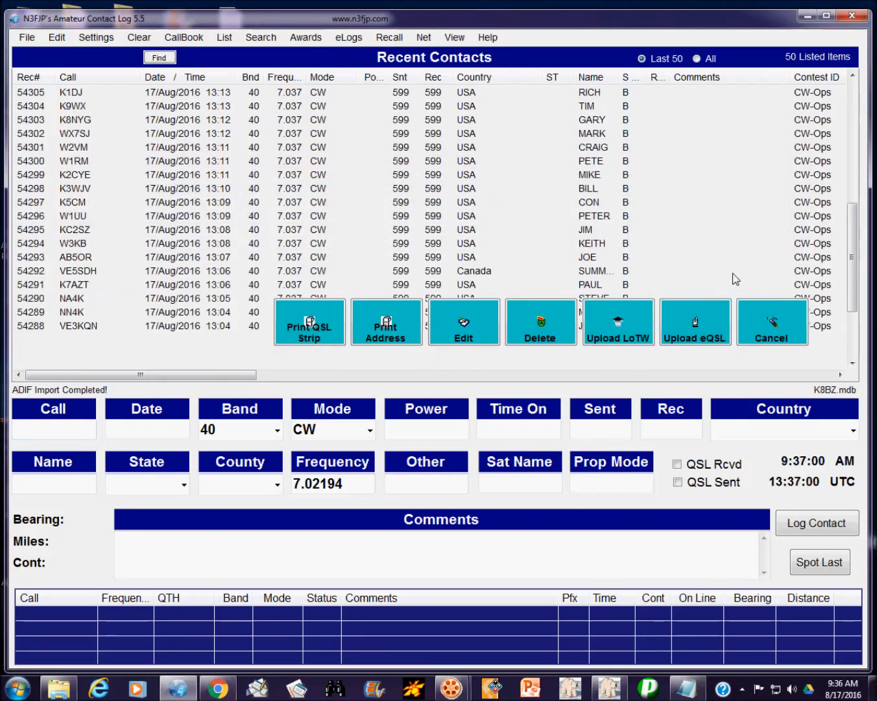
click(770, 335)
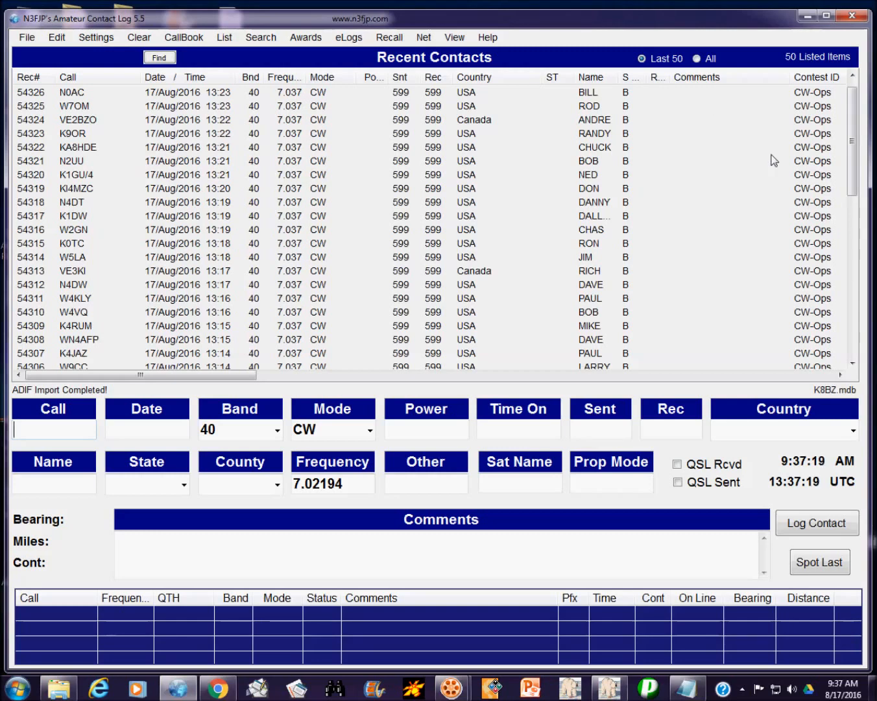
click(296, 216)
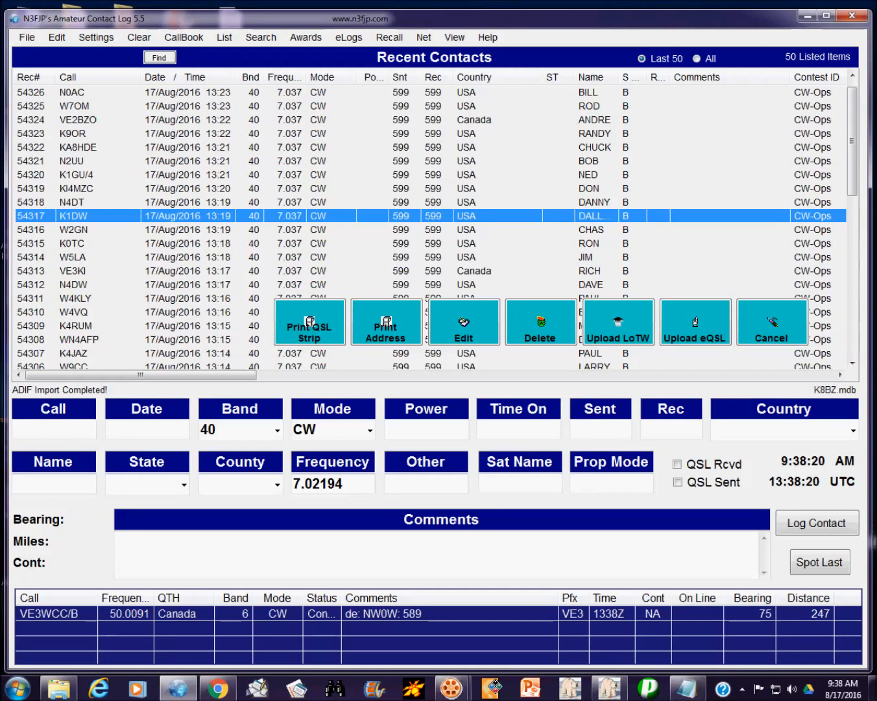
click(771, 328)
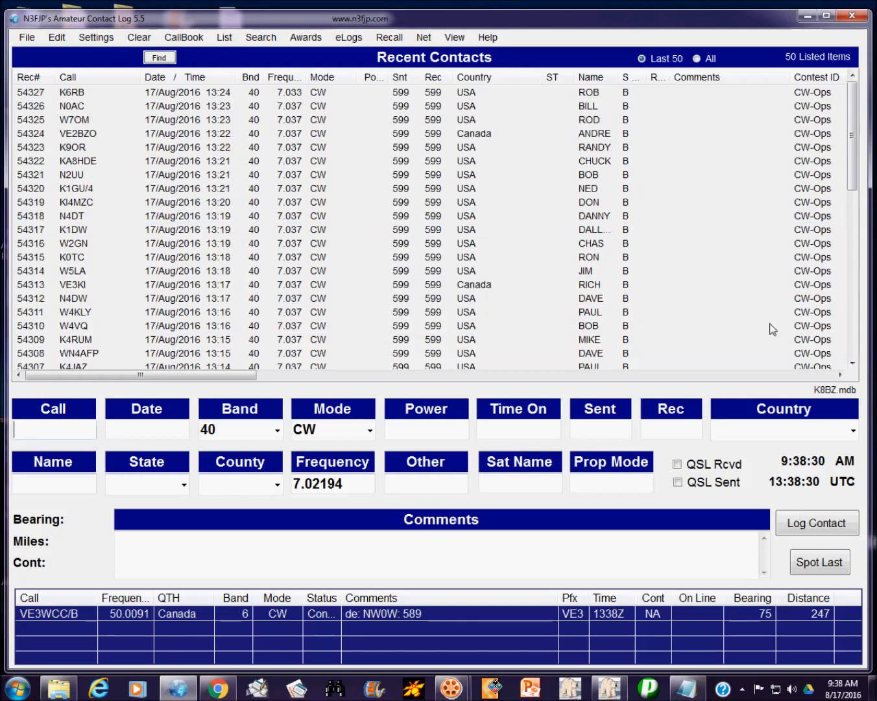